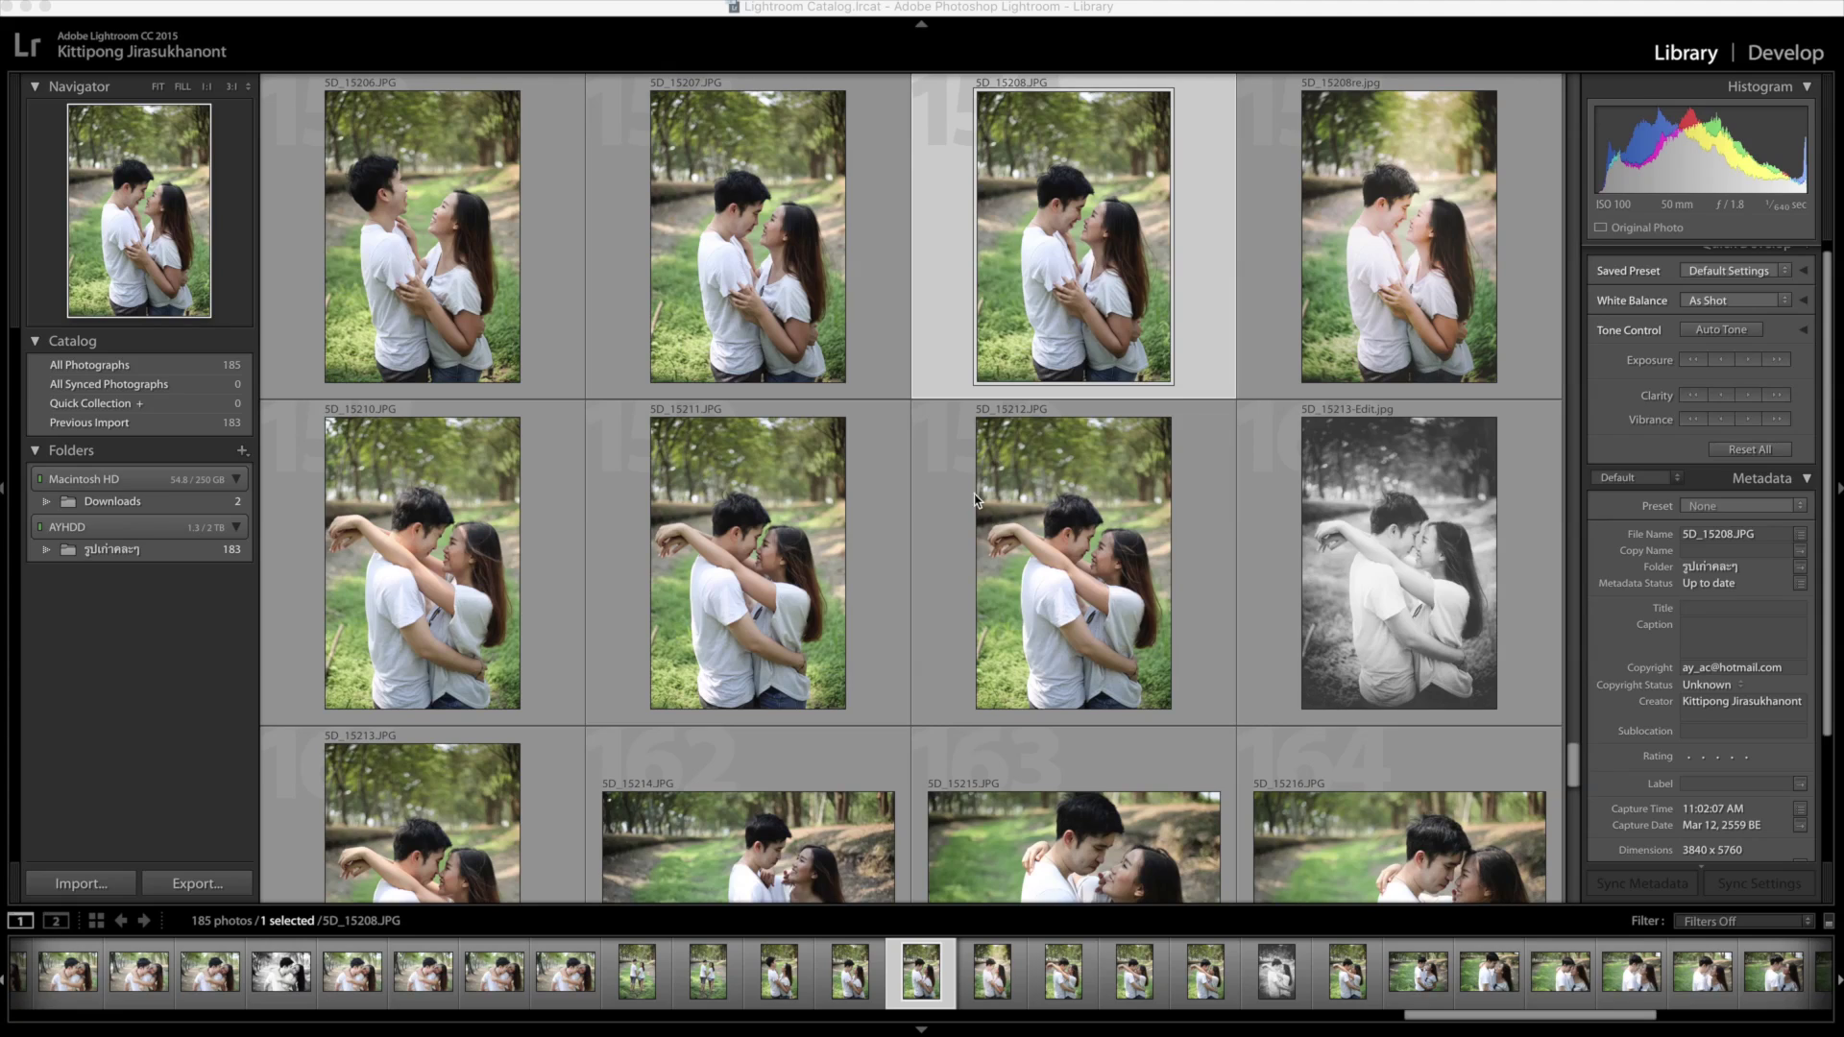
Add Map and Book to the module picker, then remove both, leaving only Library and Develop
left_click(1302, 46)
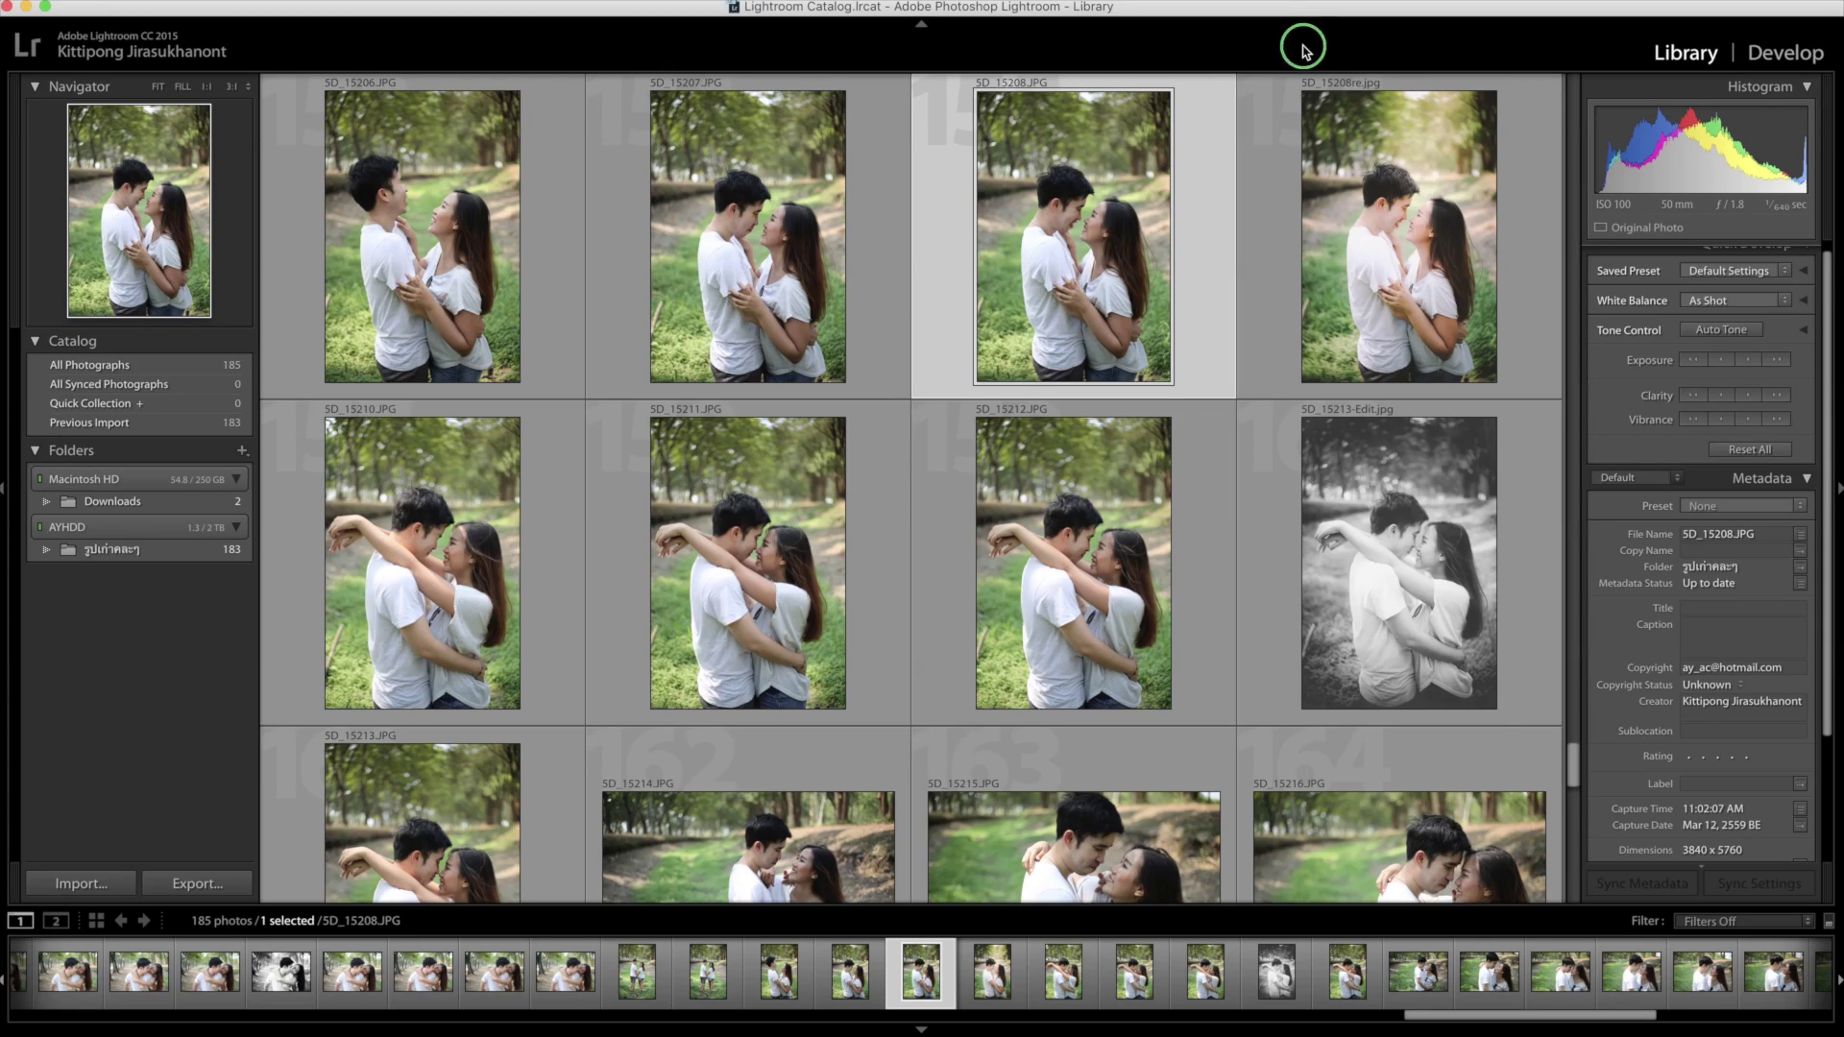
right_click(1305, 50)
left_click(1337, 91)
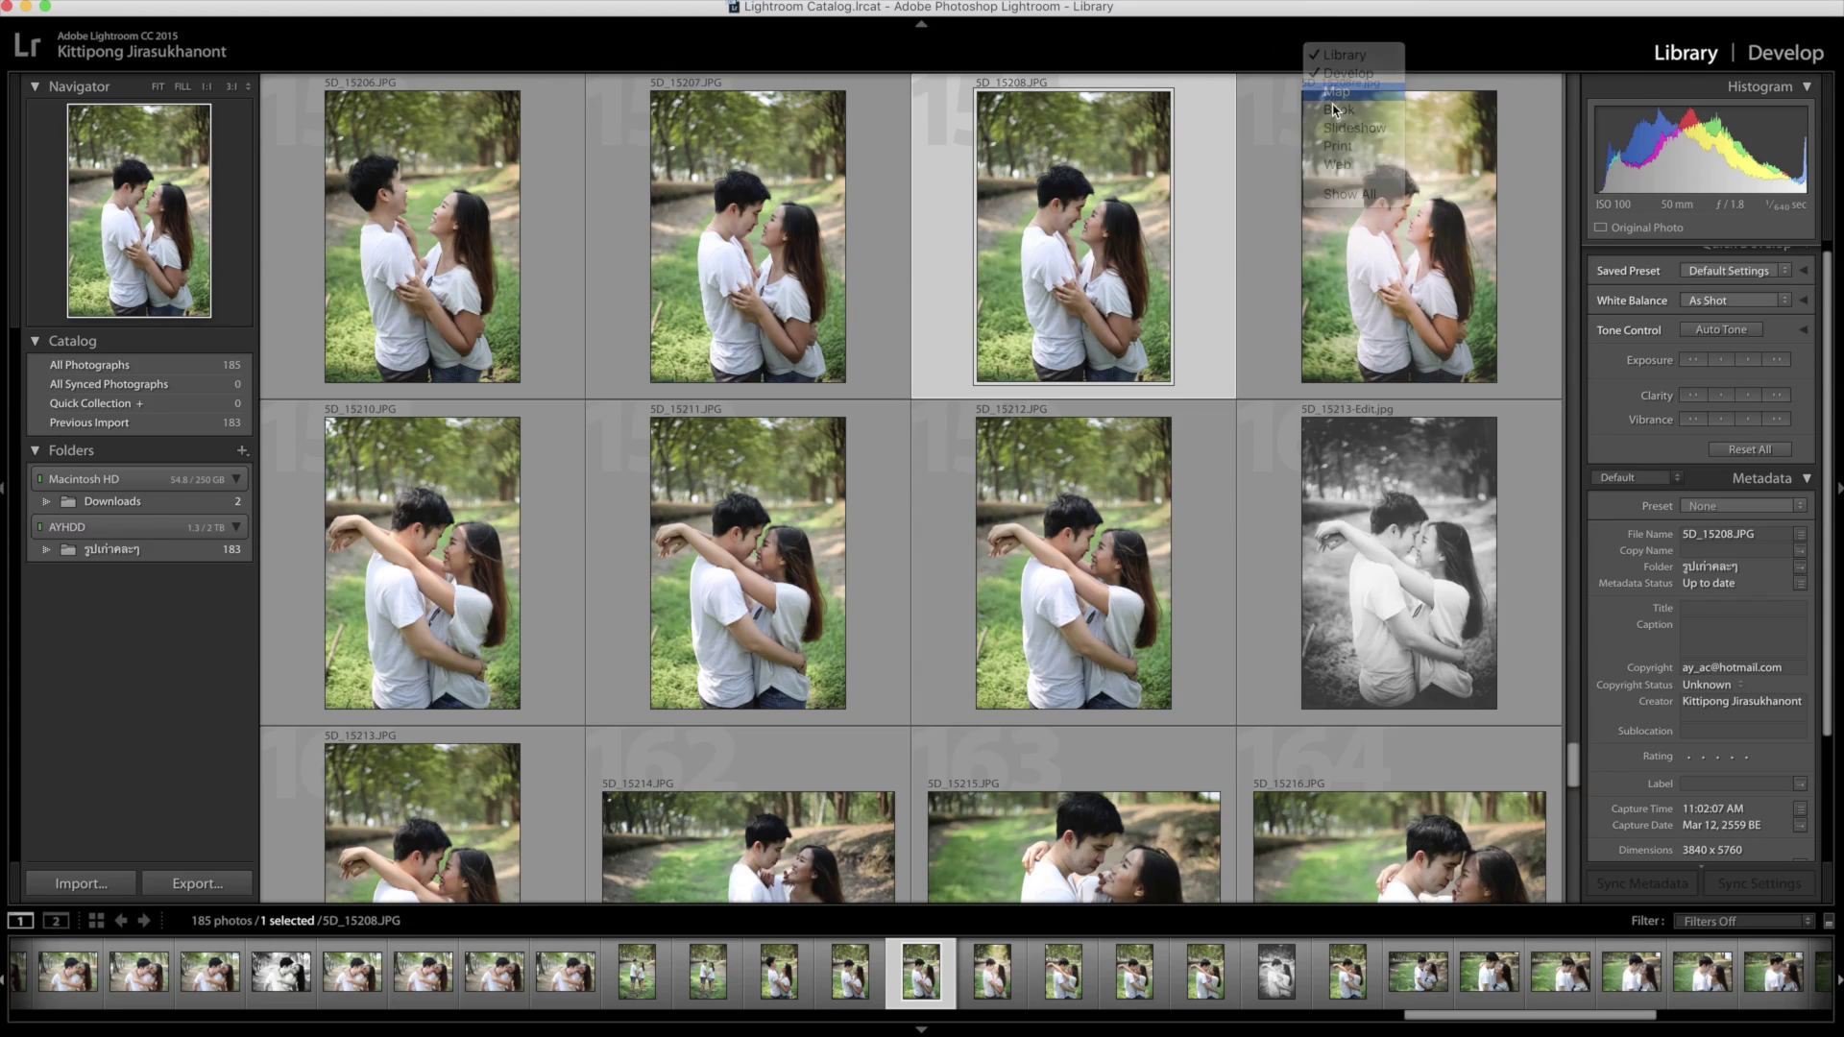
right_click(1376, 42)
left_click(1410, 103)
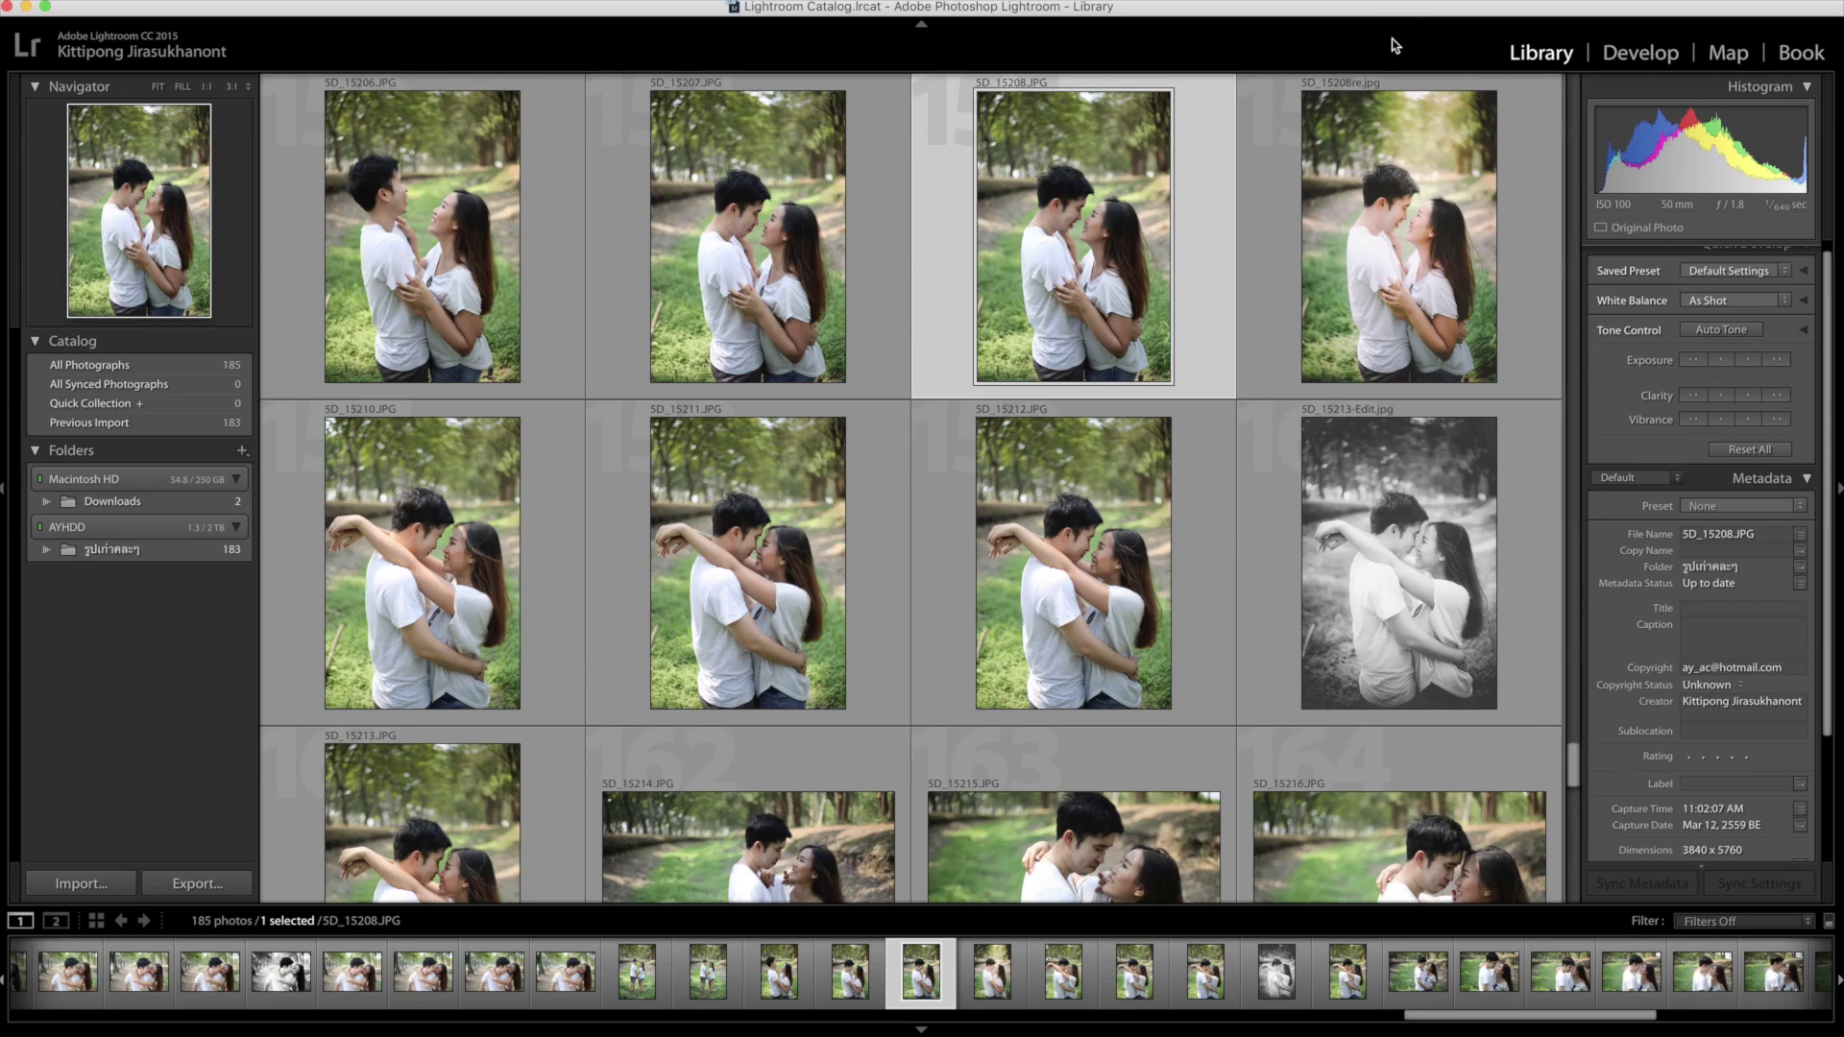
right_click(1395, 45)
left_click(1401, 85)
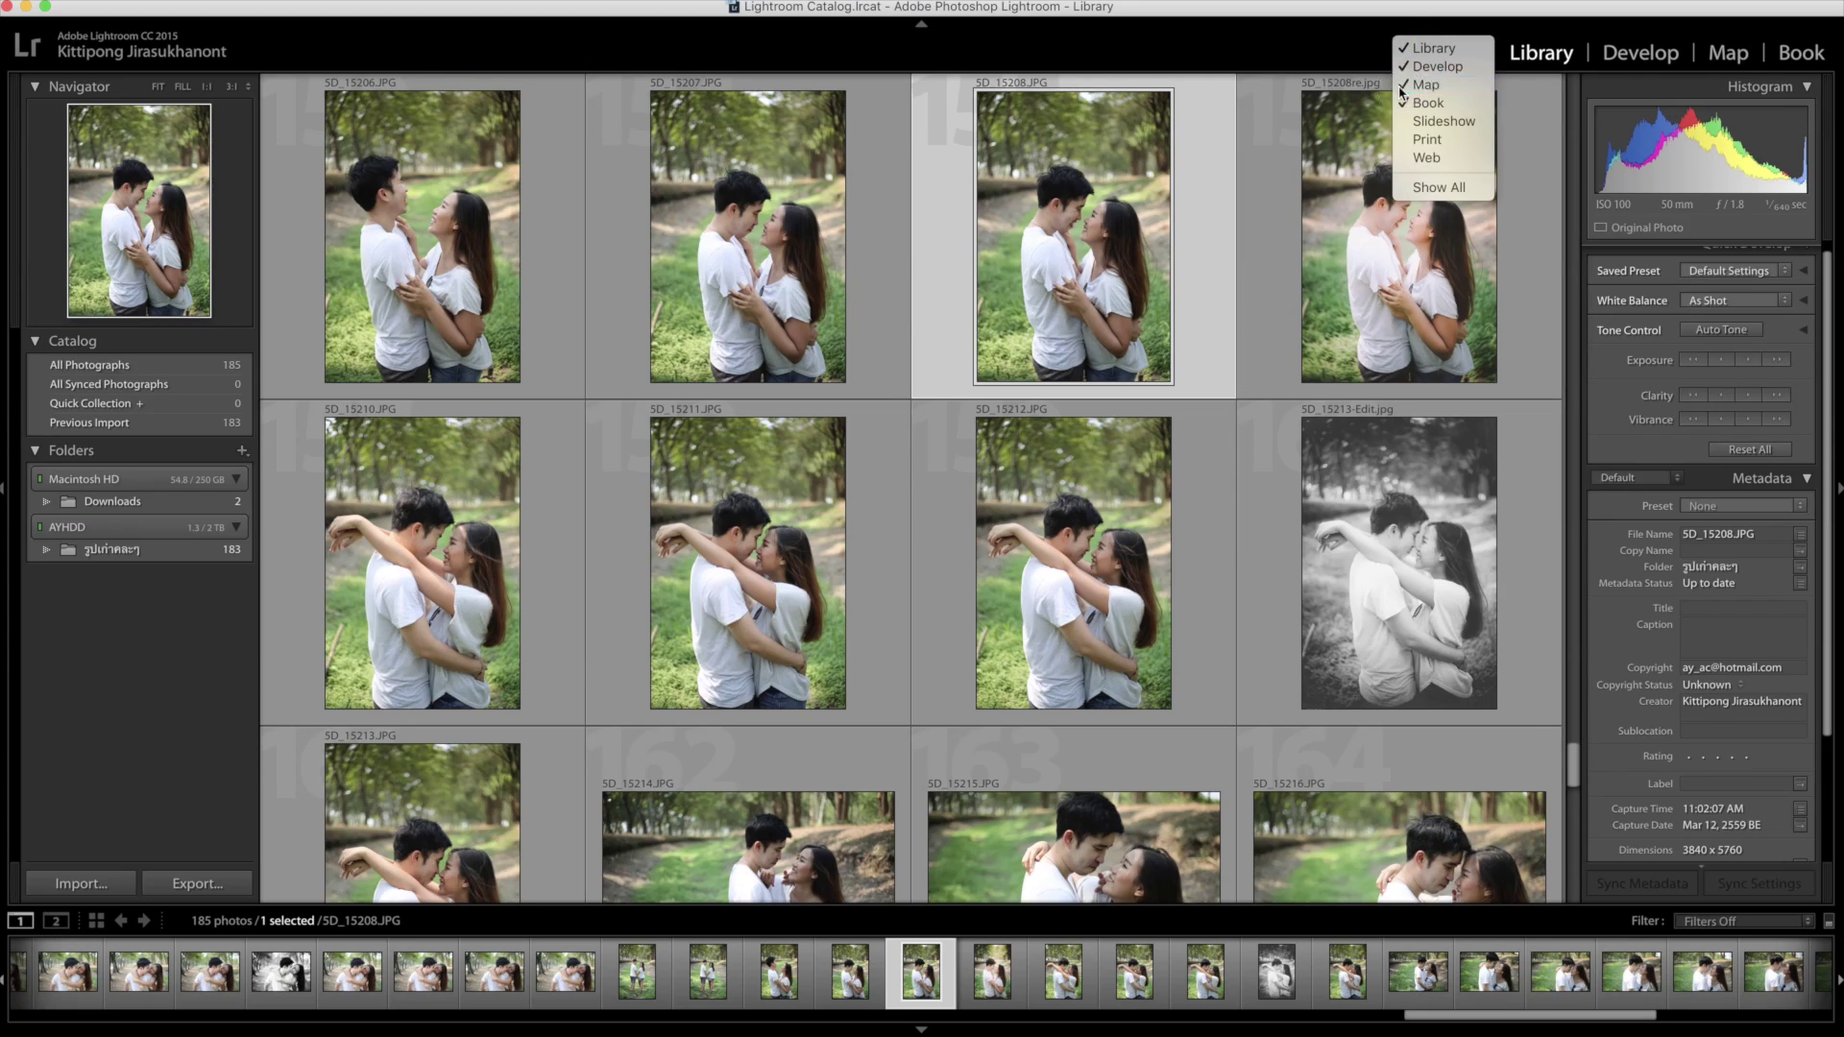
right_click(1386, 53)
left_click(1410, 113)
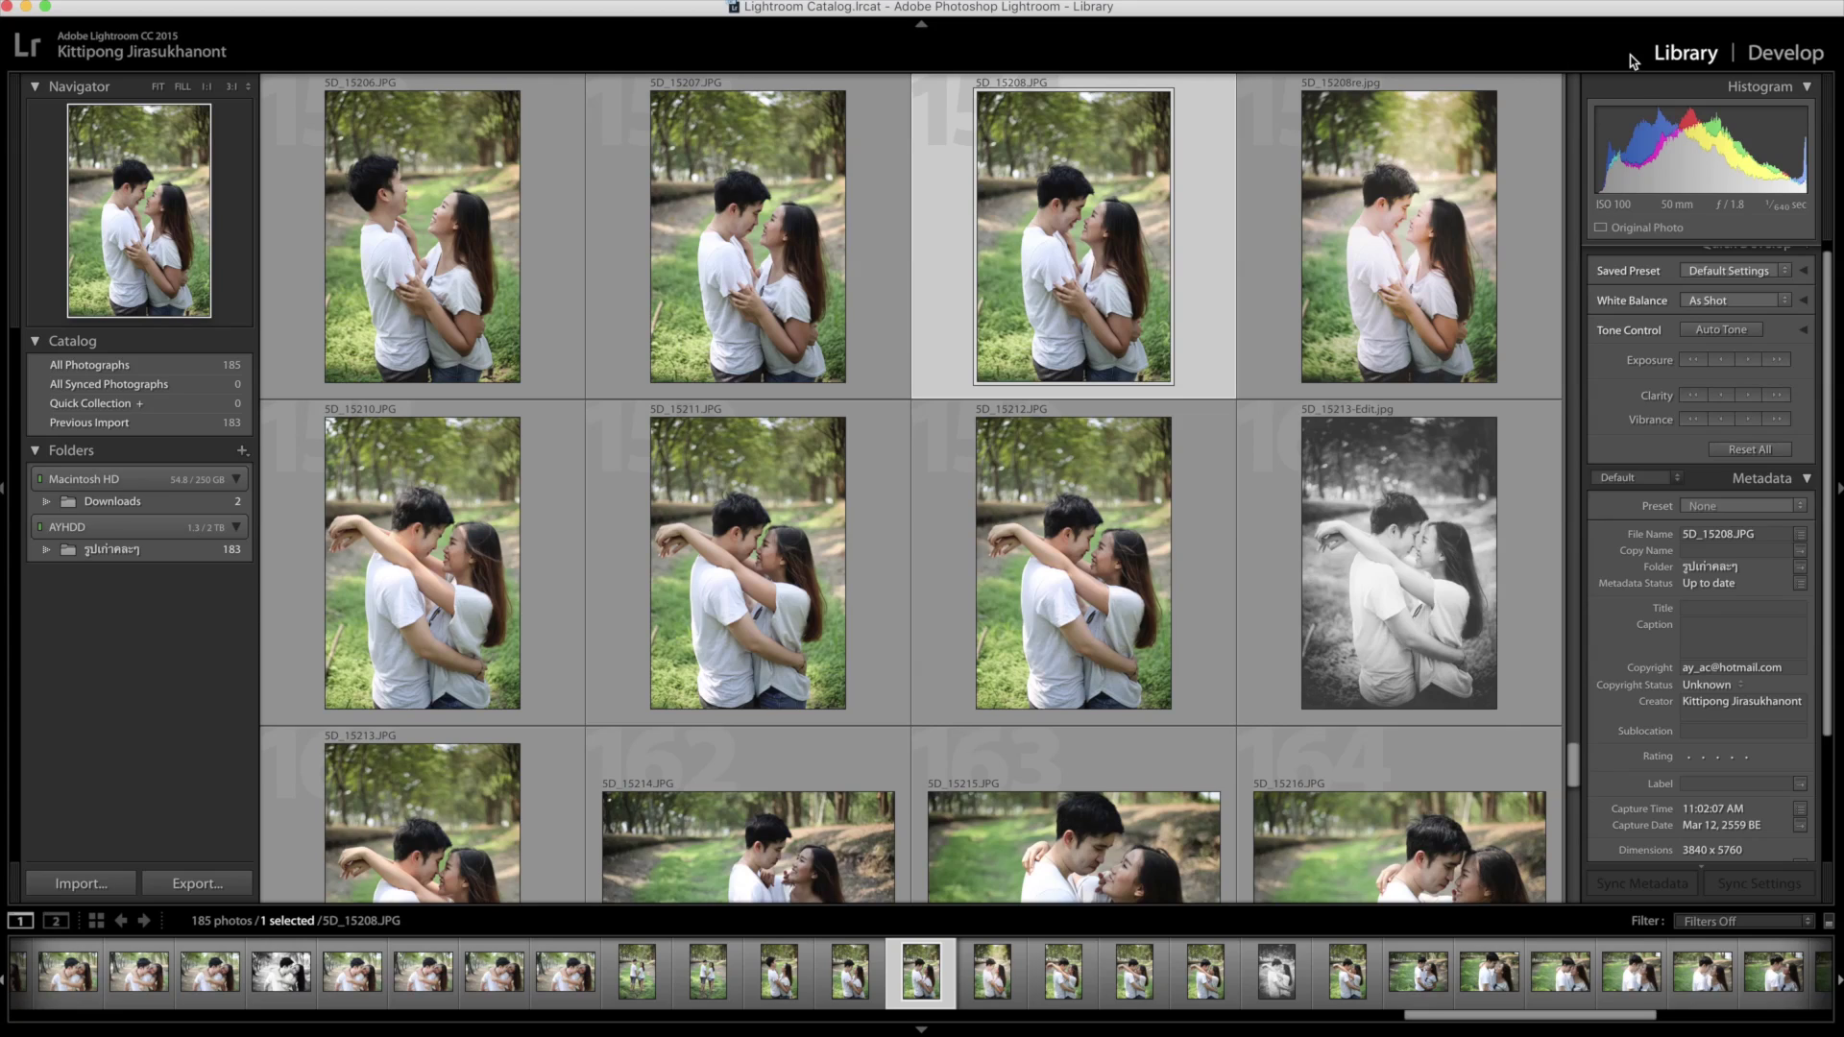
Show then hide the Keywording panel in Library, and open SD_15208 in Develop
right_click(1708, 484)
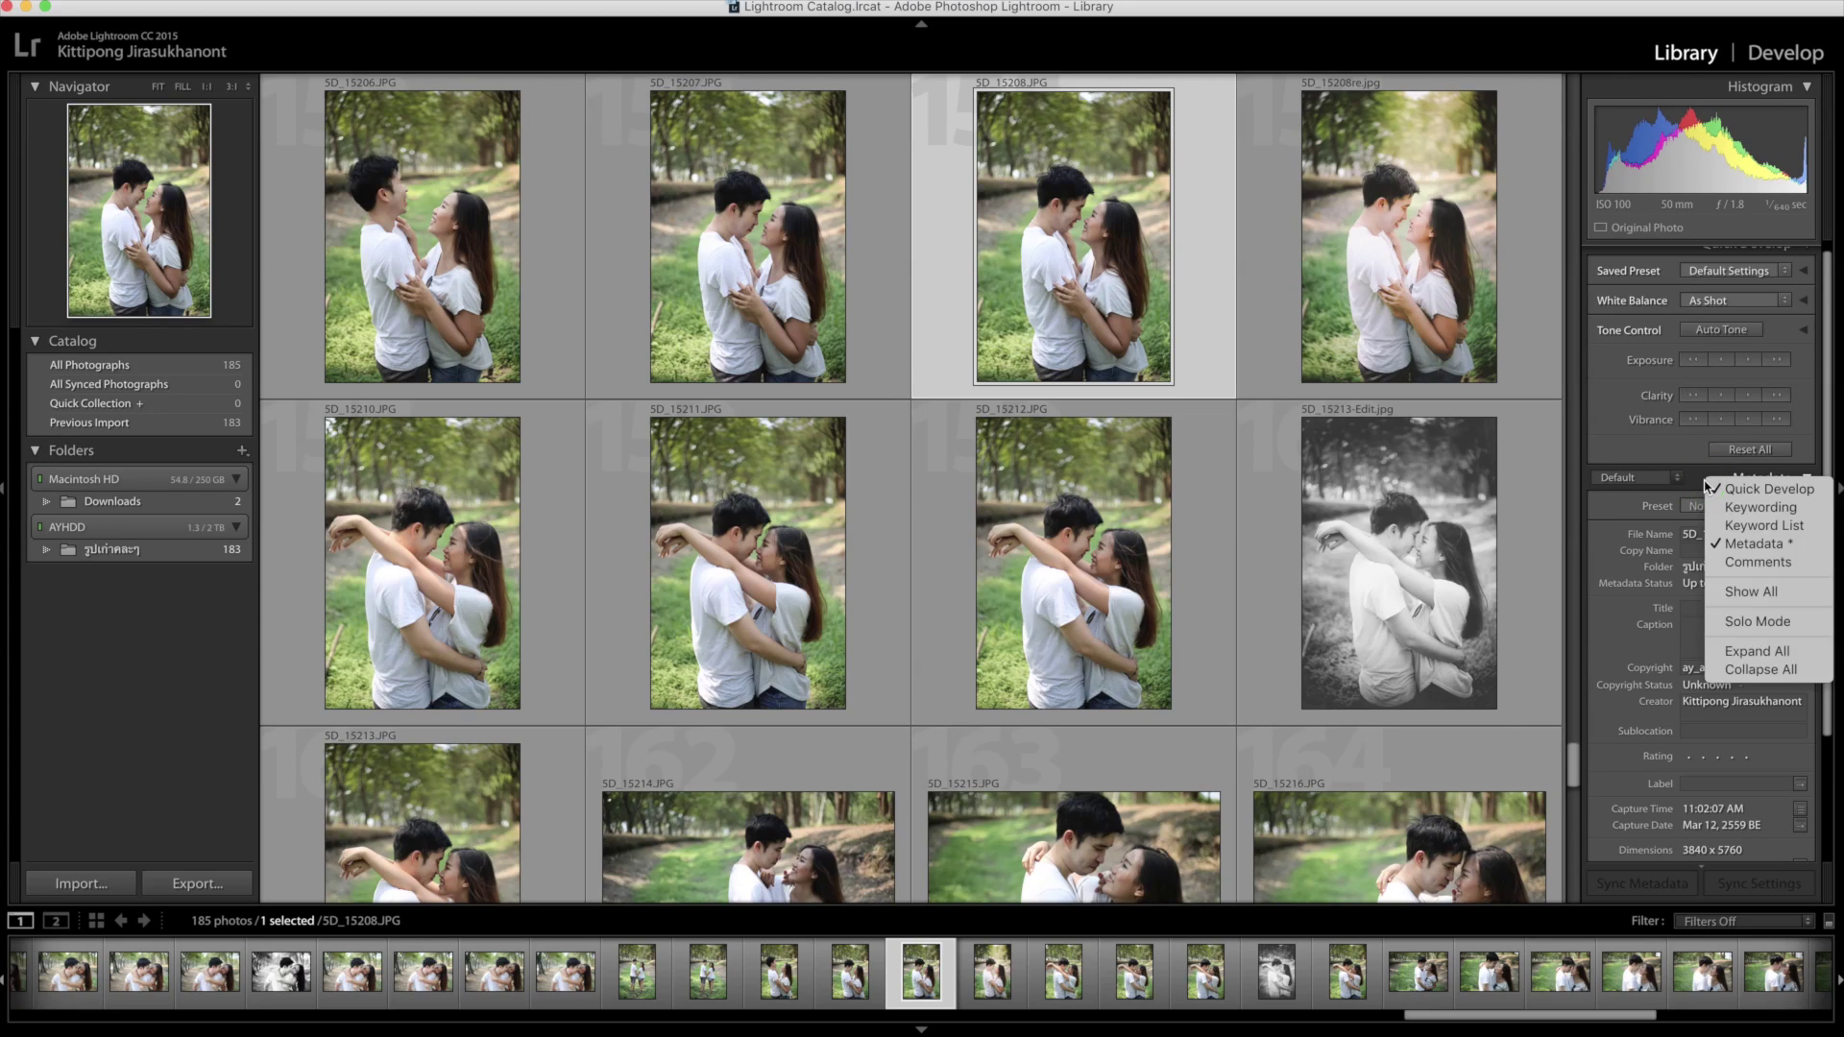
left_click(1752, 509)
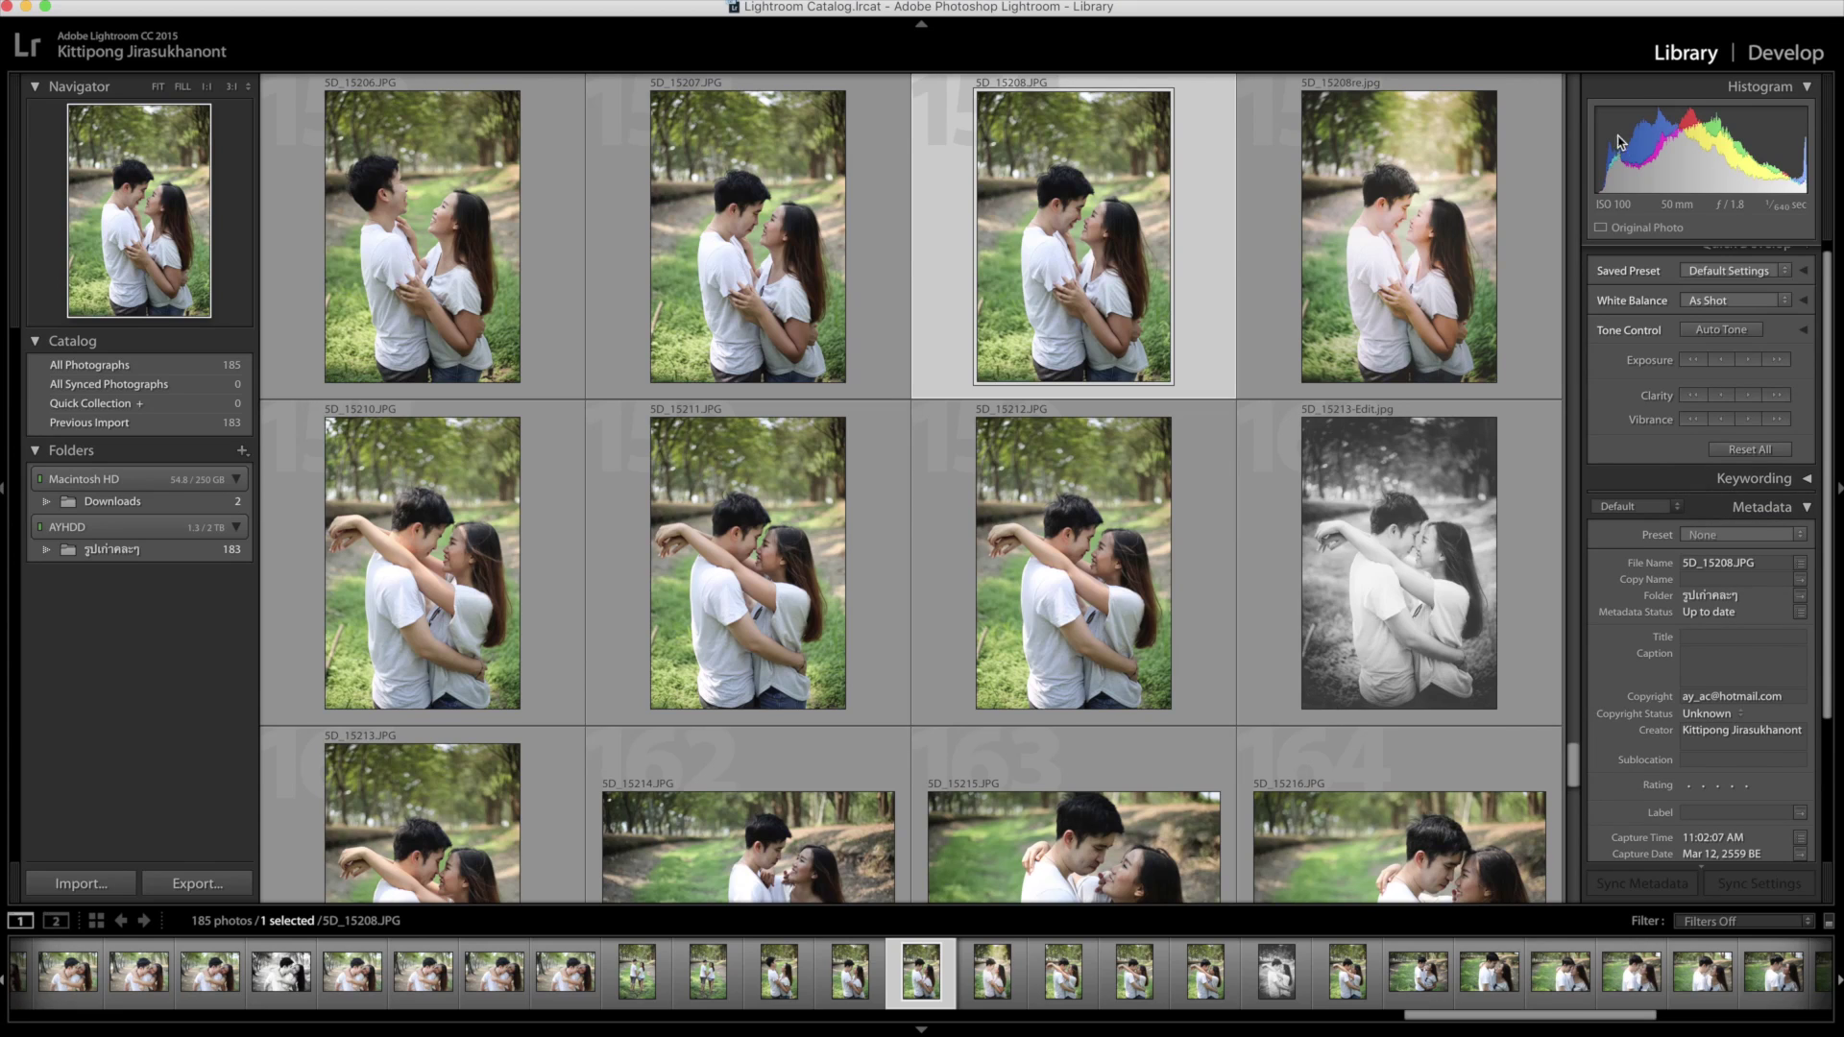
right_click(1683, 480)
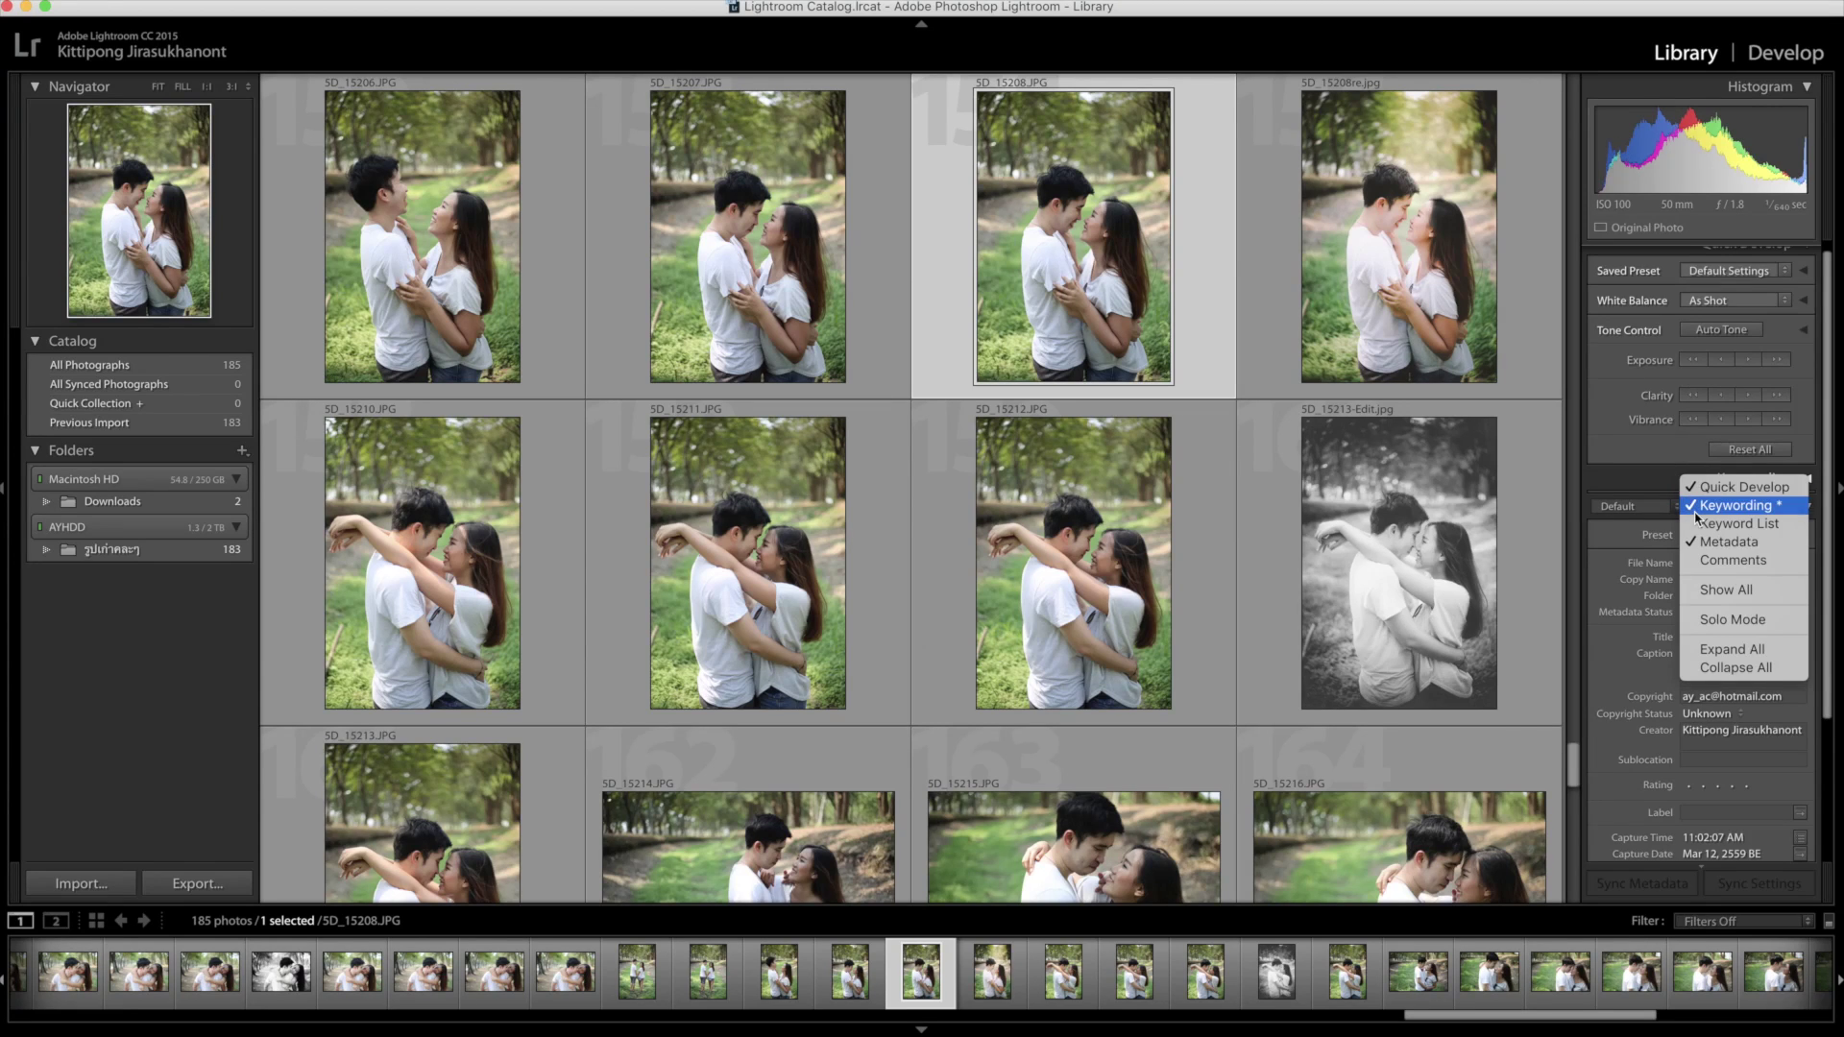
left_click(1709, 505)
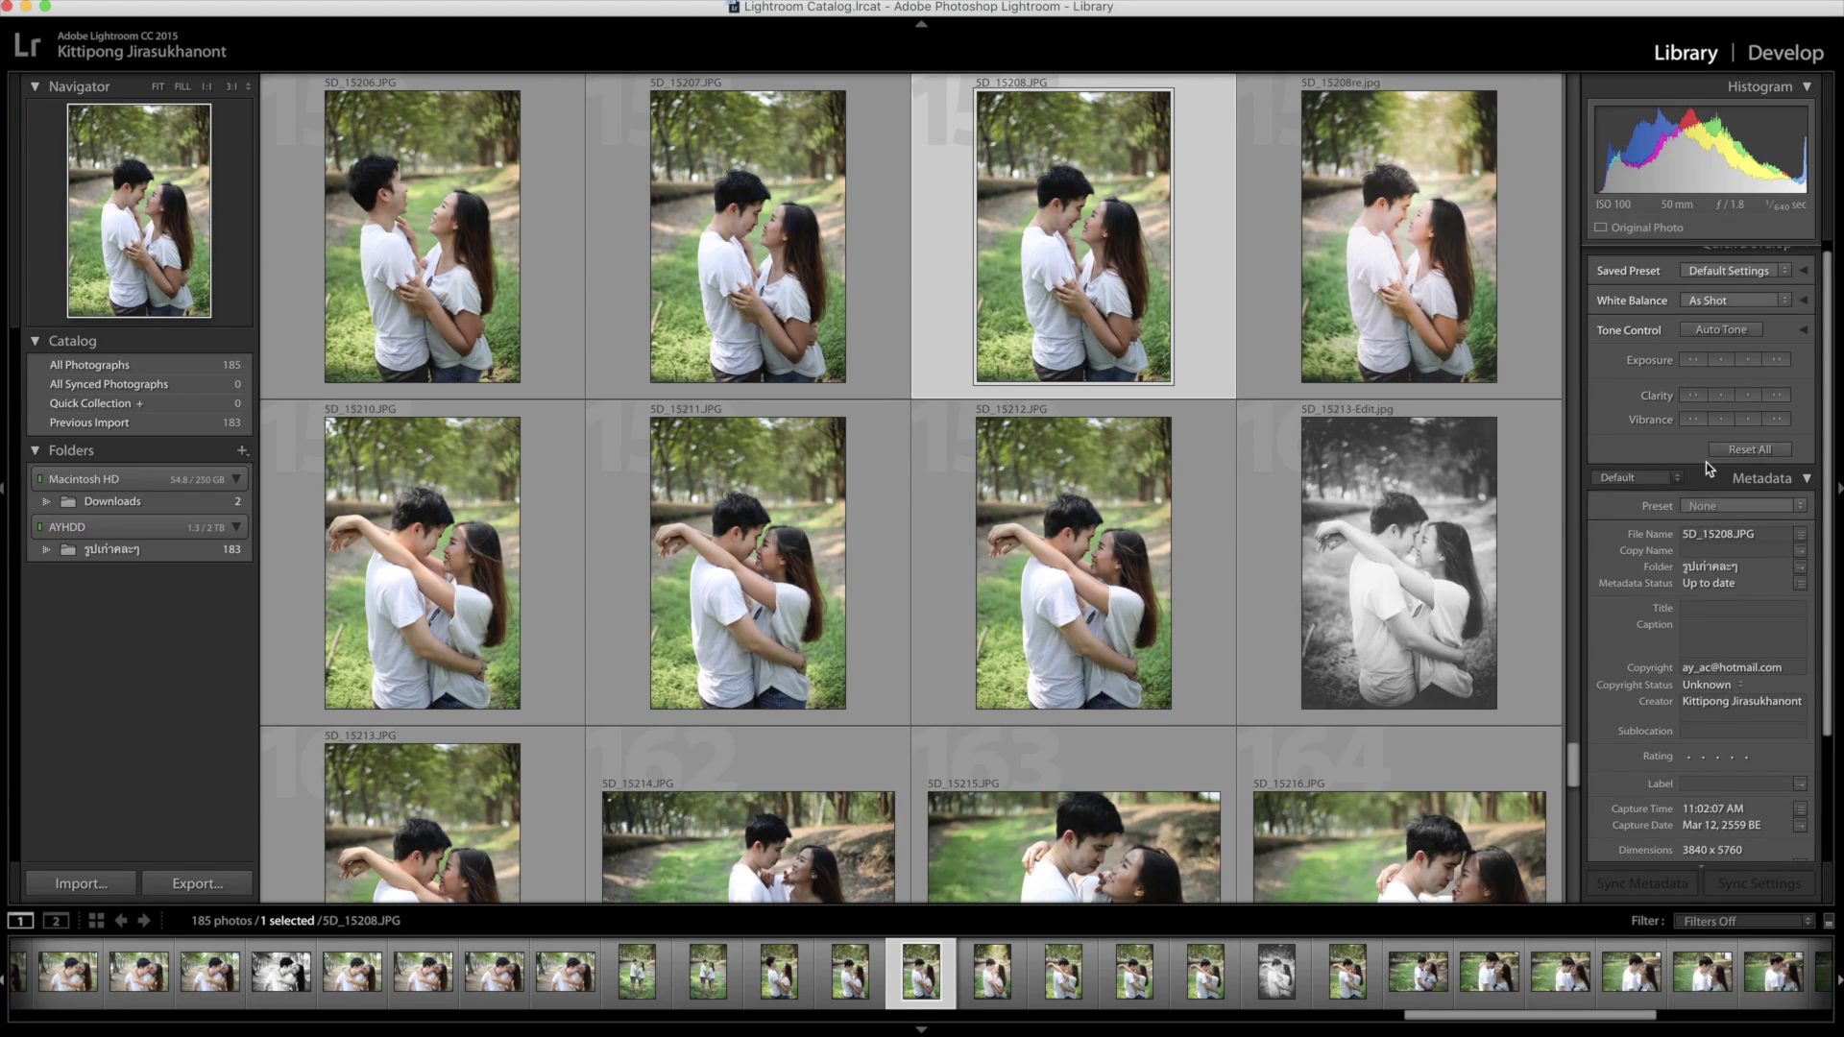
left_click(1780, 50)
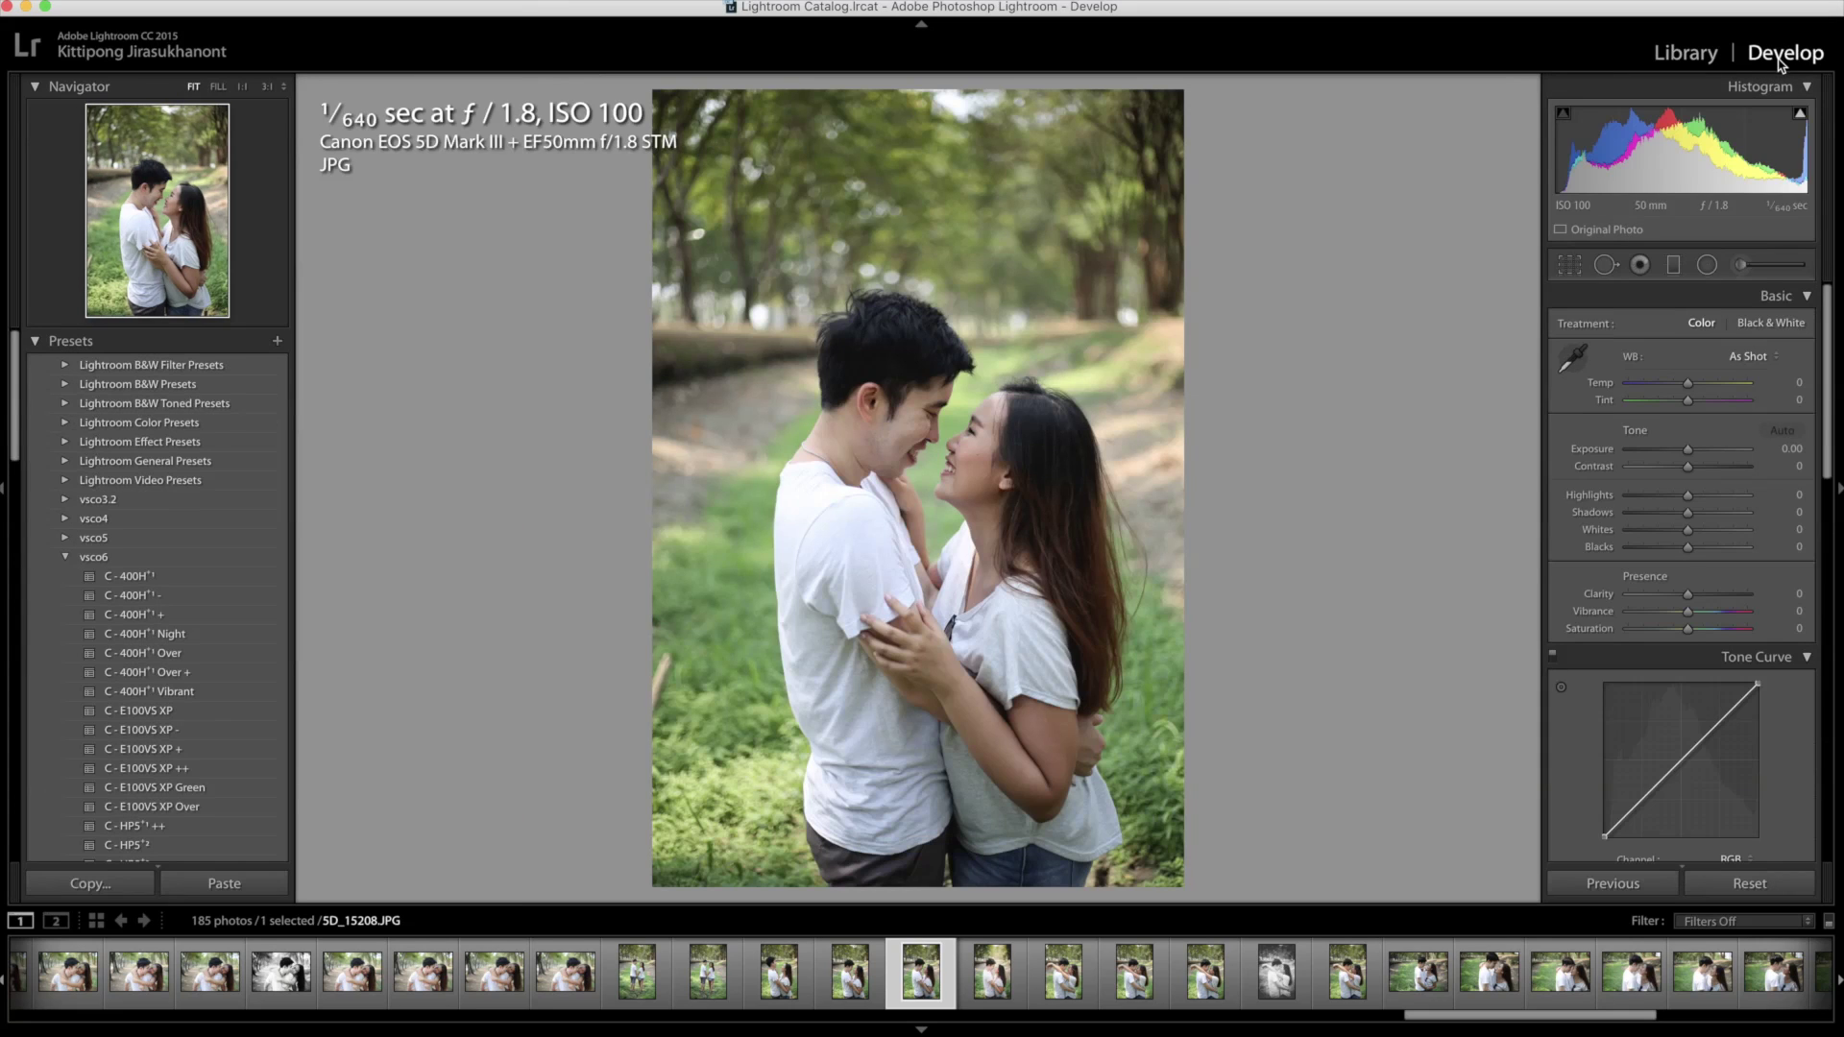
Hide the HSL panel from the Develop panel list, then restore it
right_click(1639, 663)
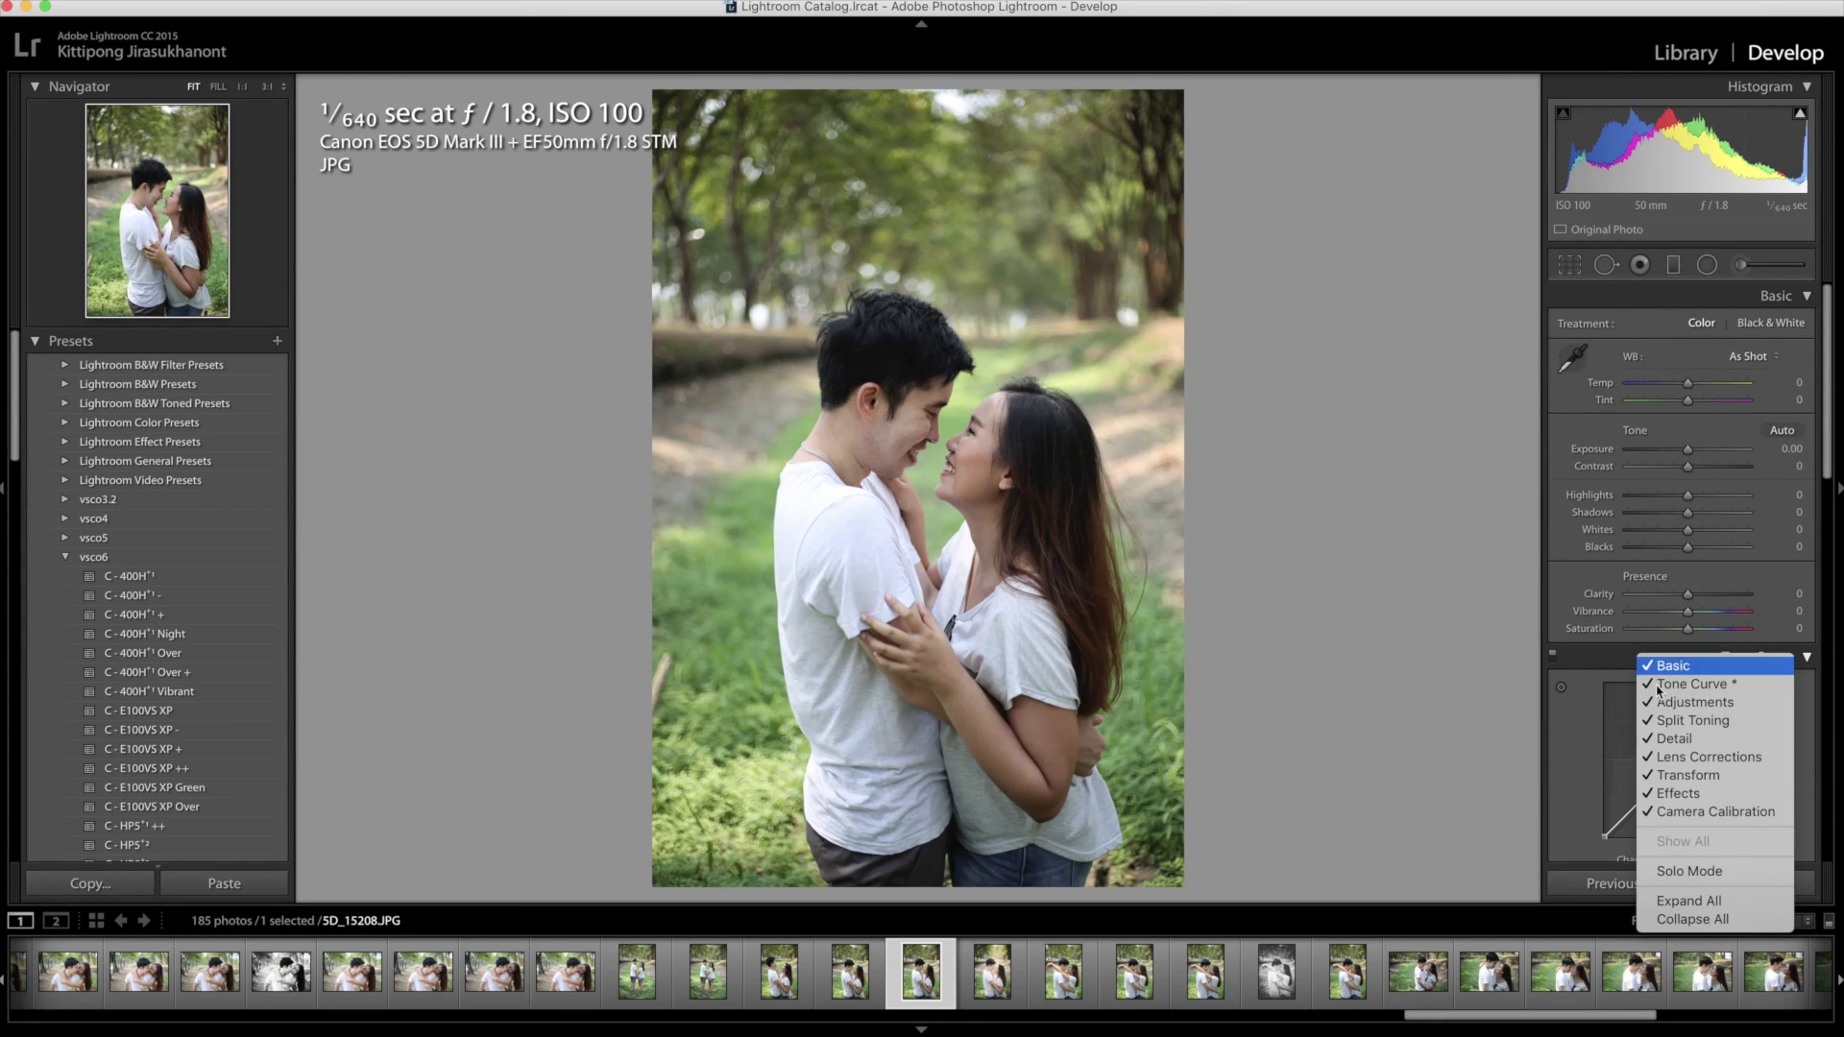
left_click(1697, 703)
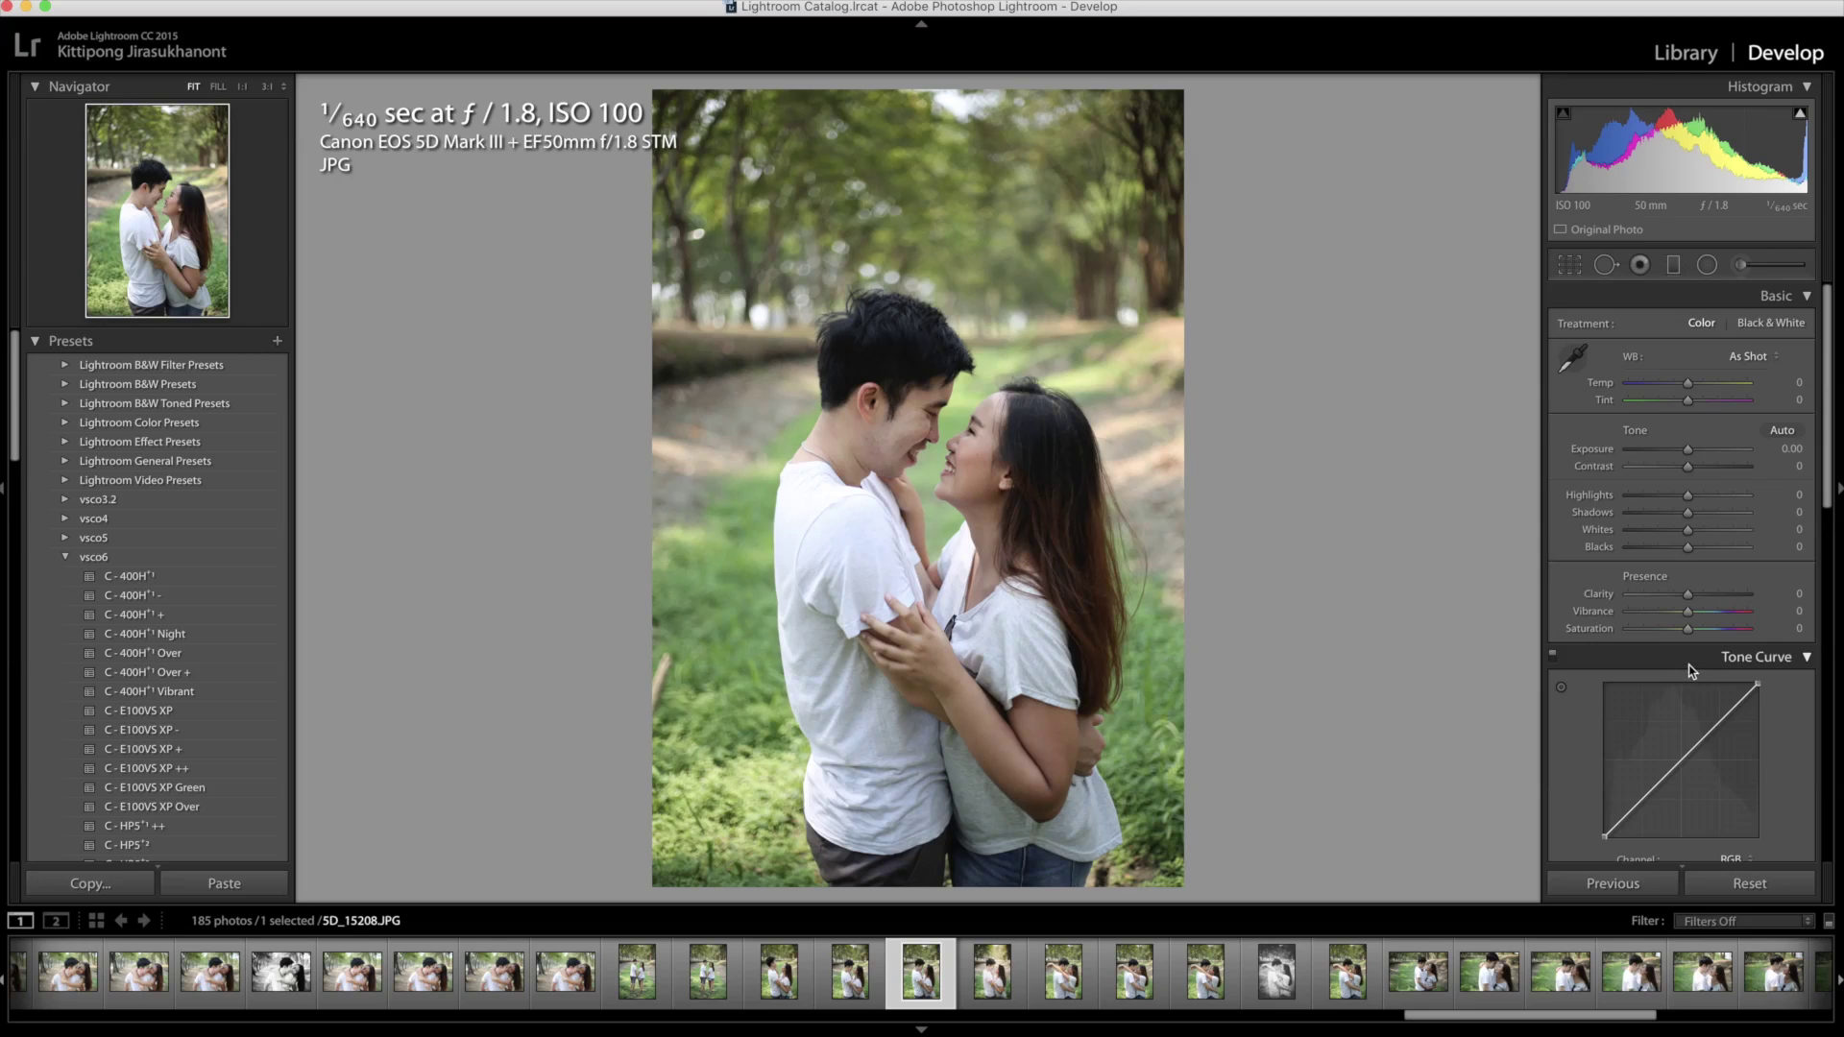
scroll(1676, 718, "down", 2)
scroll(1676, 719, "down", 3)
right_click(1681, 693)
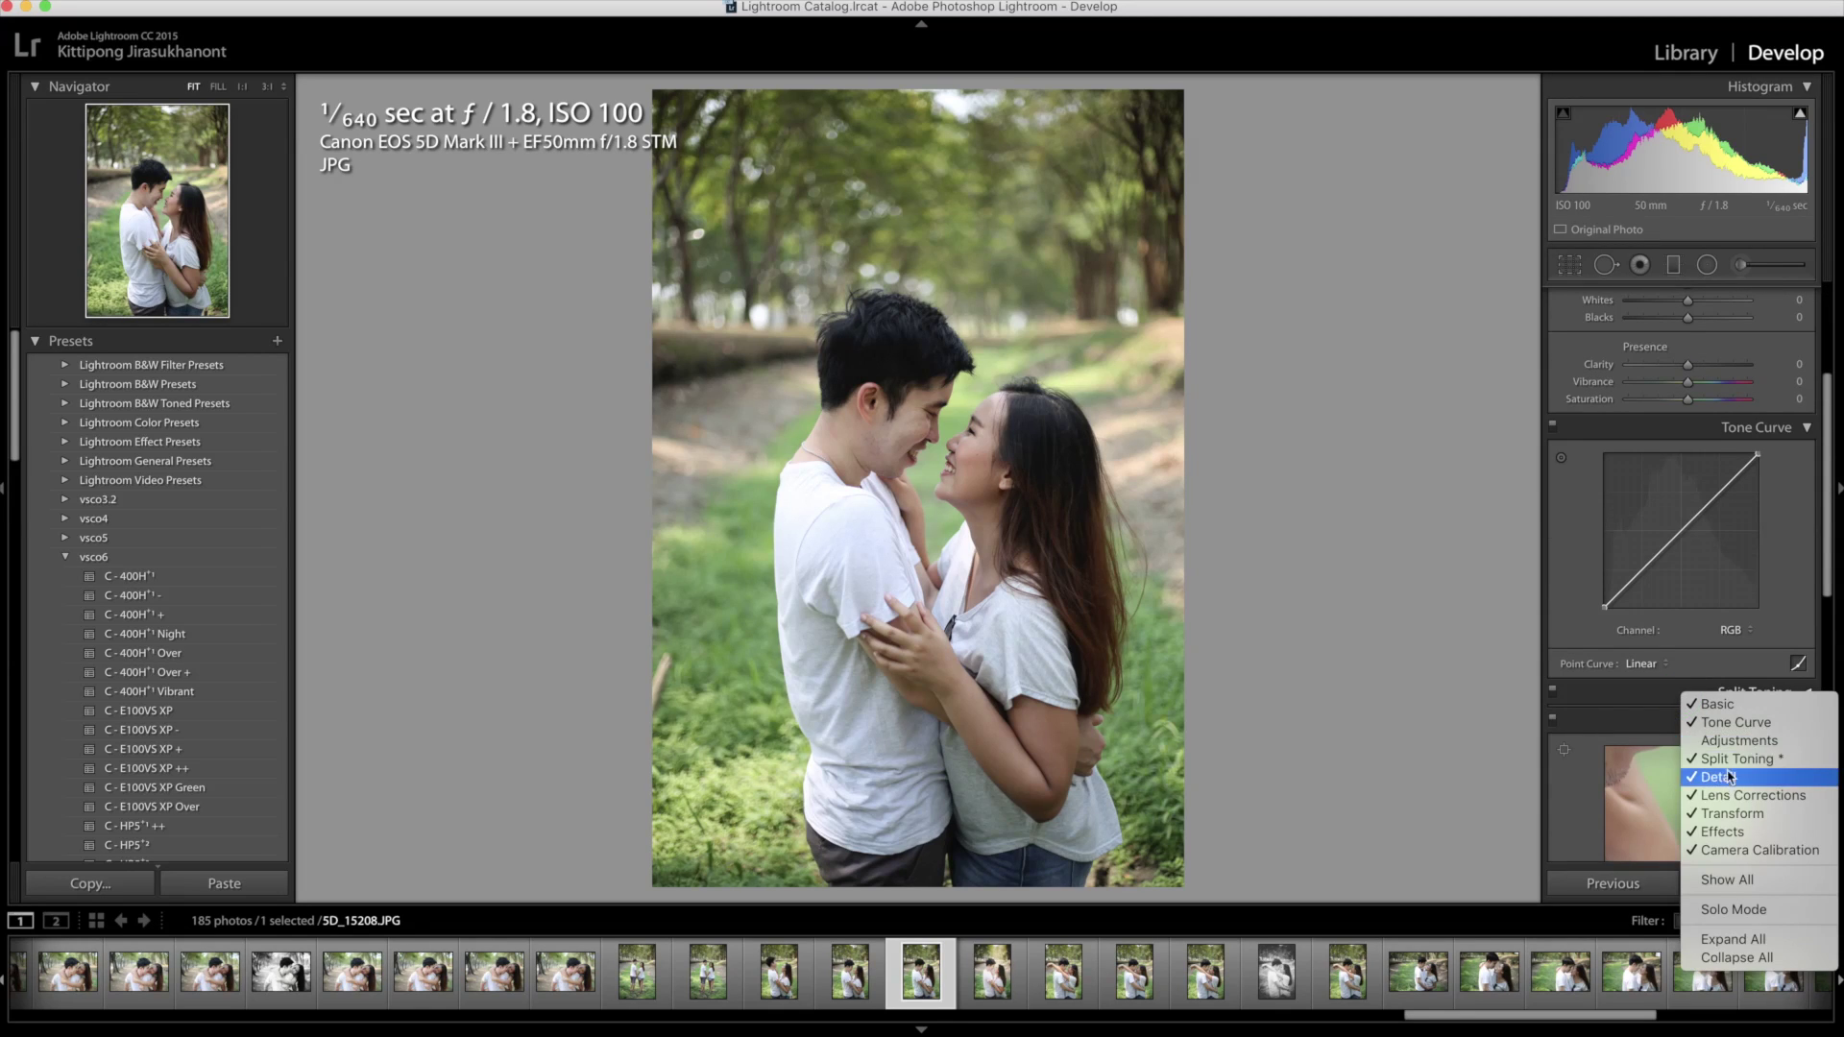
left_click(1729, 740)
Go to Library and back to Develop, then expand the Split Toning controls
left_click(1690, 56)
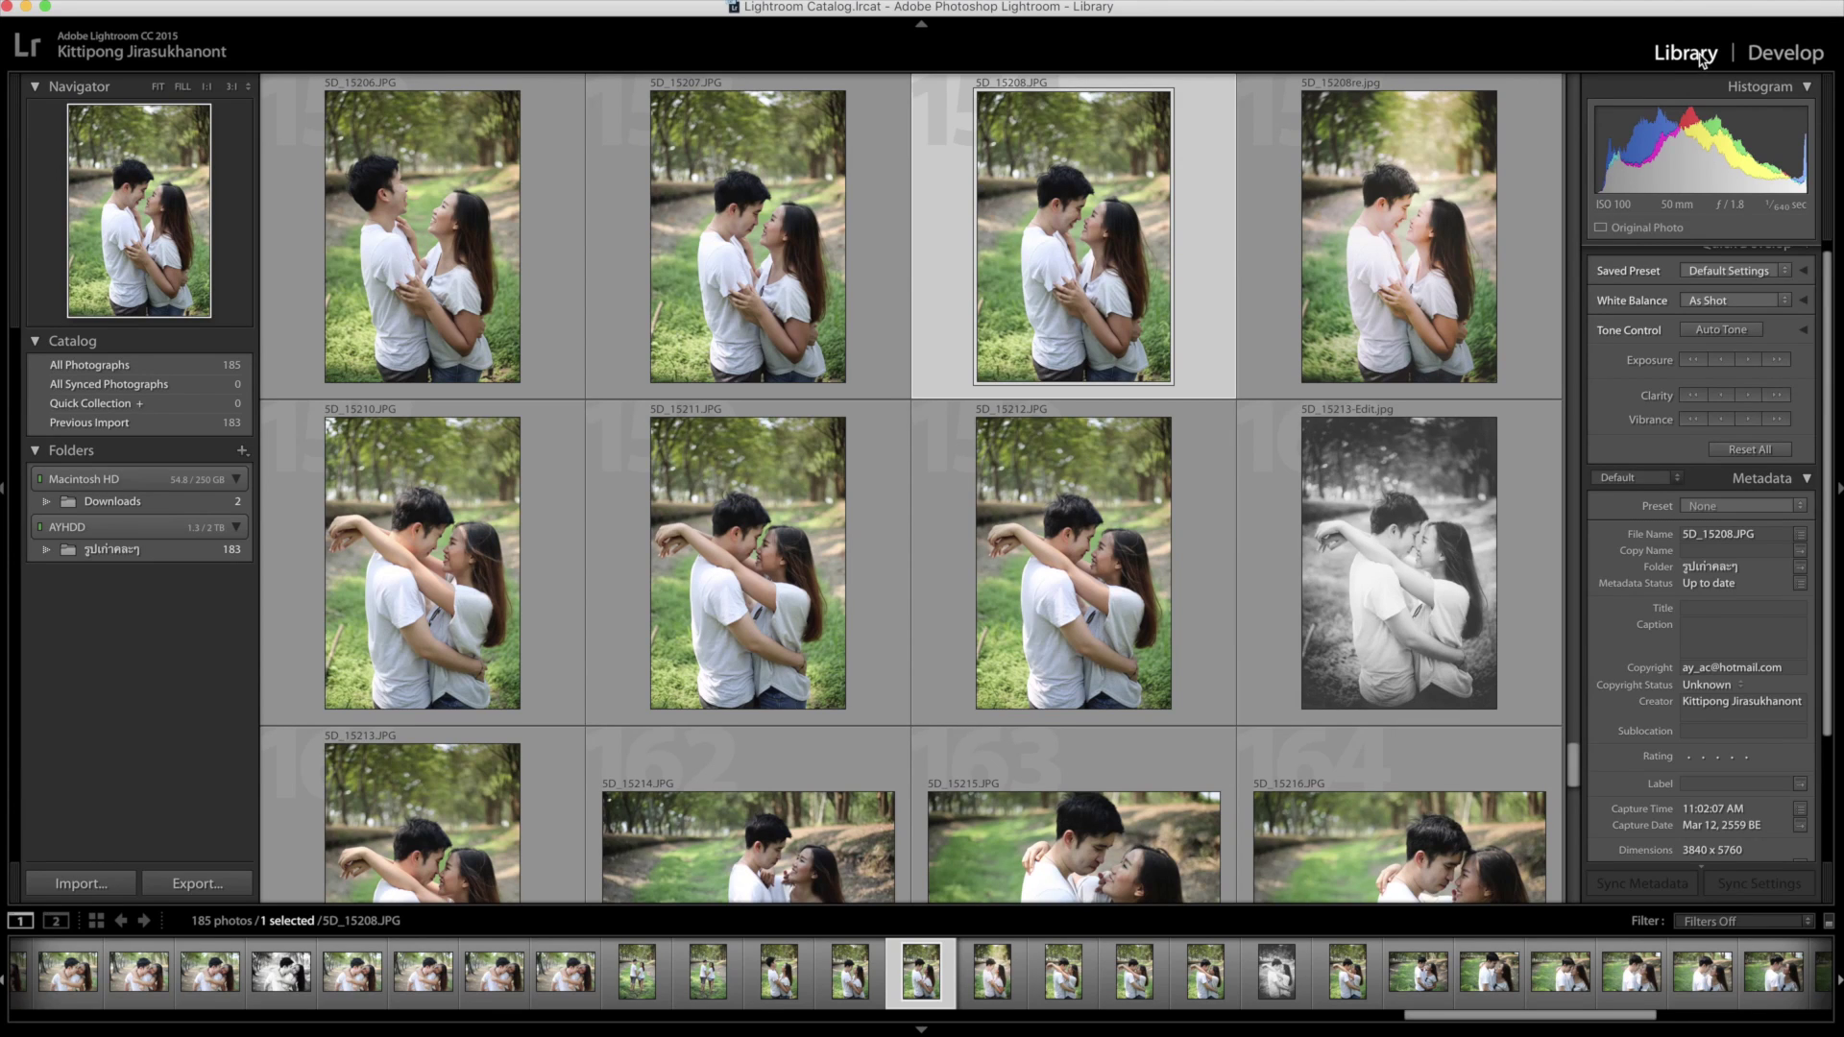
left_click(1766, 57)
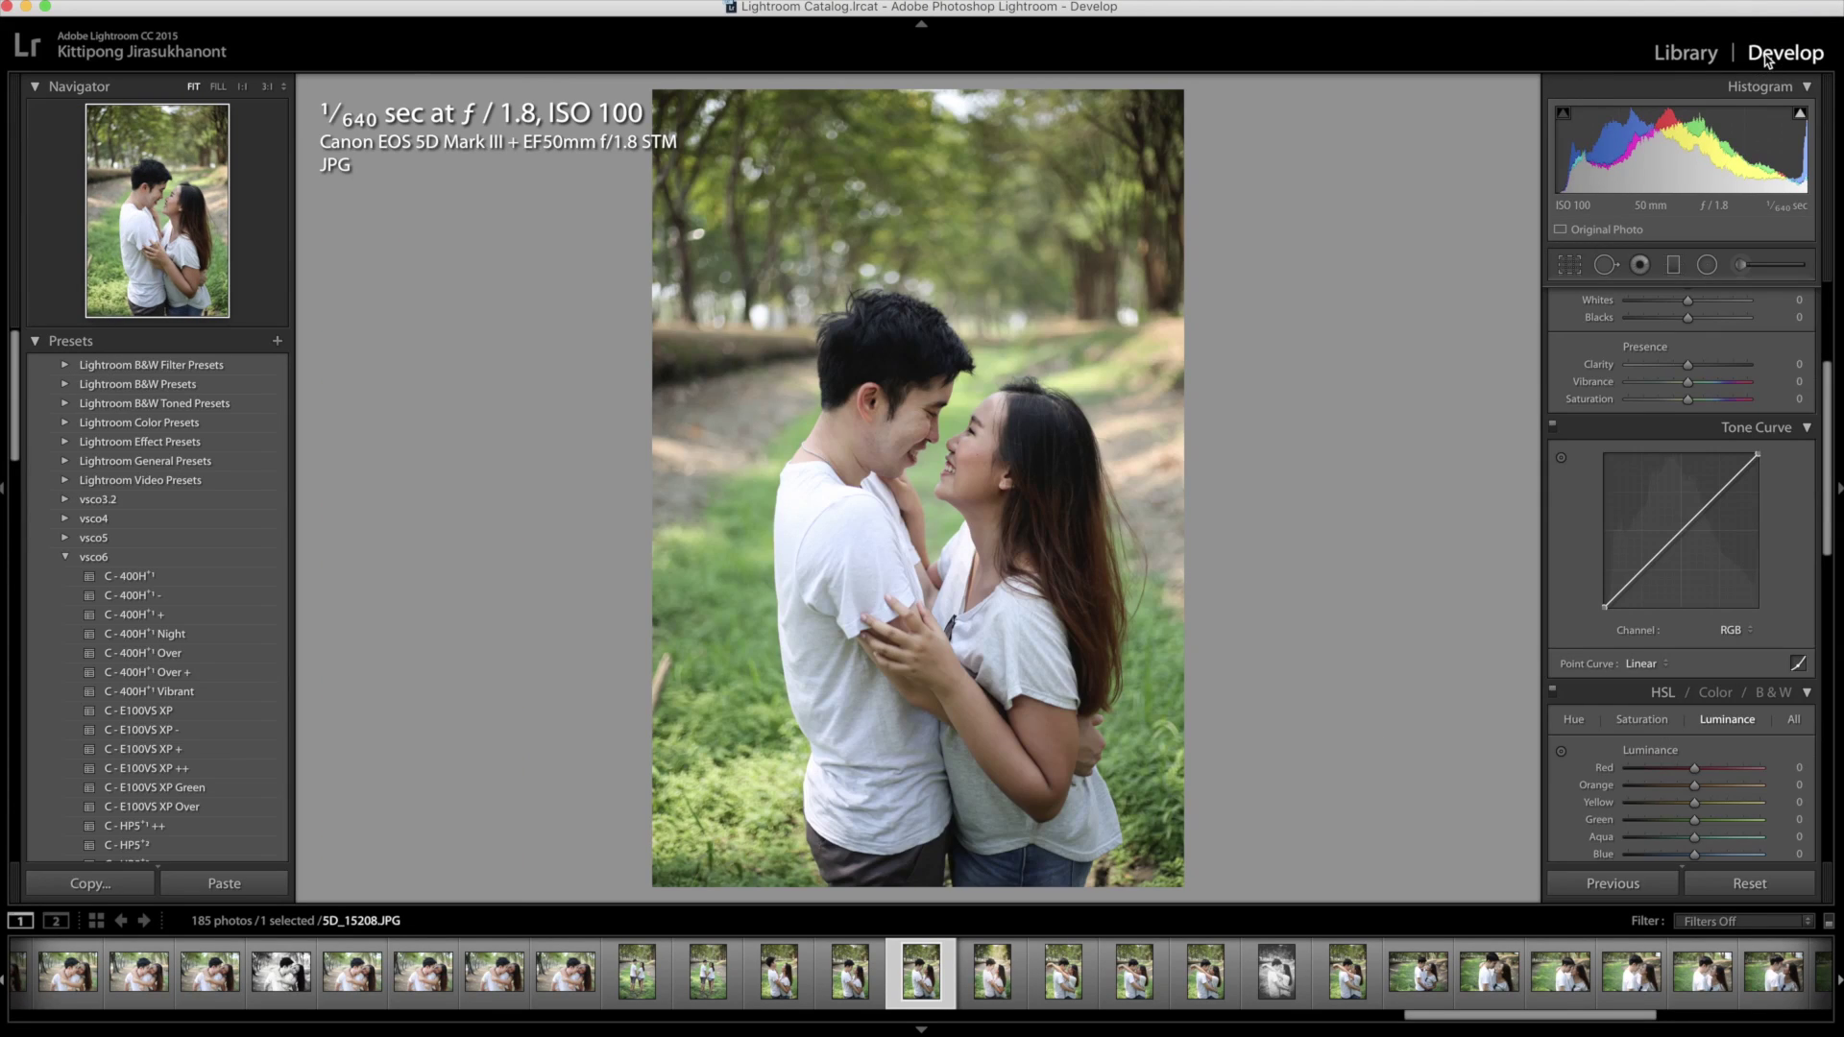
scroll(1722, 602, "down", 3)
scroll(1722, 603, "down", 3)
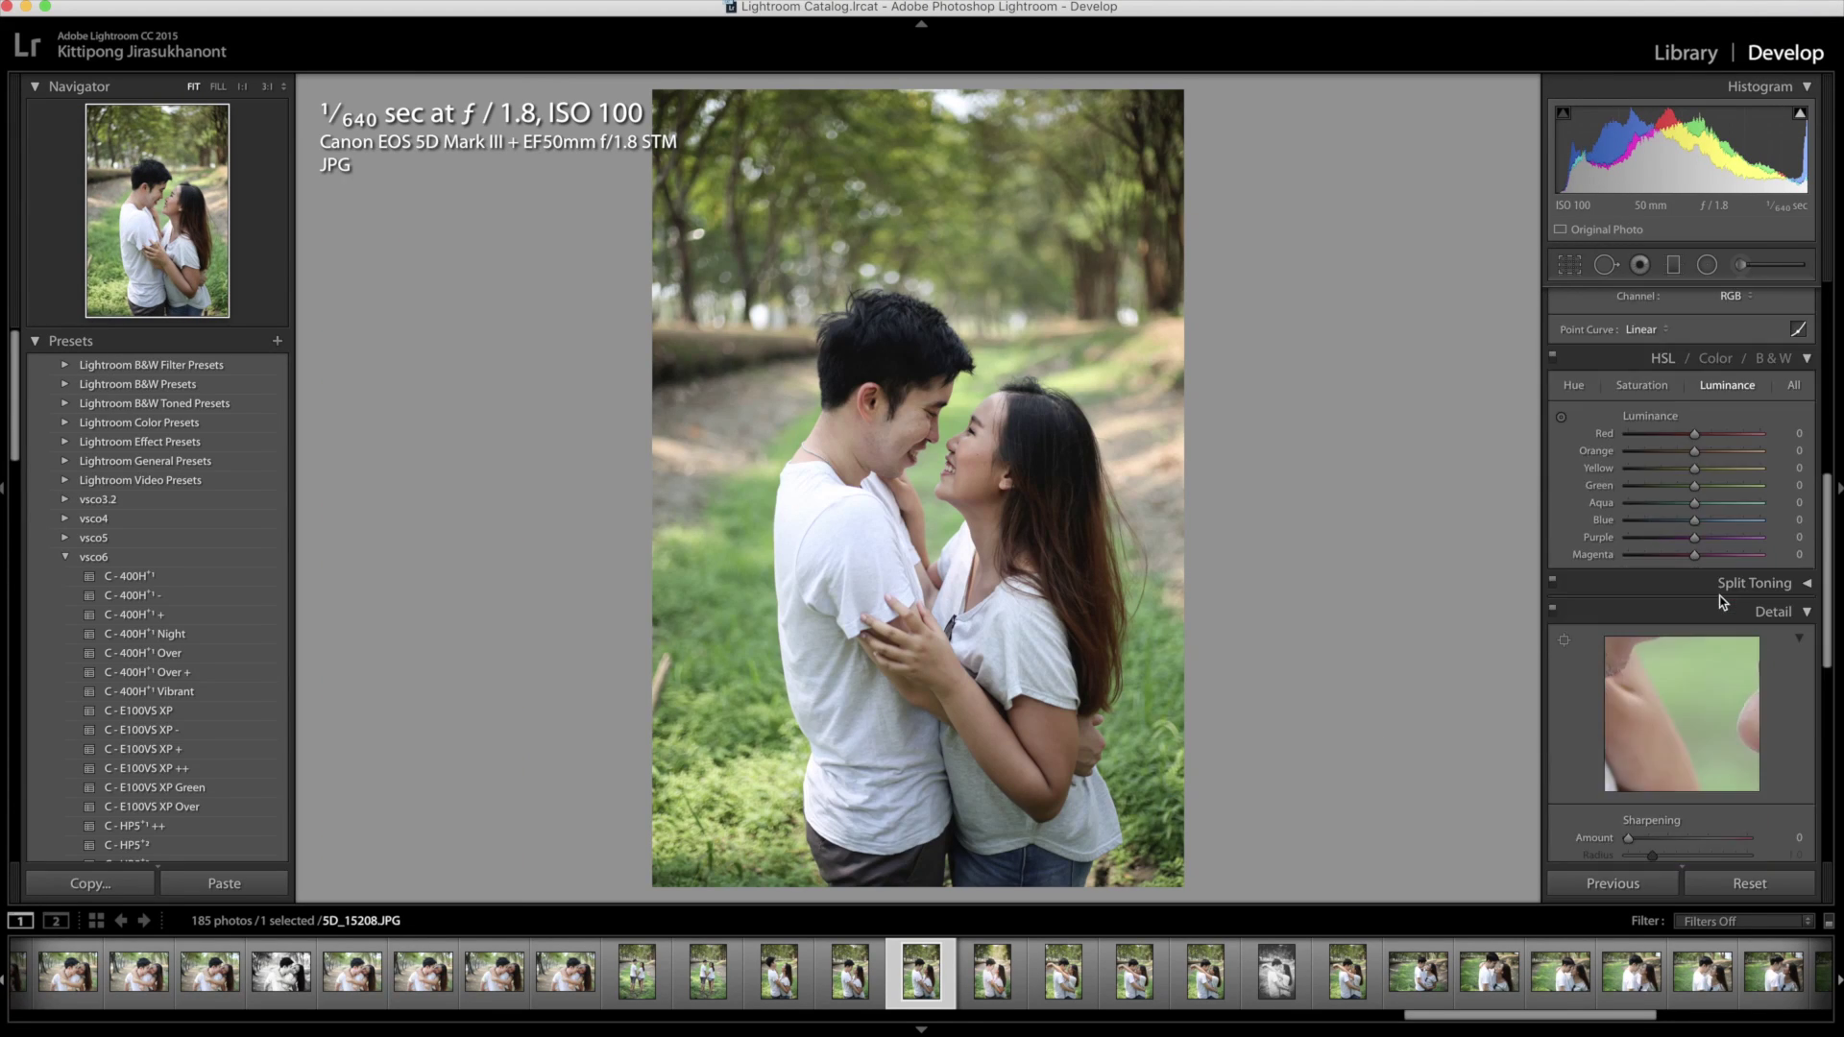
left_click(1803, 585)
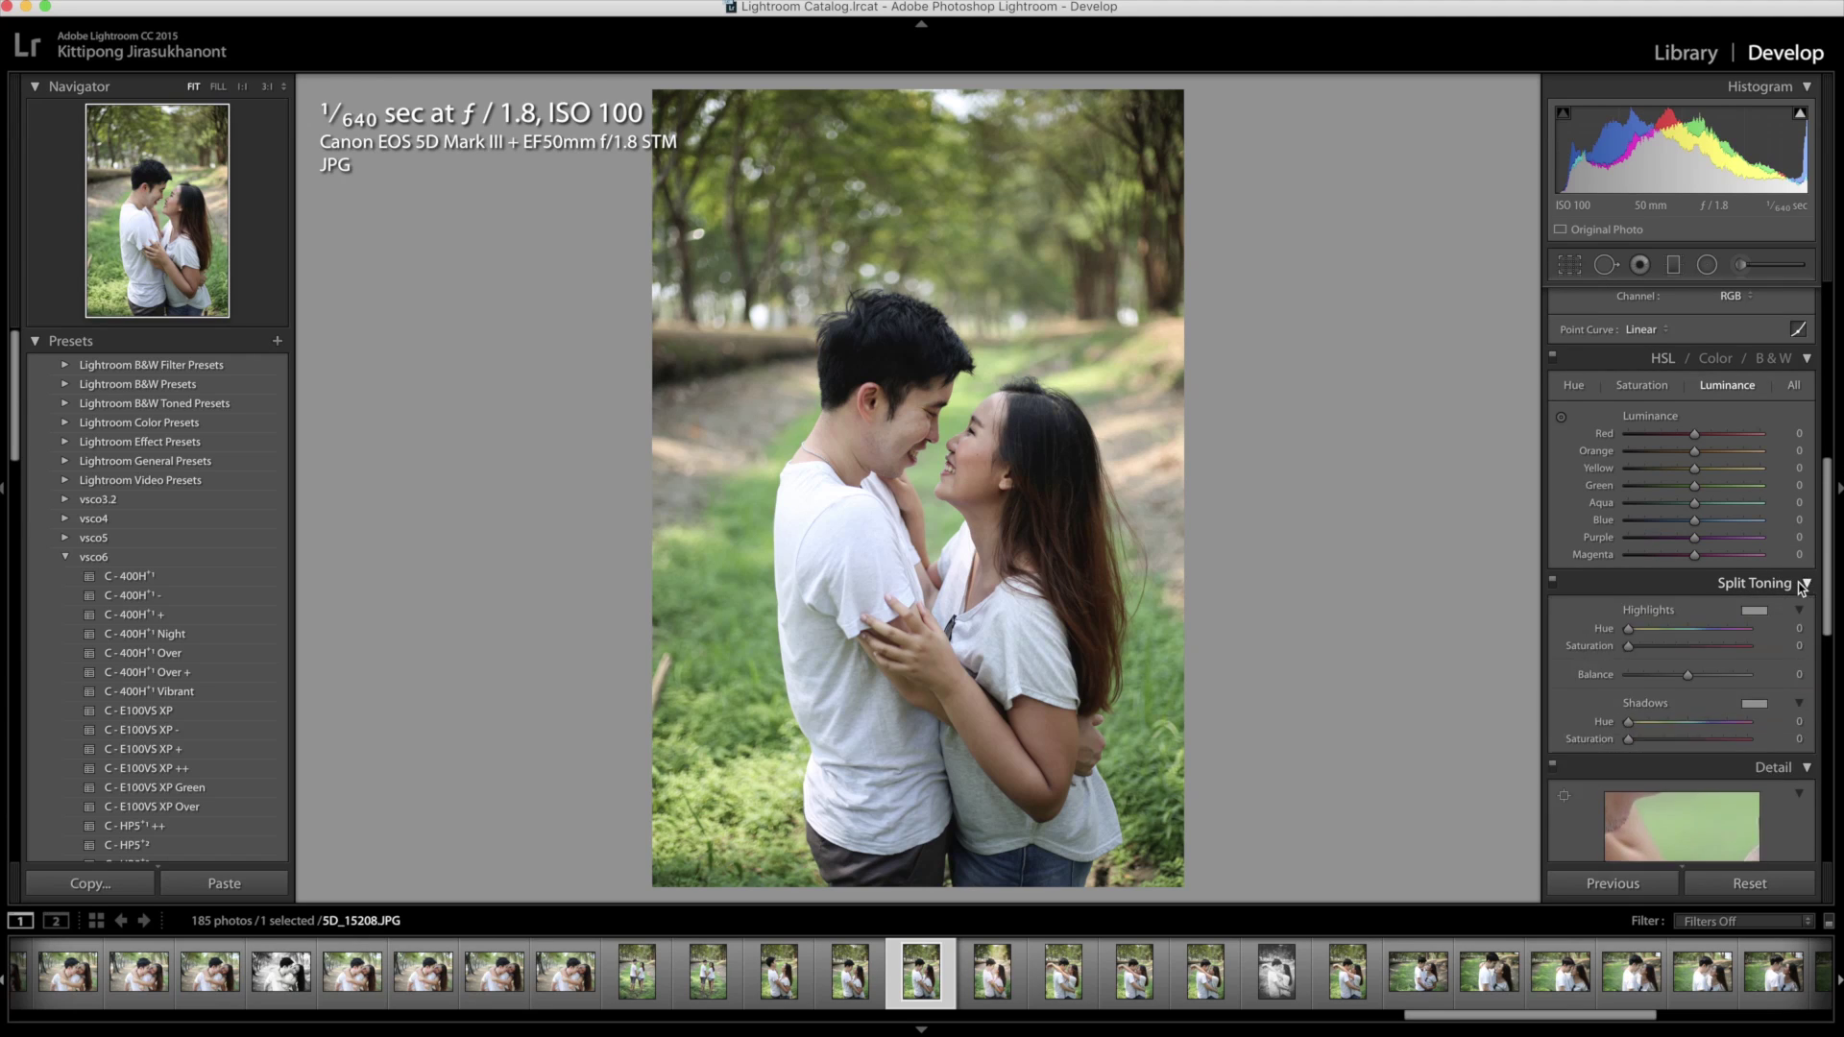
scroll(1803, 588, "down", 5)
scroll(1803, 588, "down", 7)
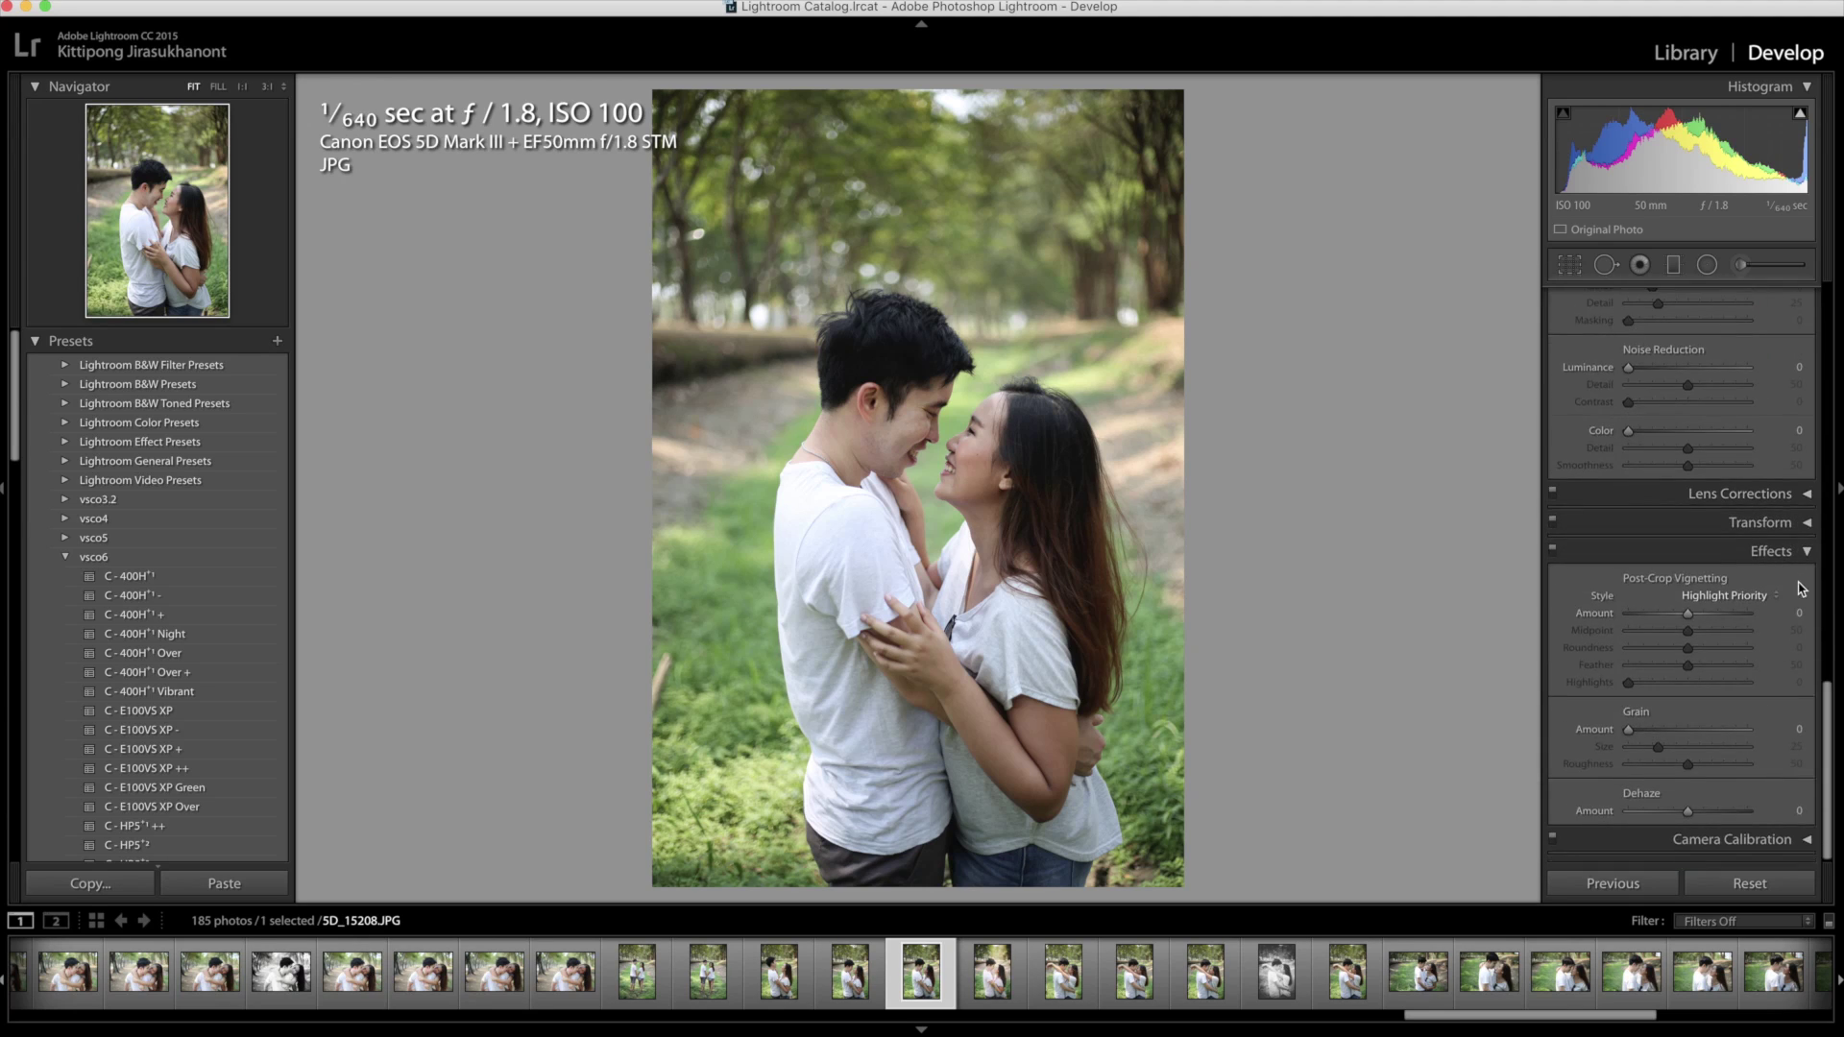
Turn on Solo Mode for Develop panels, expand several panels, and make the photo black and white
right_click(1652, 499)
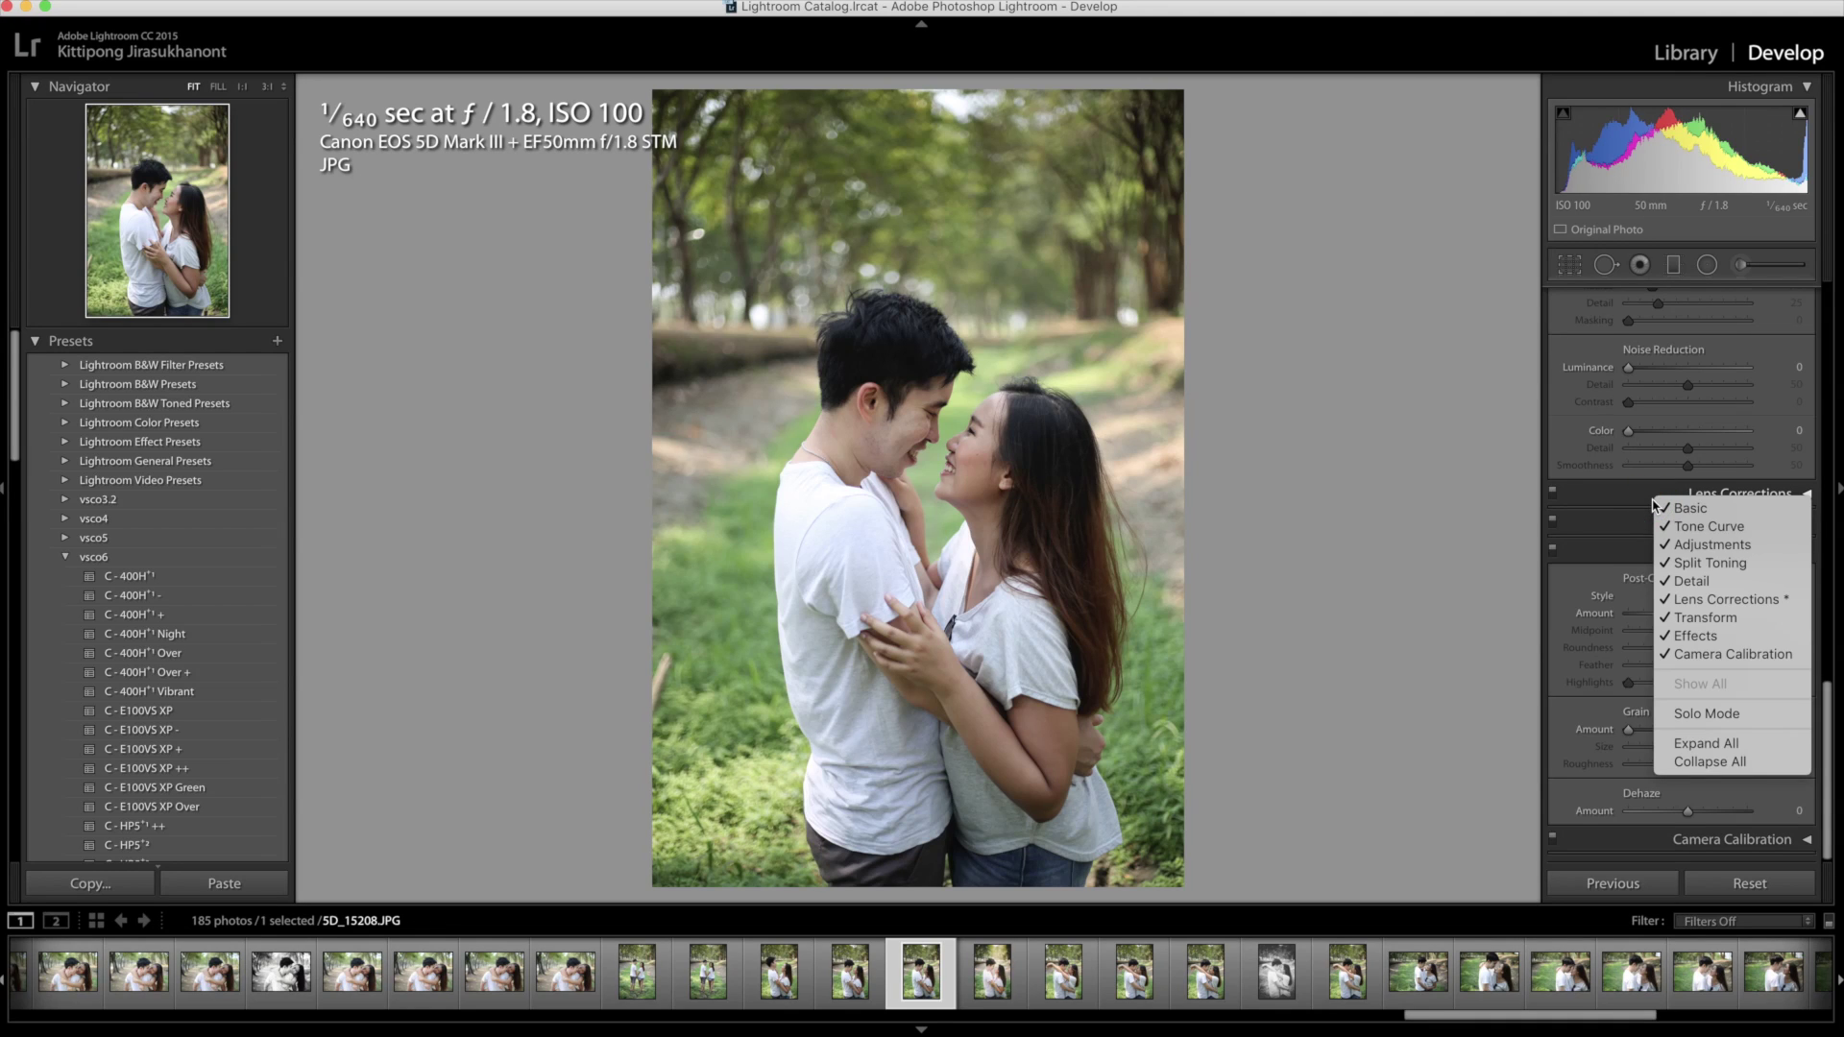
left_click(1707, 714)
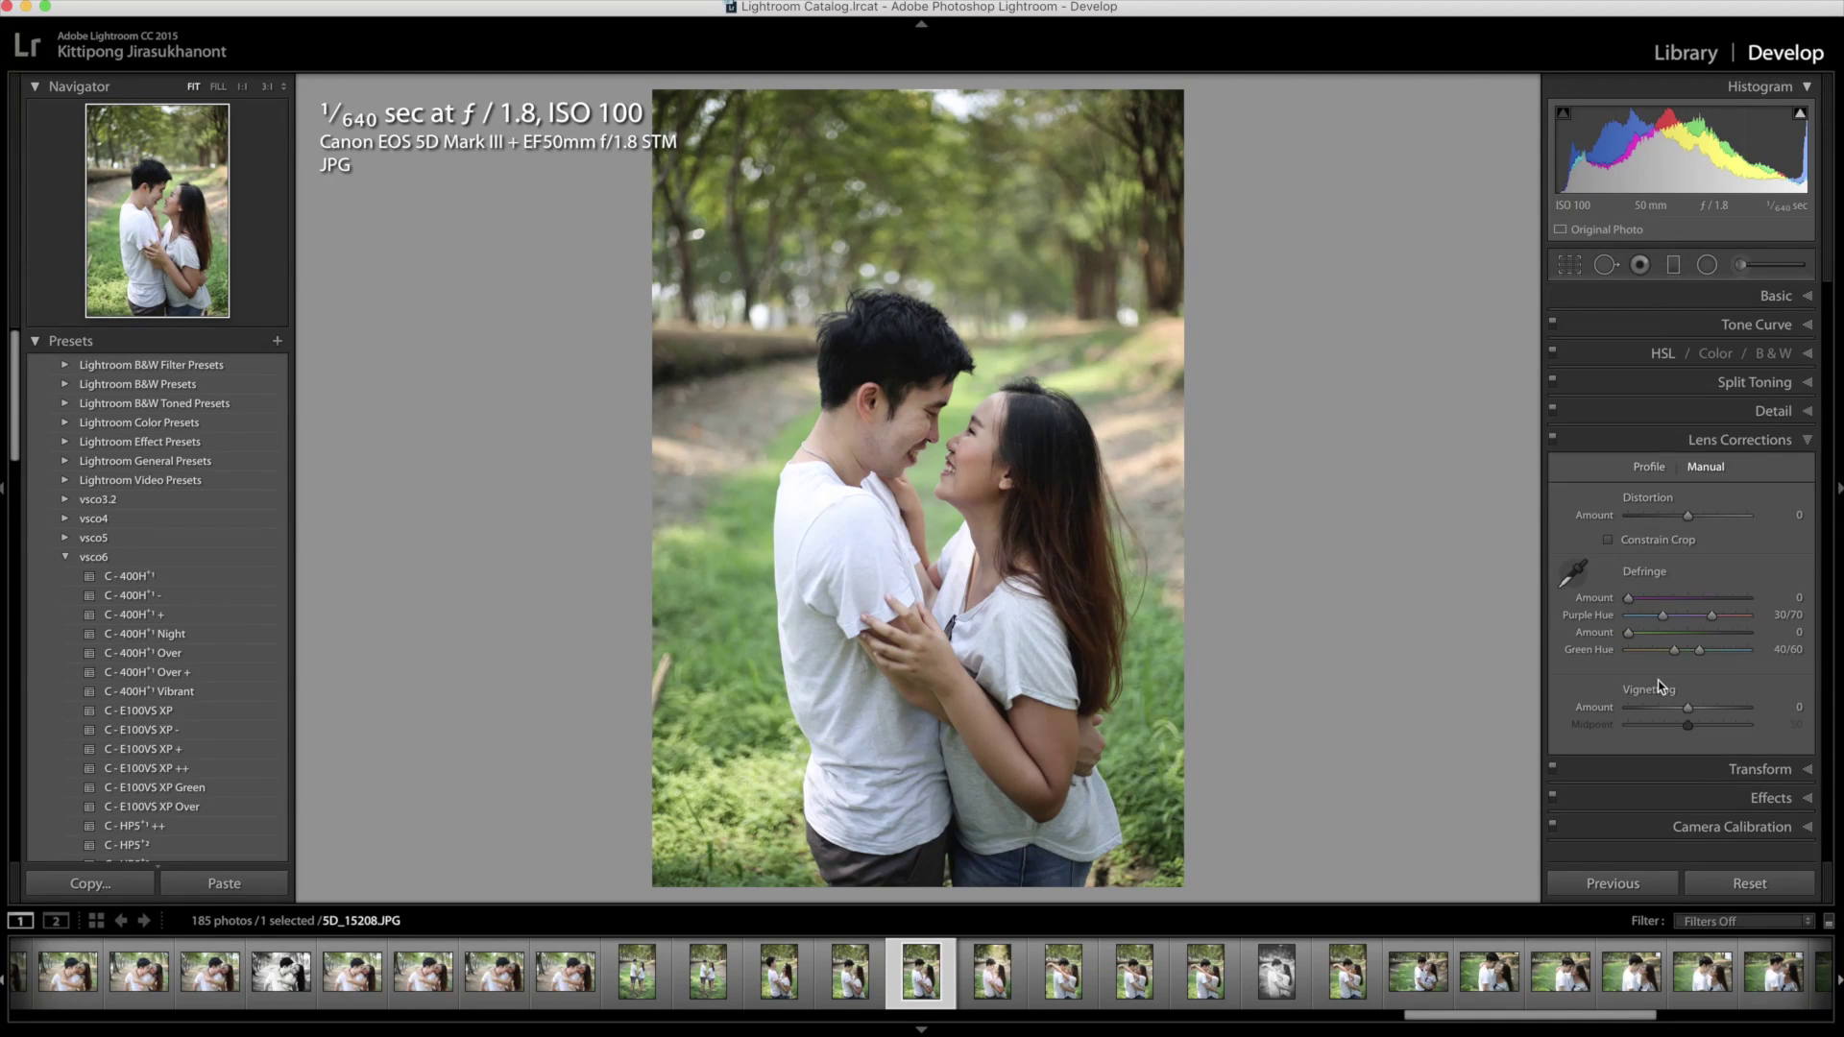
left_click(1724, 415)
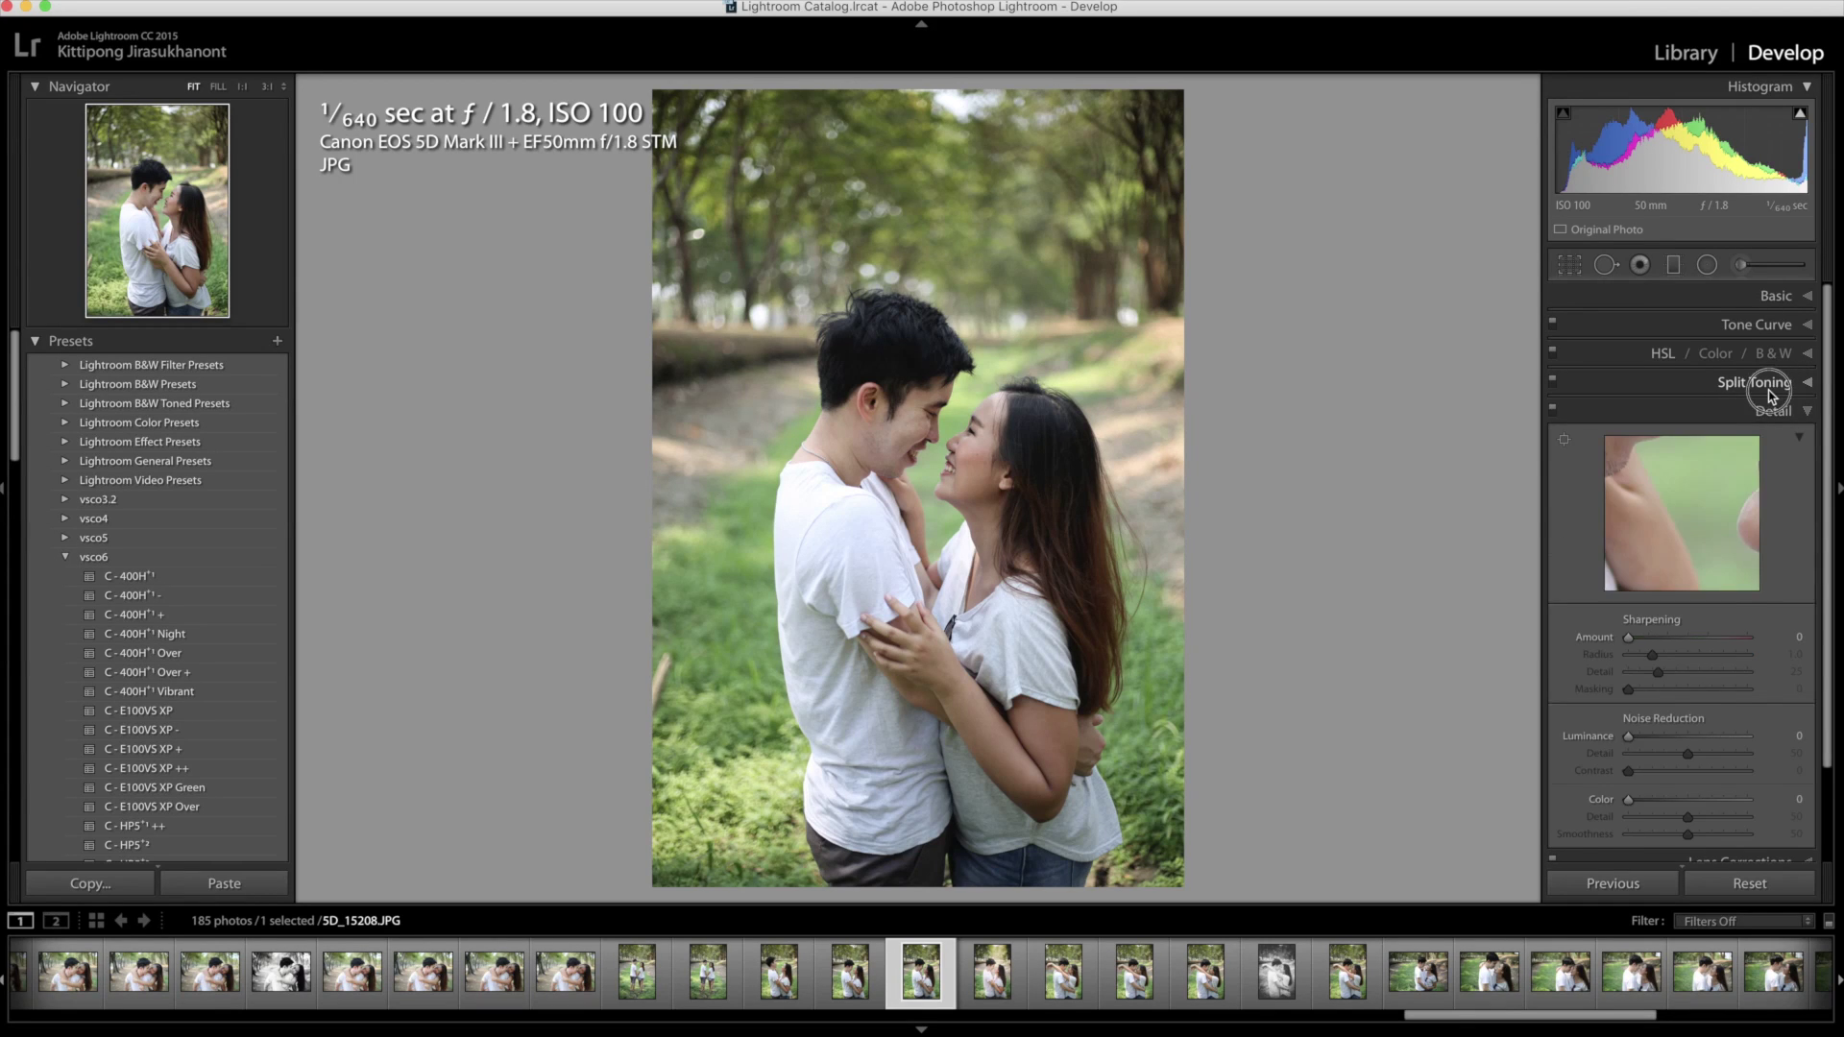
left_click(1758, 384)
left_click(1772, 356)
left_click(1762, 325)
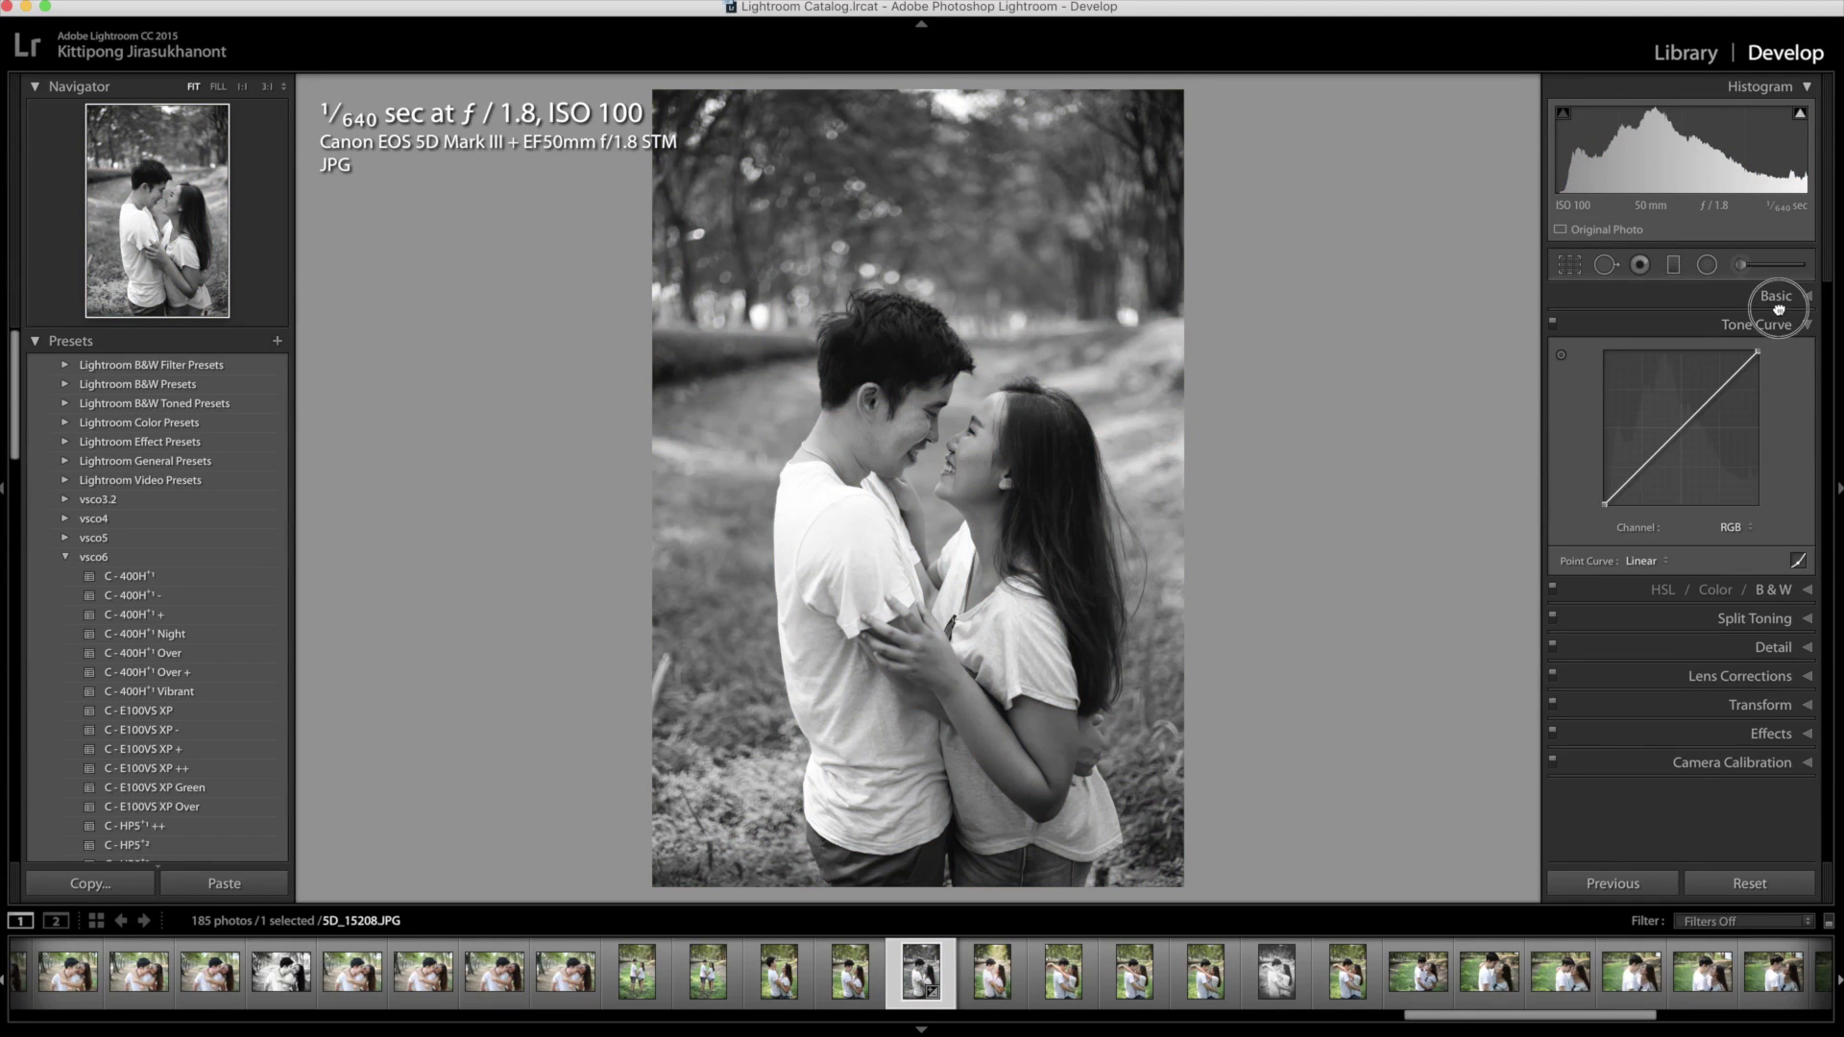
Expand Split Toning, Transform, then Lens Corrections, and toggle Solo Mode off
left_click(1784, 622)
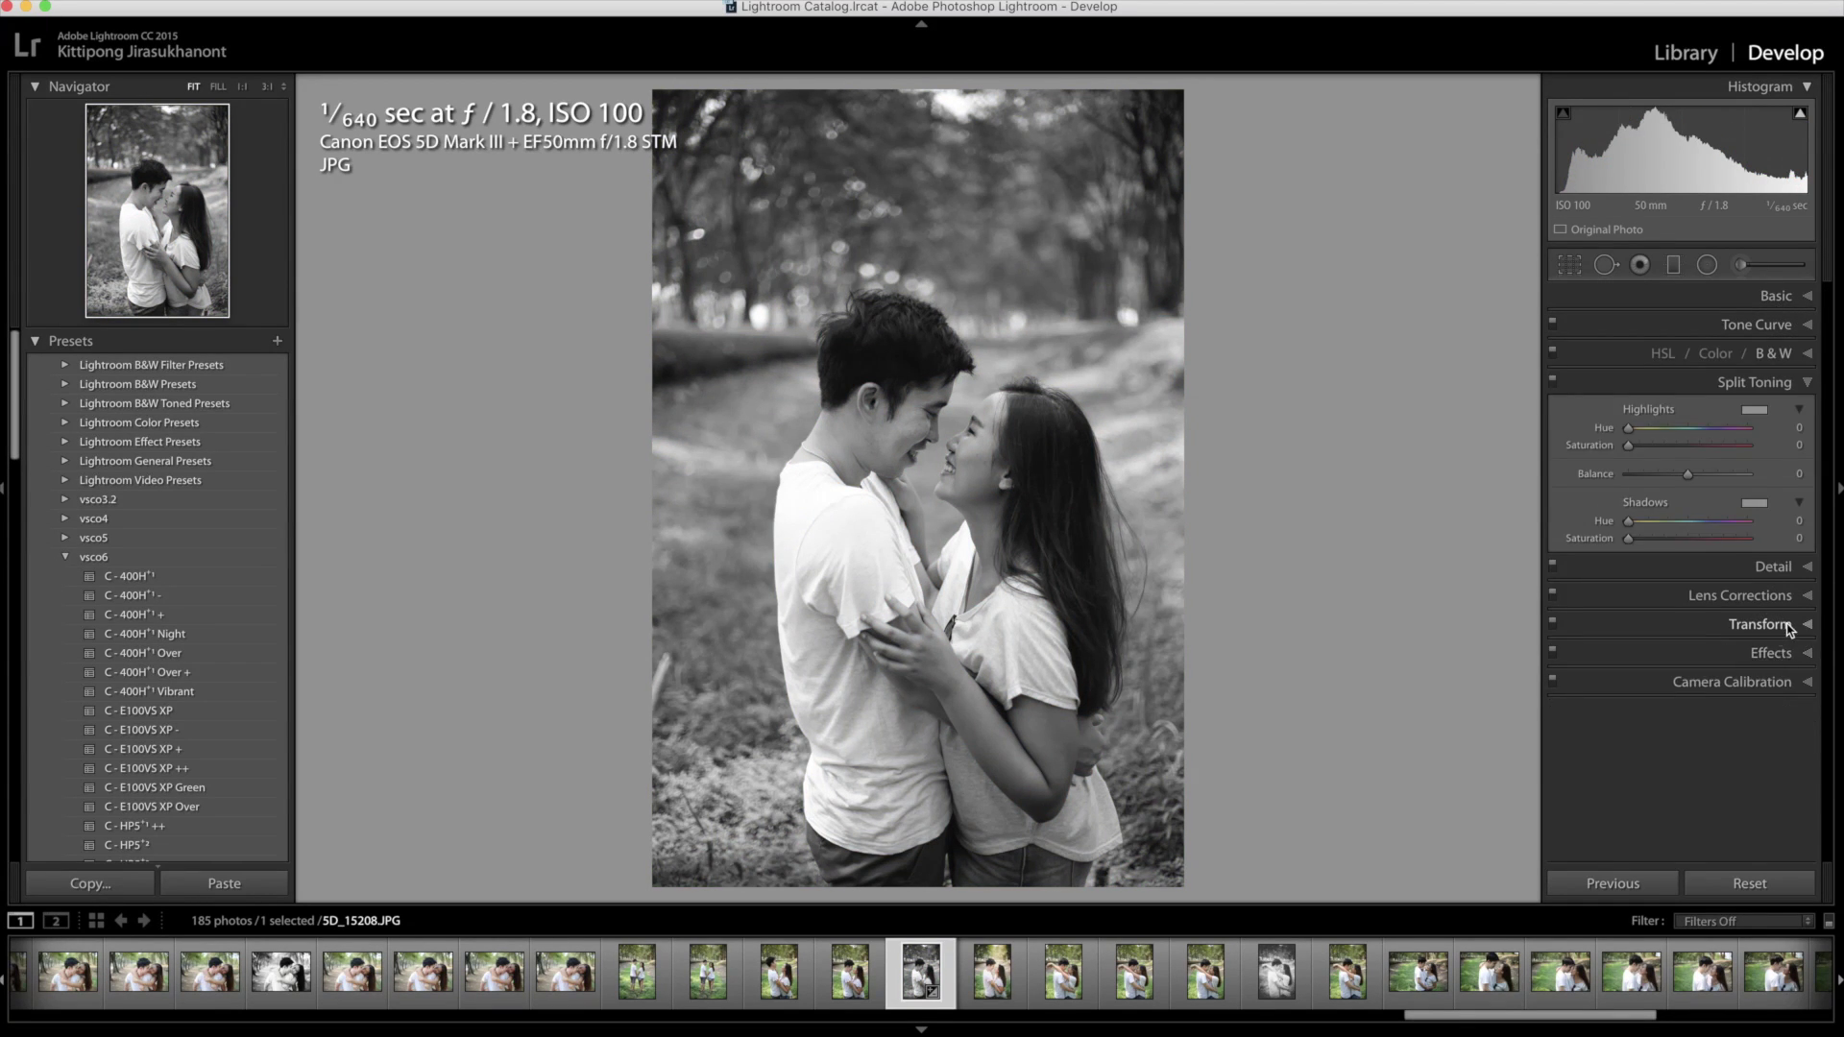
left_click(1767, 623)
left_click(1795, 438)
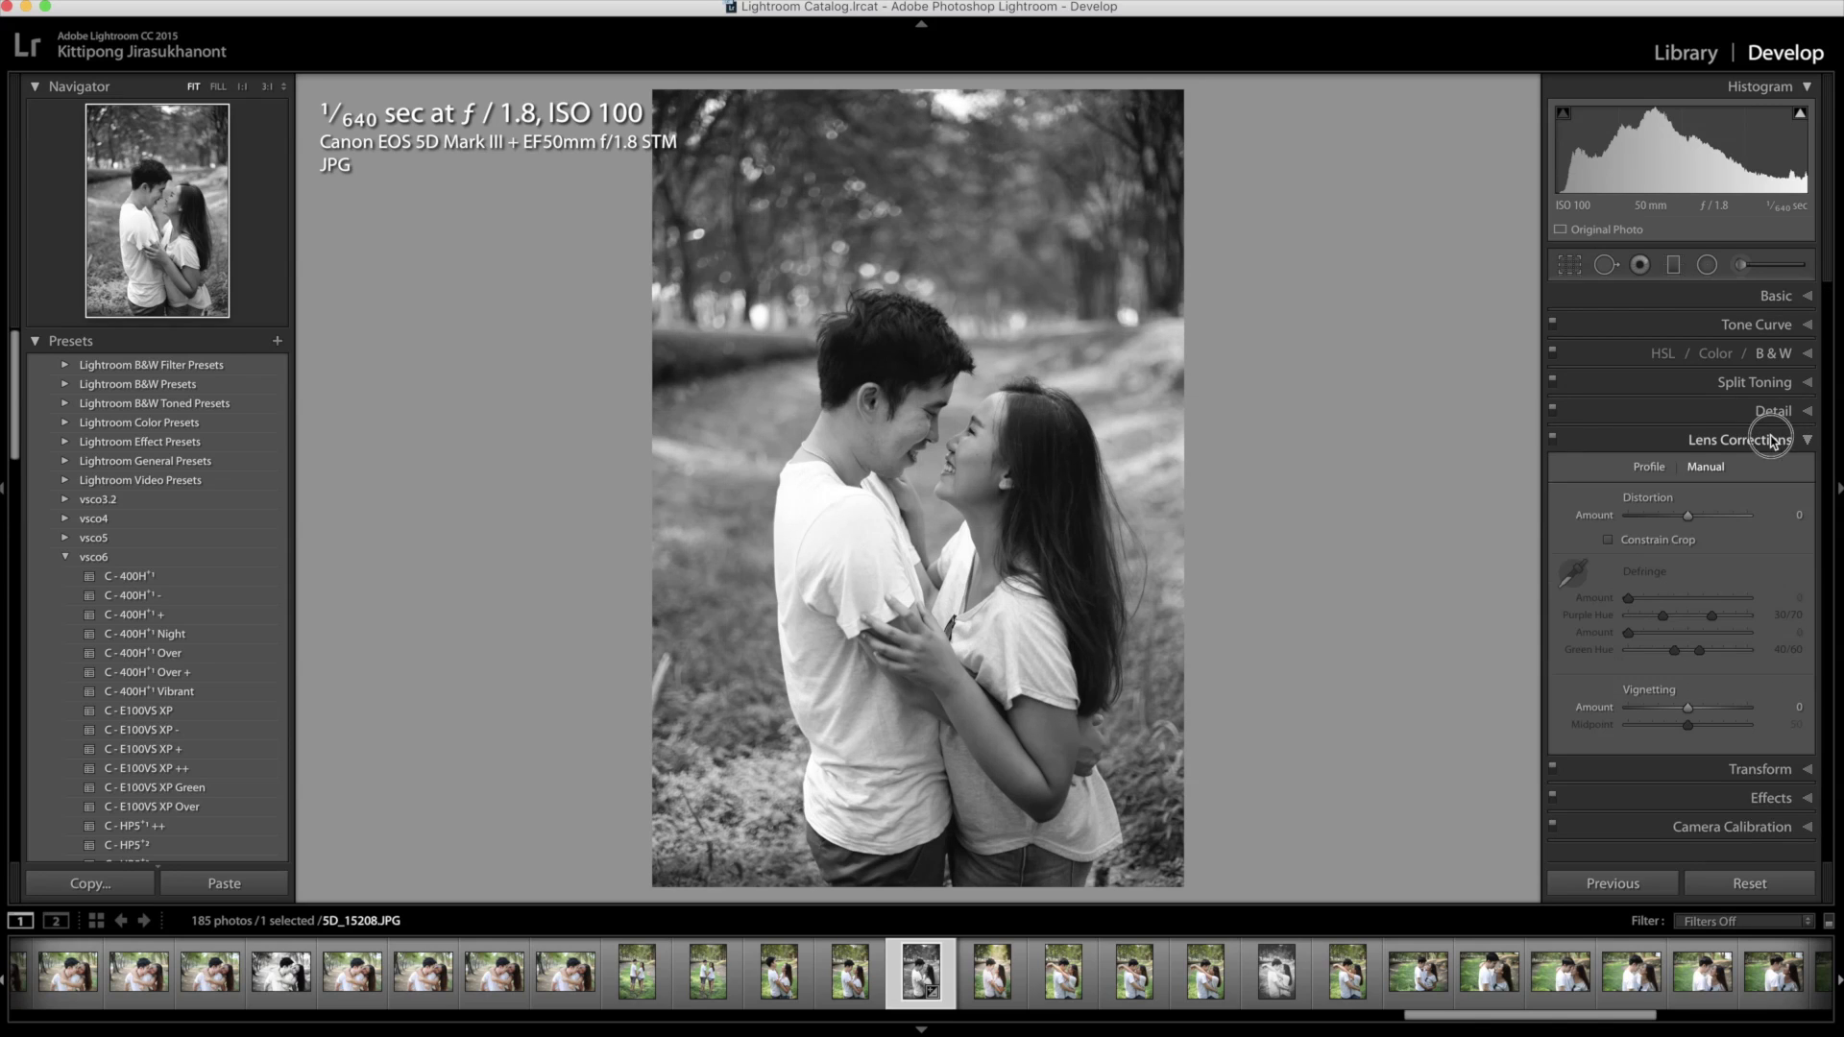
right_click(1677, 413)
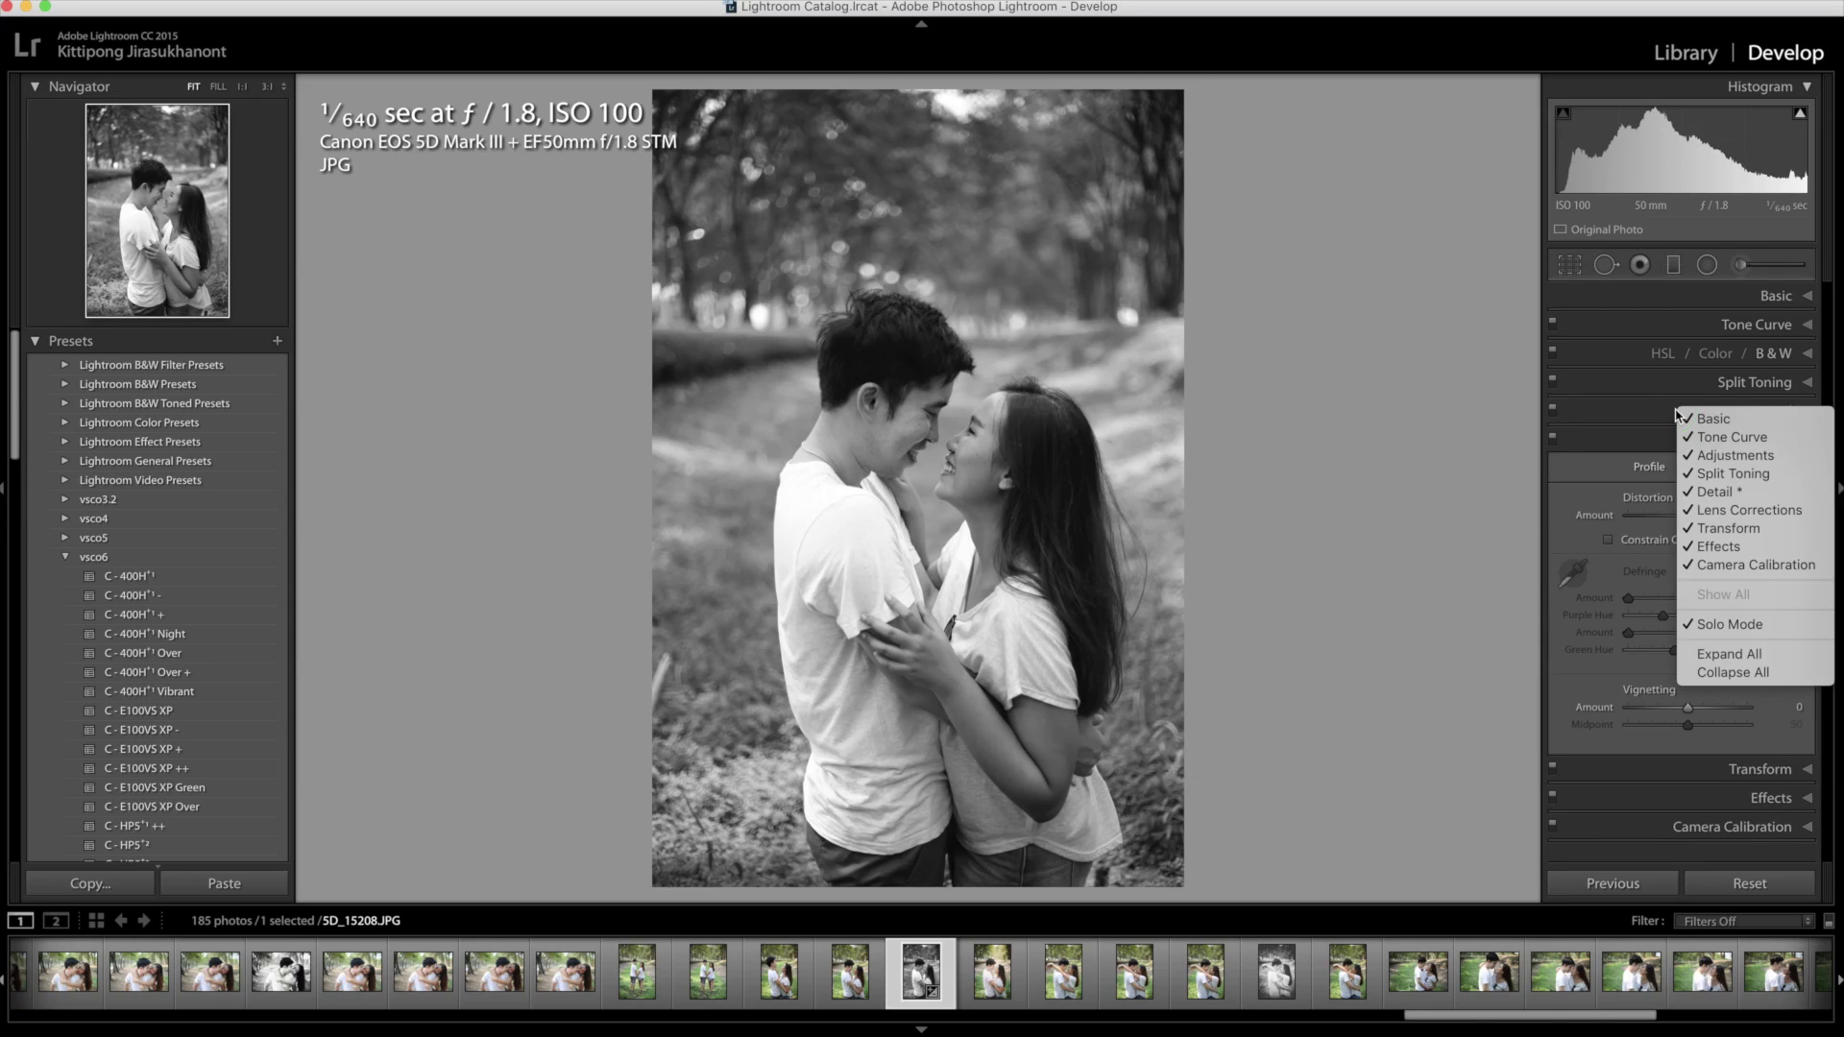
left_click(1729, 624)
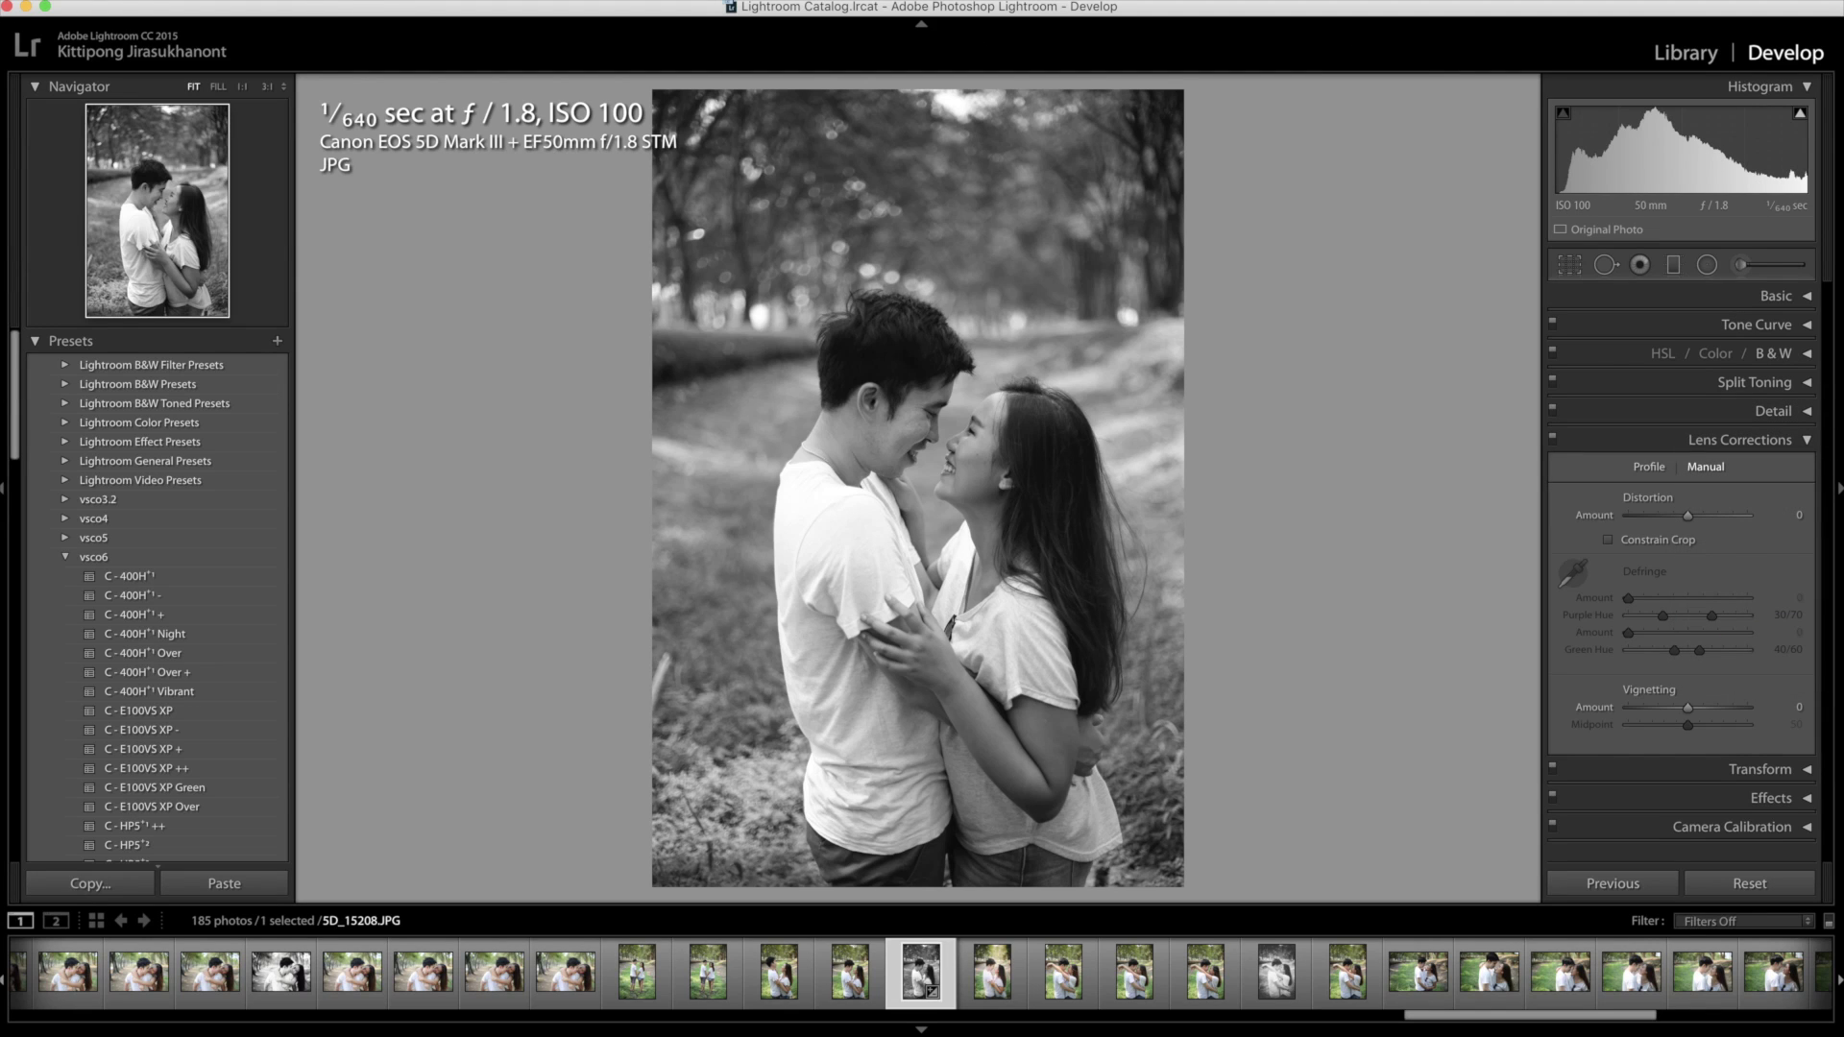
left_click(72, 8)
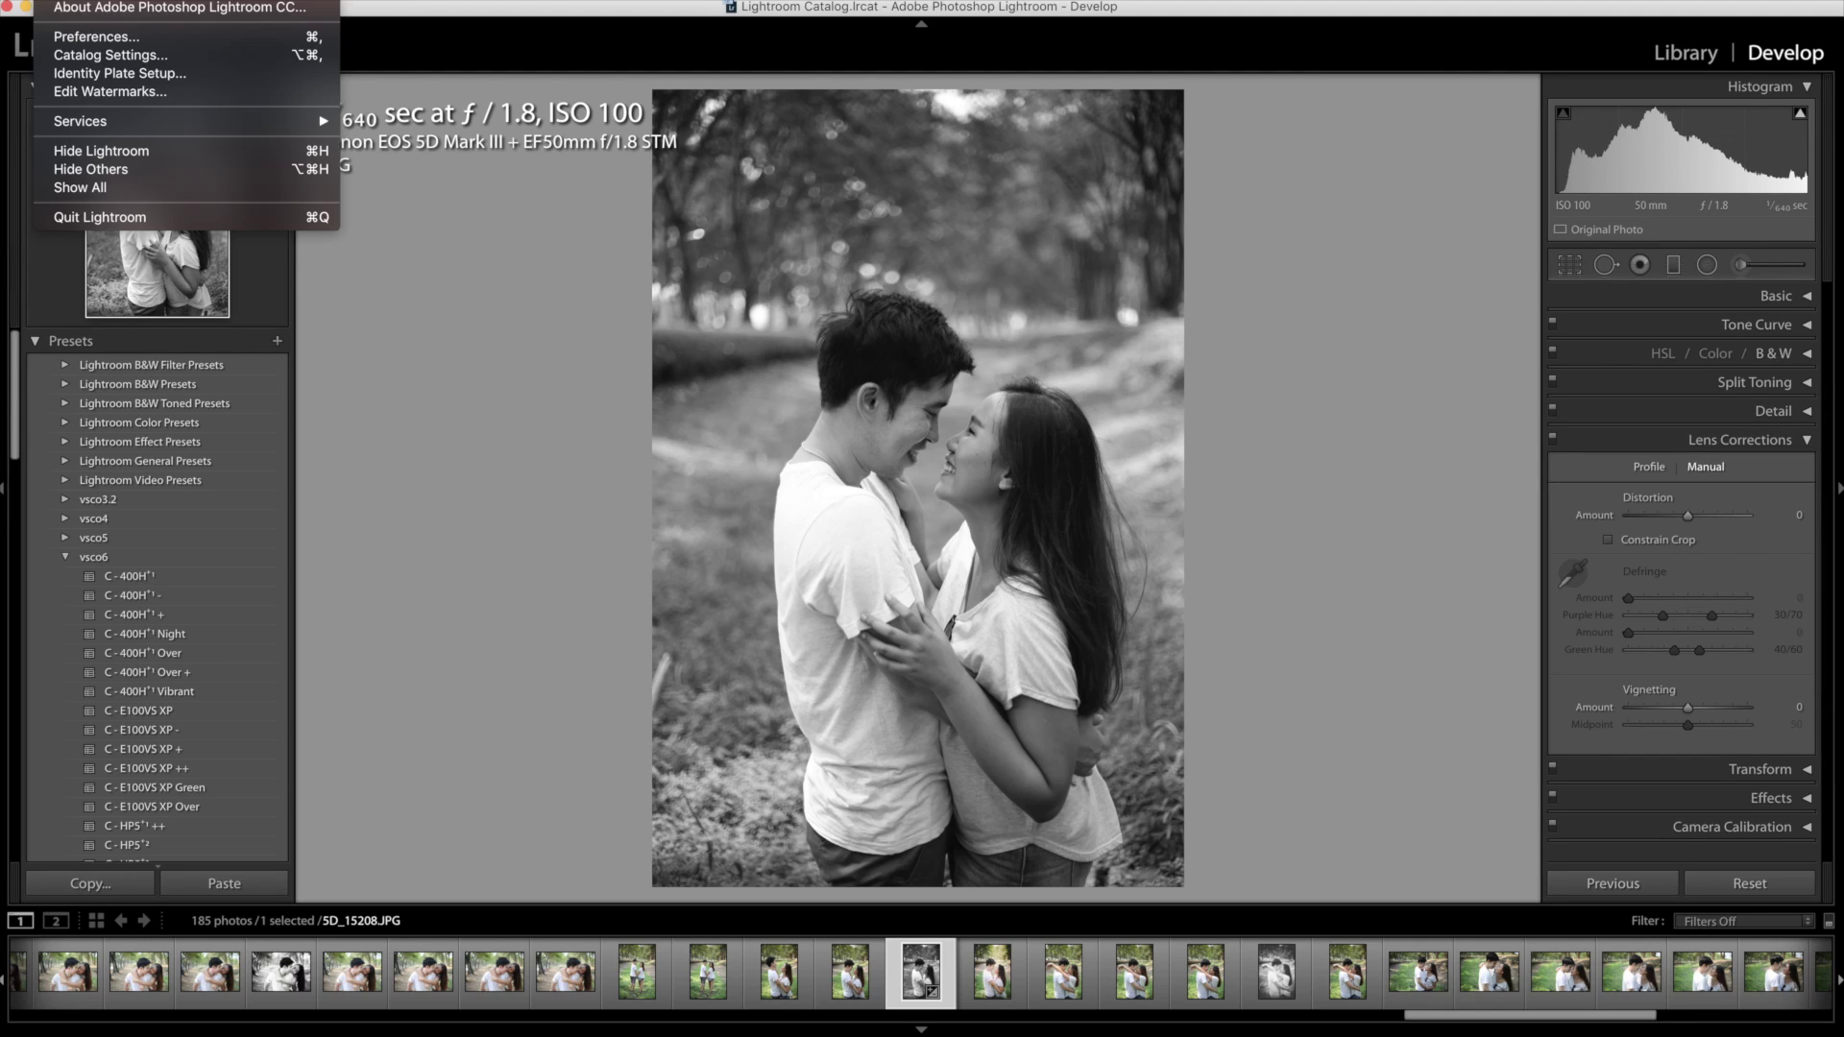
Review Performance preferences, leaving graphics acceleration and Smart Previews off, then close them
left_click(96, 39)
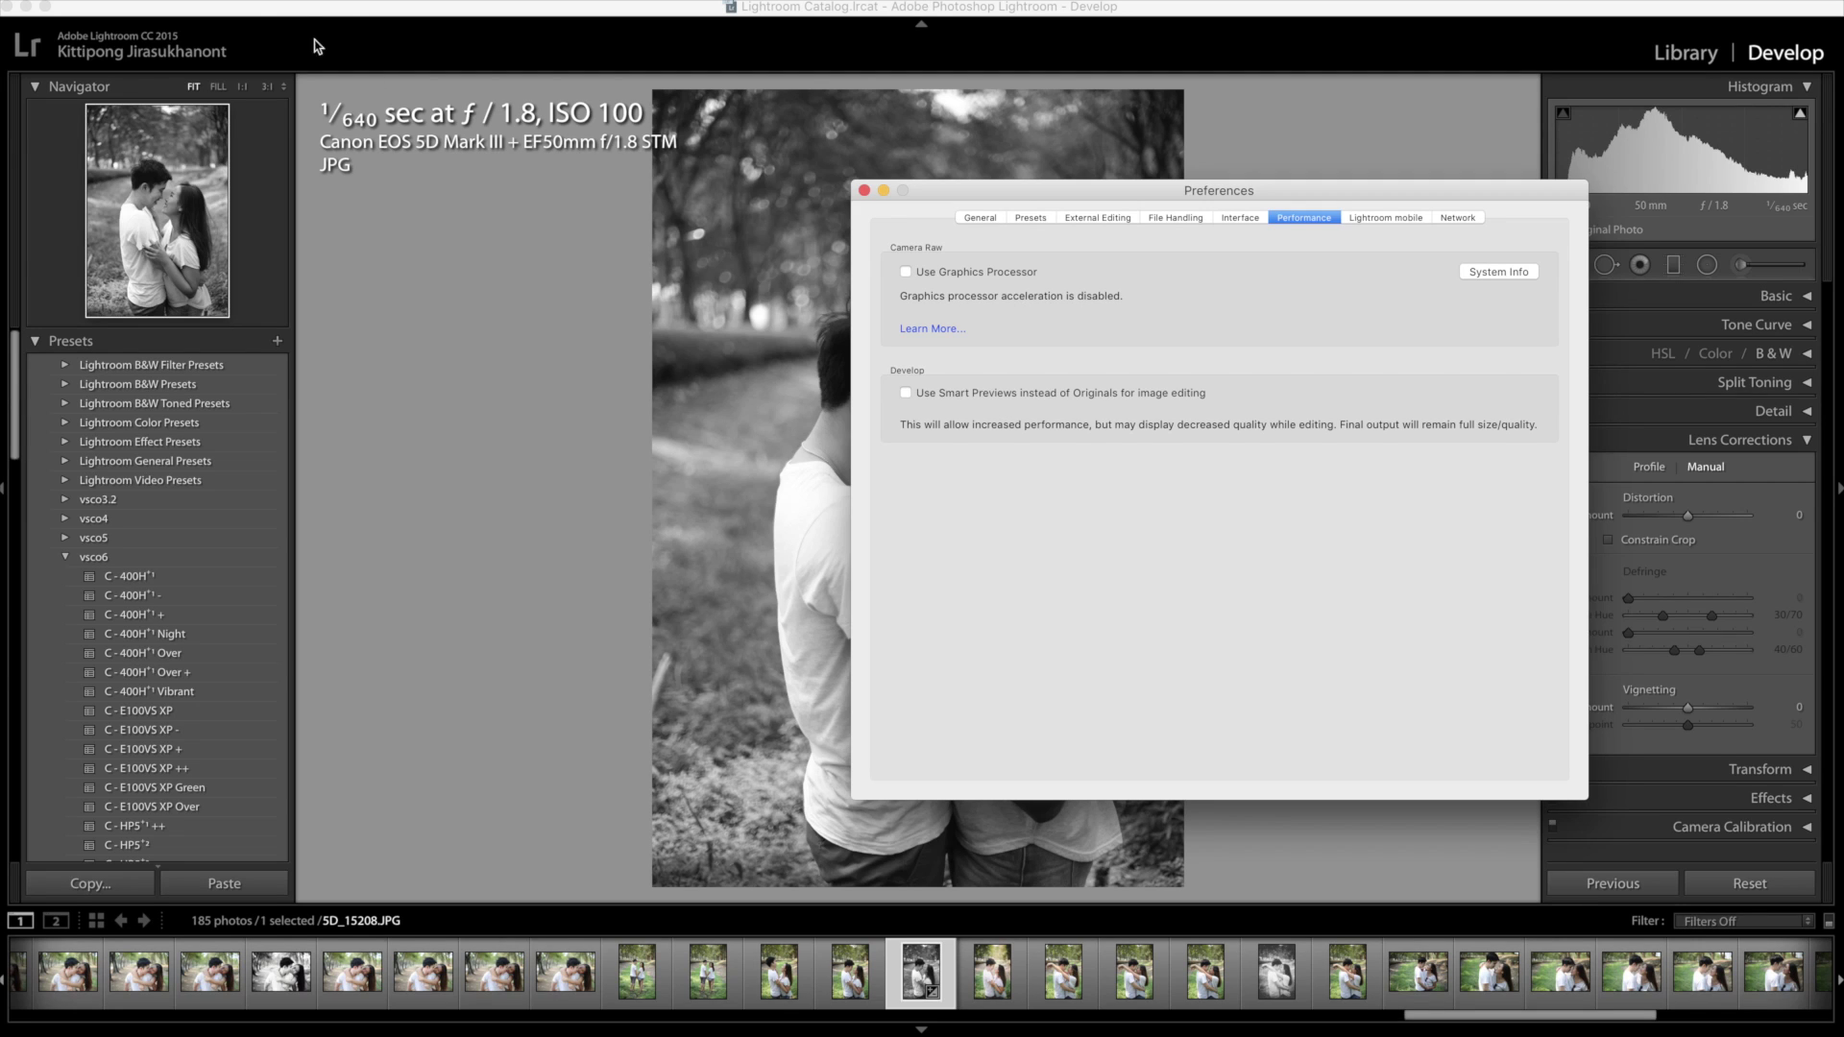
left_click(77, 8)
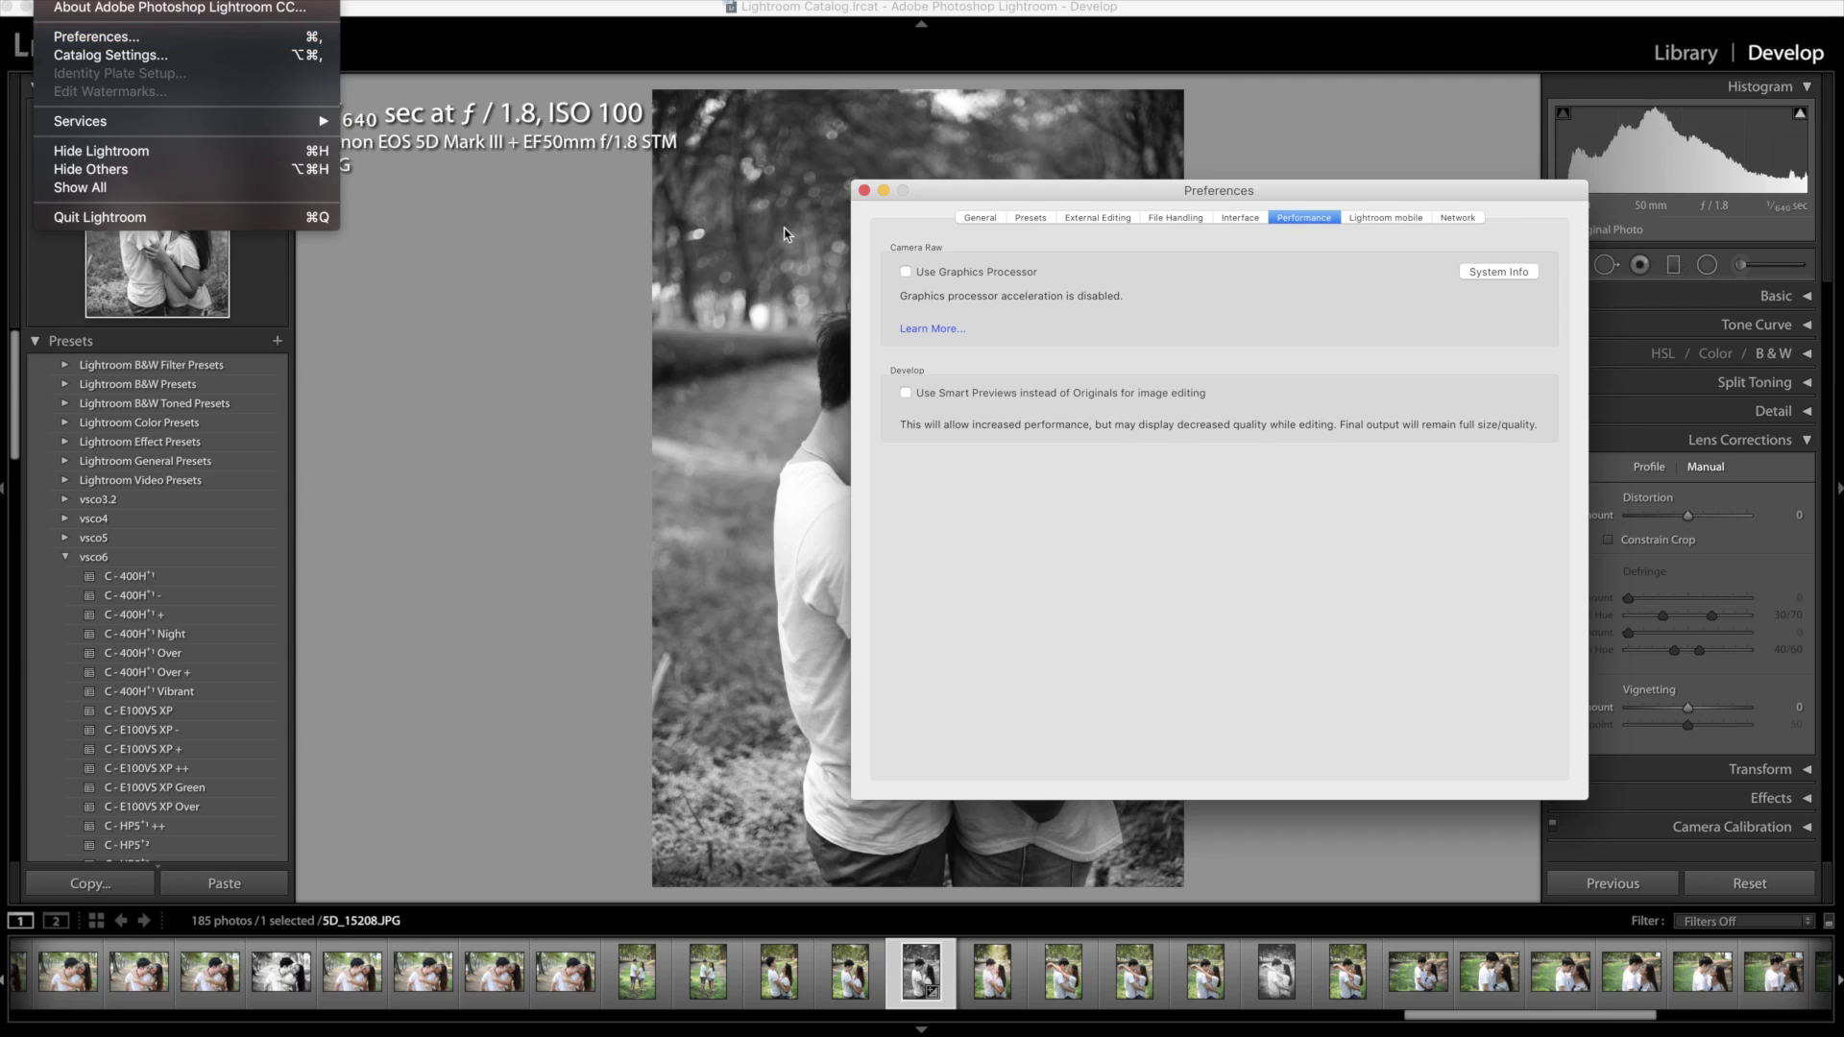
left_click(1301, 292)
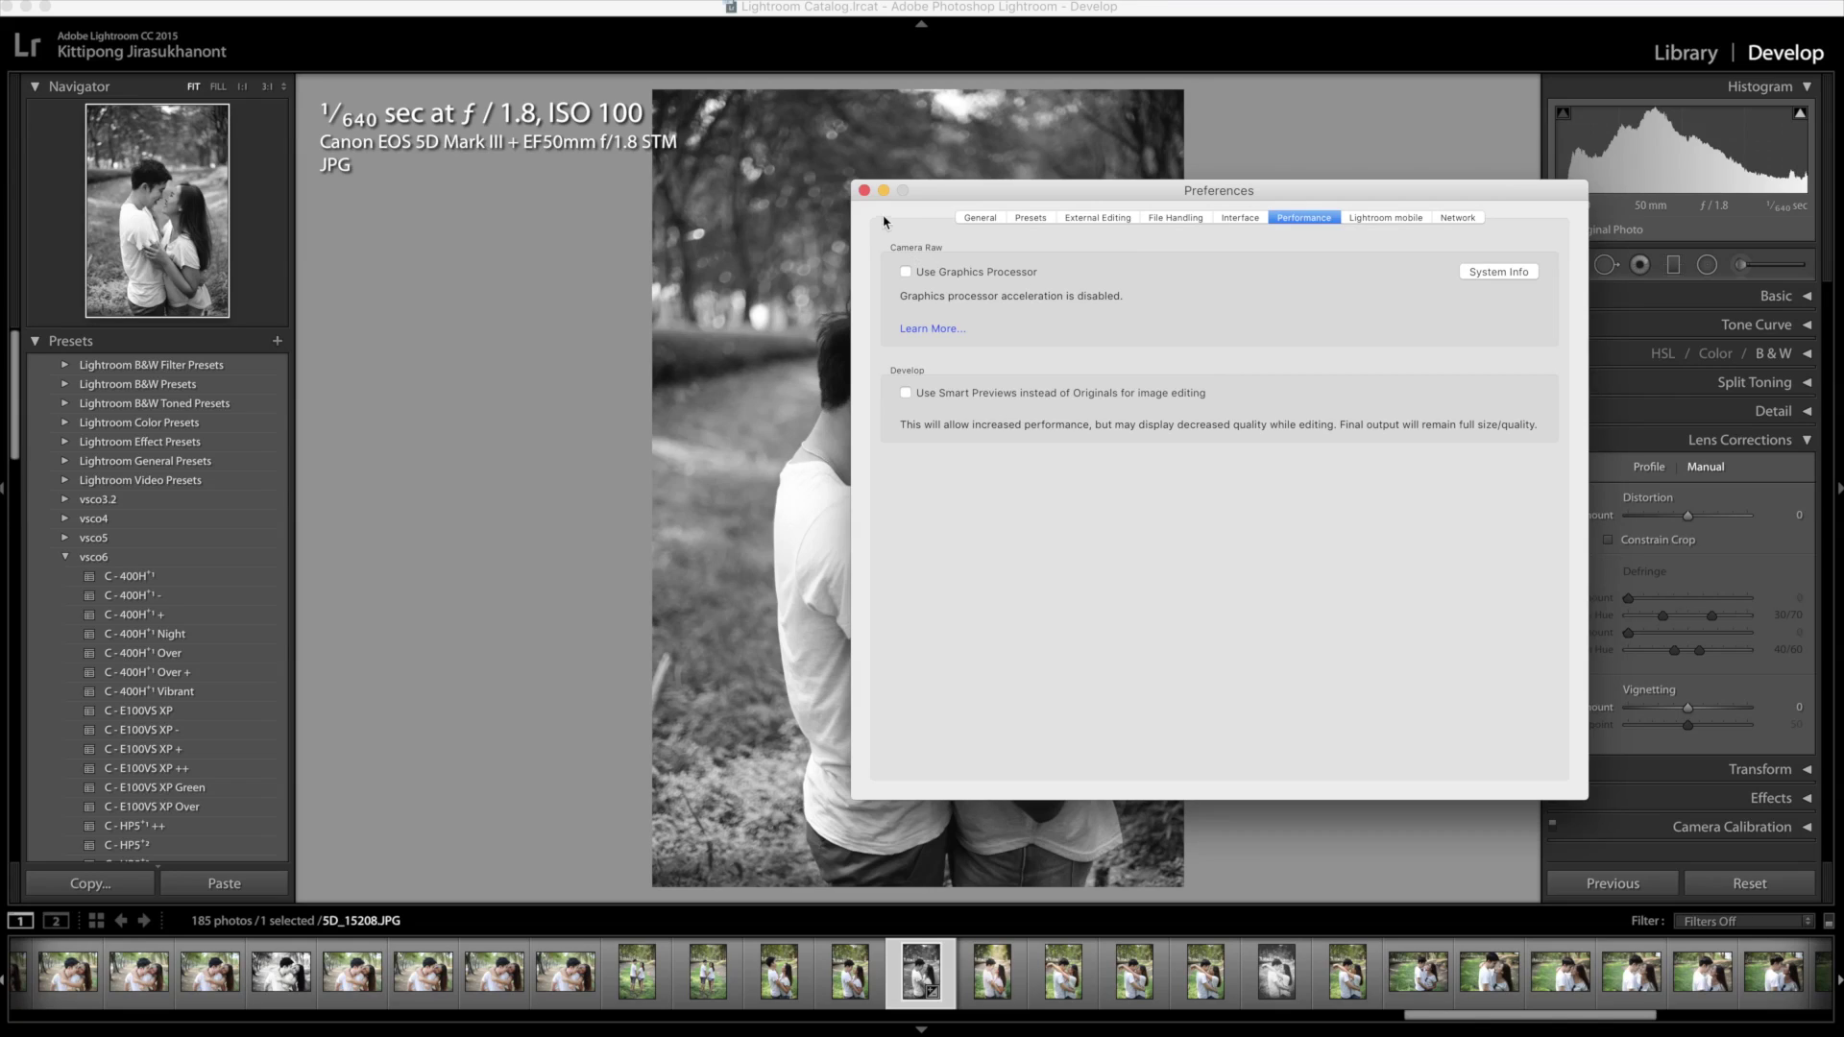
left_click(863, 191)
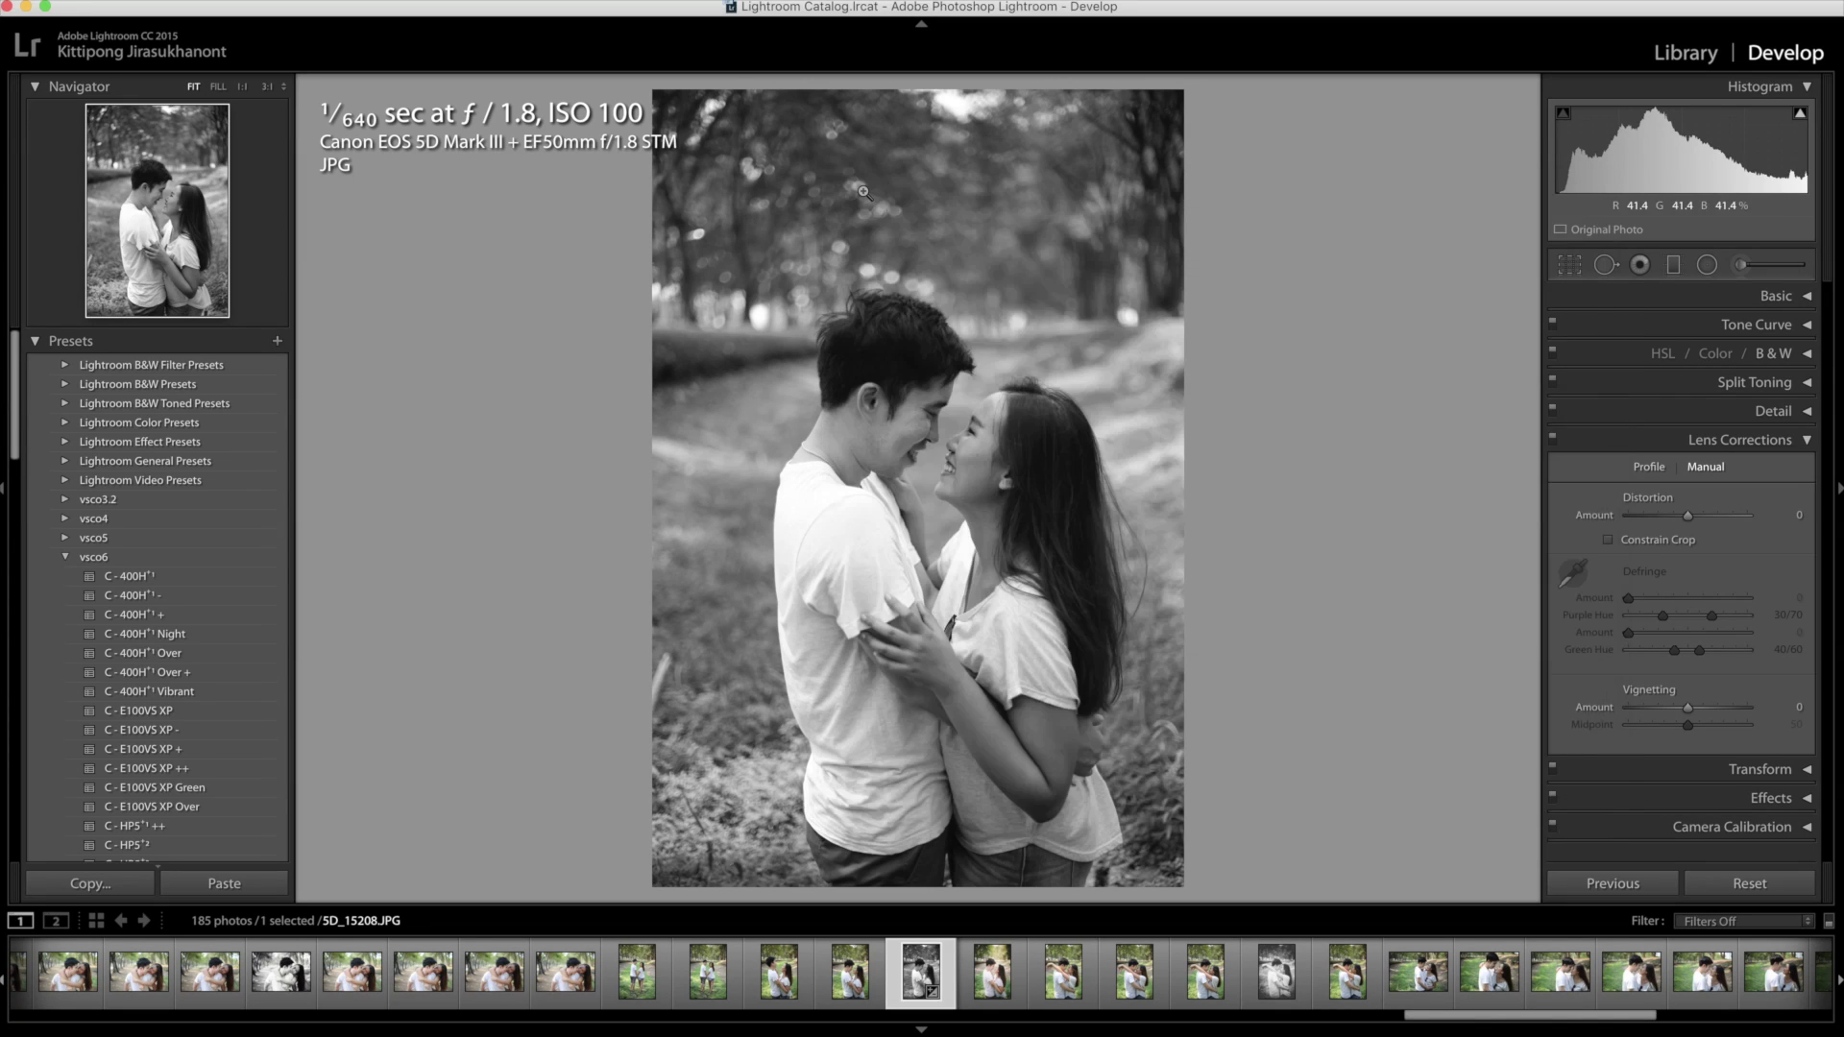
Switch to the Library grid and select photo 5D_15211
left_click(1663, 53)
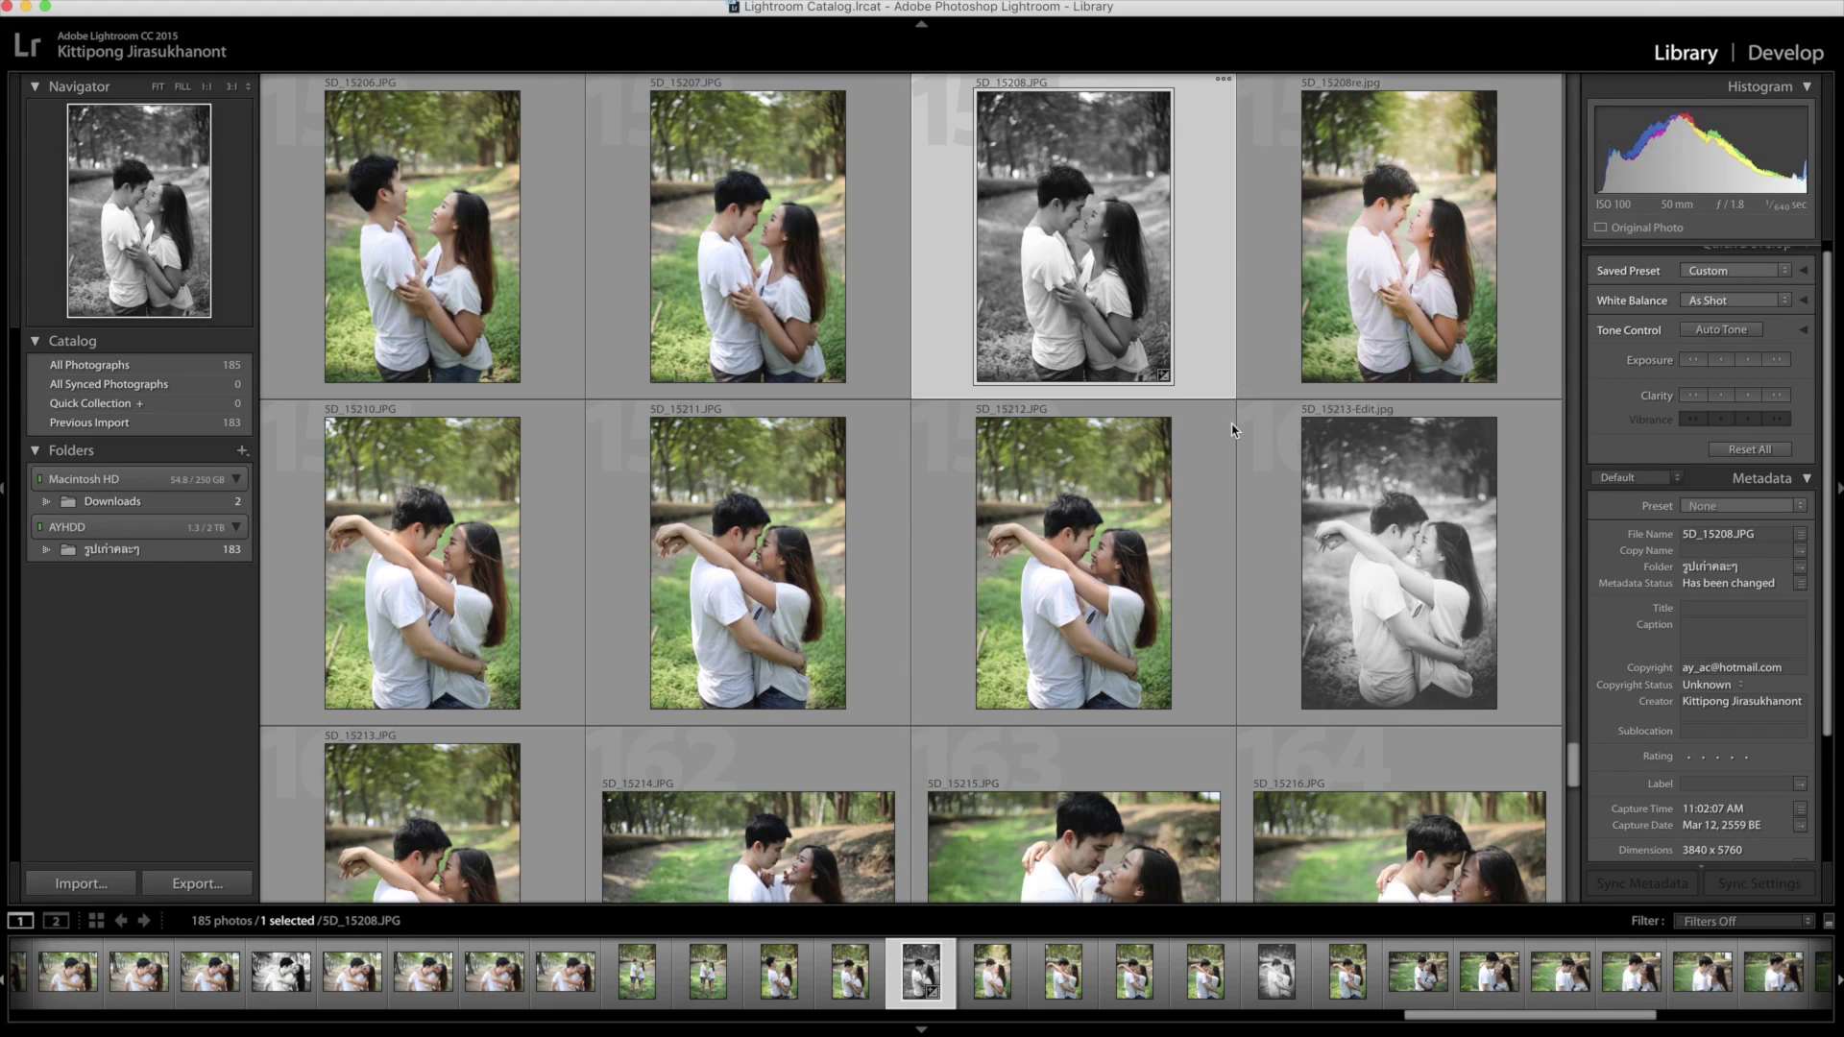
scroll(1141, 509, "down", 1)
left_click(1141, 480)
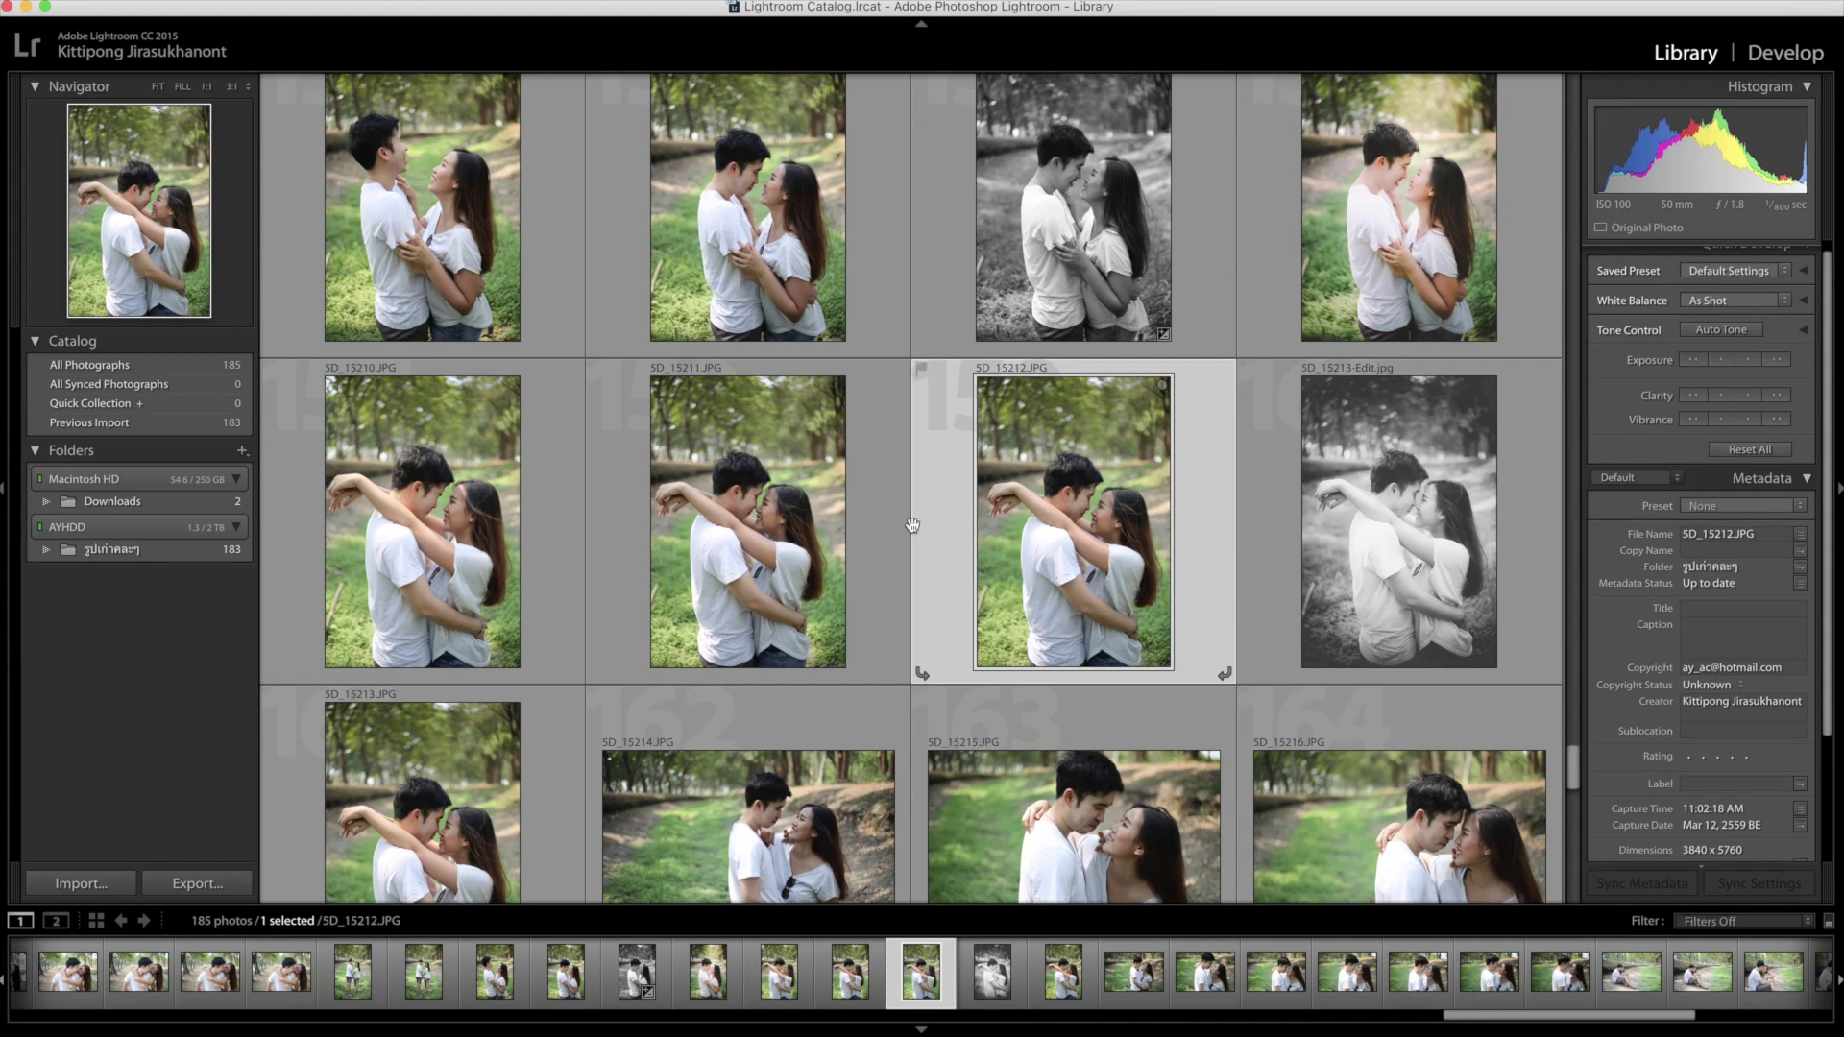
left_click(781, 520)
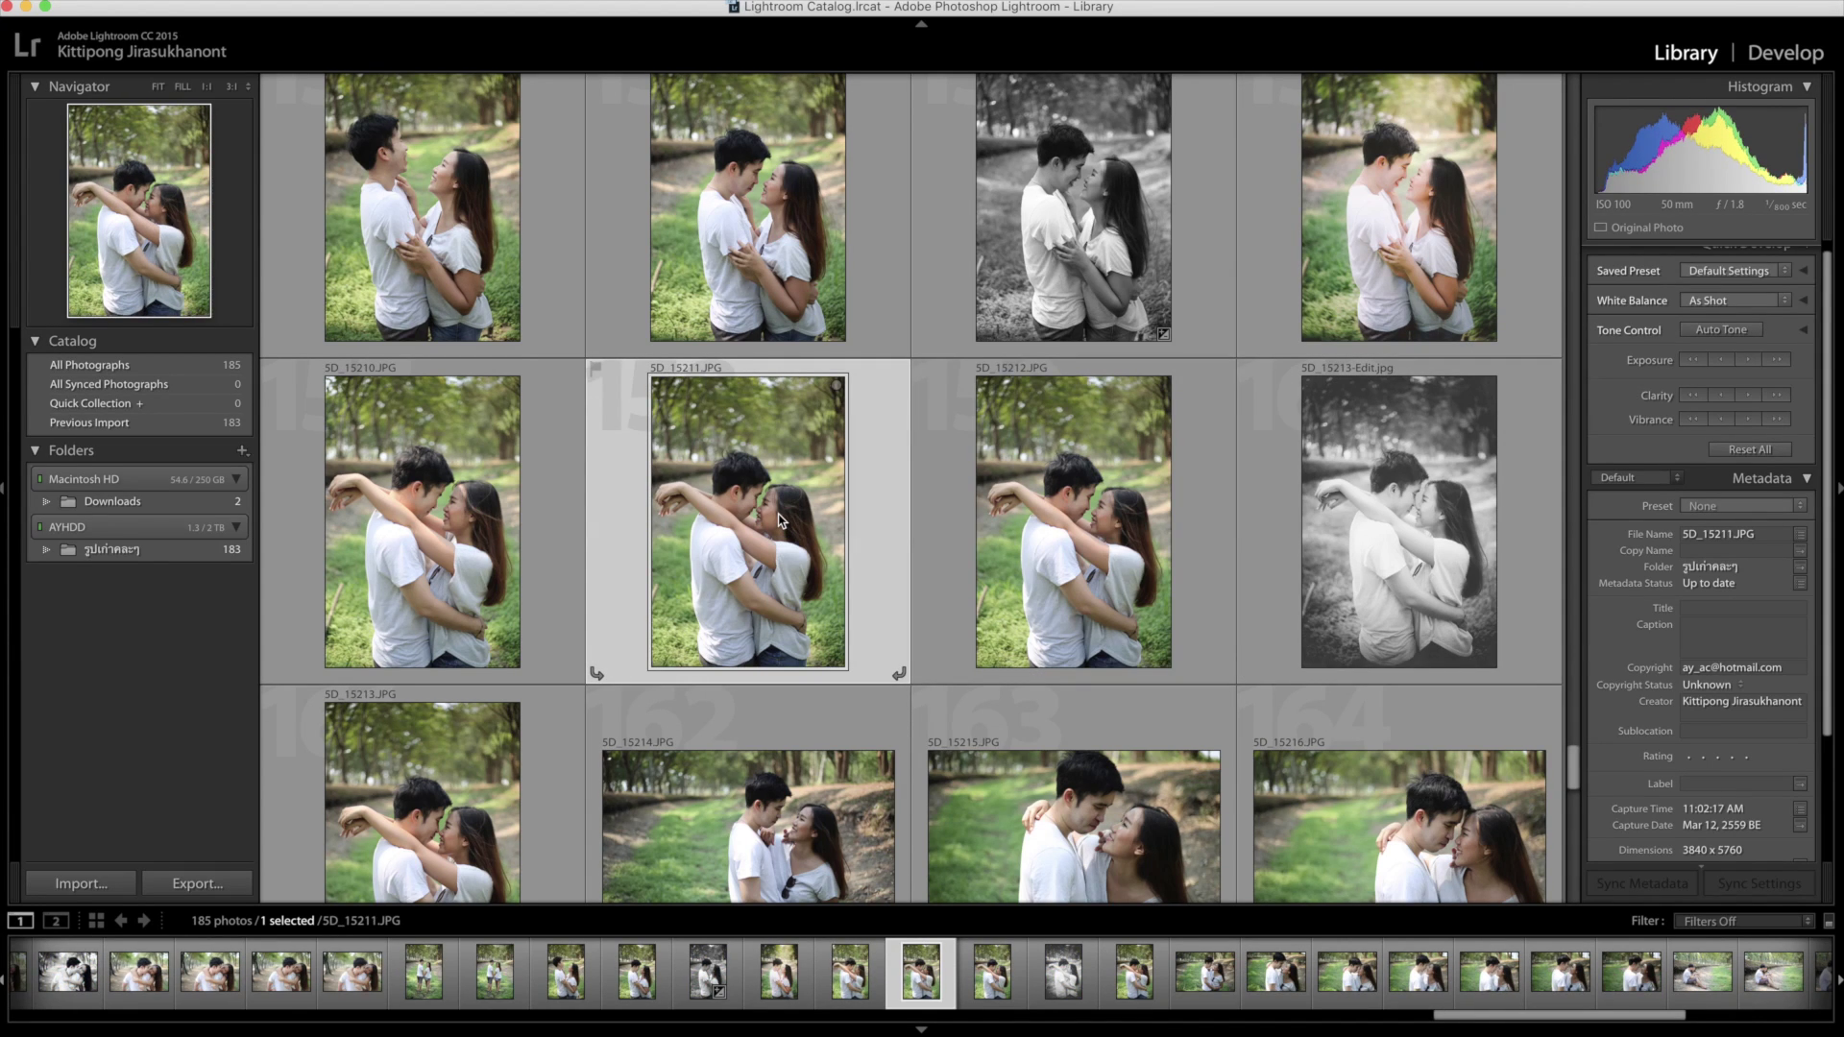
Apply auto tone to 5D_15211 and 5D_15214, then scroll down to the seated shots
key("ctrl+shift+v")
key("Down")
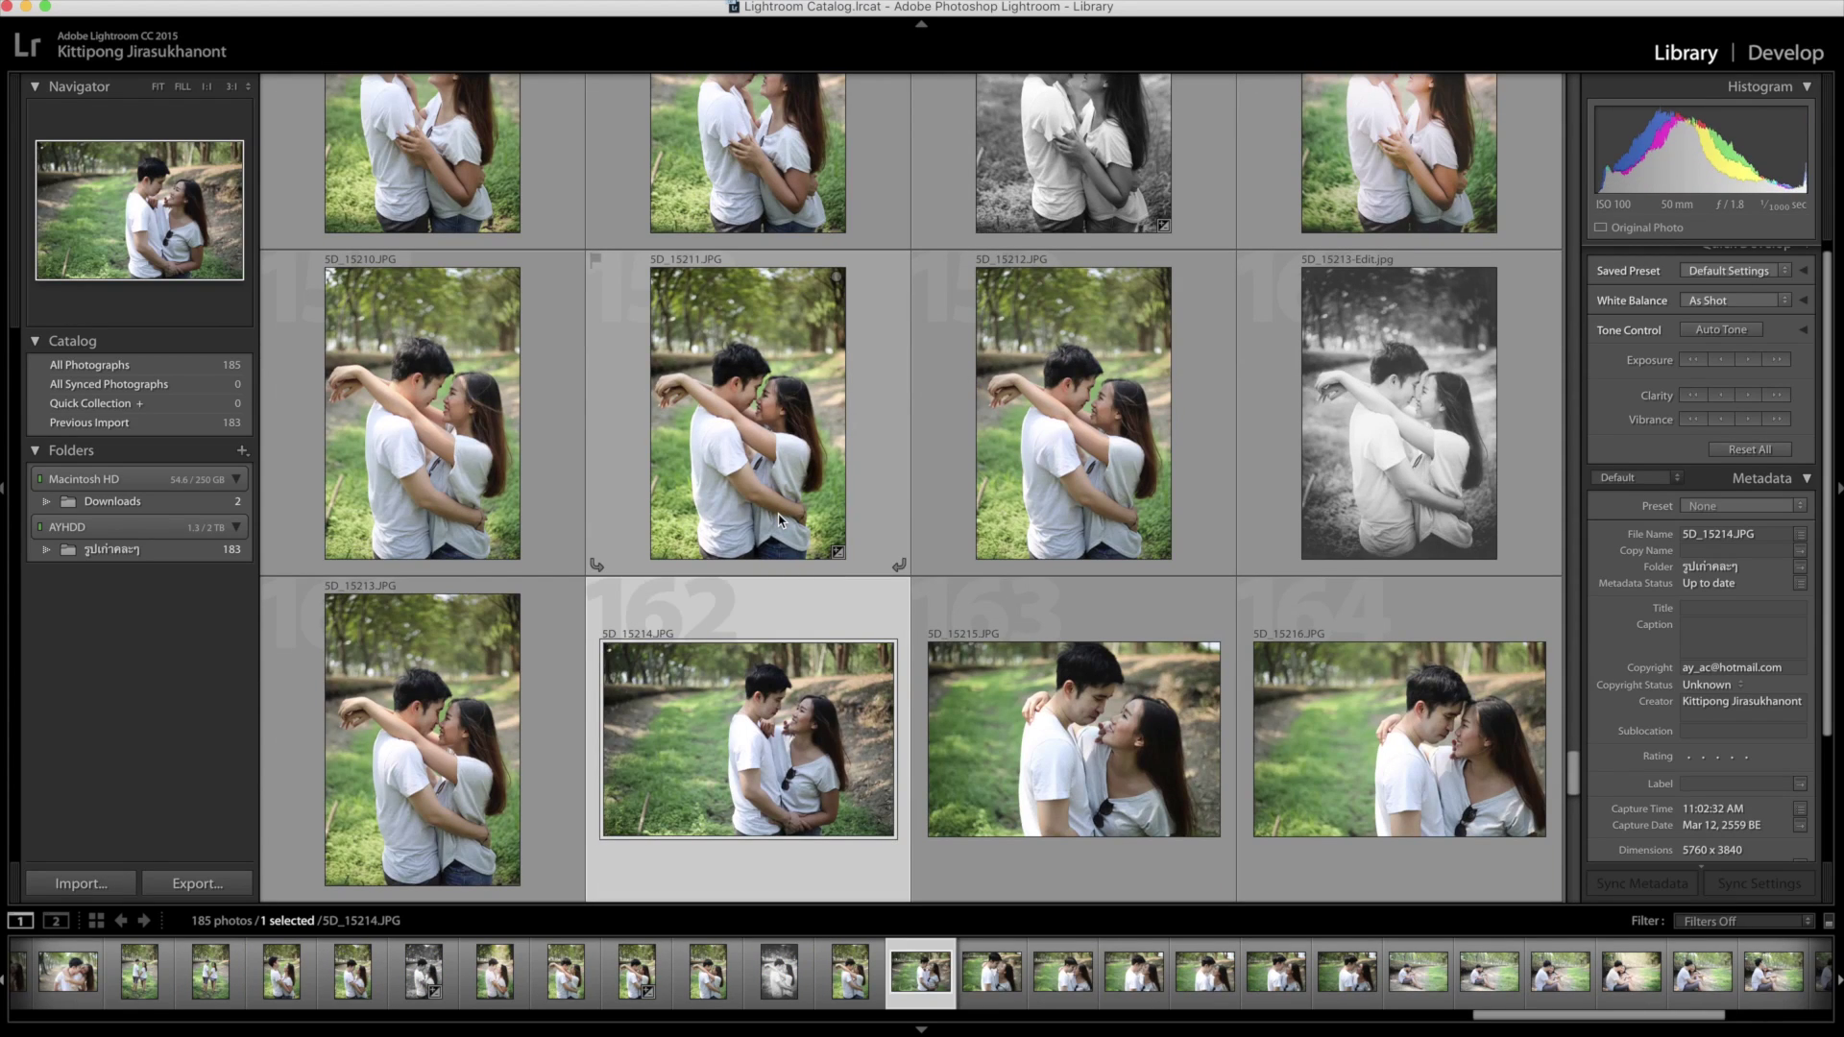
key("ctrl+shift+v")
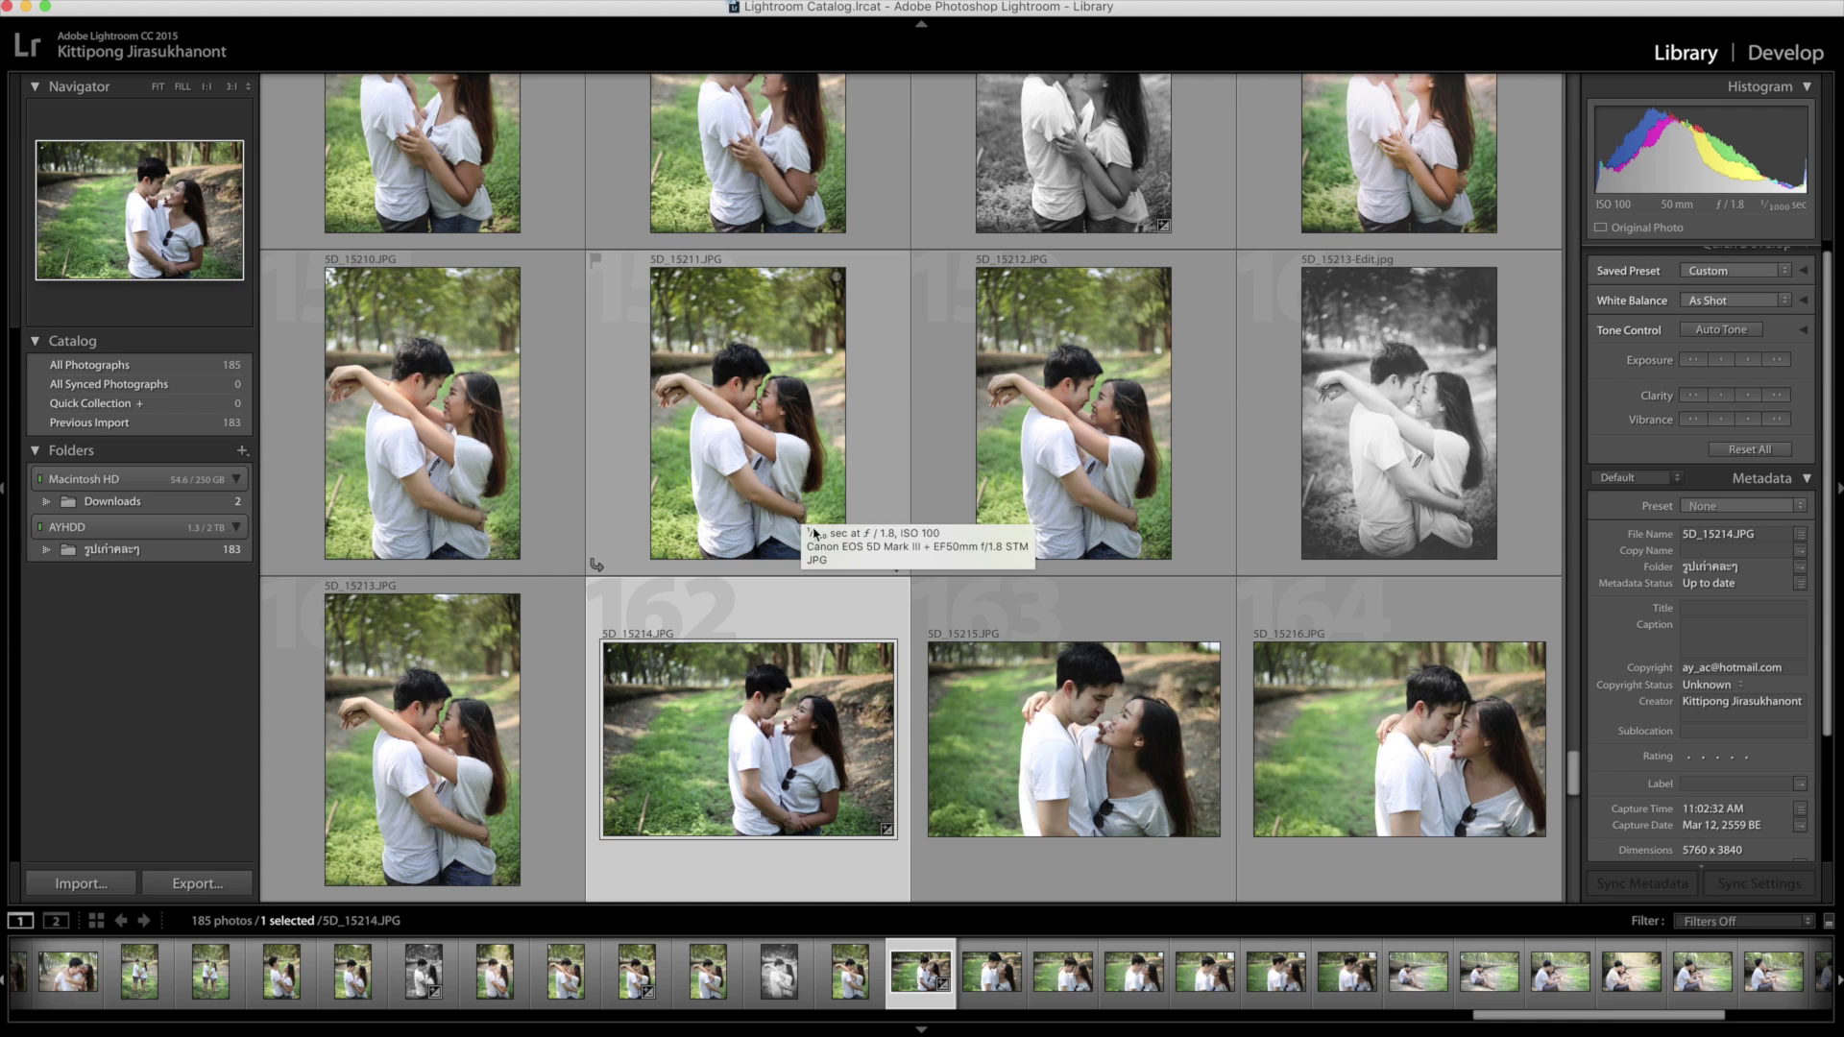
scroll(826, 734, "down", 3)
scroll(826, 735, "down", 3)
scroll(826, 735, "down", 4)
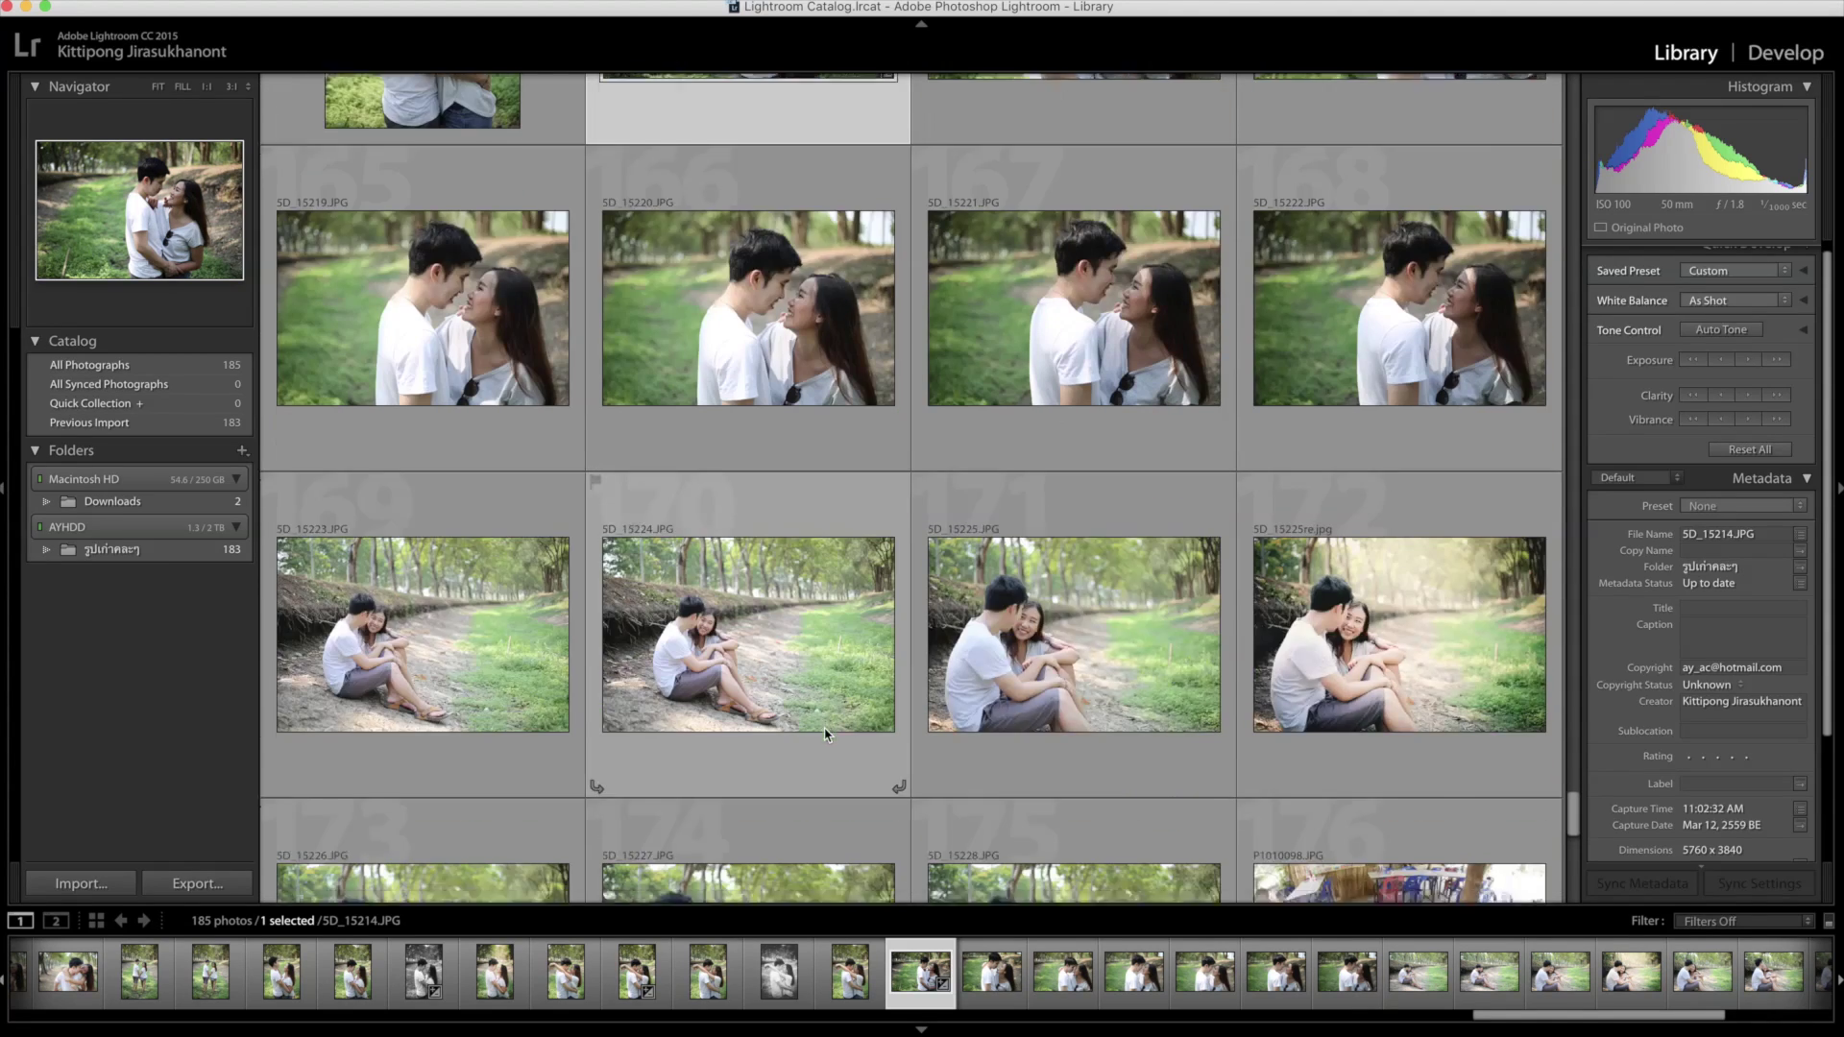
scroll(912, 644, "down", 2)
Auto-tone 5D_15219 (exposure −0.05, contrast +12, blacks −20), verify in Develop, return to Library
scroll(1013, 554, "up", 2)
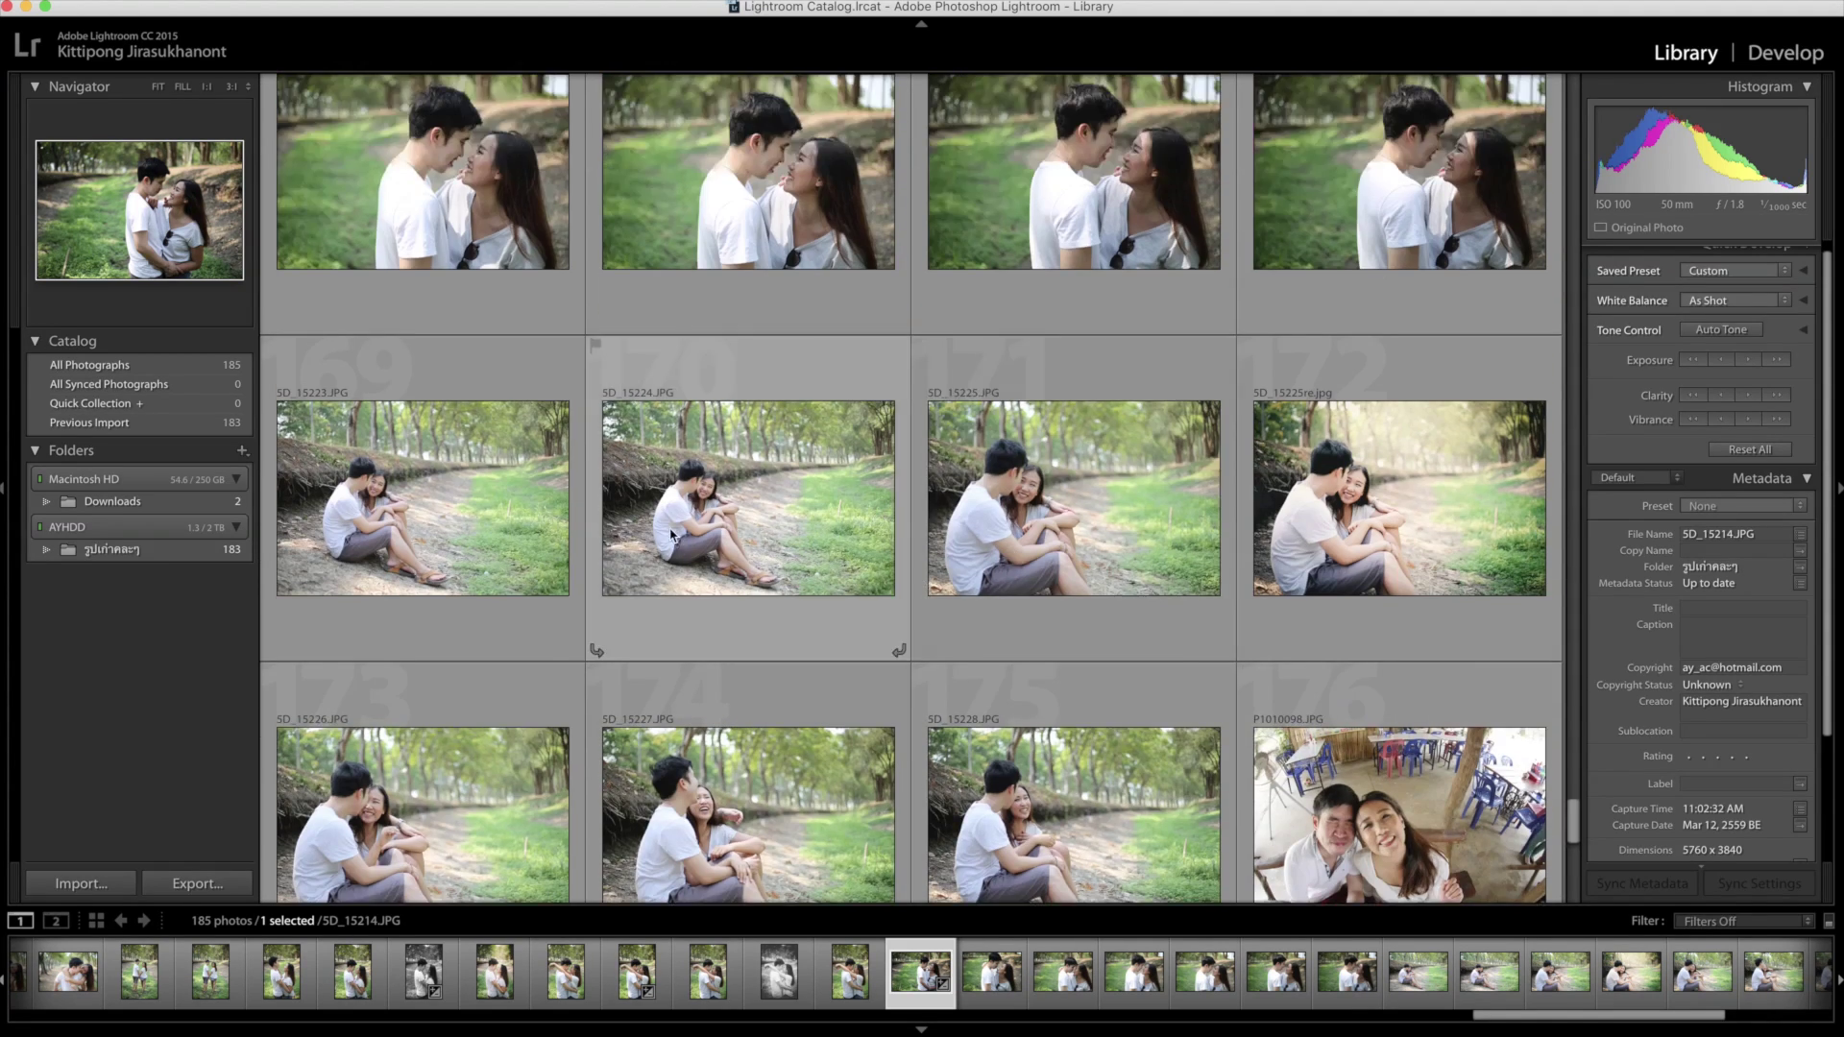
scroll(1013, 554, "up", 2)
left_click(443, 306)
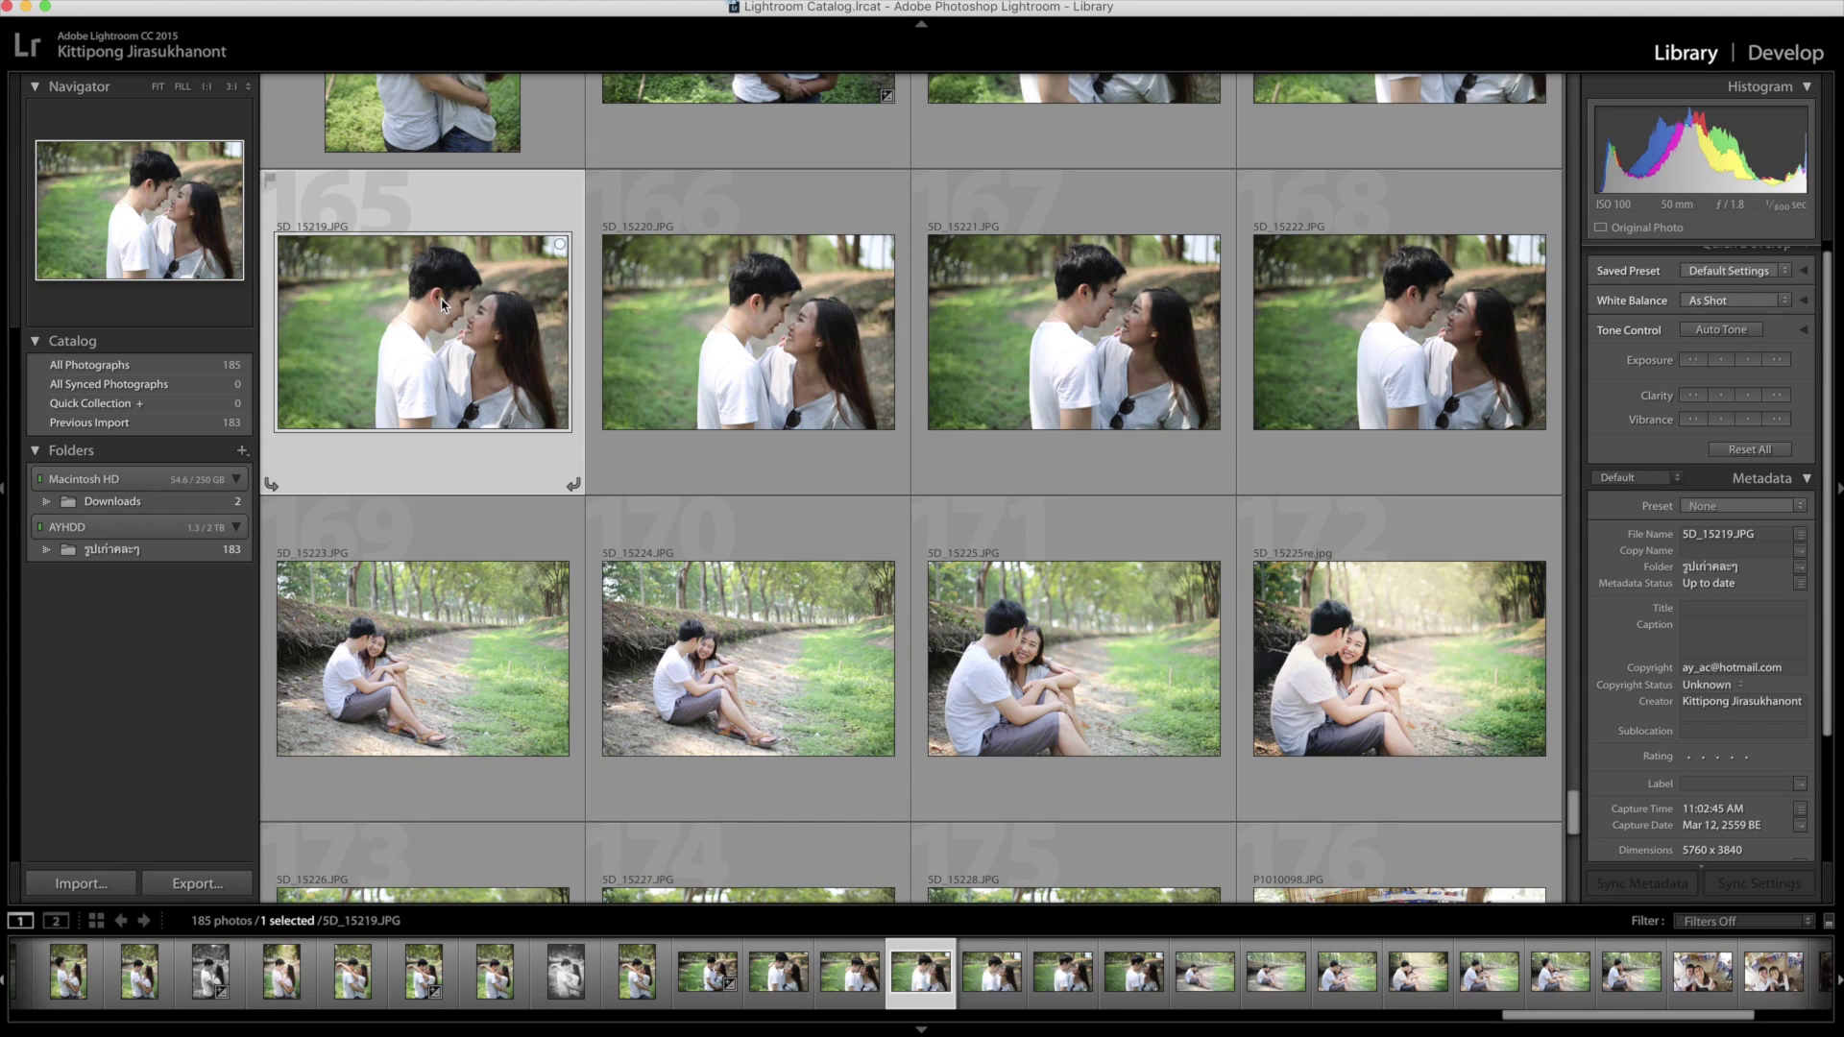
key("ctrl+z")
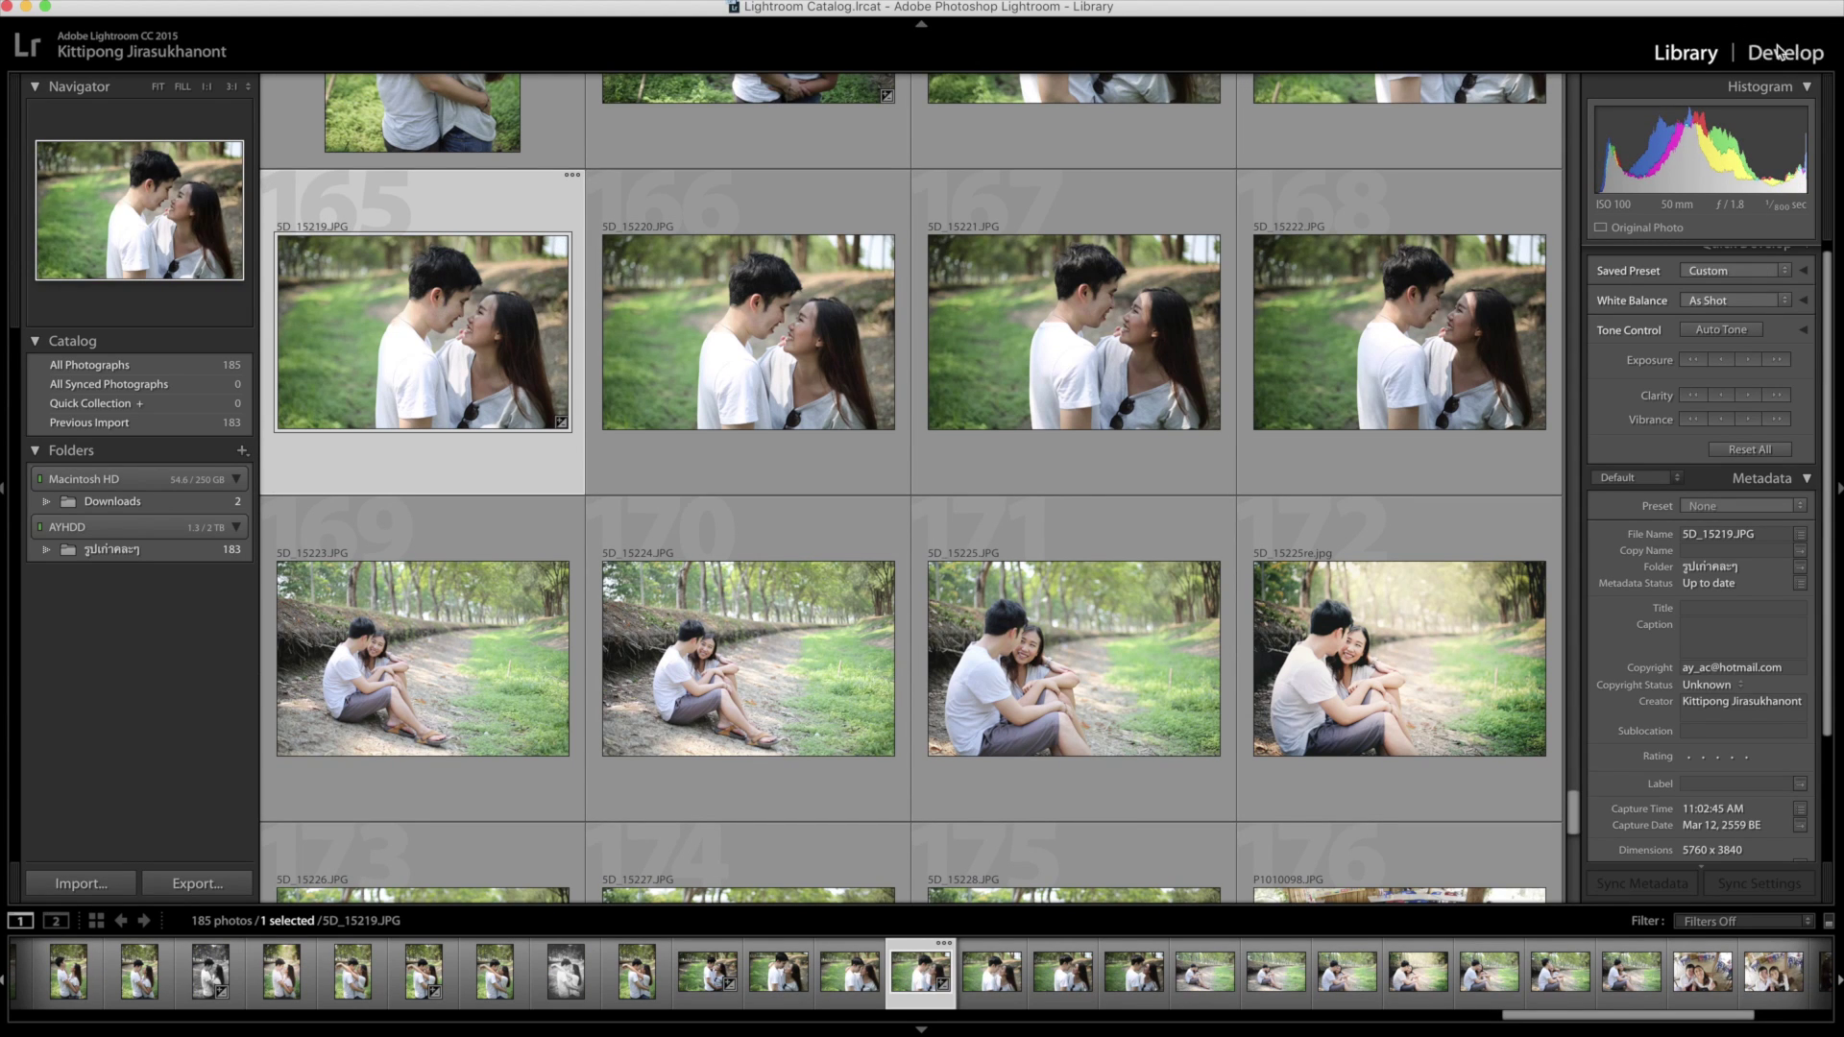
left_click(1818, 60)
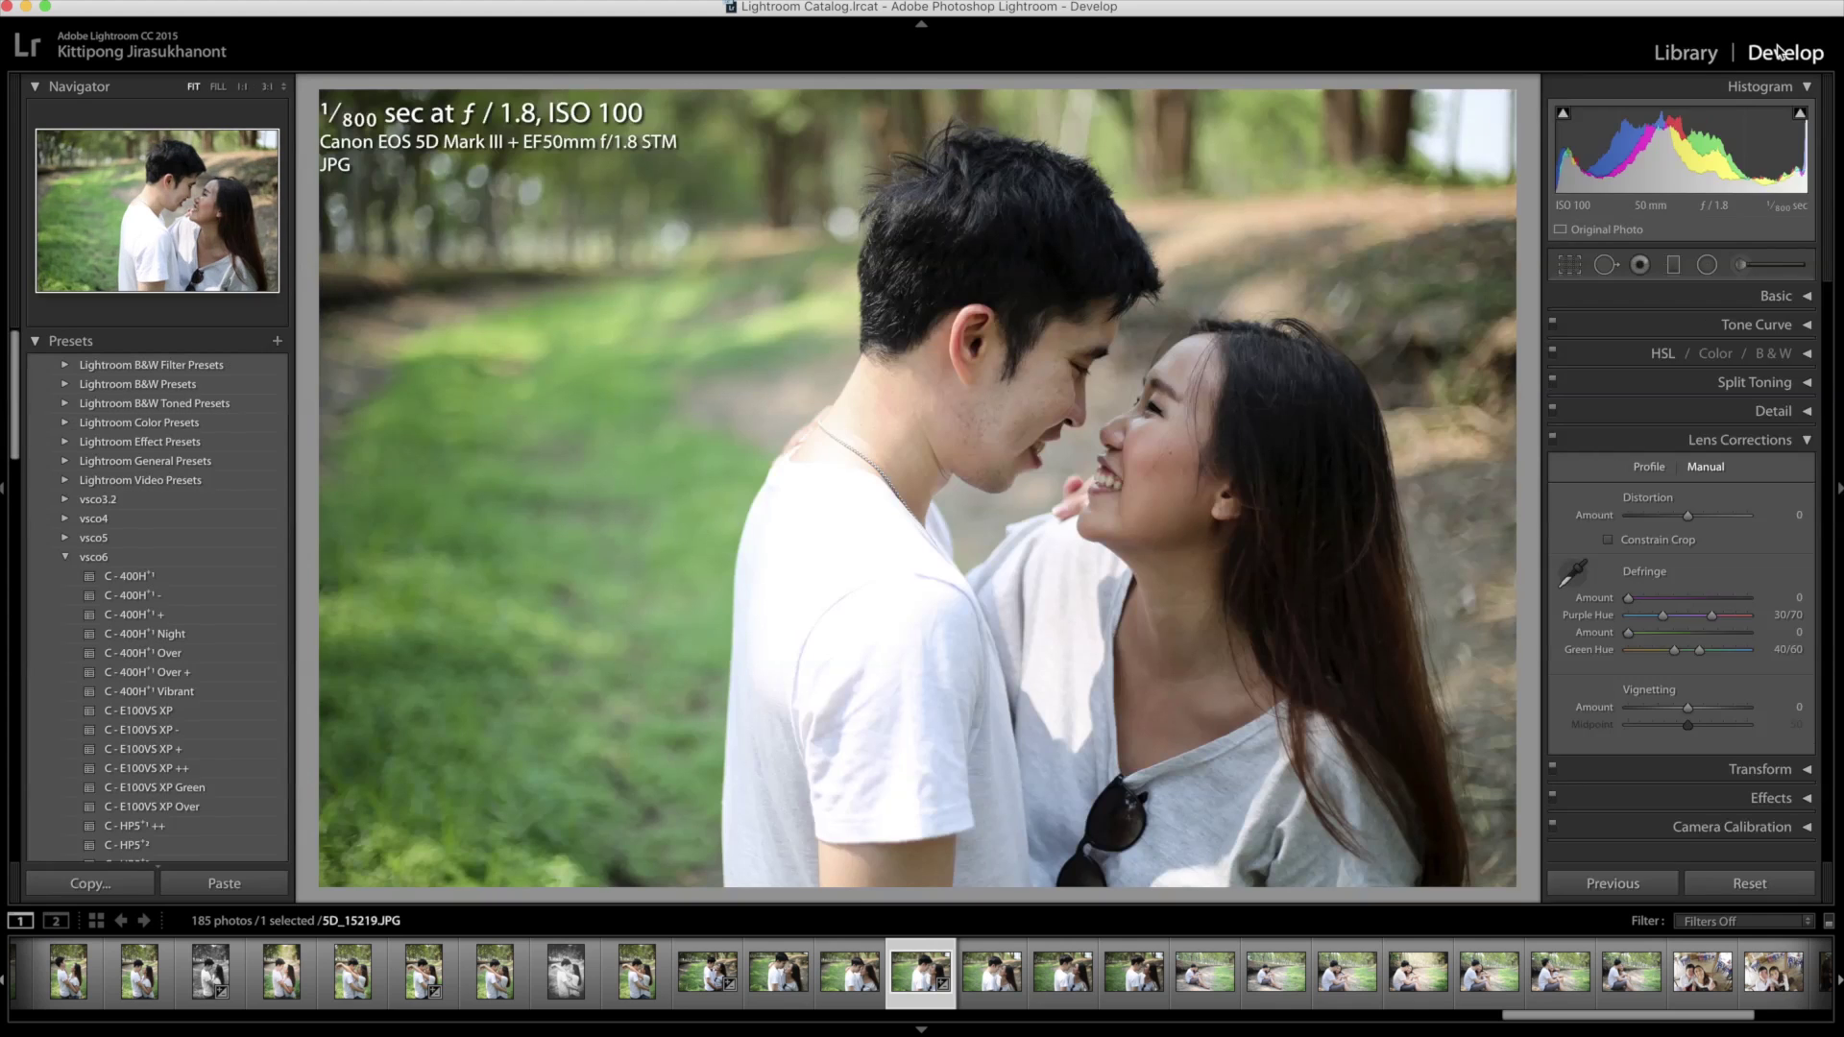
left_click(1806, 296)
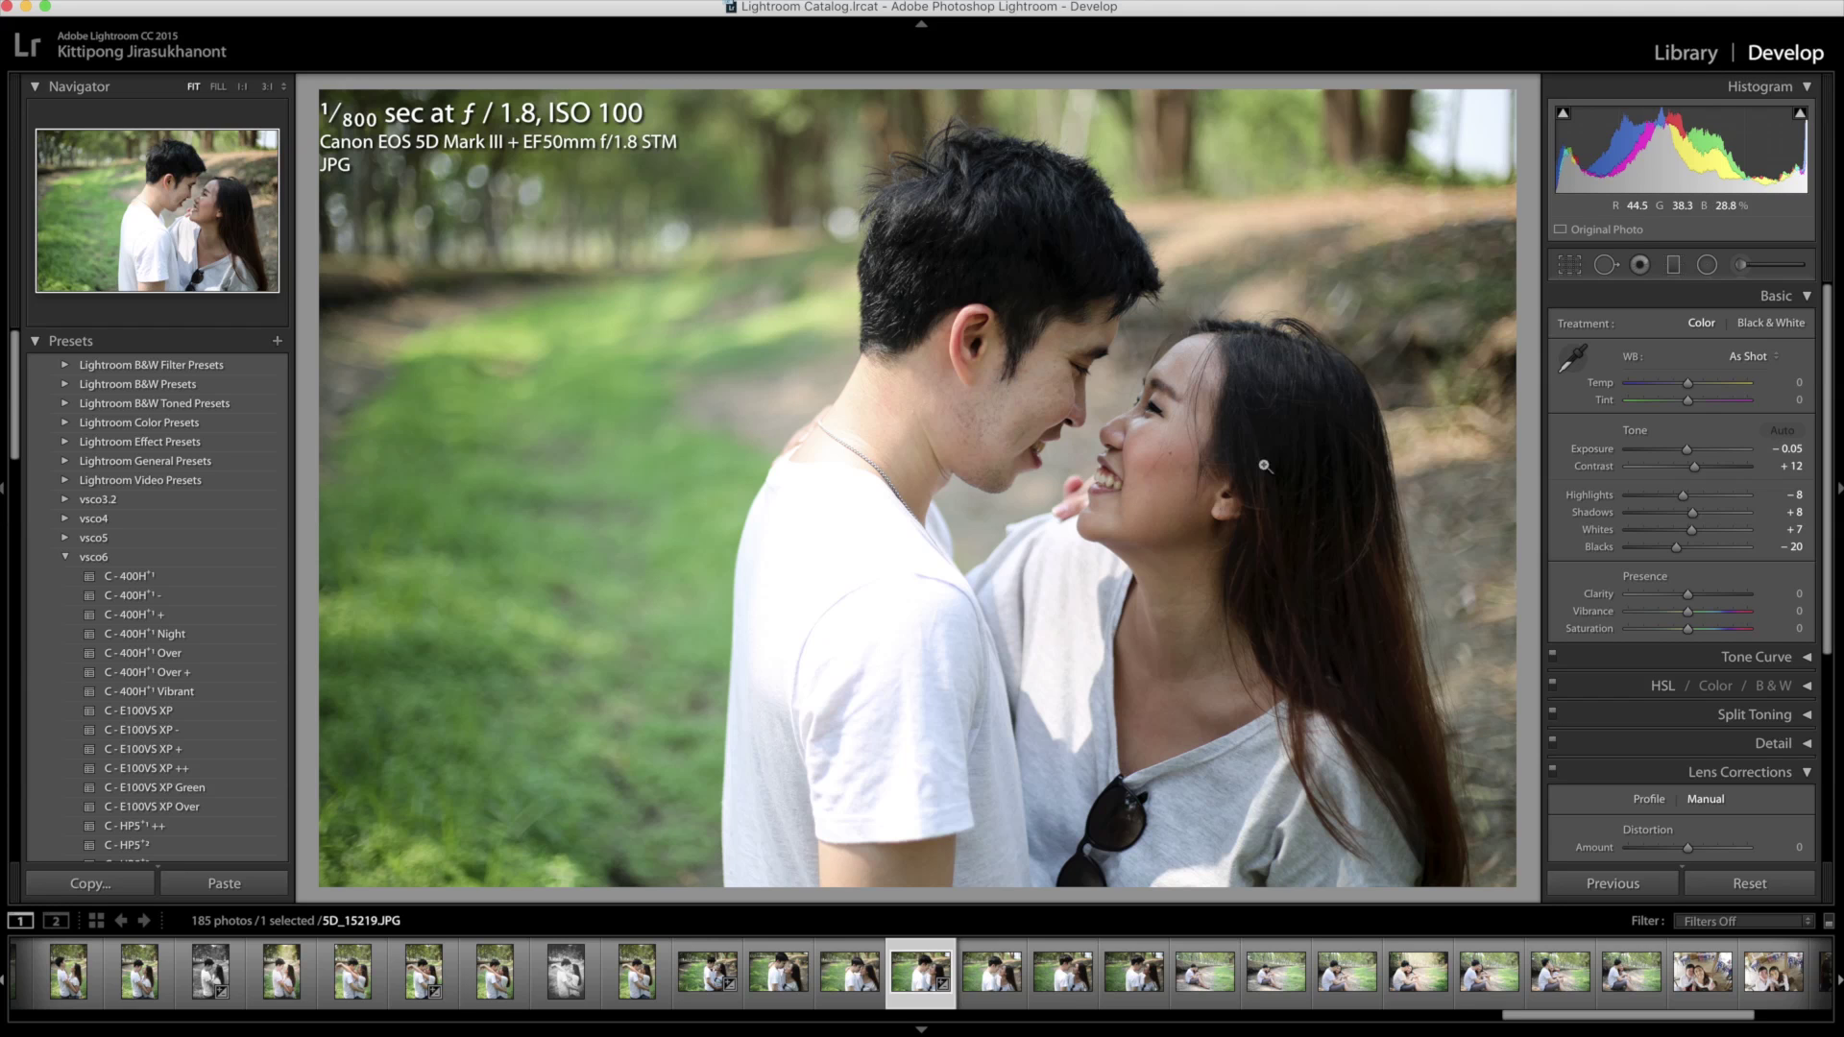
left_click(1694, 58)
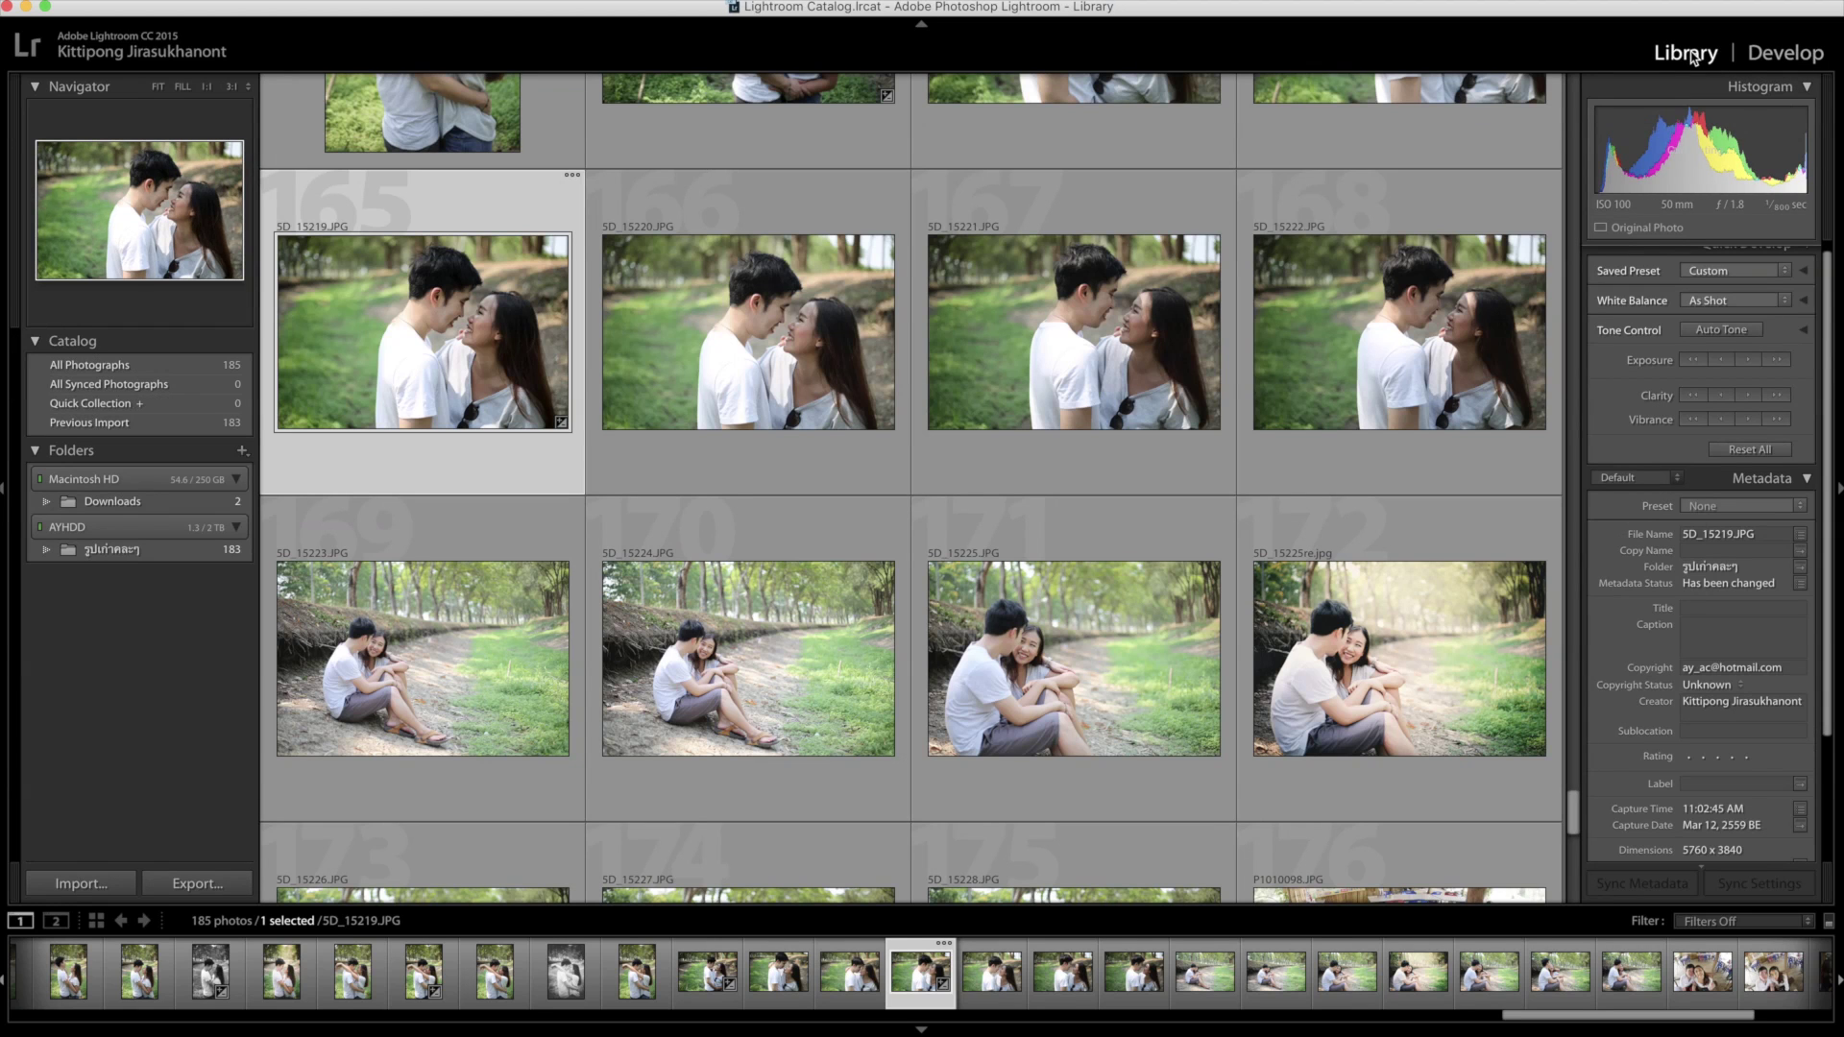
double_click(1092, 363)
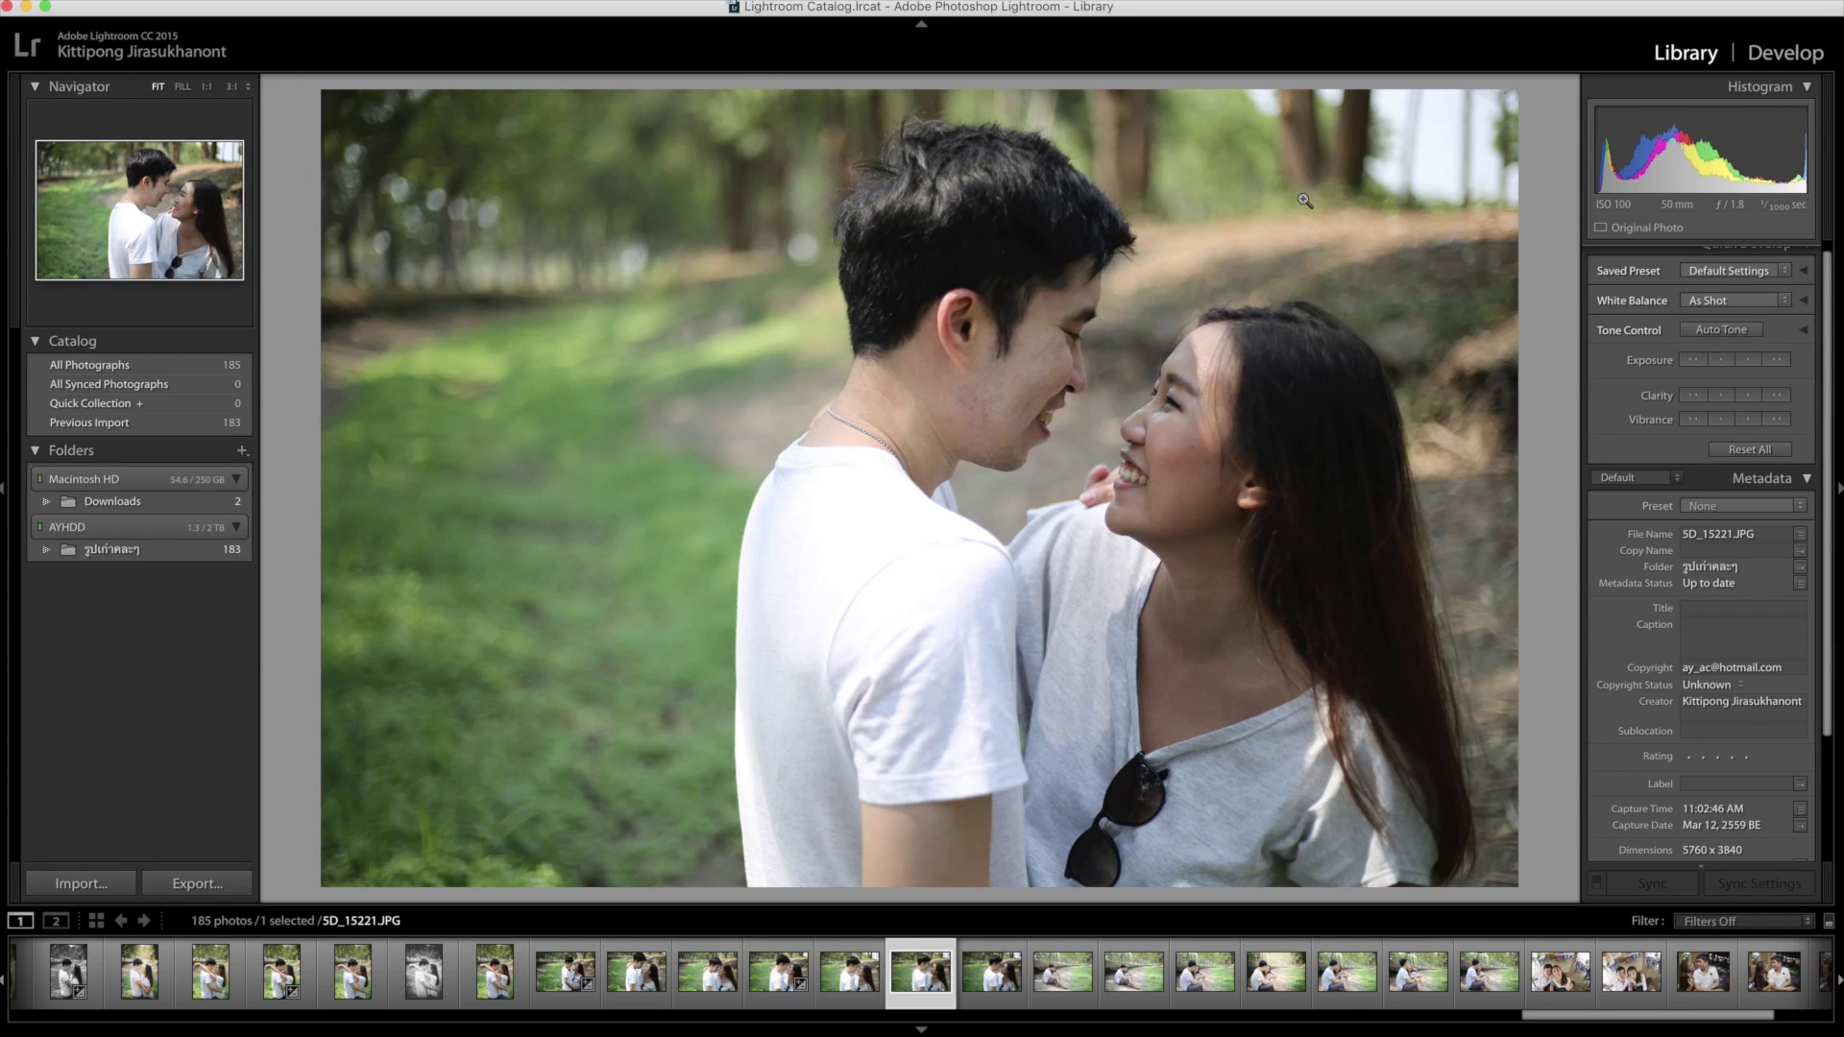
left_click(1819, 59)
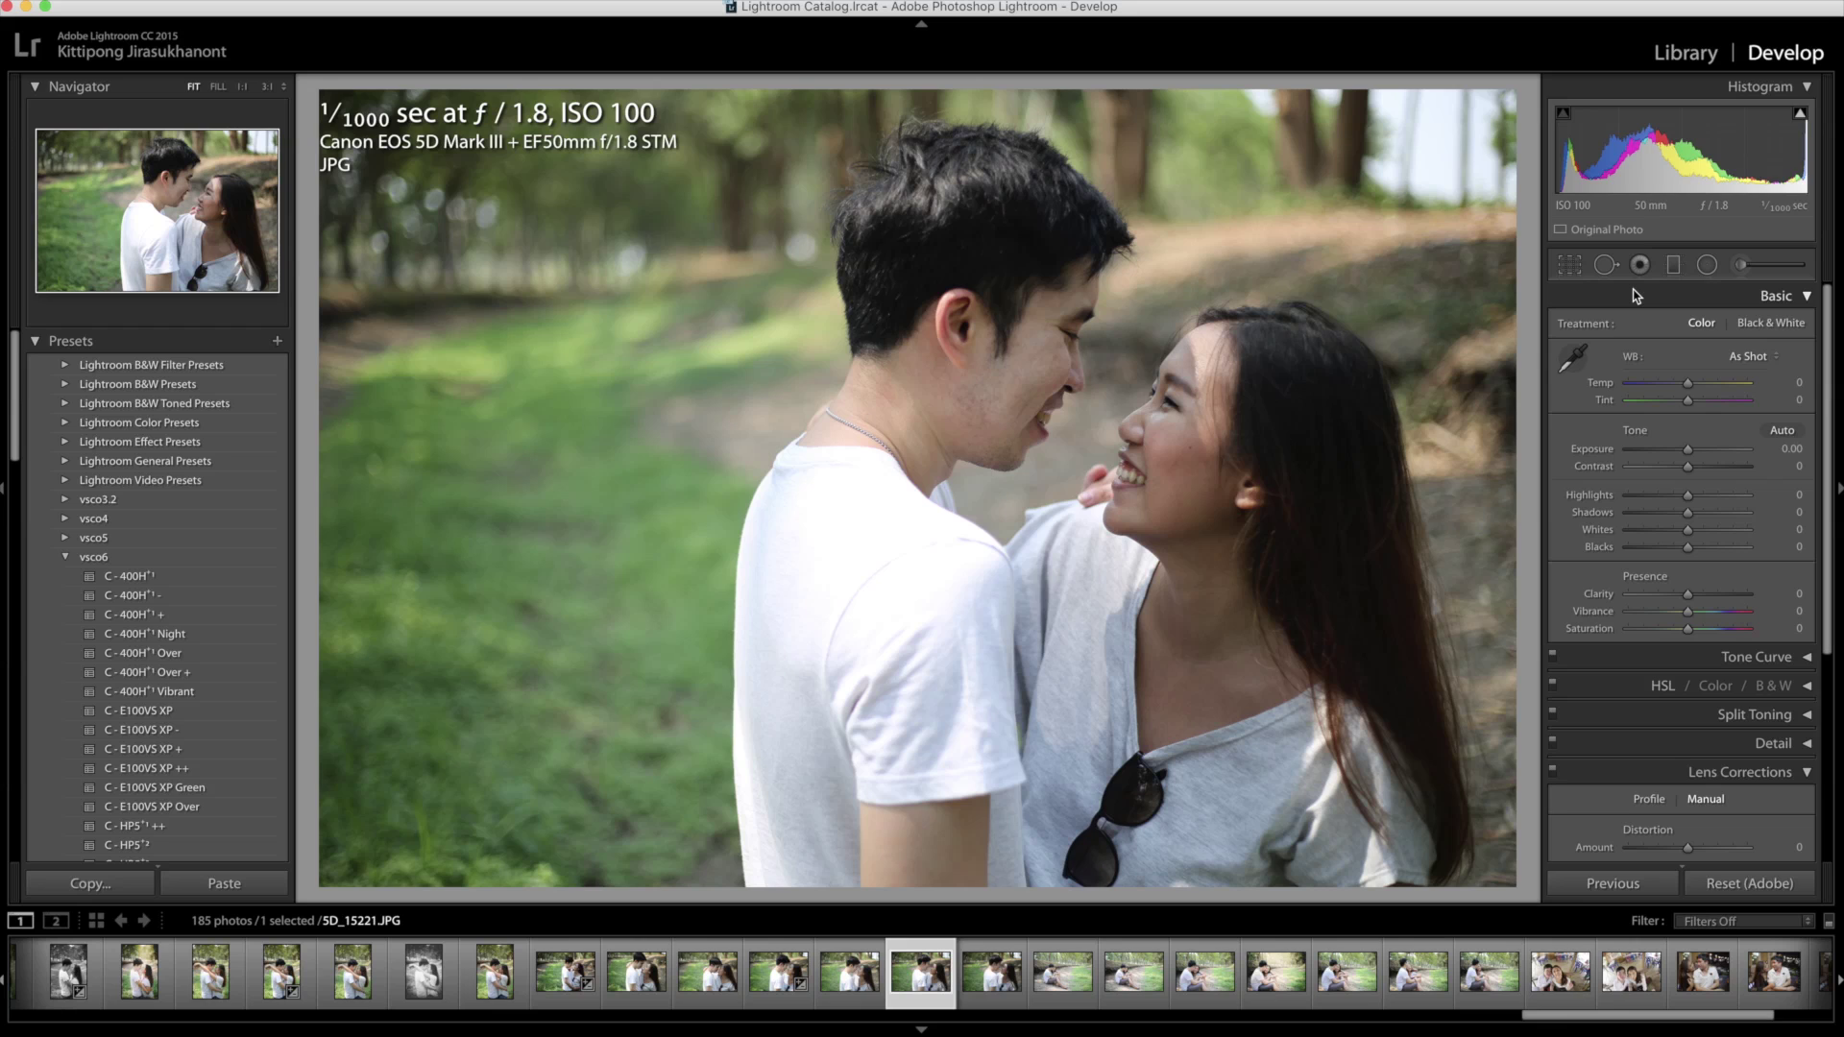
key("ctrl+shift+u")
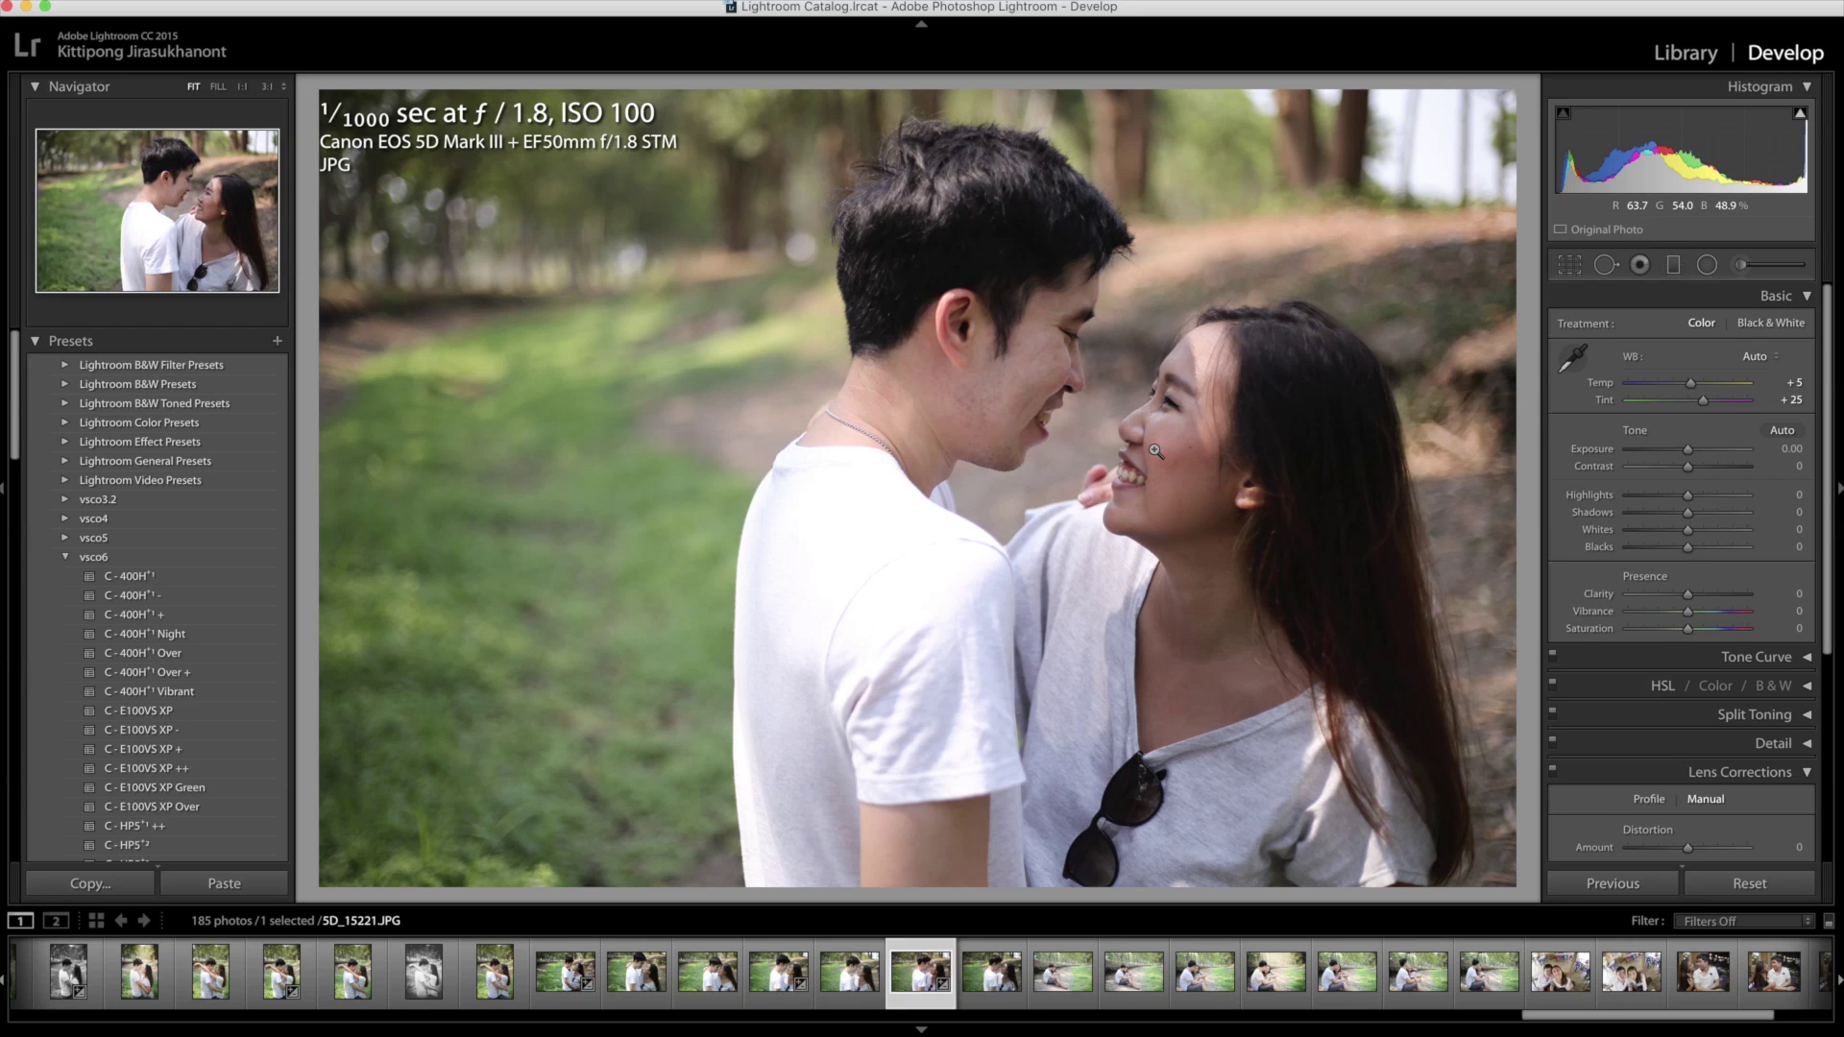
key("ctrl+z")
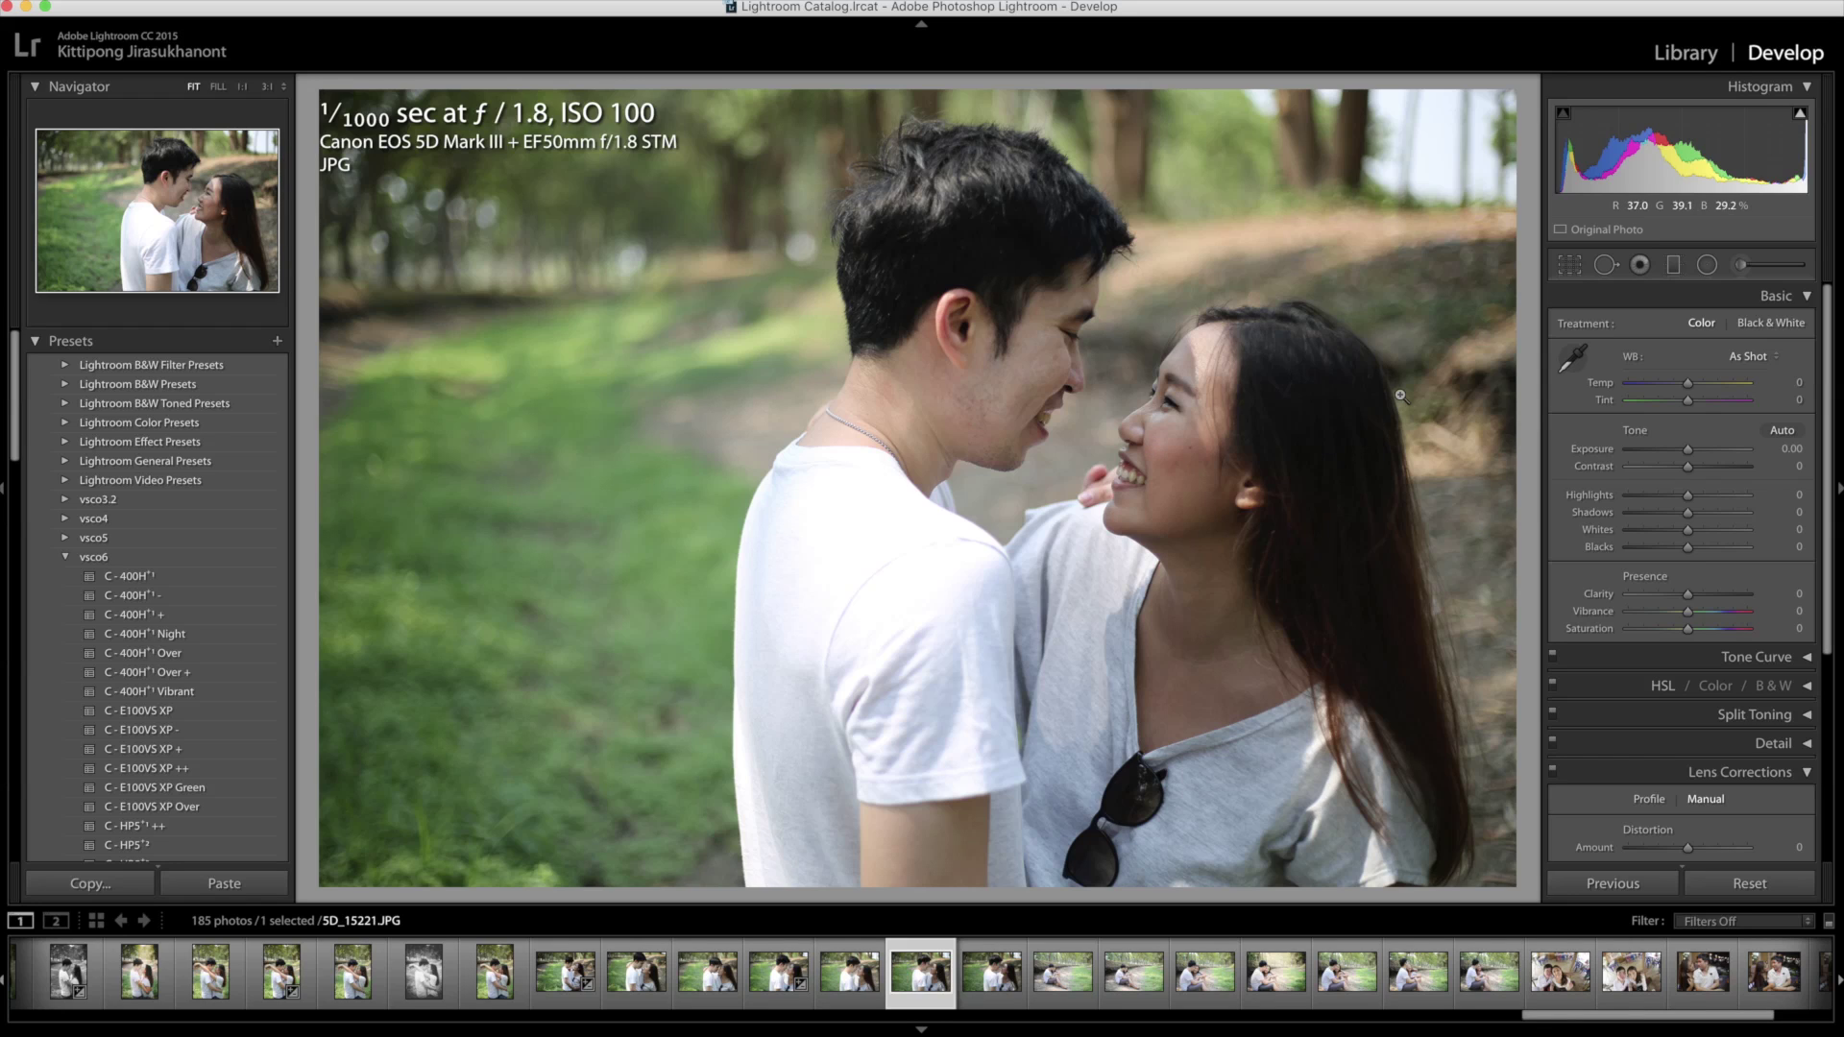
left_click(1685, 55)
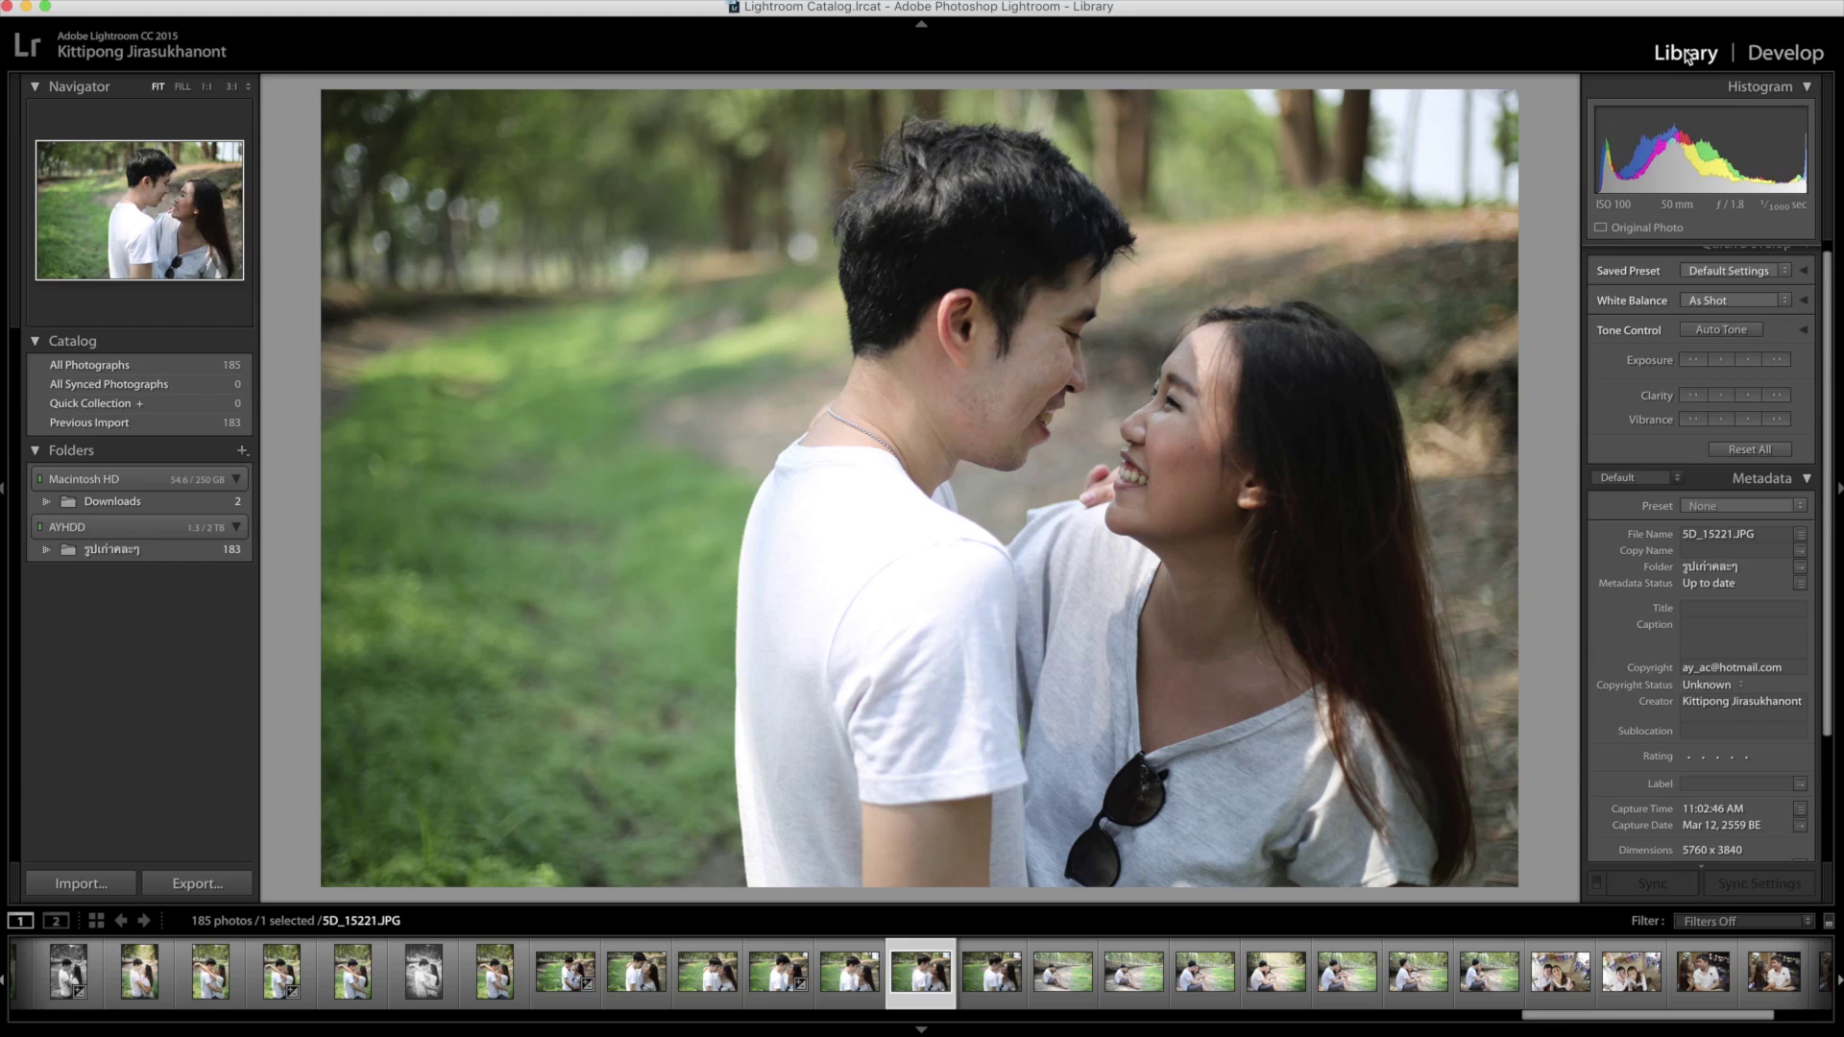
key("g")
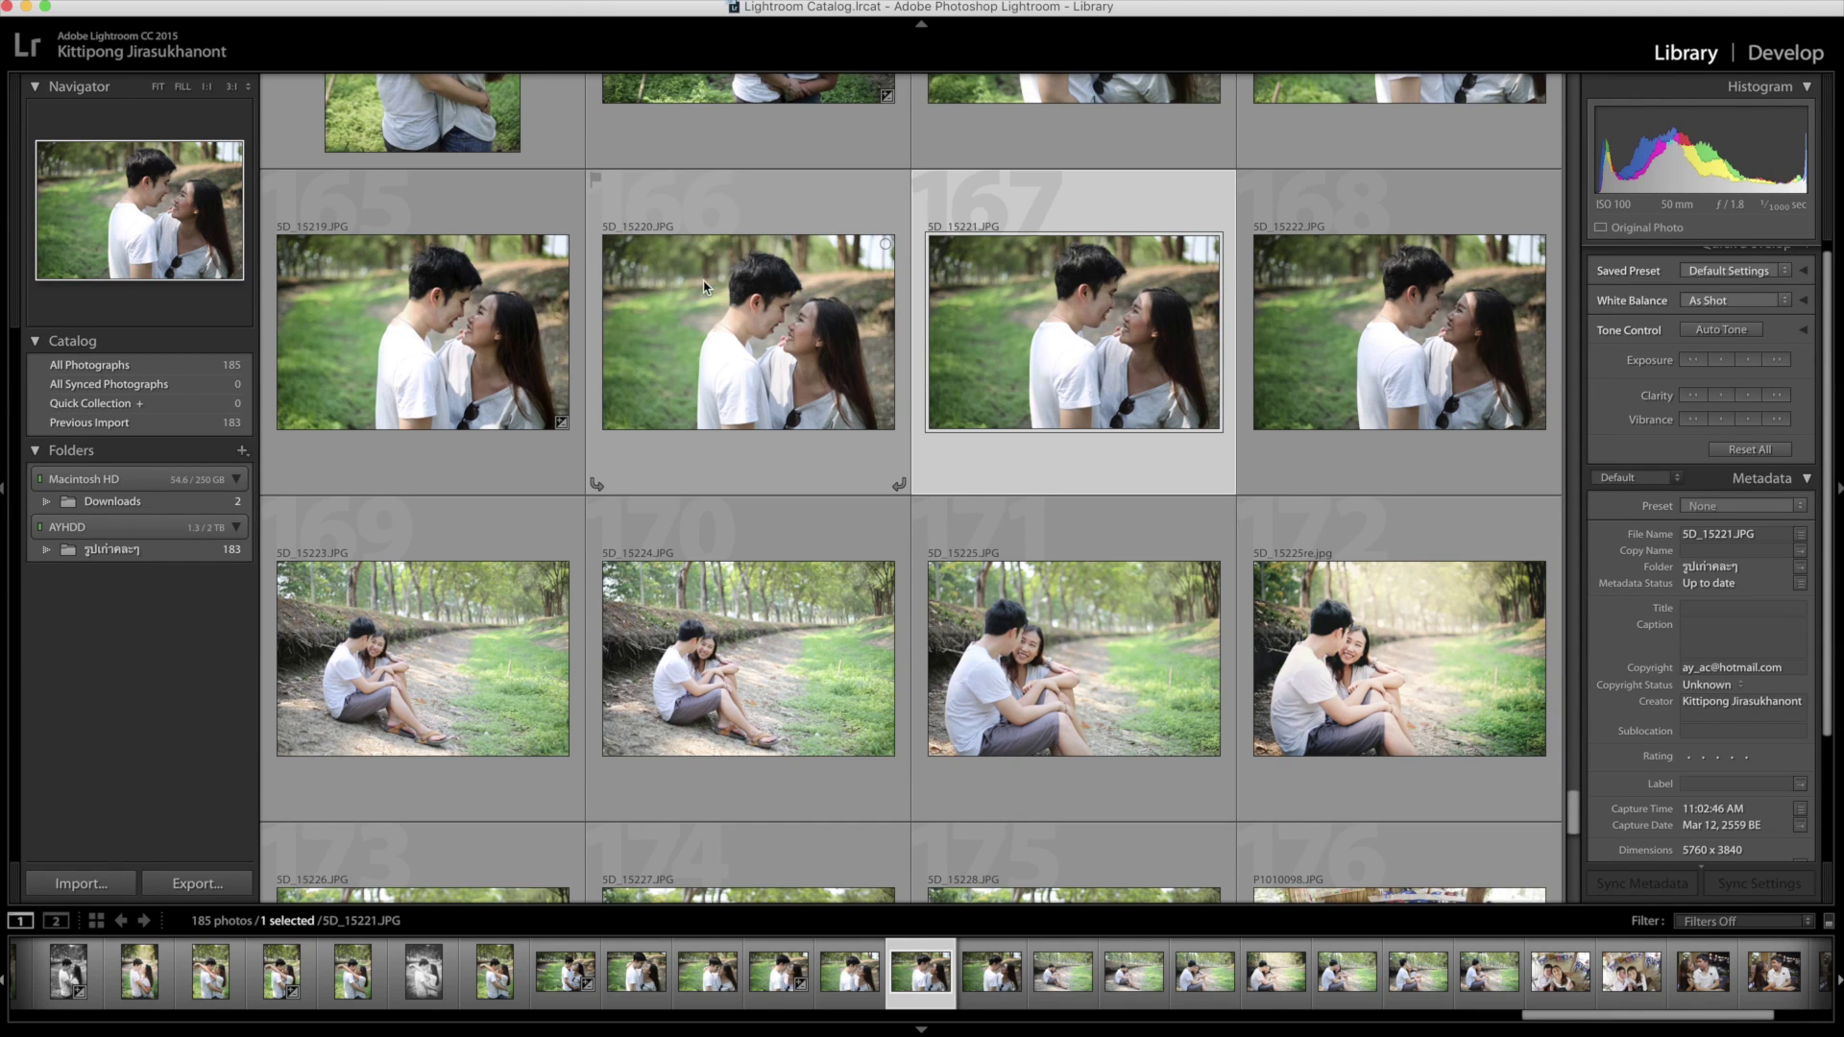
Select photo 5D_15212 and apply Quick Develop Auto Tone to it
key("Up")
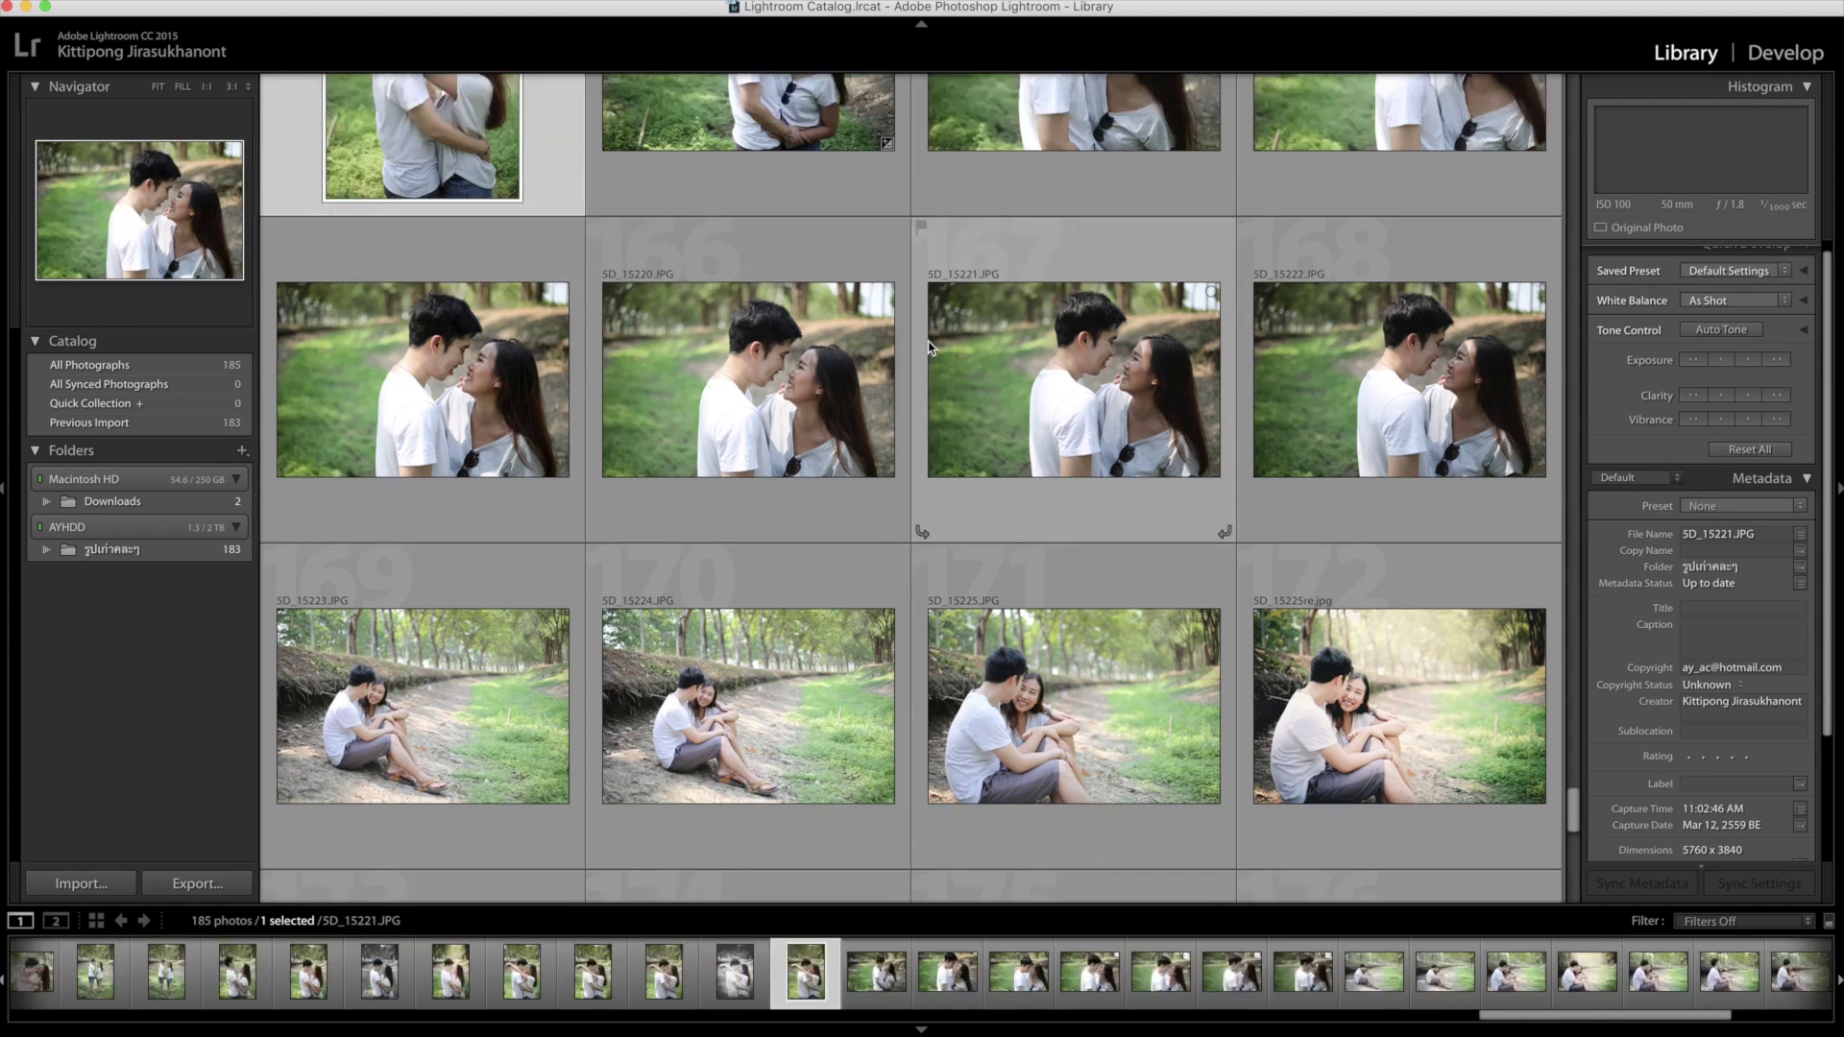
key("Up")
key("Up")
key("Down")
key("Left")
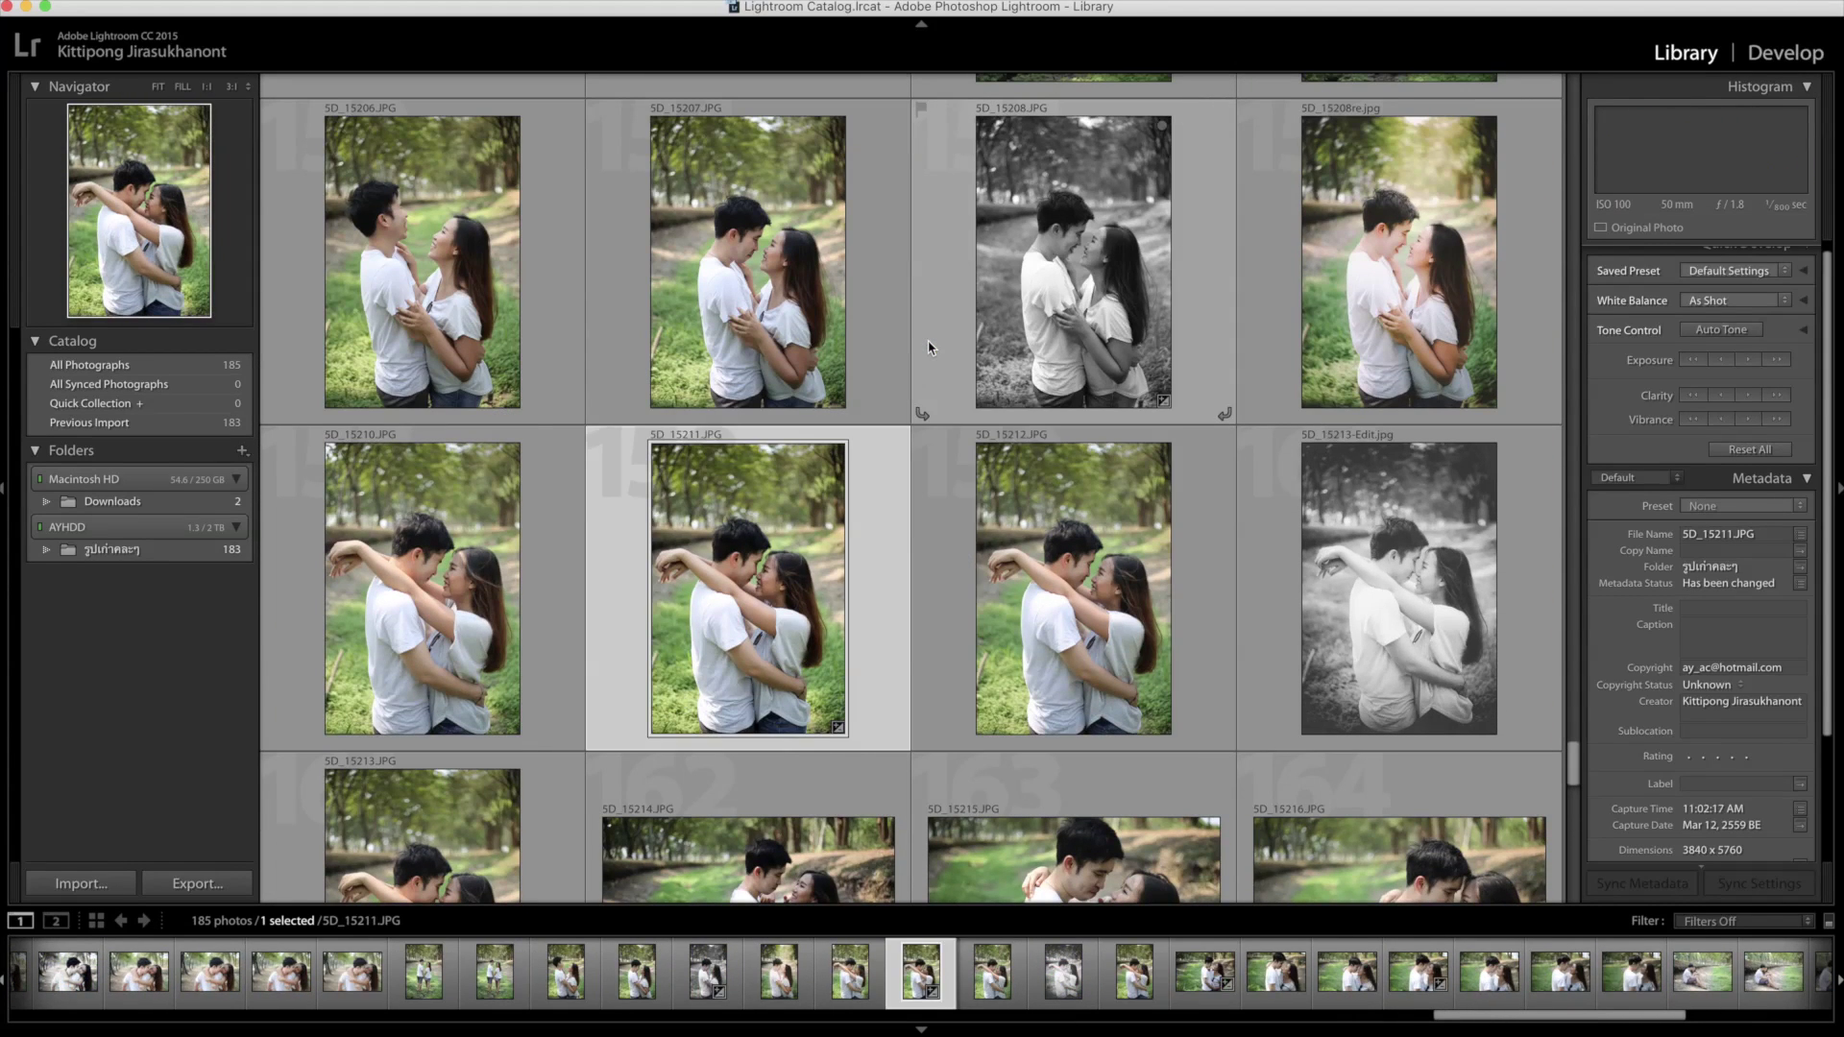
key("Right")
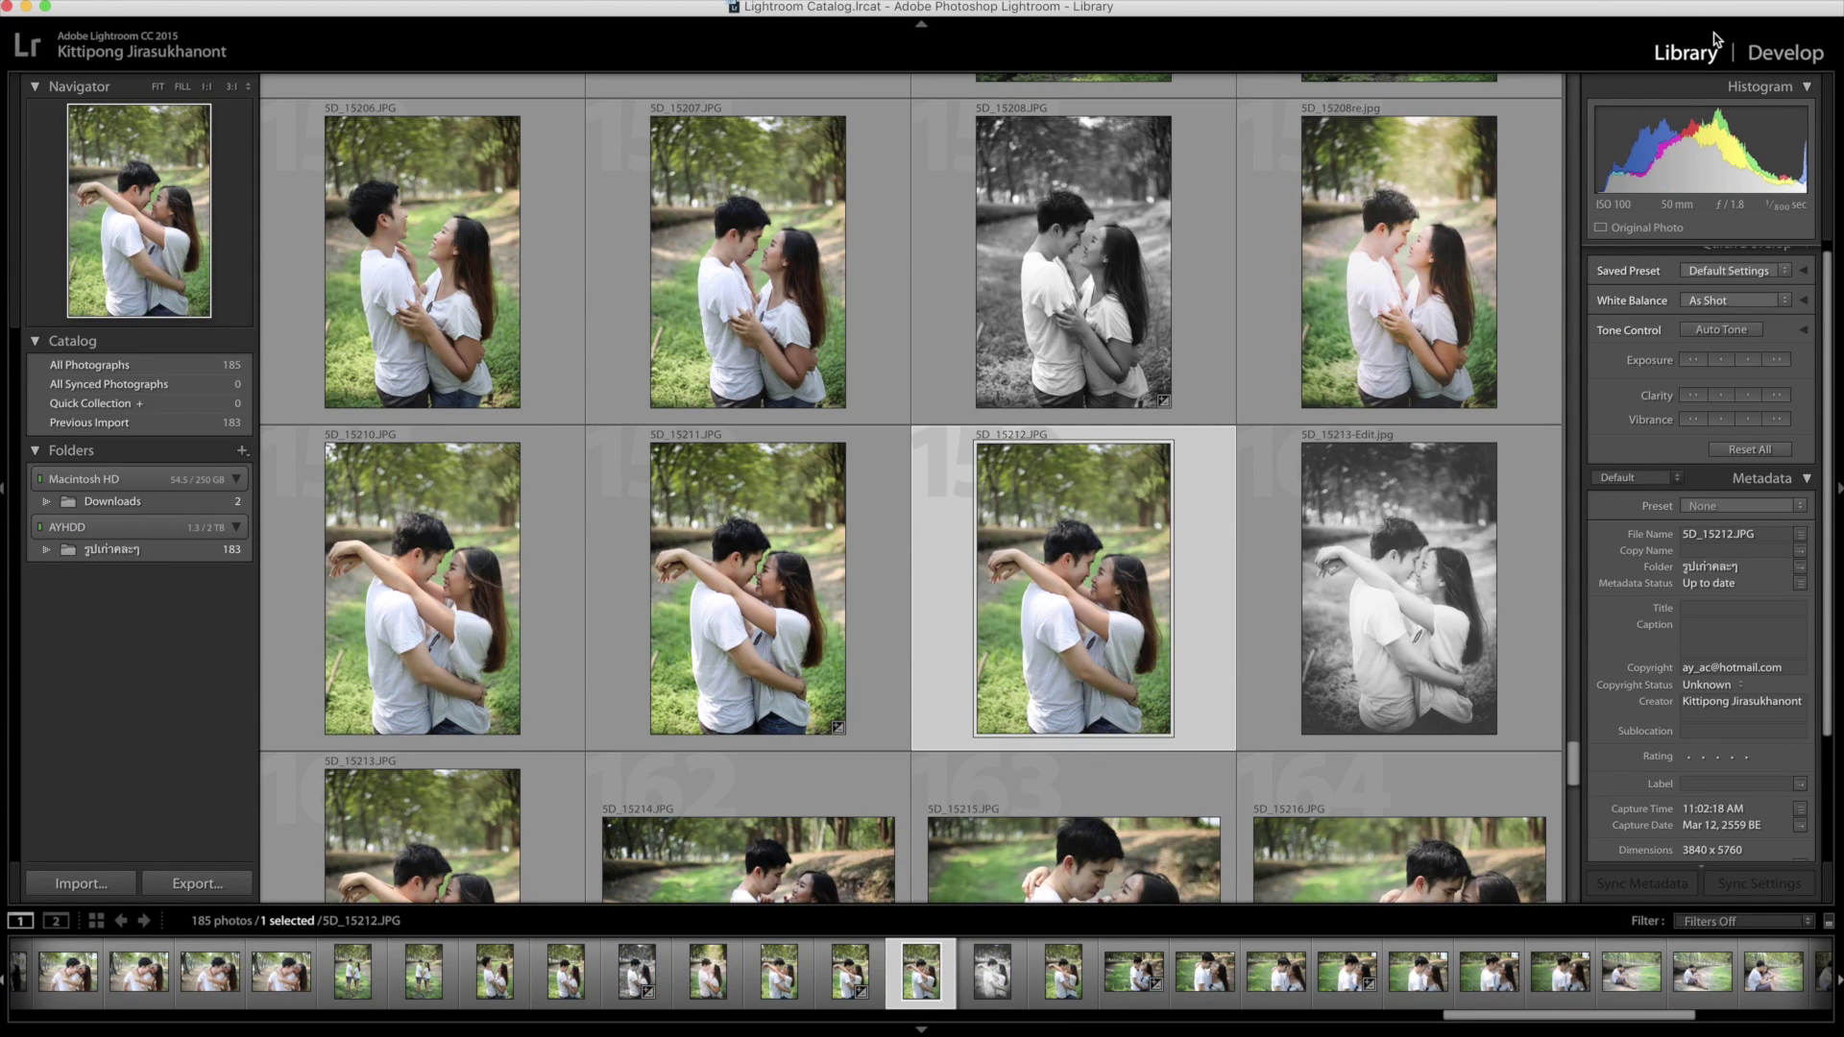
left_click(1709, 331)
Raise the Quick Develop exposure of 5D_15211 and 5D_15212
key("Left")
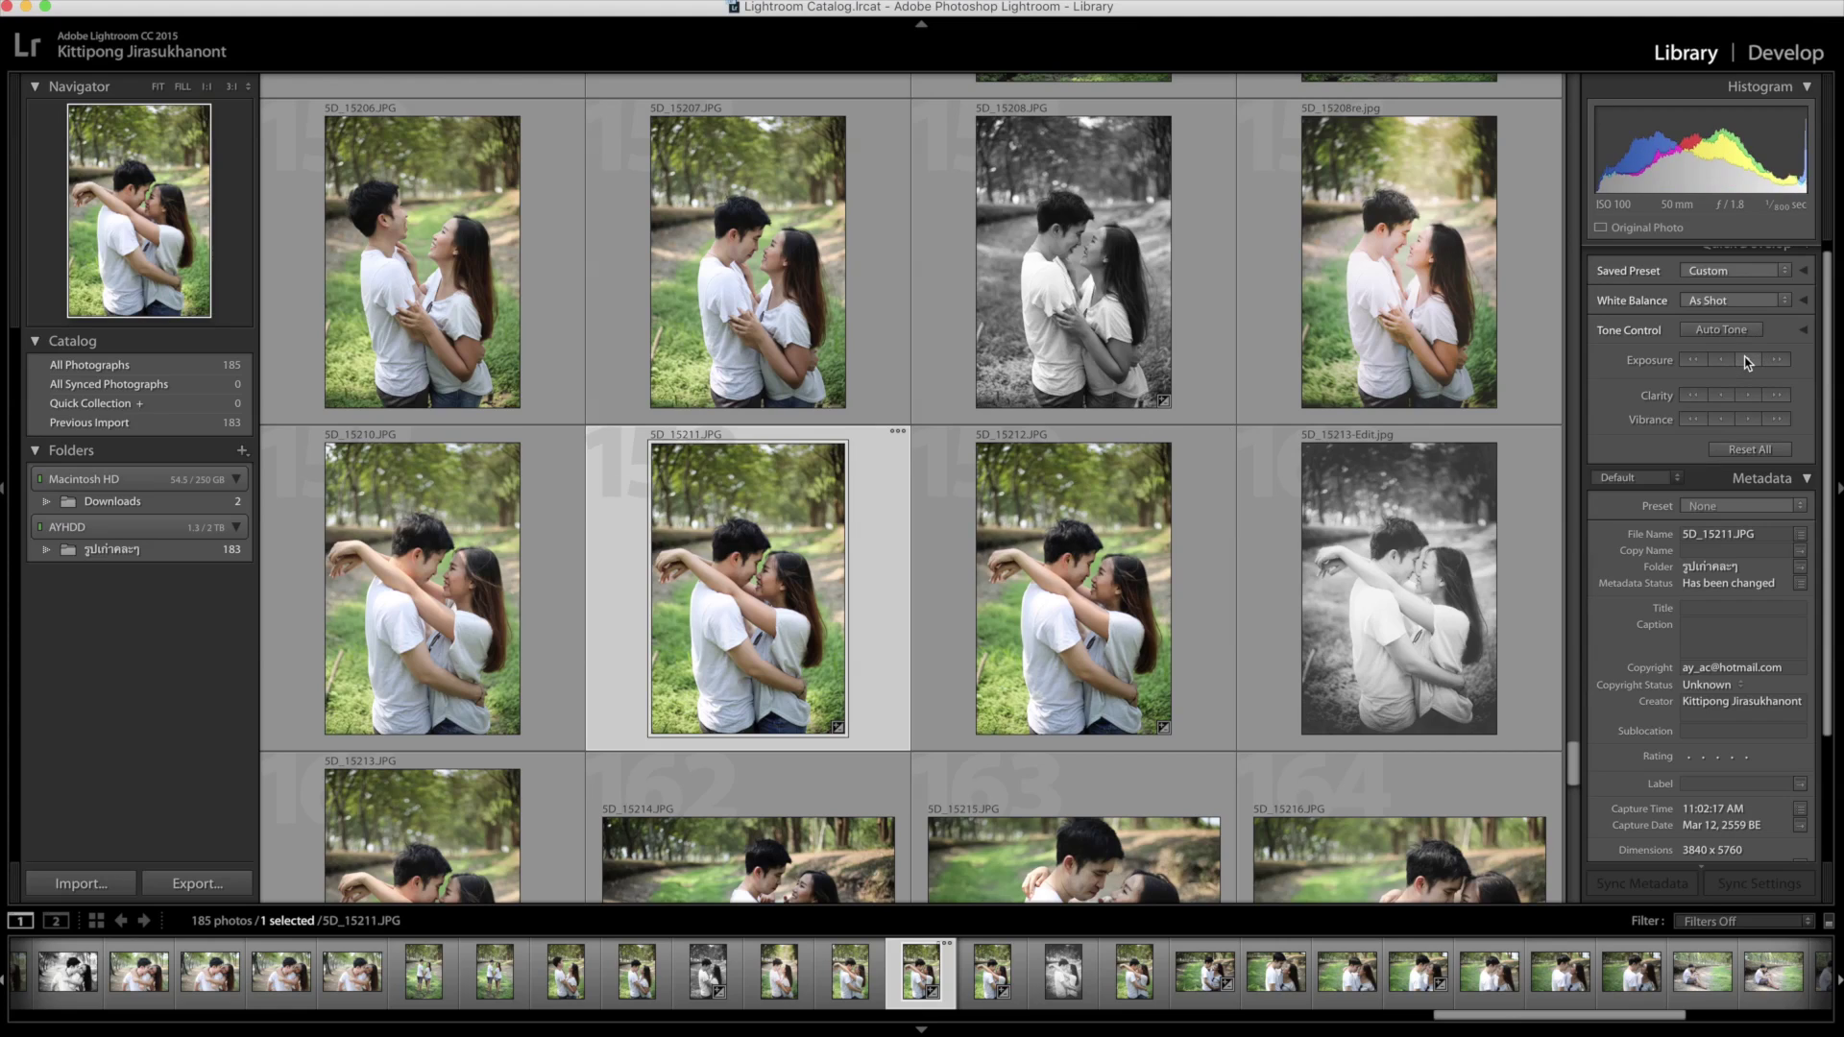
left_click(1746, 360)
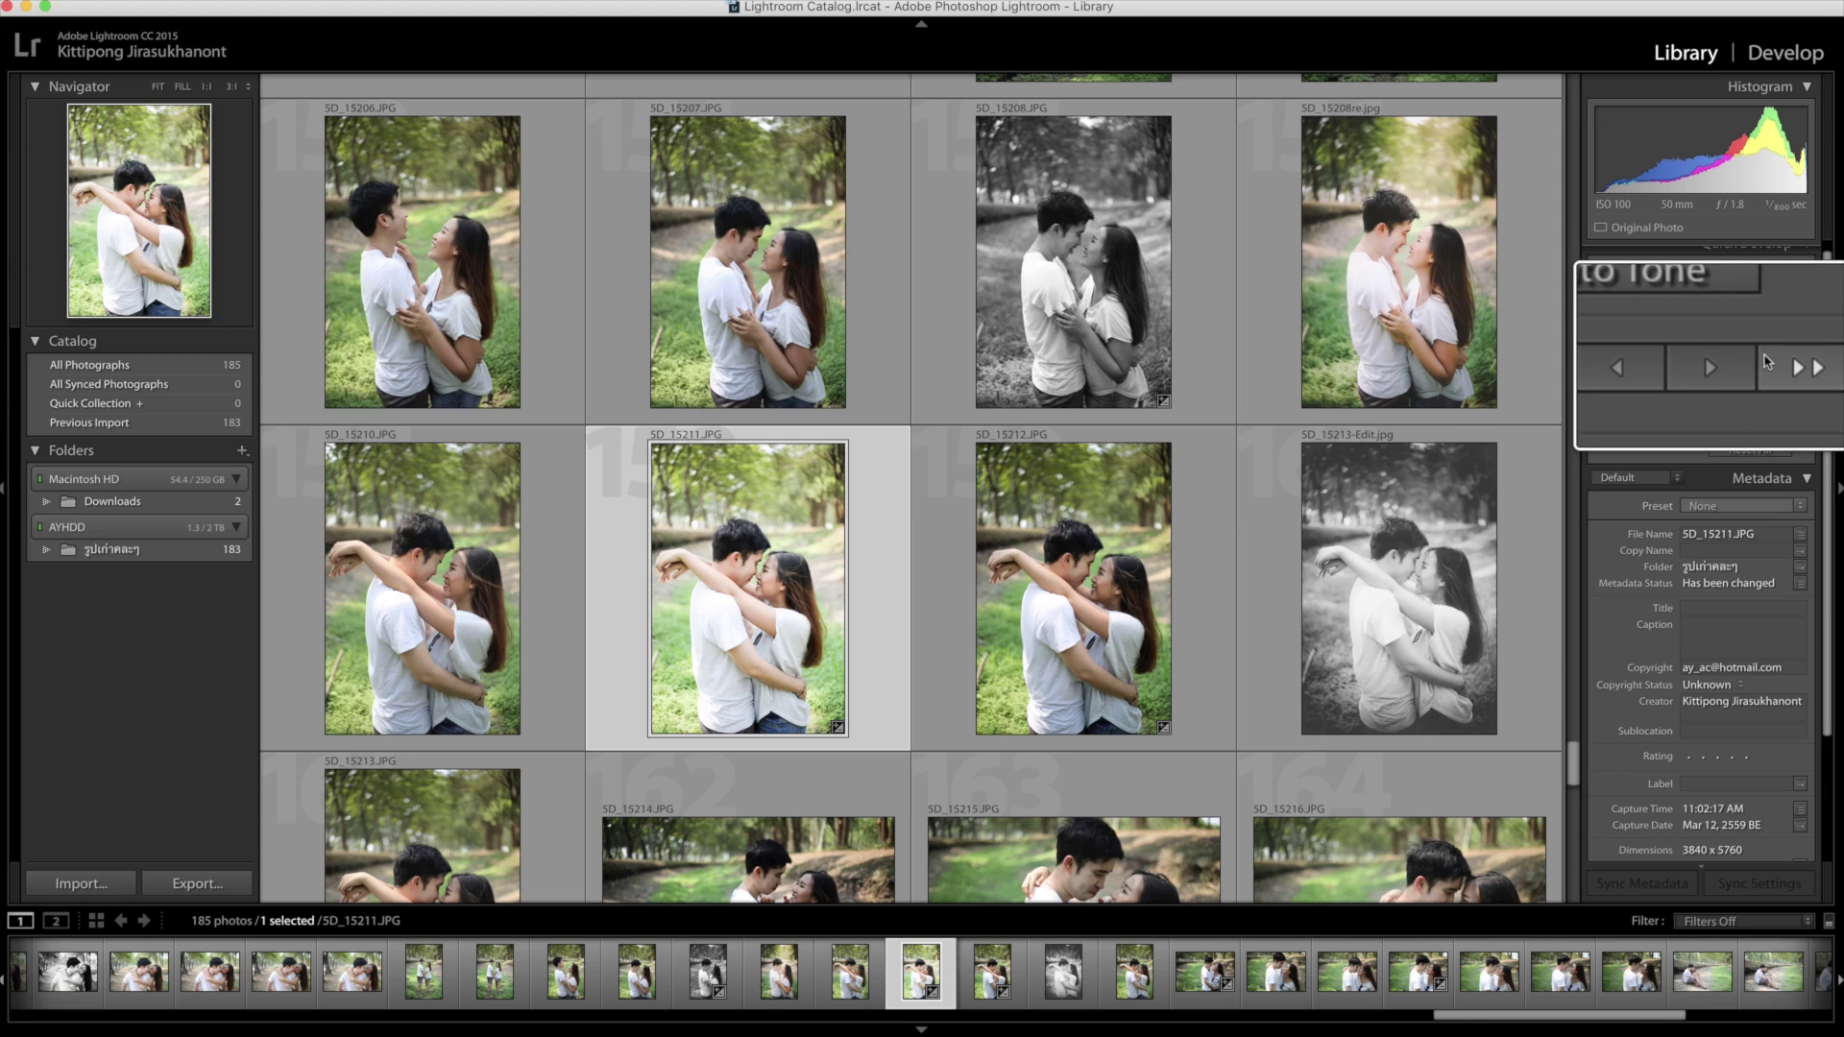
key("Right")
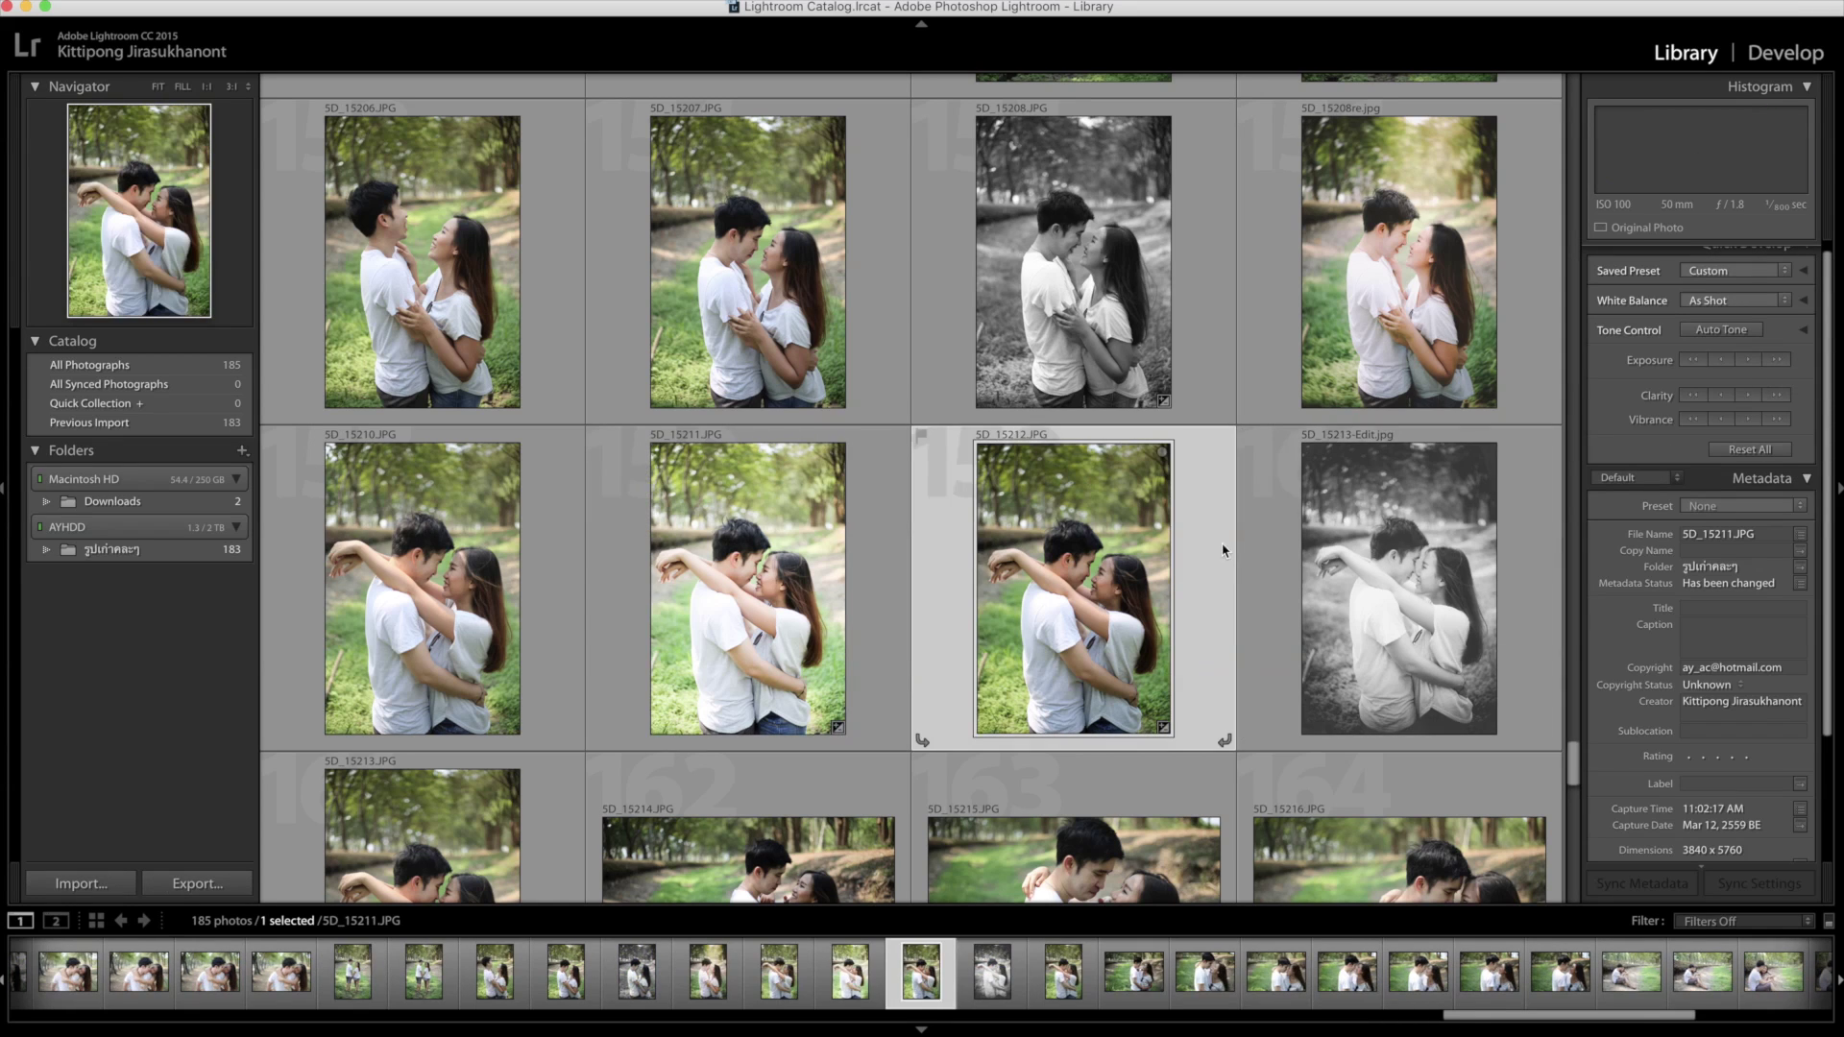
left_click(1737, 361)
Move to 5D_15214, view it large in Loupe, and return to the grid
key("Down")
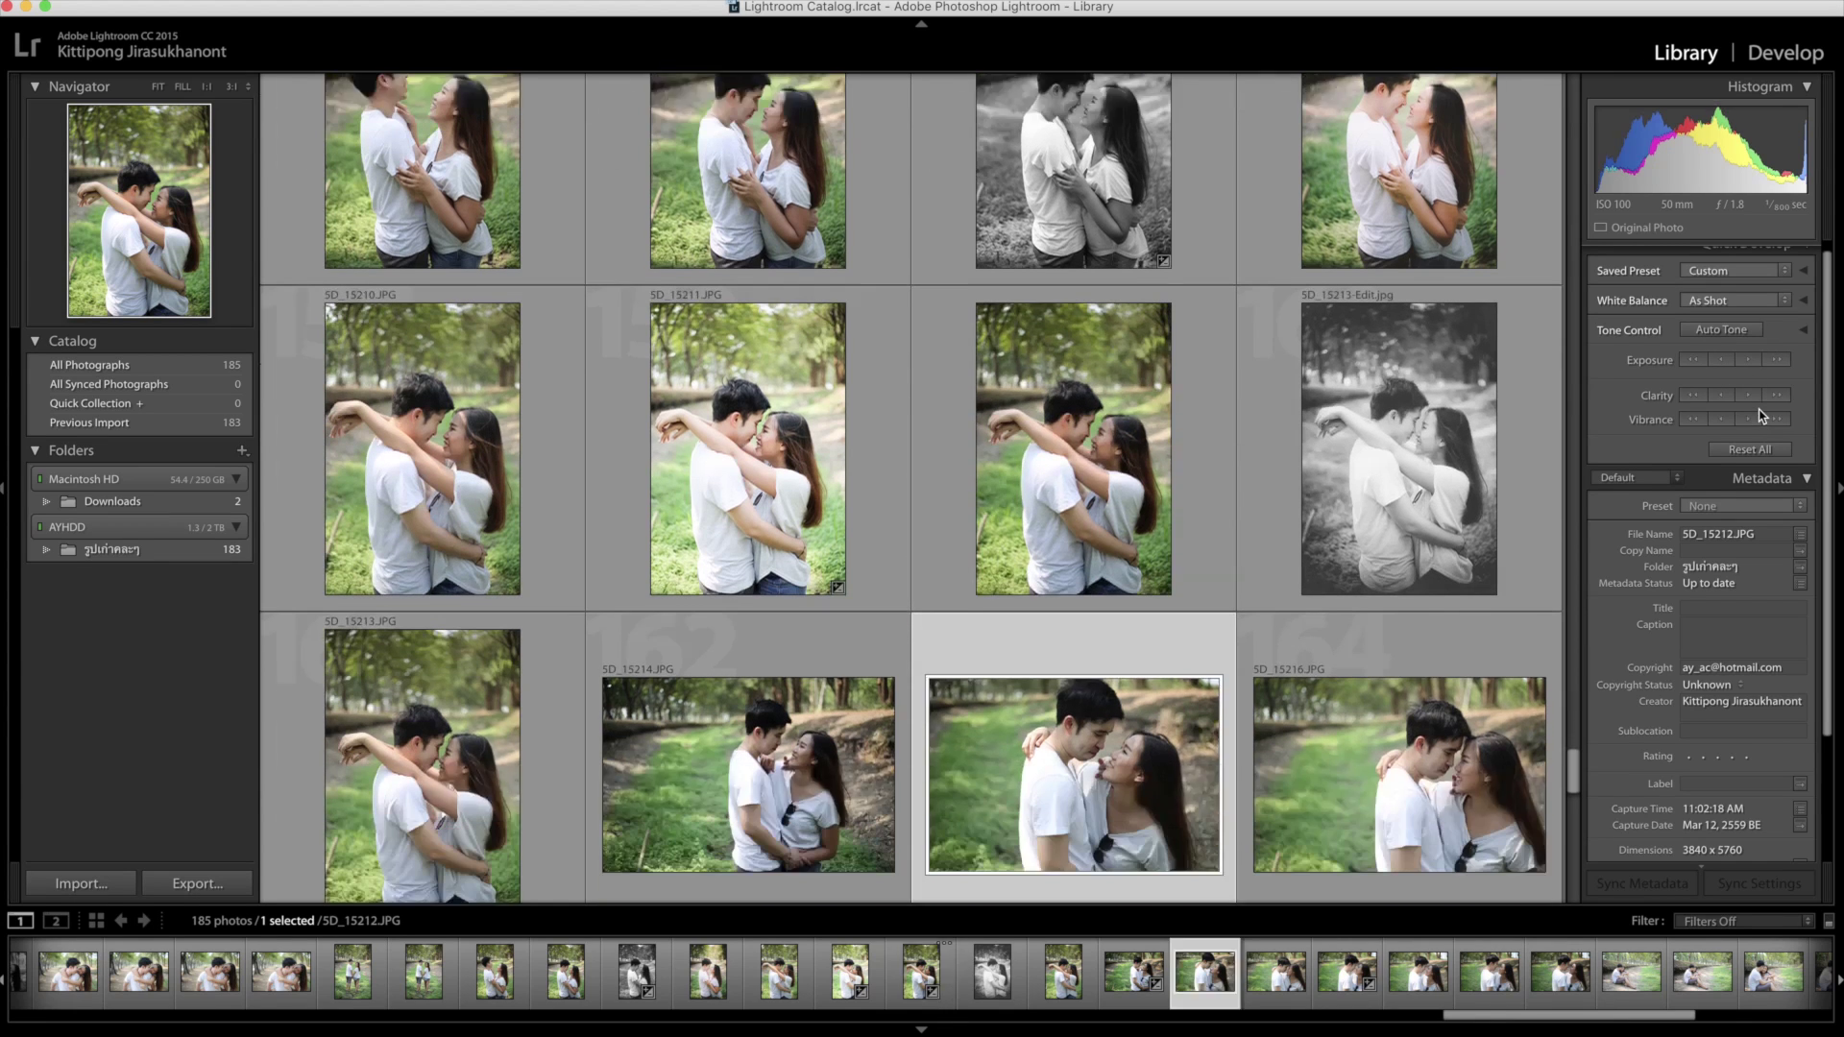
key("Left")
key("Left")
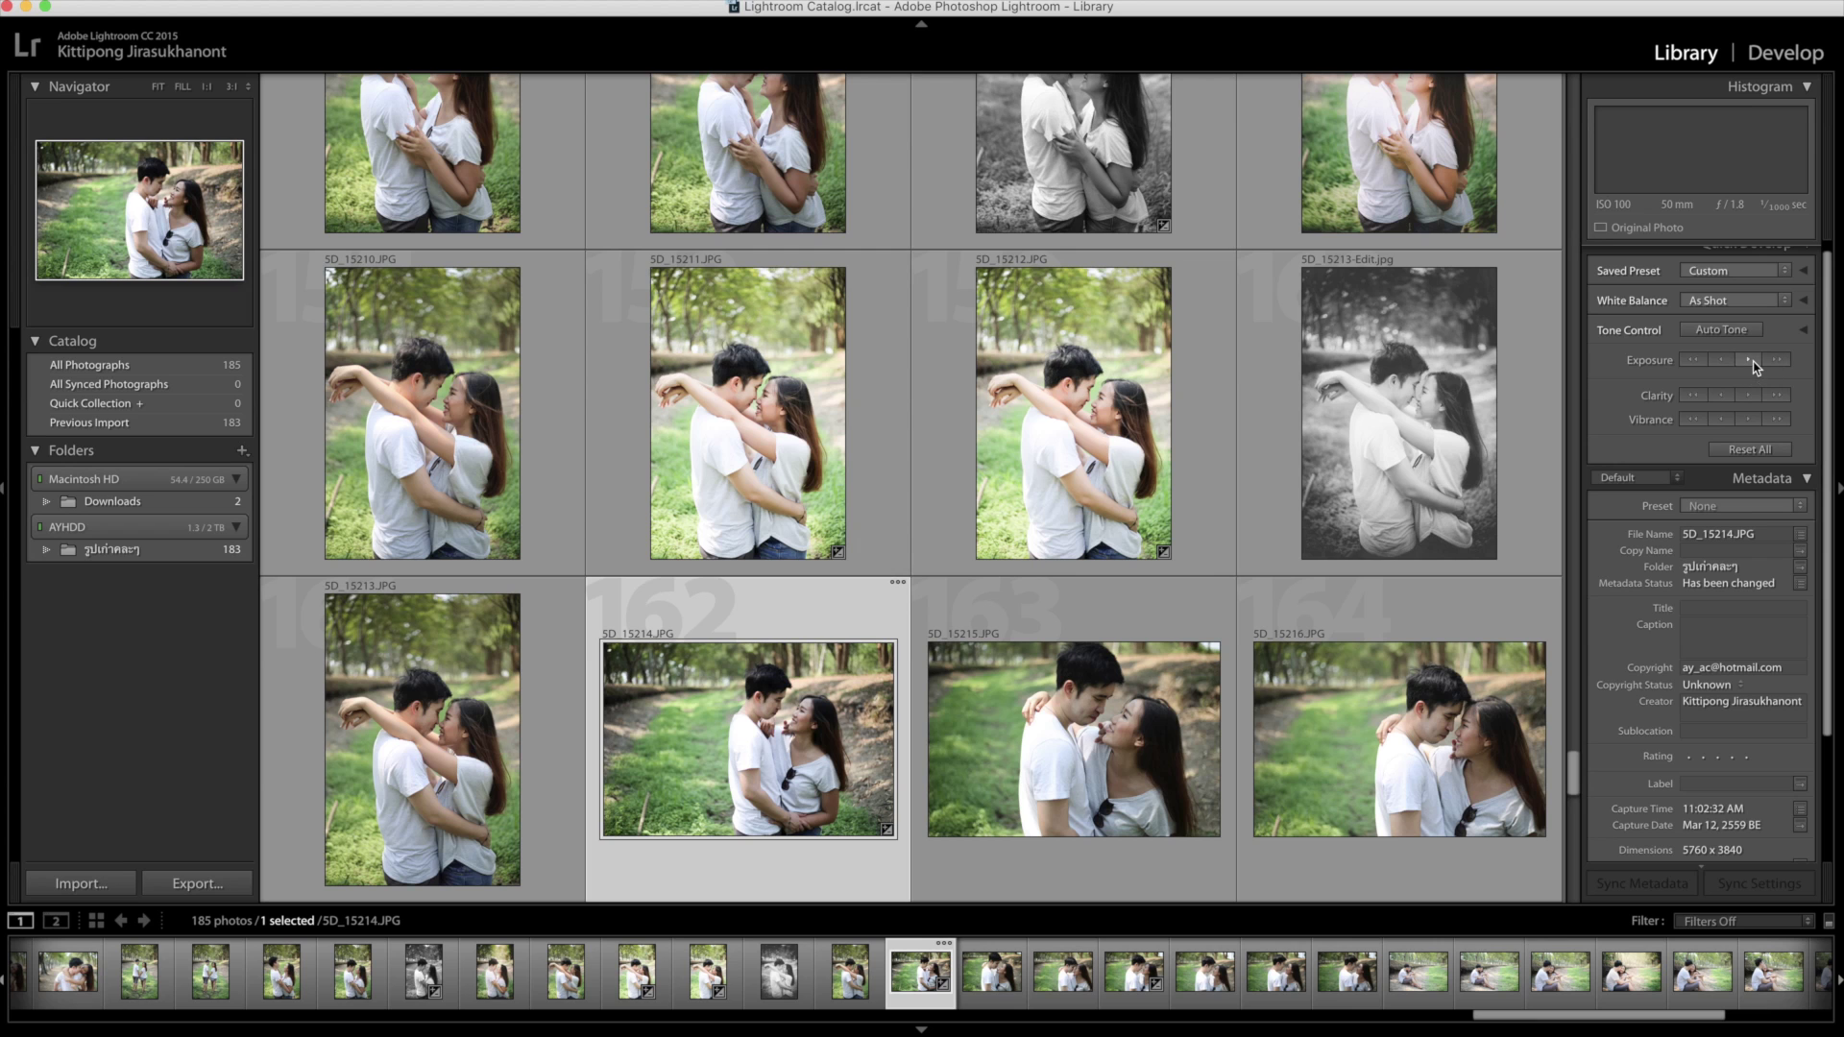
key("e")
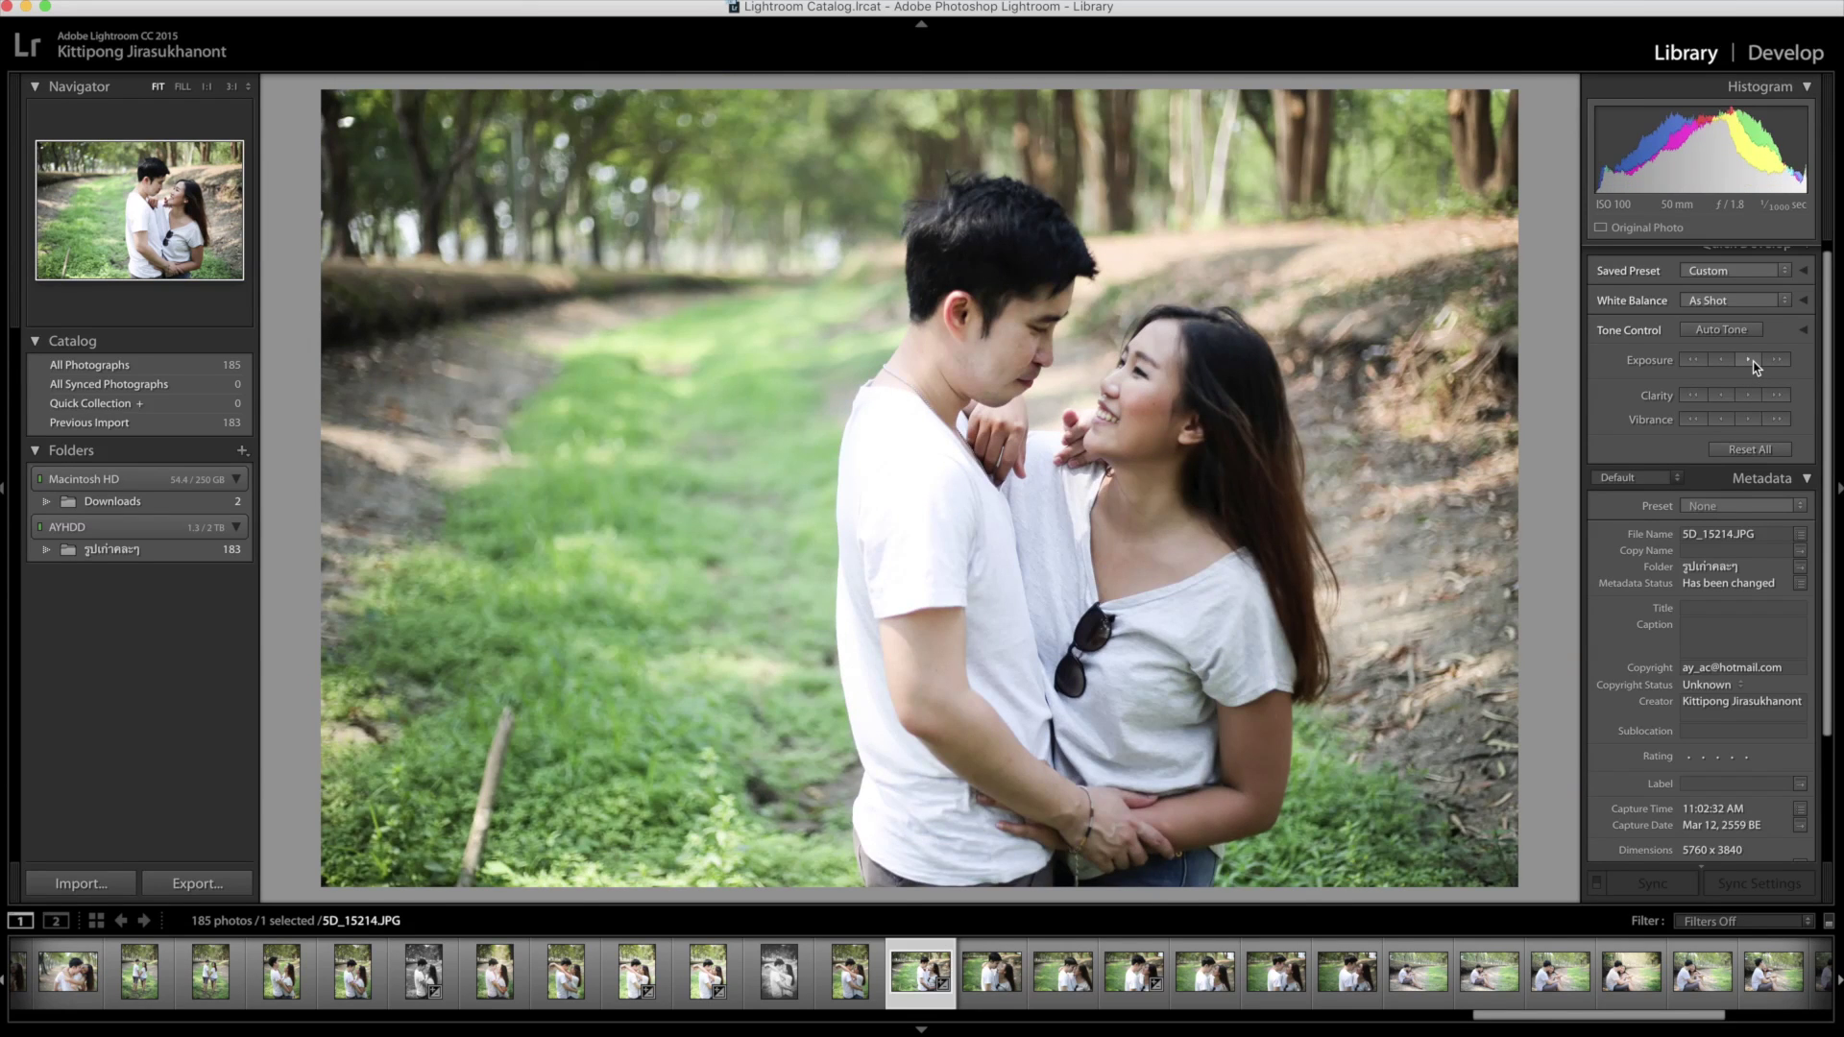
key("g")
key("Right")
key("Right")
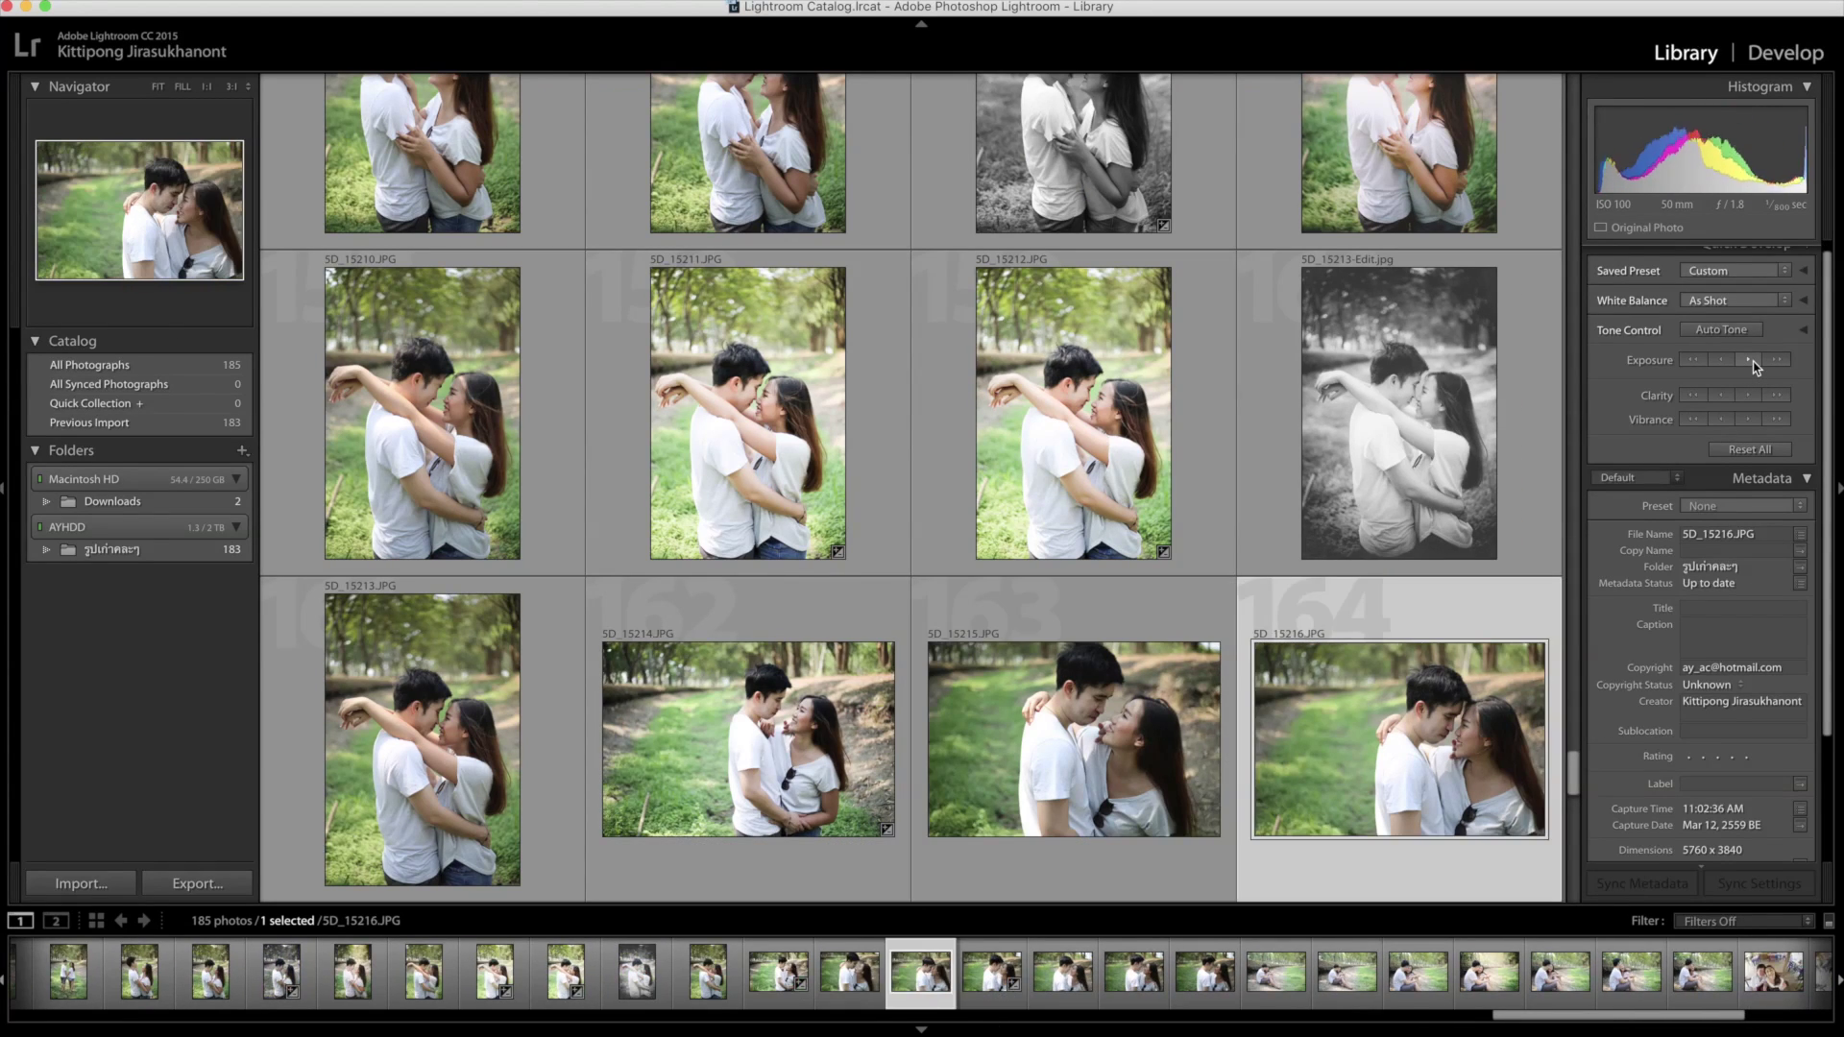
key("Right")
Adjust Quick Develop exposure on 5D_15220, 5D_15221 and 5D_15224 while stepping through the grid
key("Right")
left_click(1754, 367)
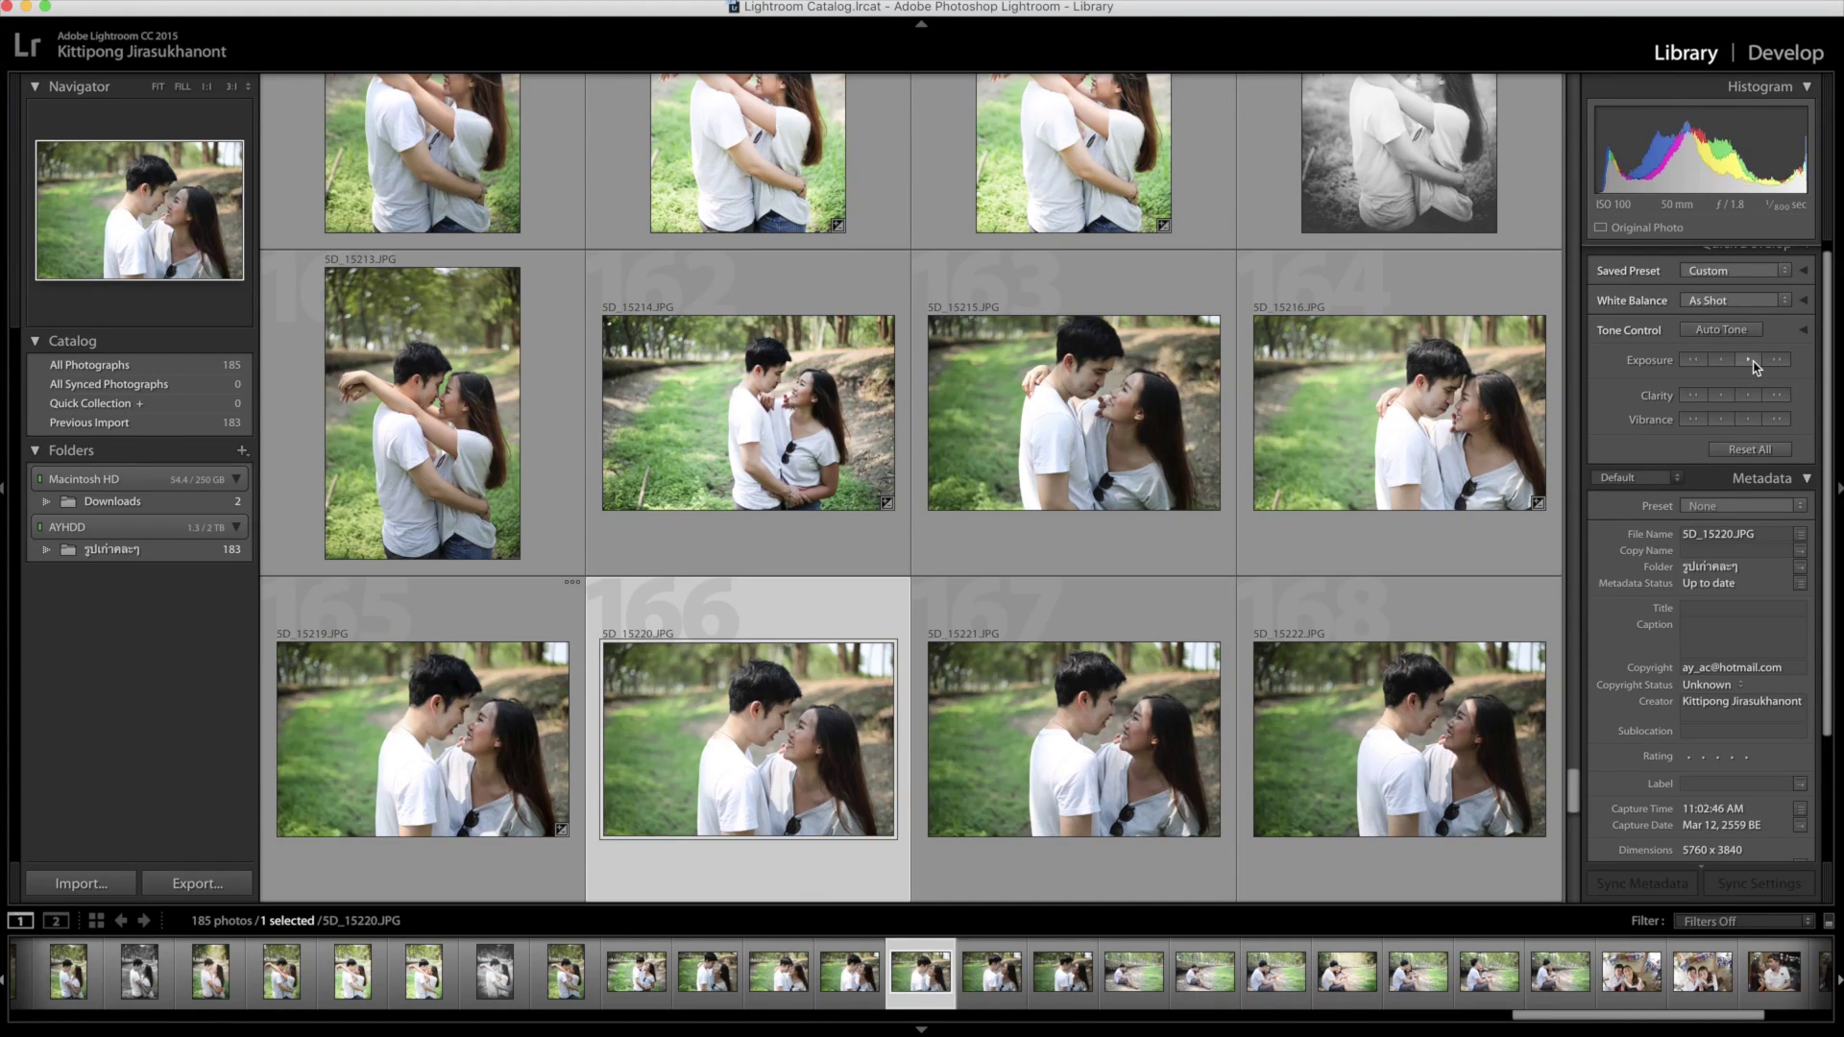
key("Right")
left_click(1754, 367)
key("Right")
key("Right")
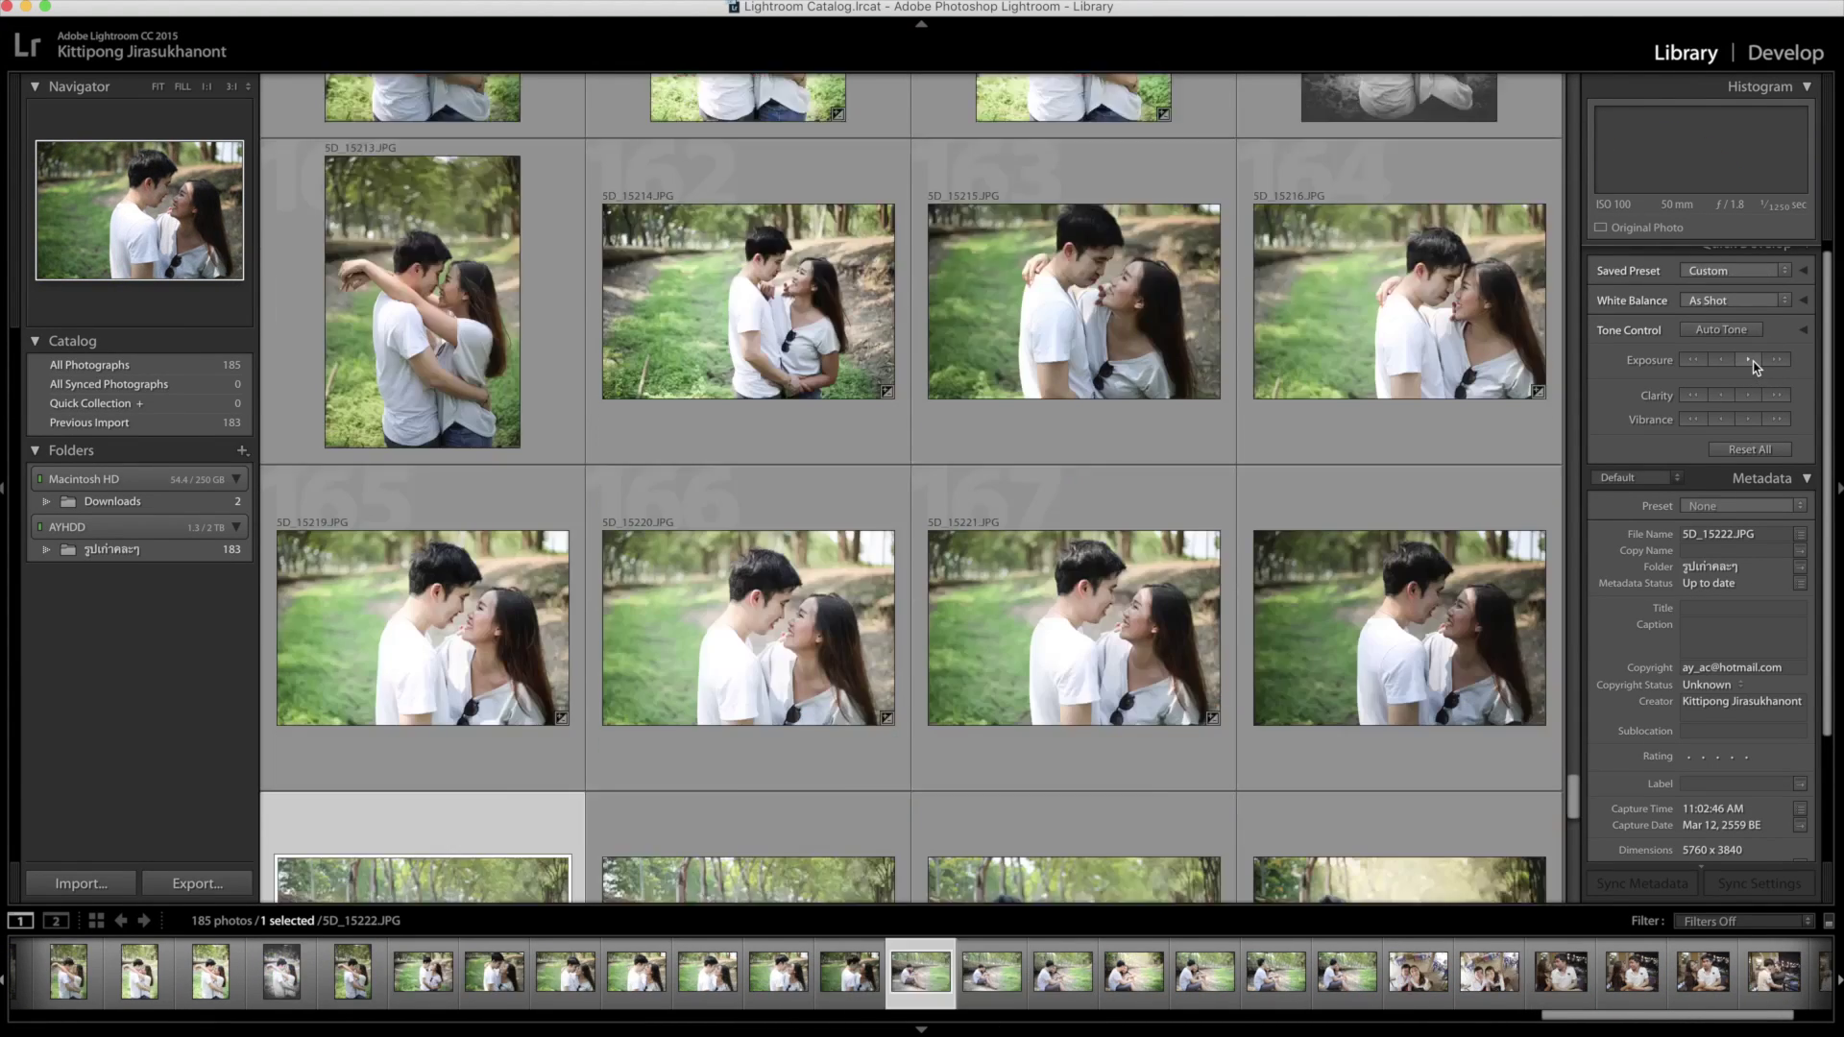
key("Right")
left_click(1754, 367)
key("Right")
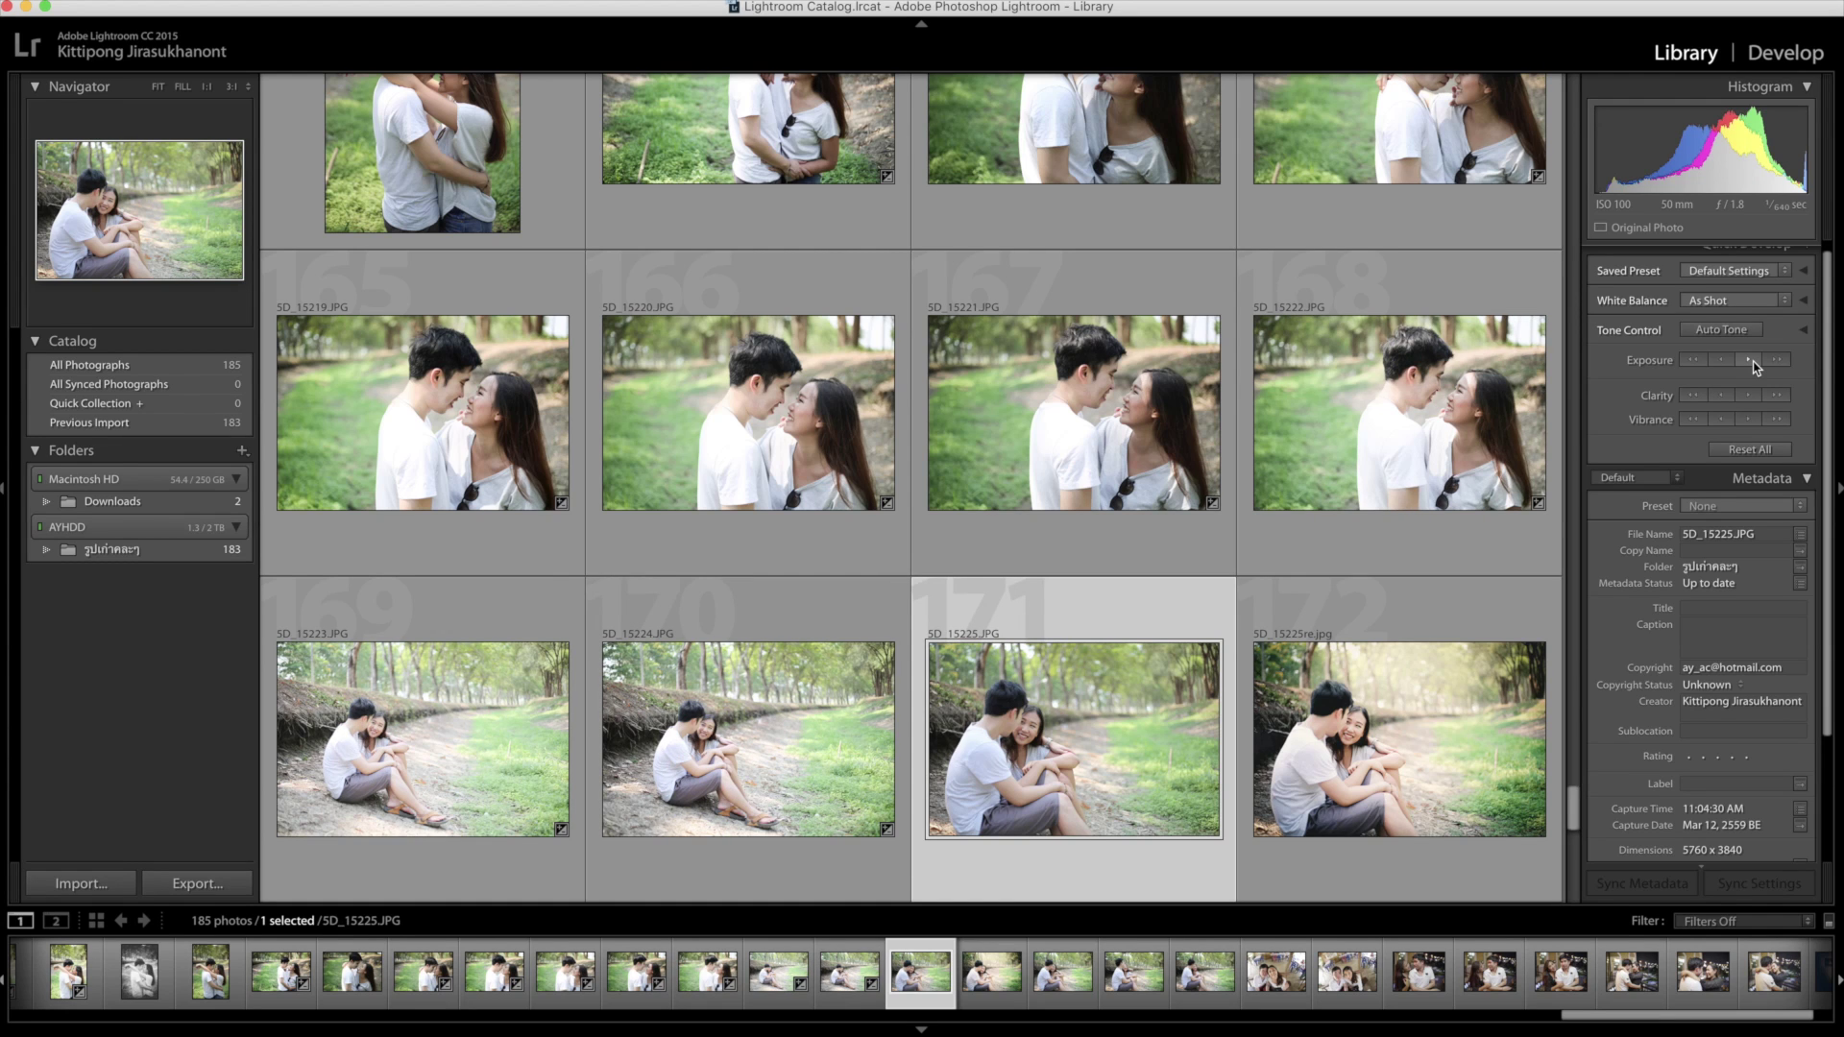
scroll(1386, 504, "up", 2)
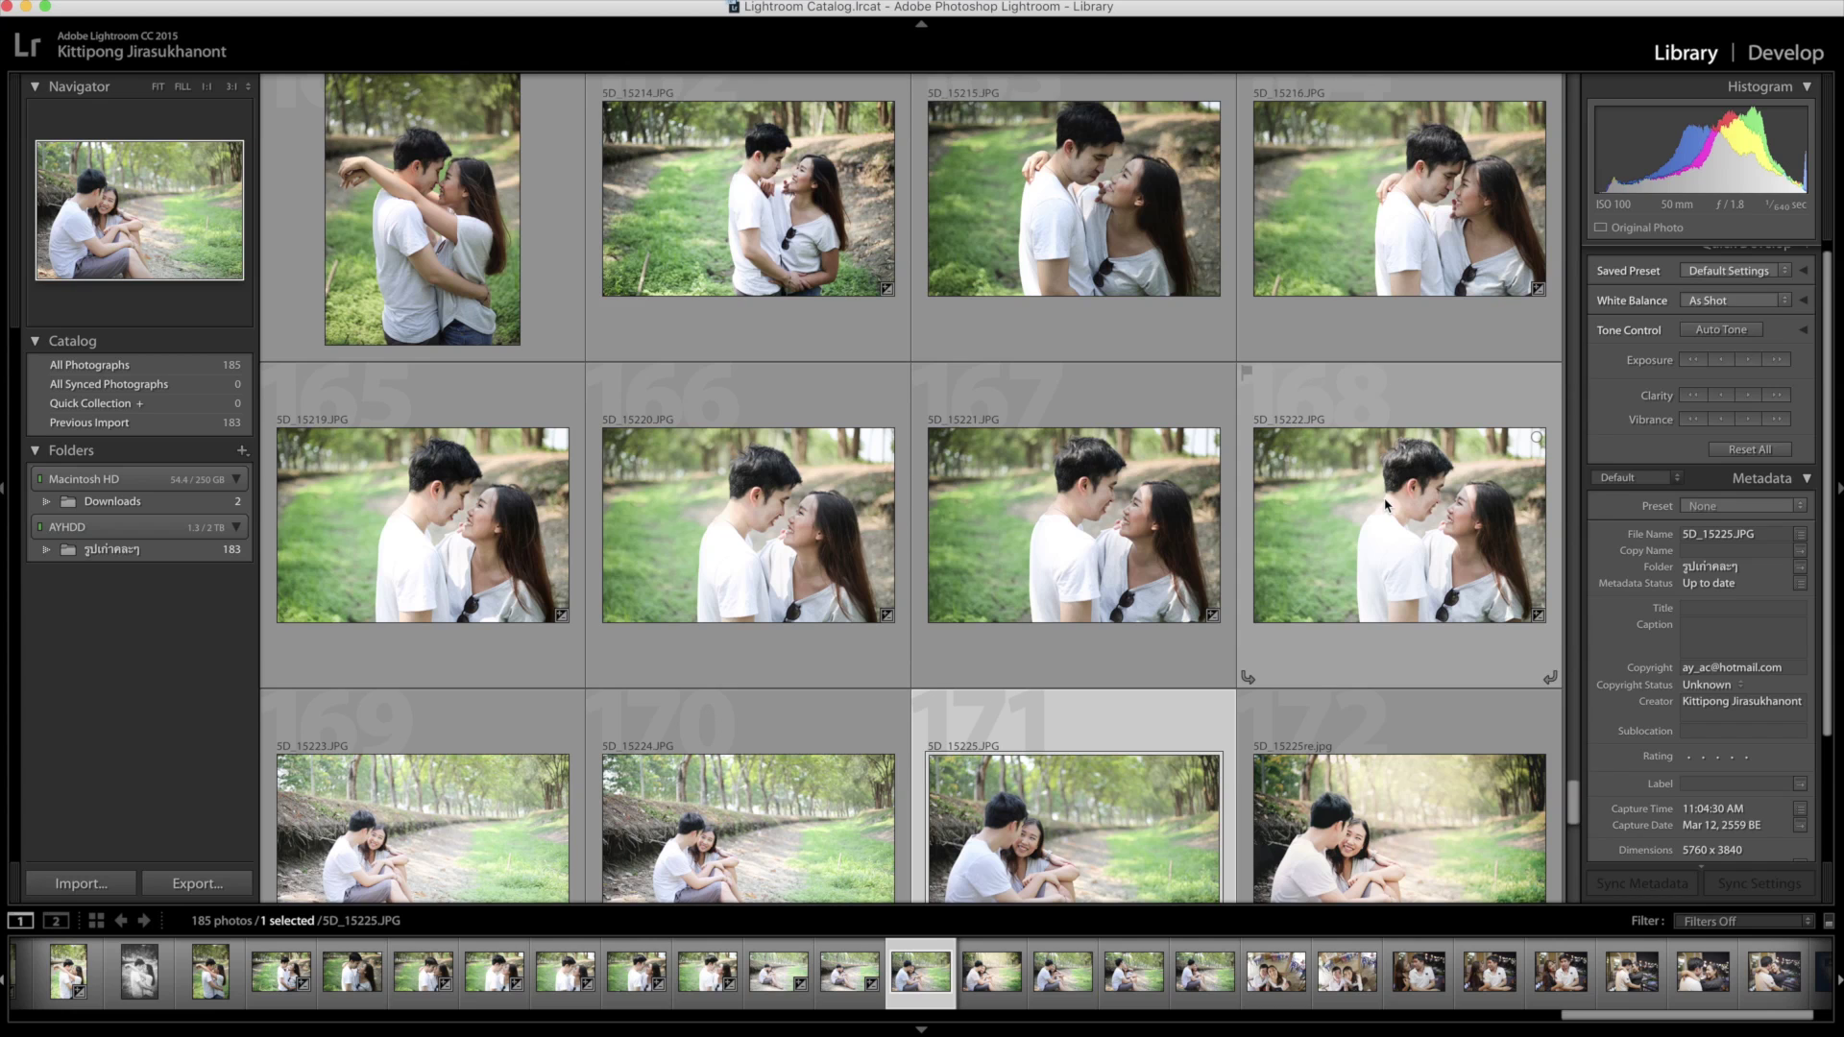
Select all 185 photos and apply one Quick Develop exposure adjustment to them
key("ctrl+a")
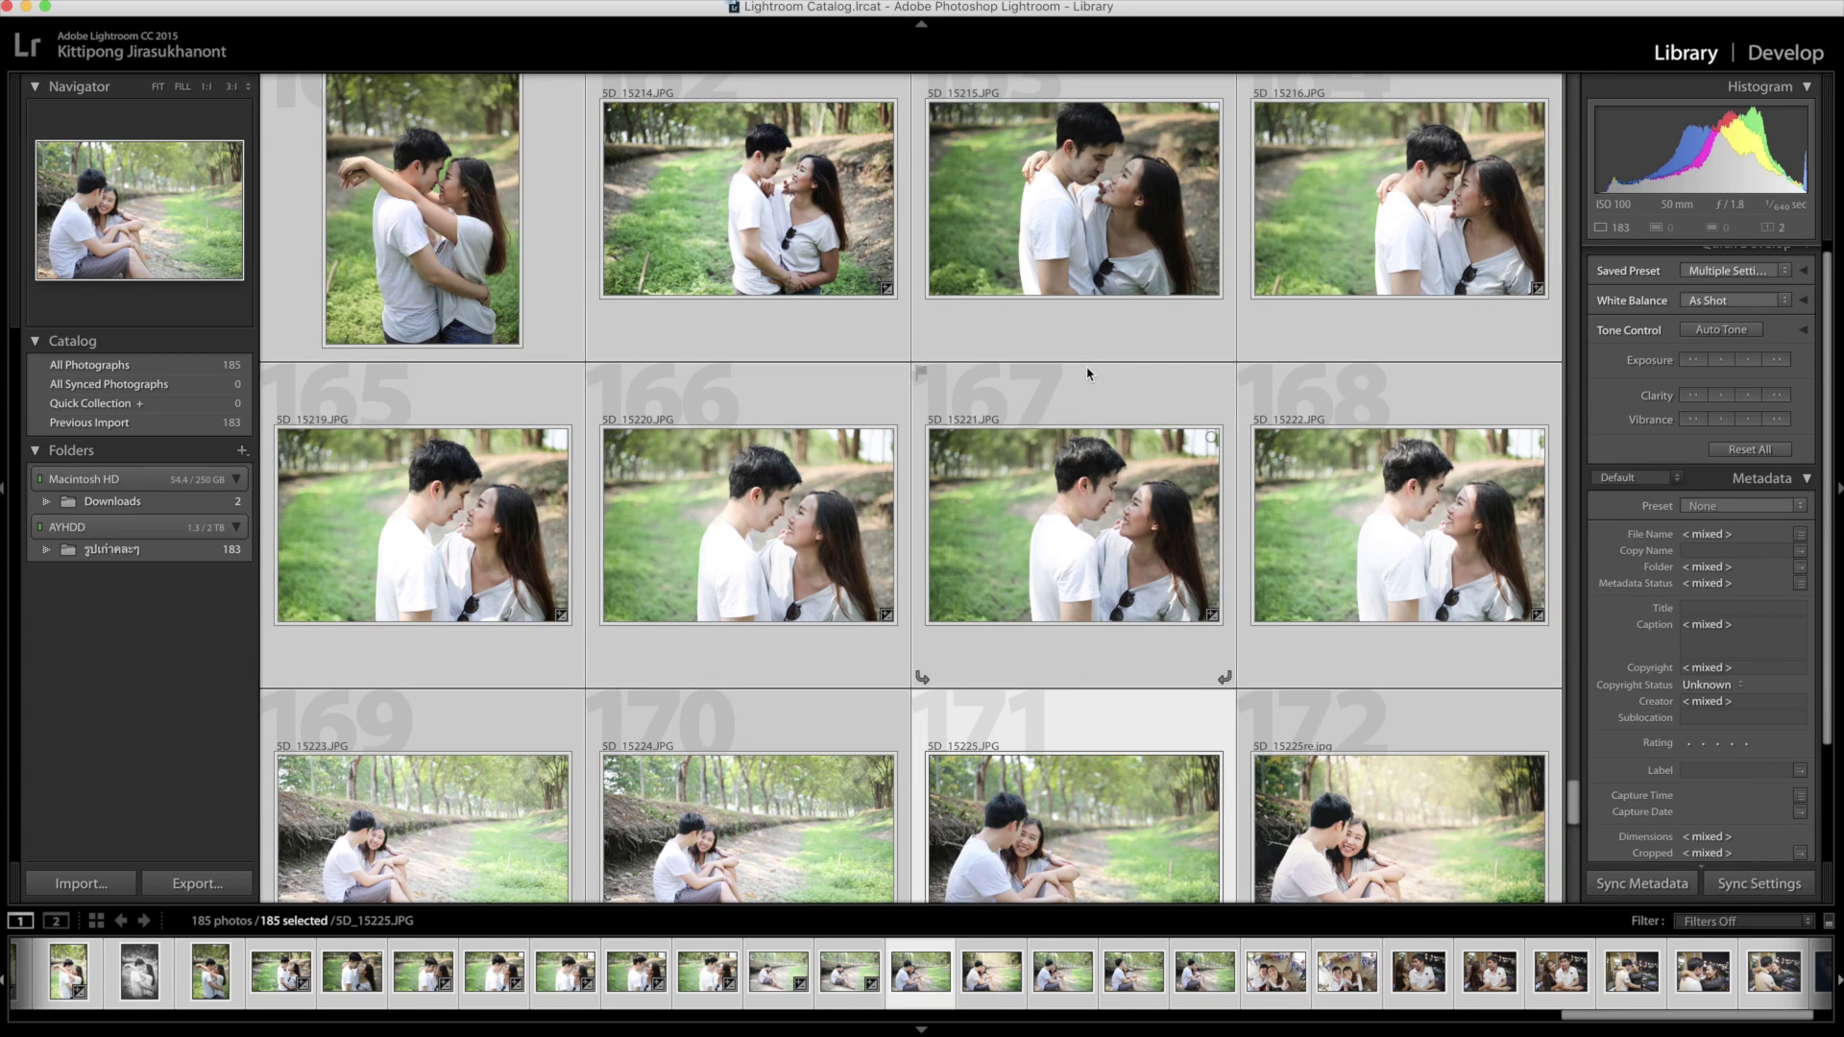
scroll(1088, 373, "up", 1)
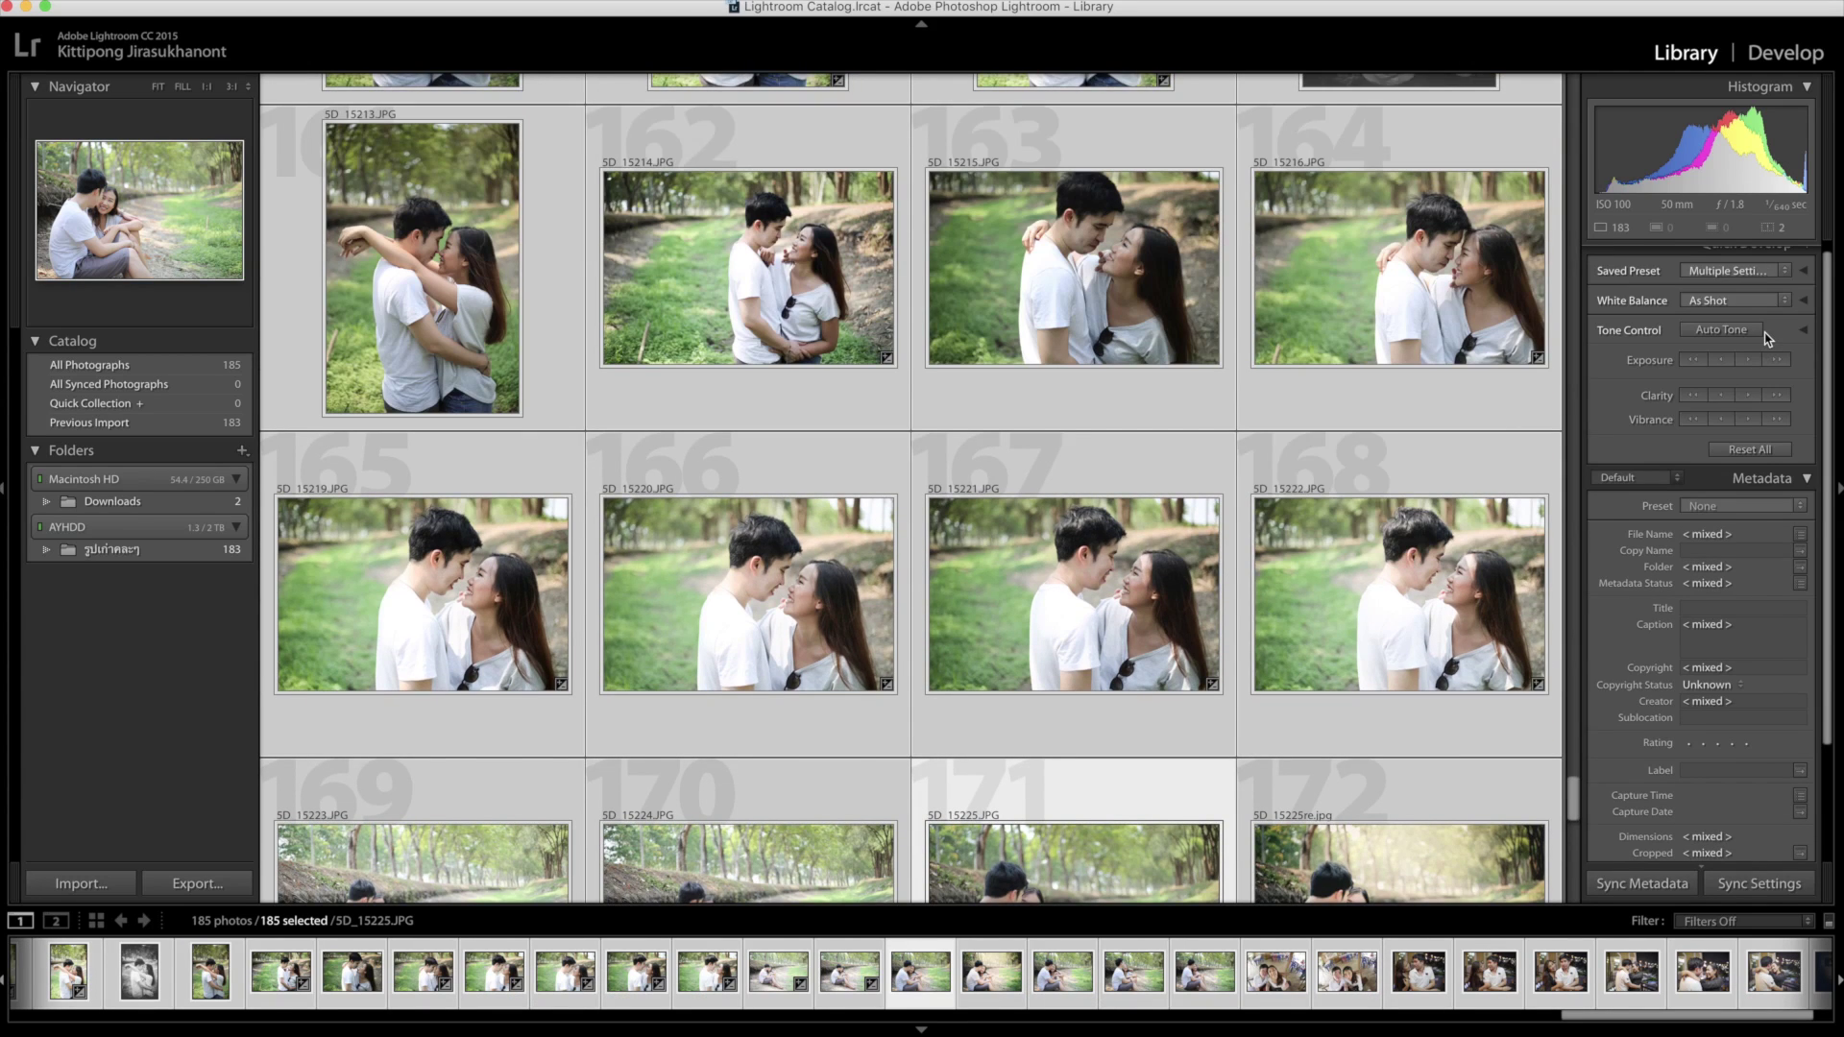
left_click(1803, 52)
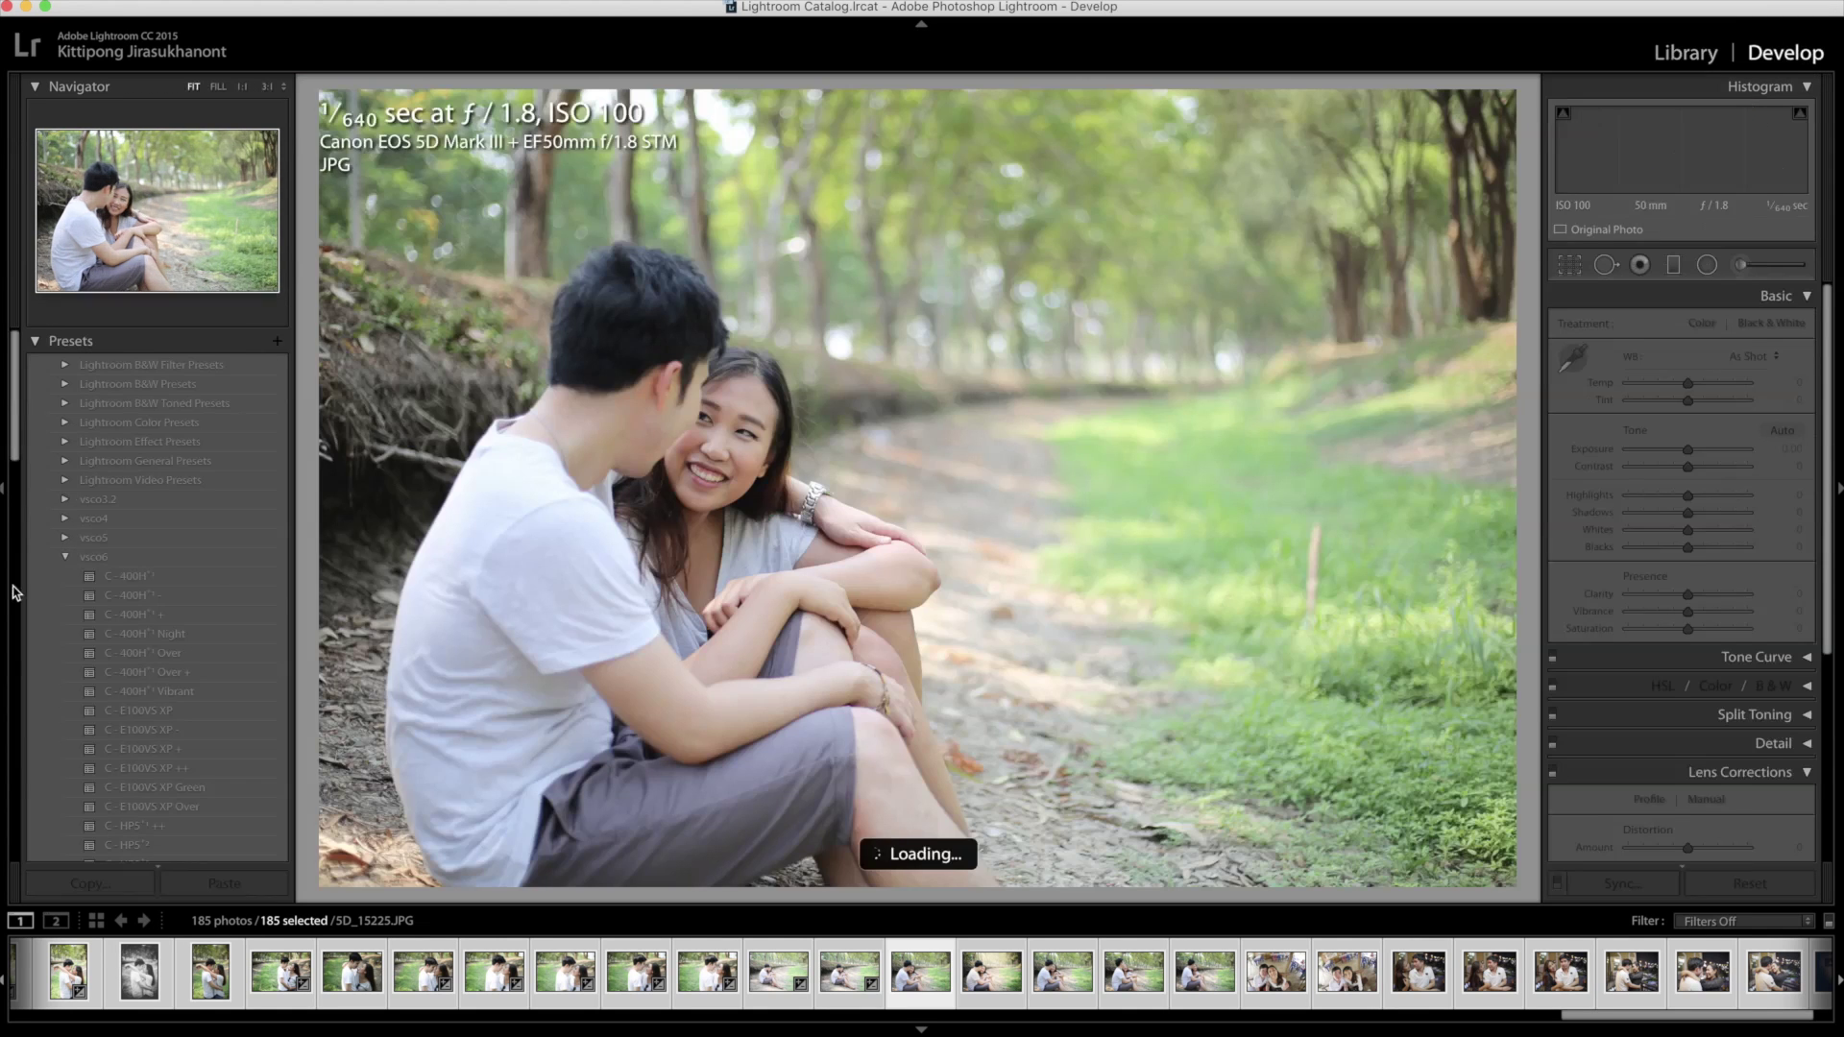
left_click(1717, 55)
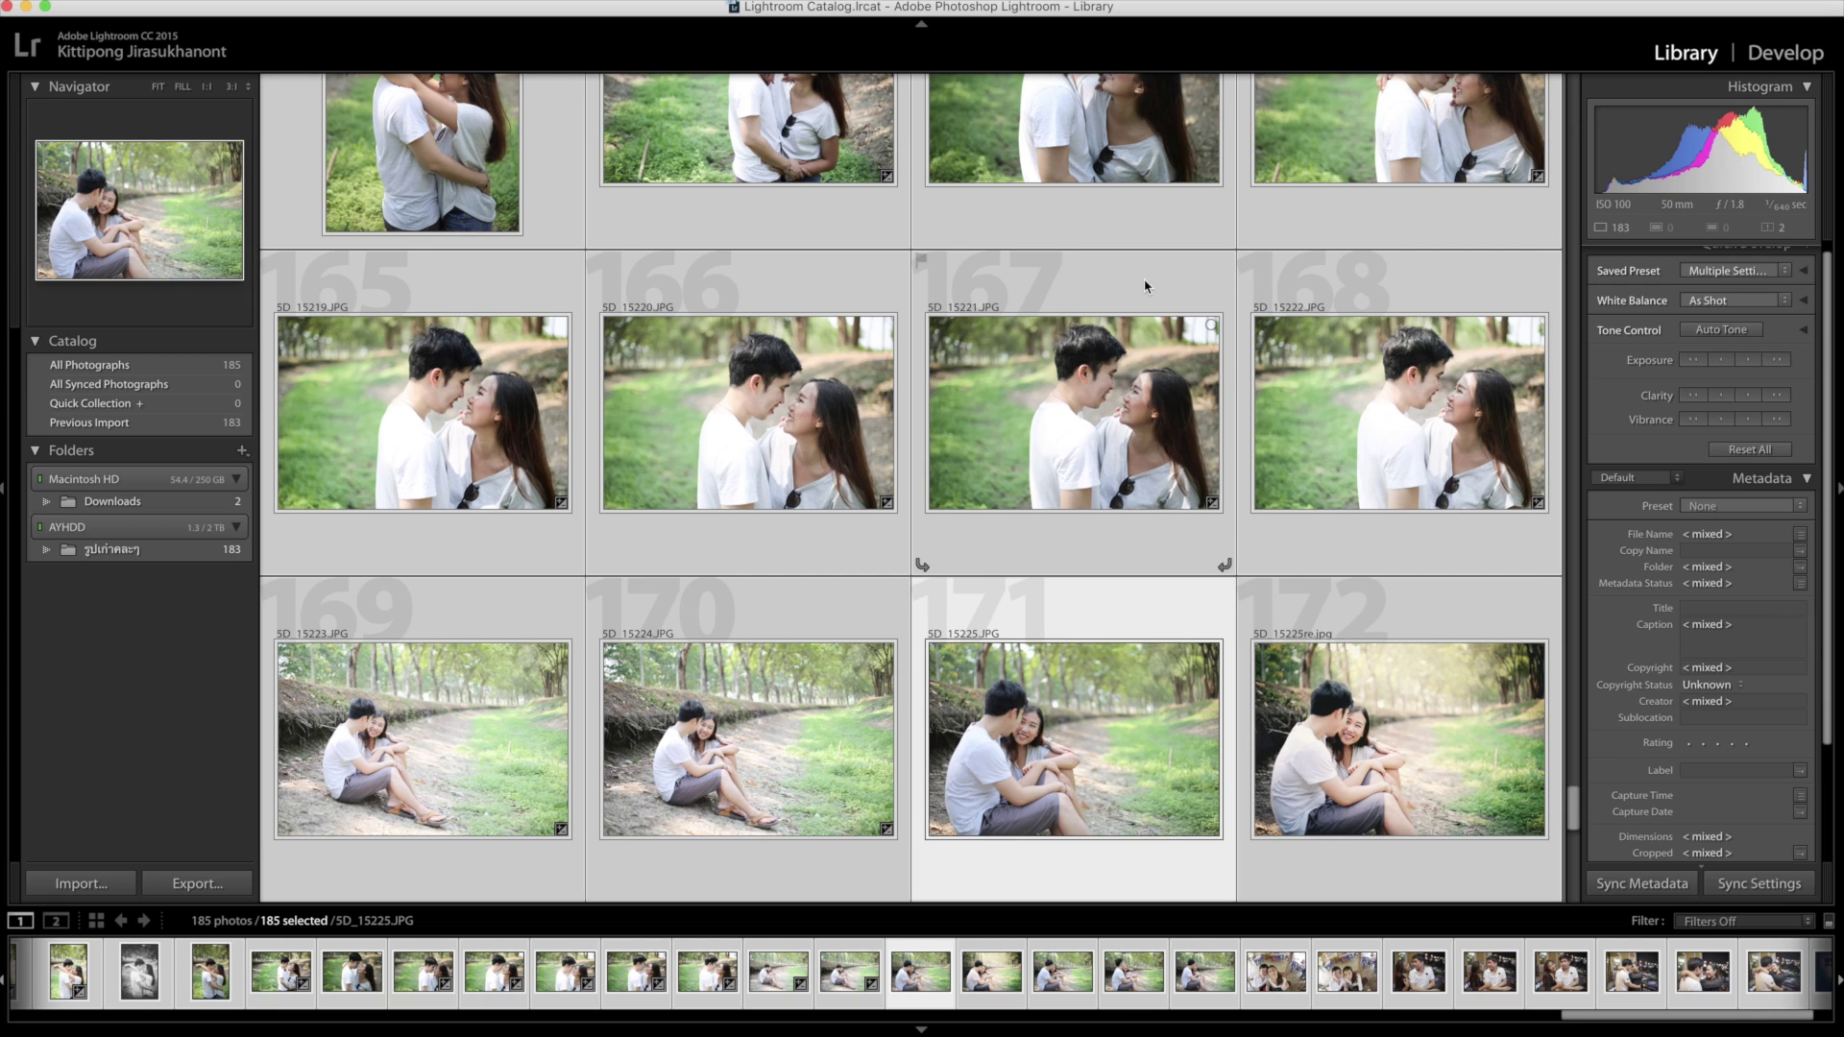
left_click(1748, 360)
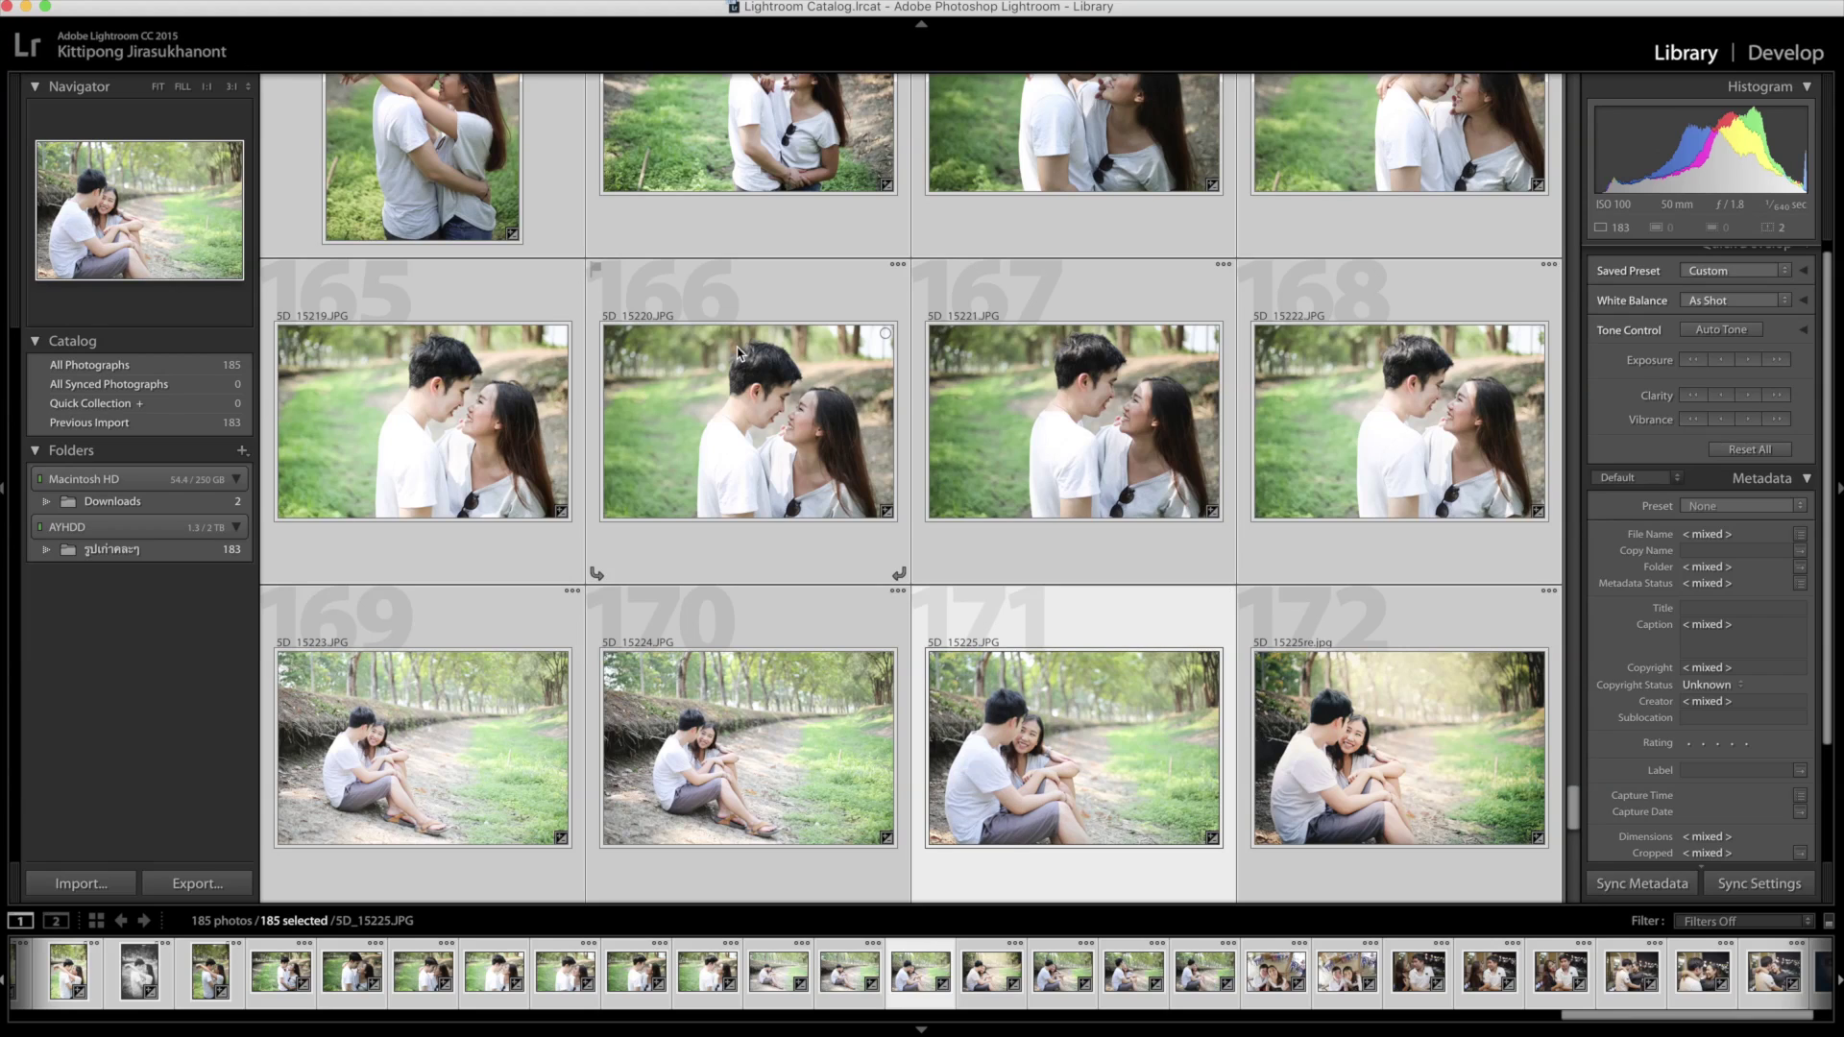
Check 5D_15220 and 5D_15222 in Loupe, then reselect all 185 photos
double_click(738, 353)
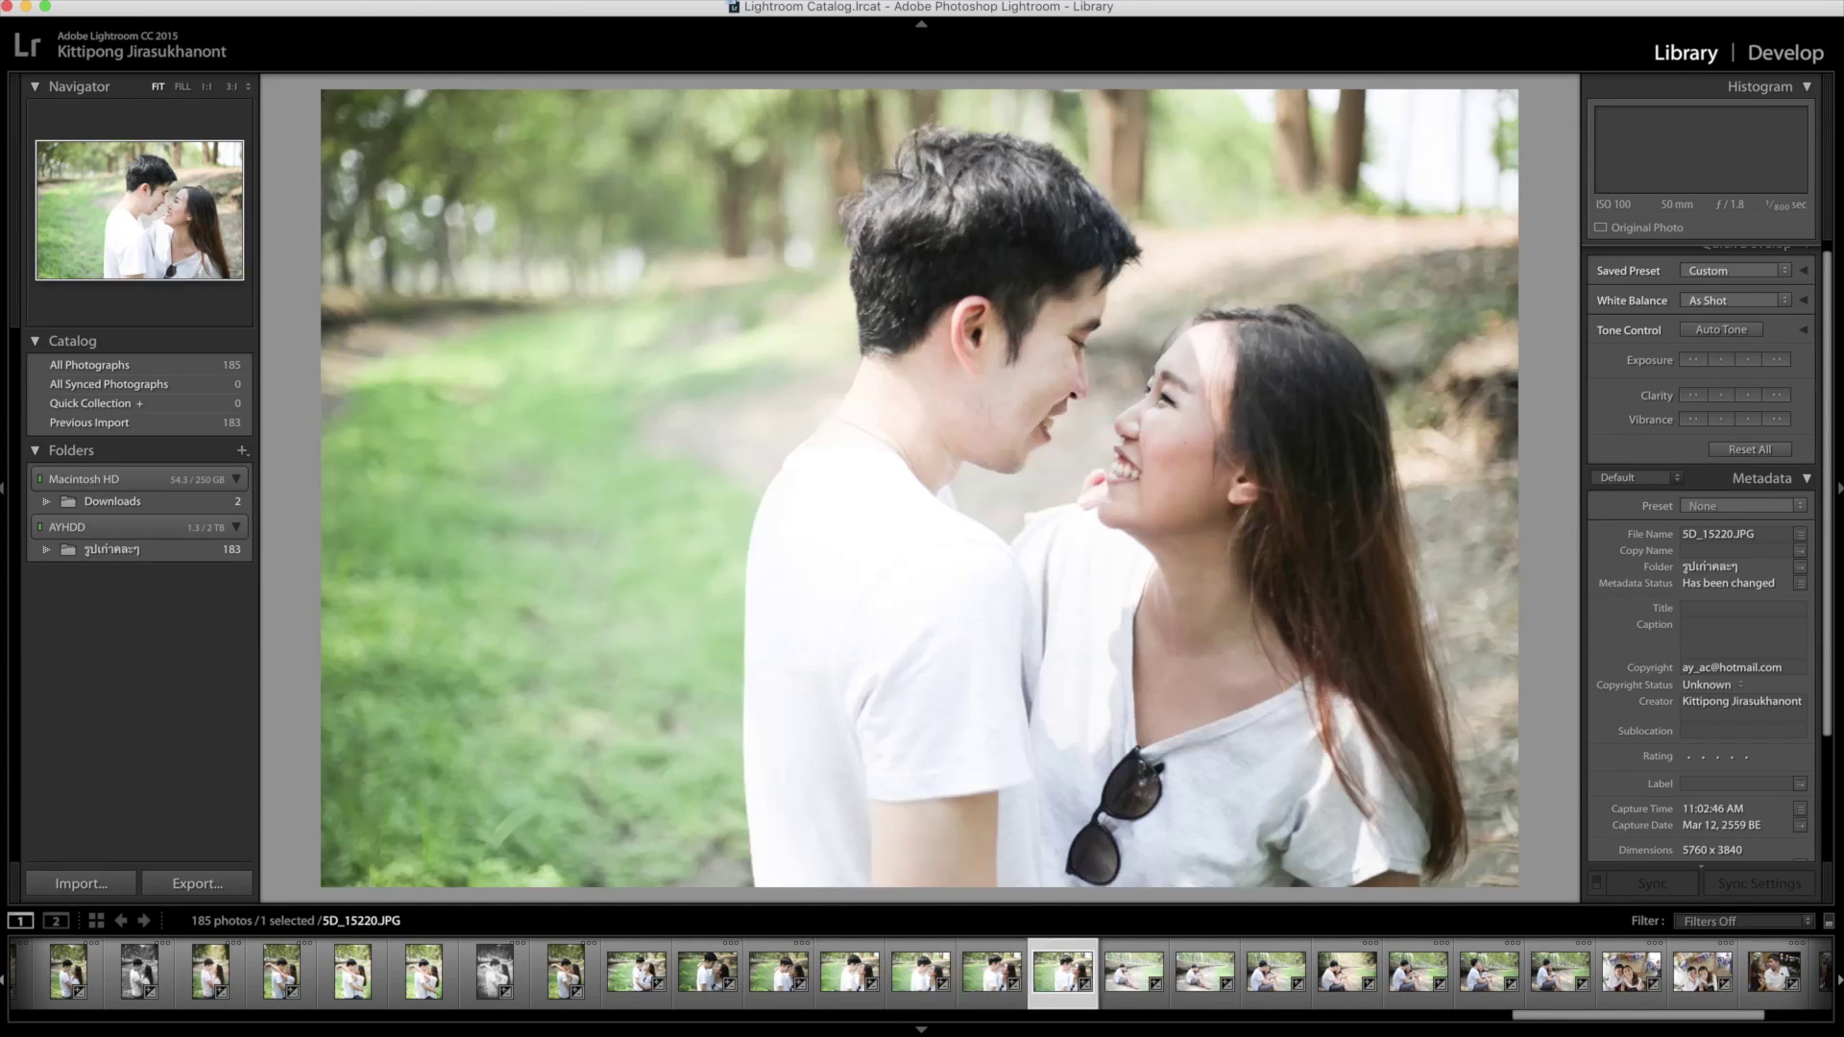
key("Right")
key("Right")
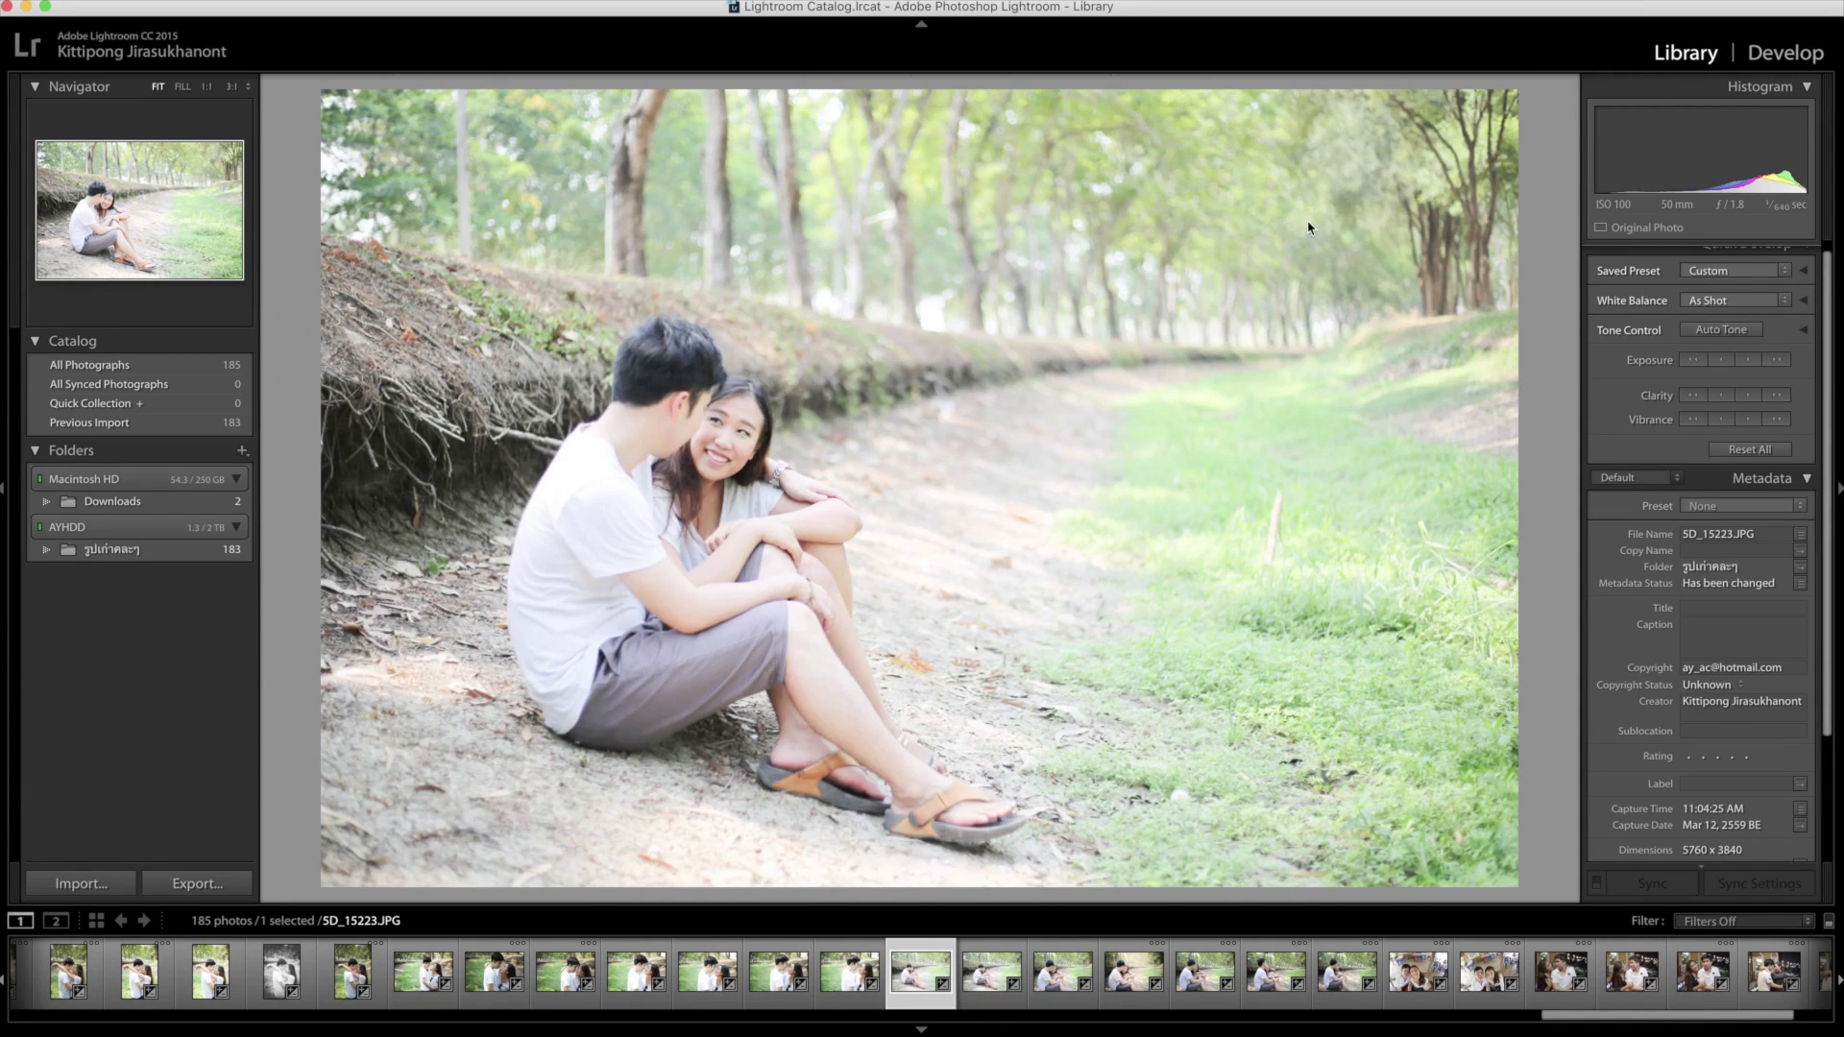
key("g")
key("super+a")
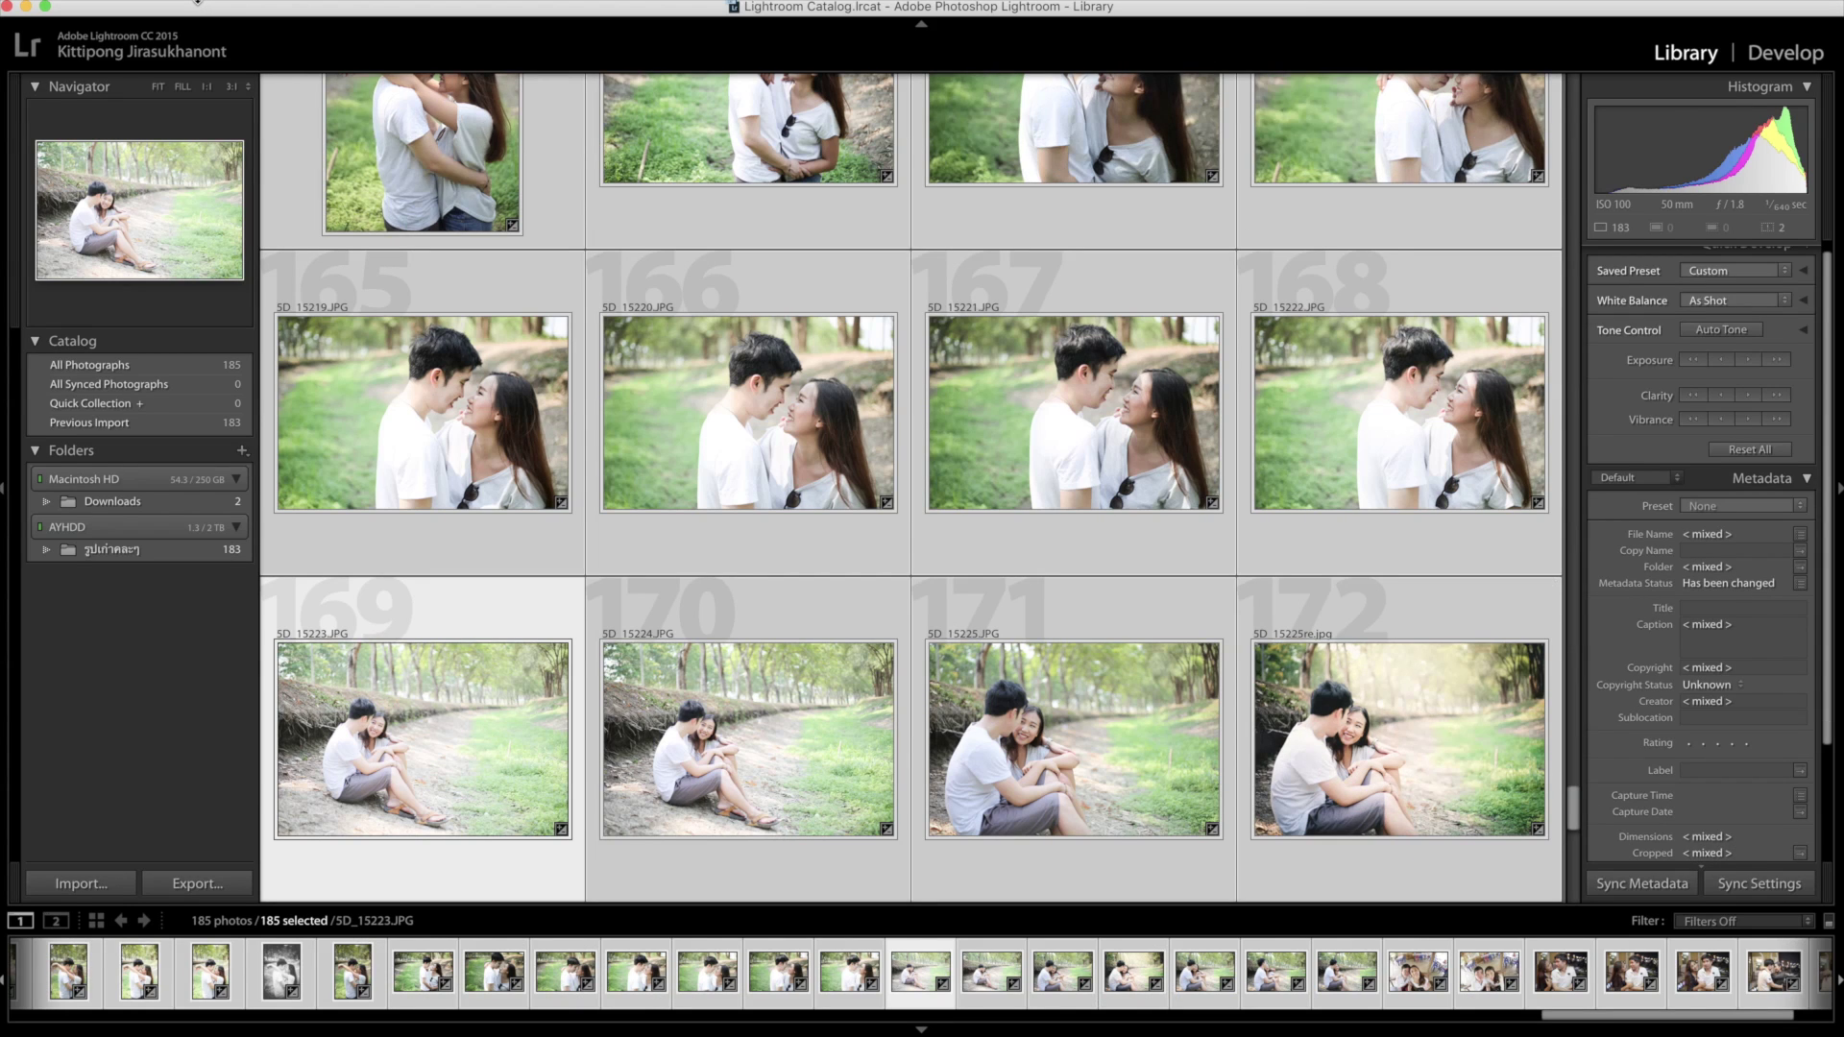
Build standard-sized previews for all selected photos via Library > Previews
left_click(129, 1)
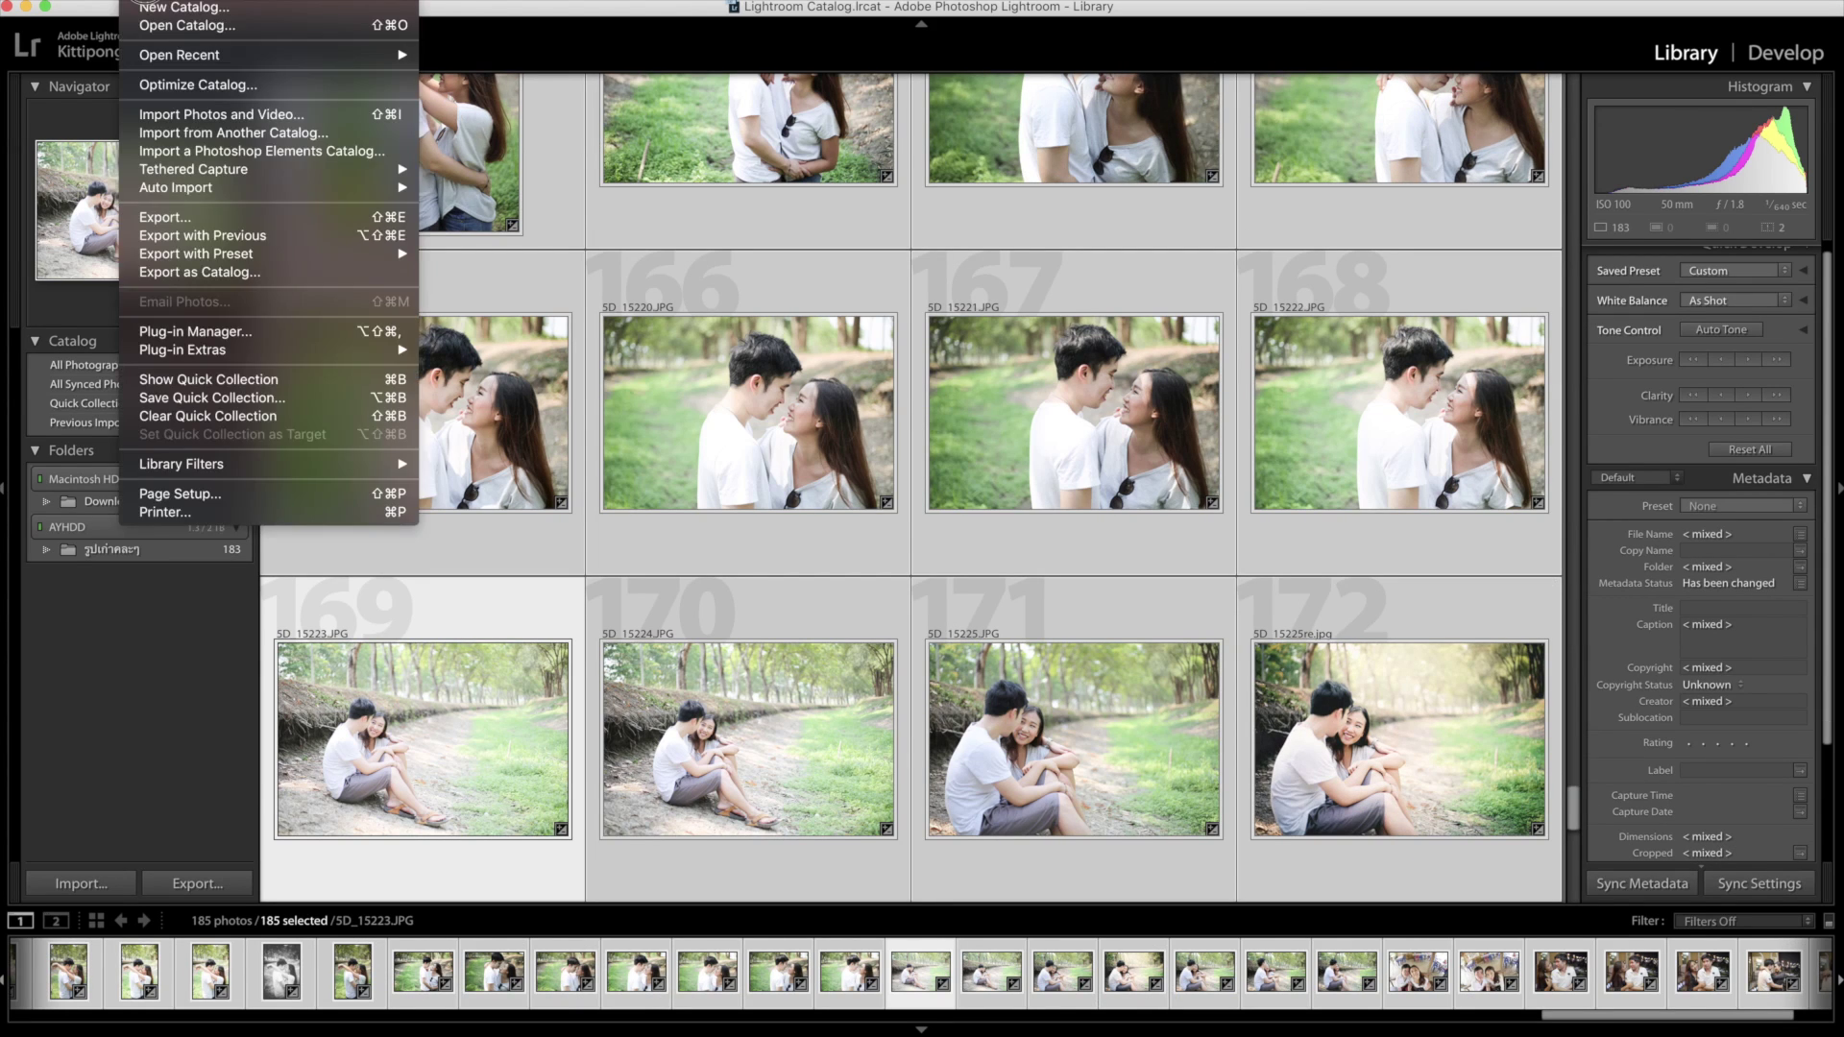
left_click(219, 2)
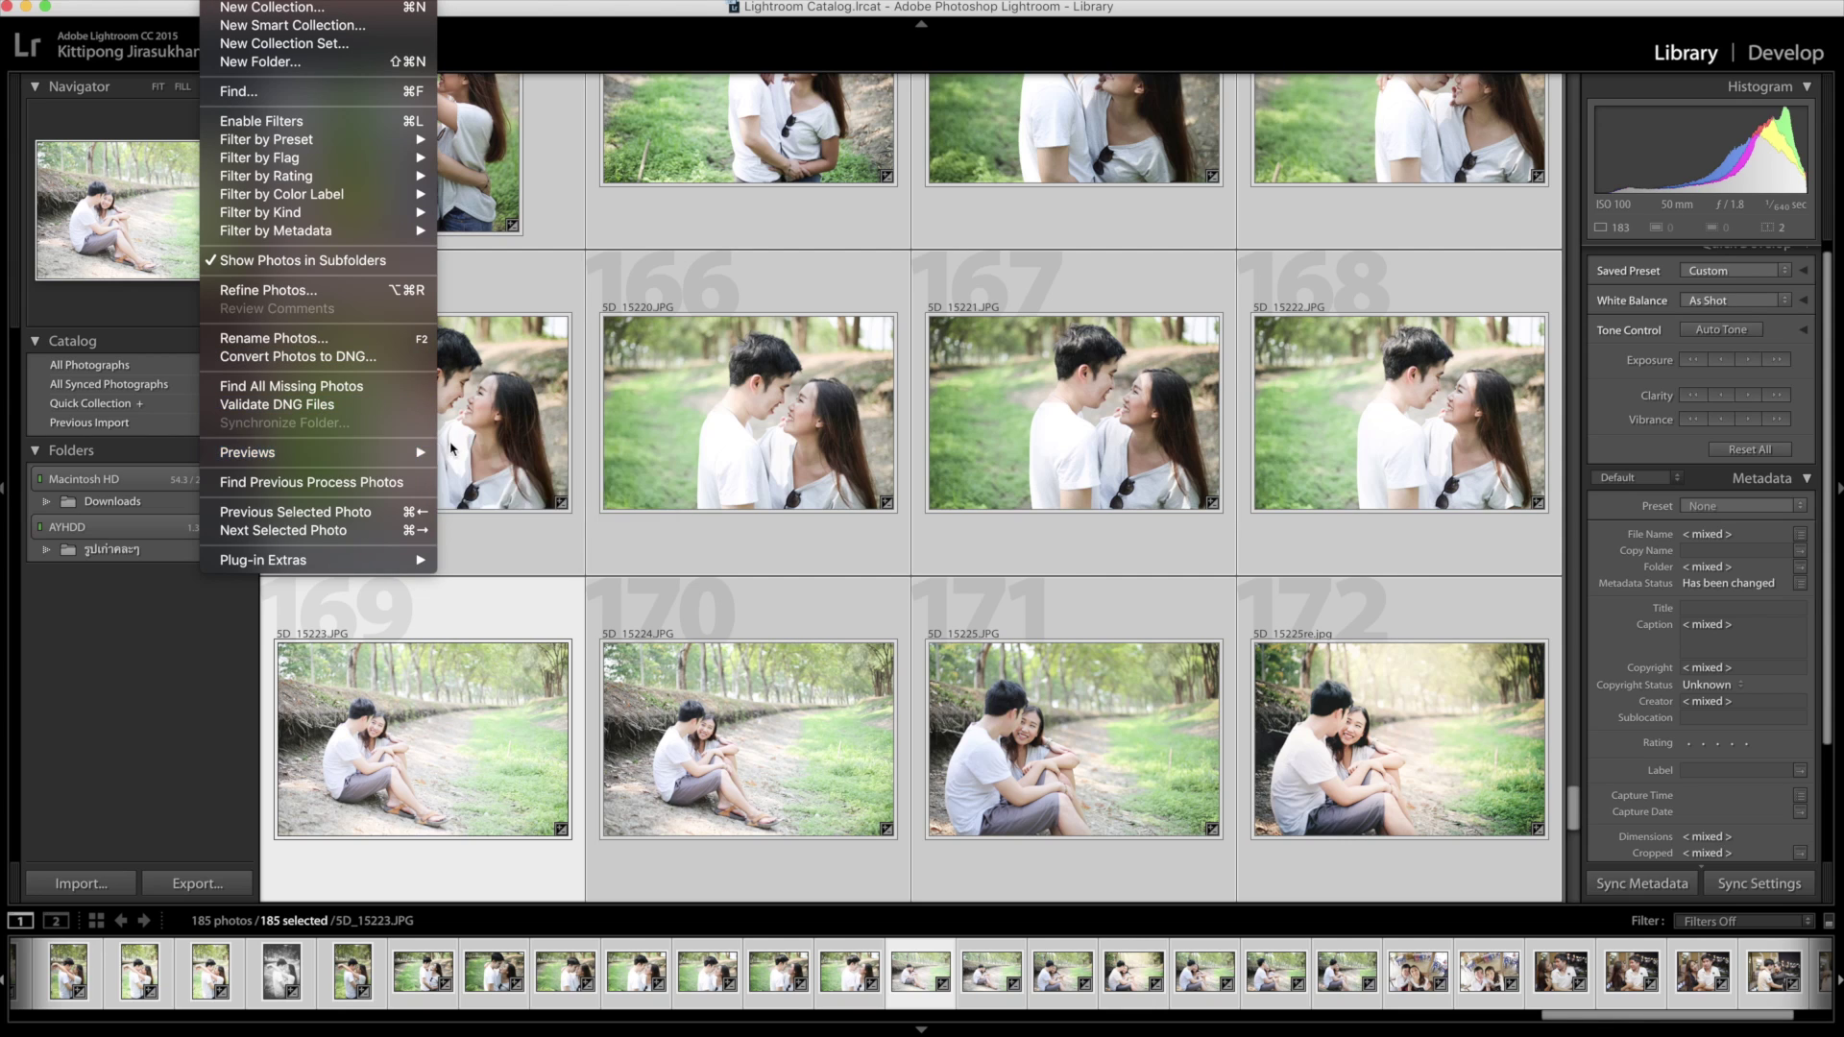
mouse_move(248, 452)
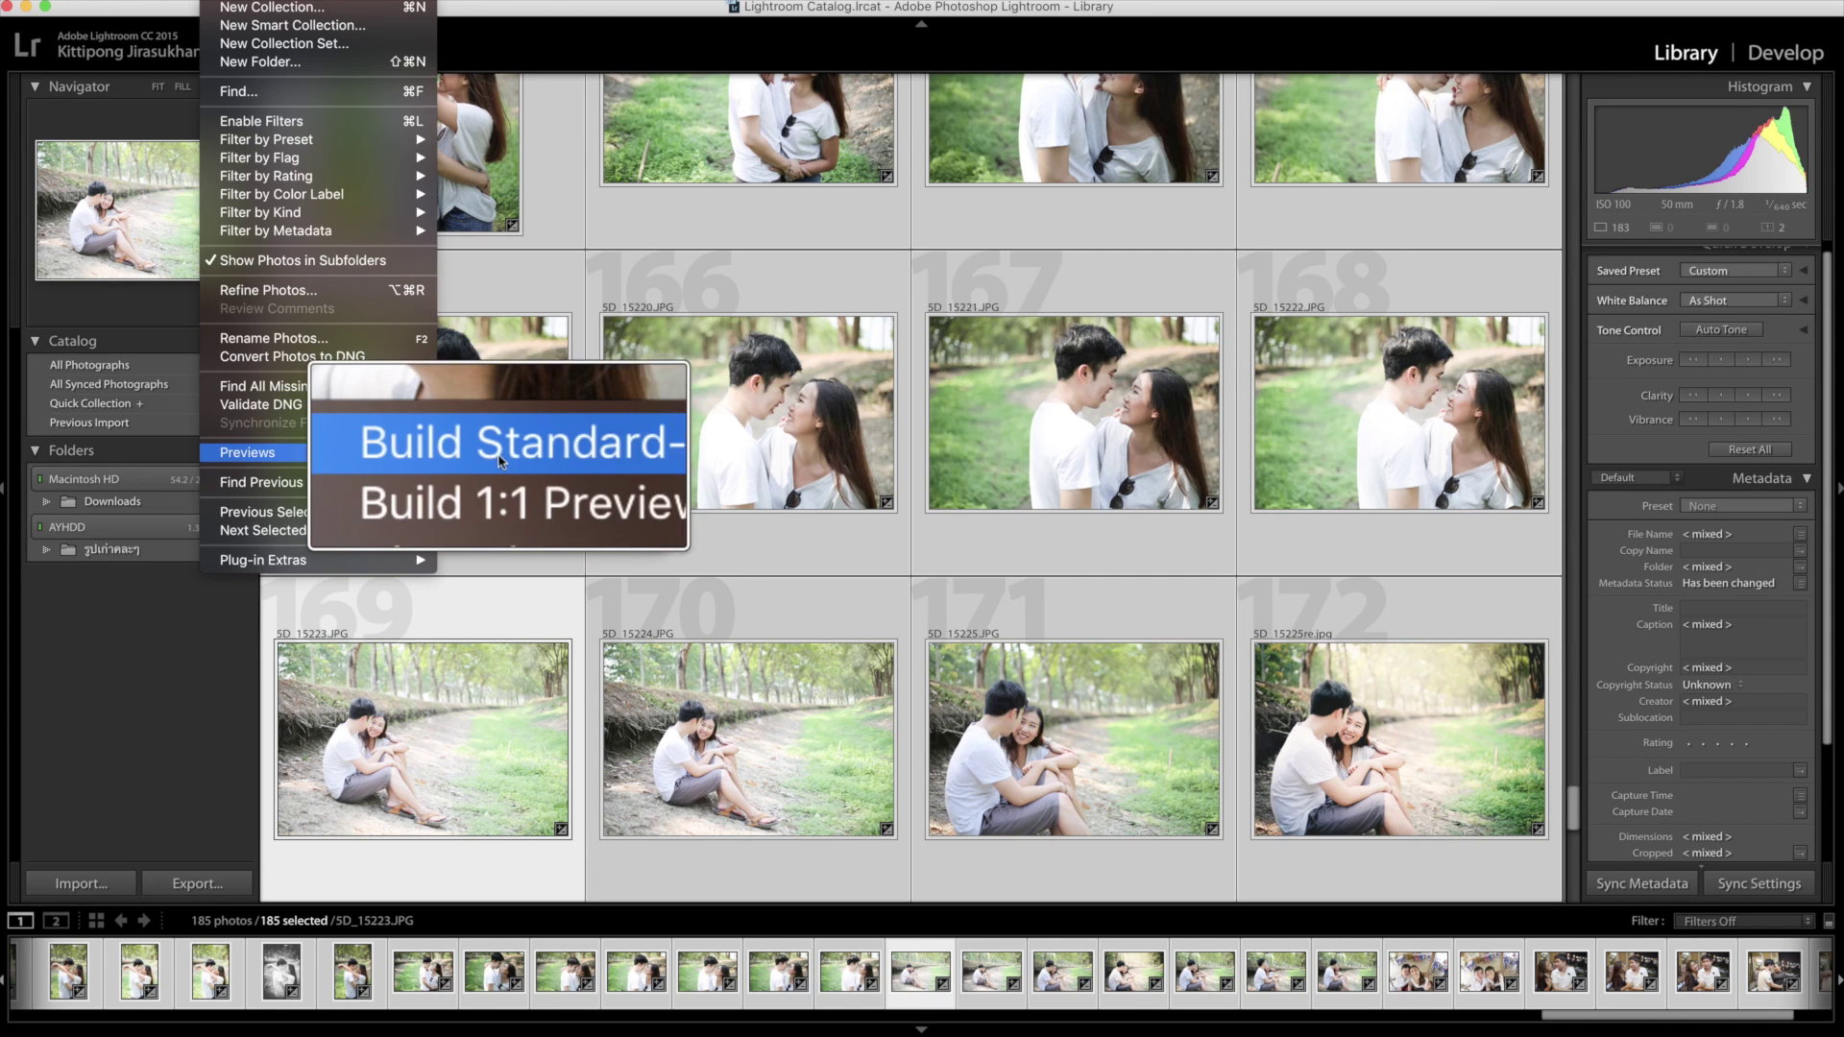
left_click(498, 453)
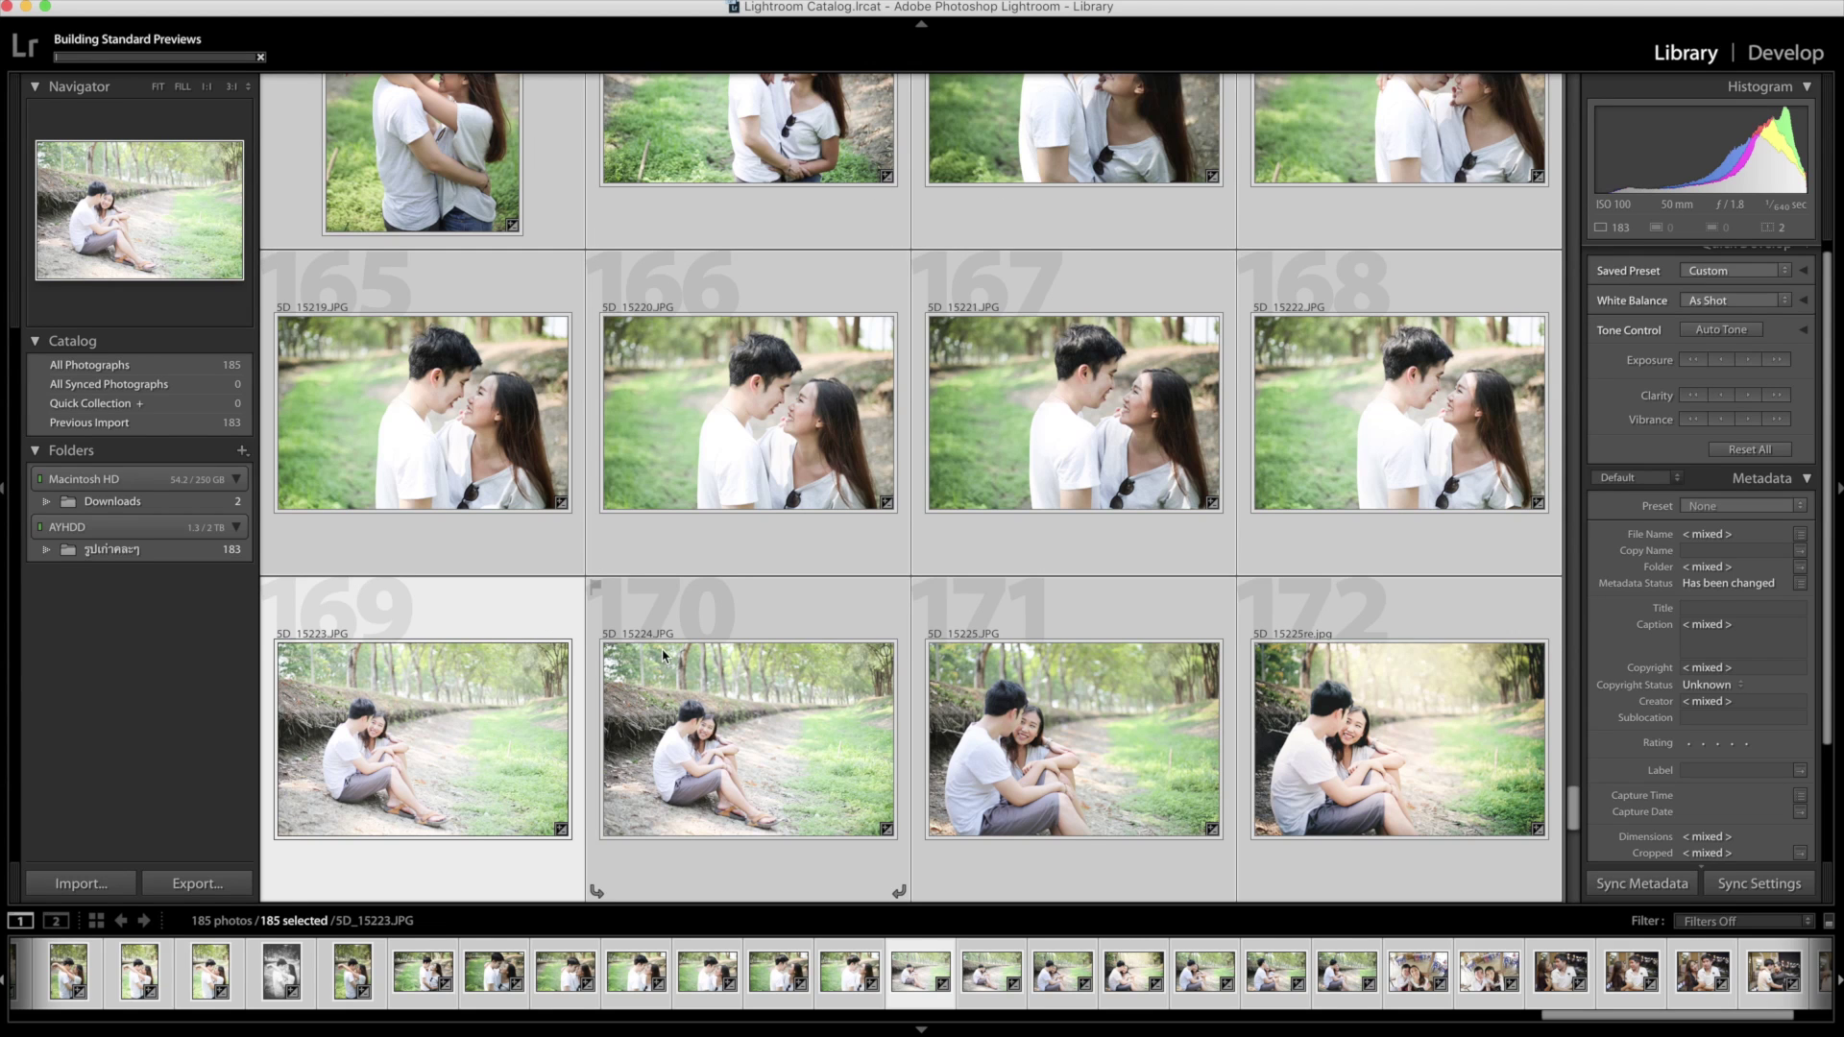
scroll(664, 656, "up", 3)
scroll(864, 692, "up", 3)
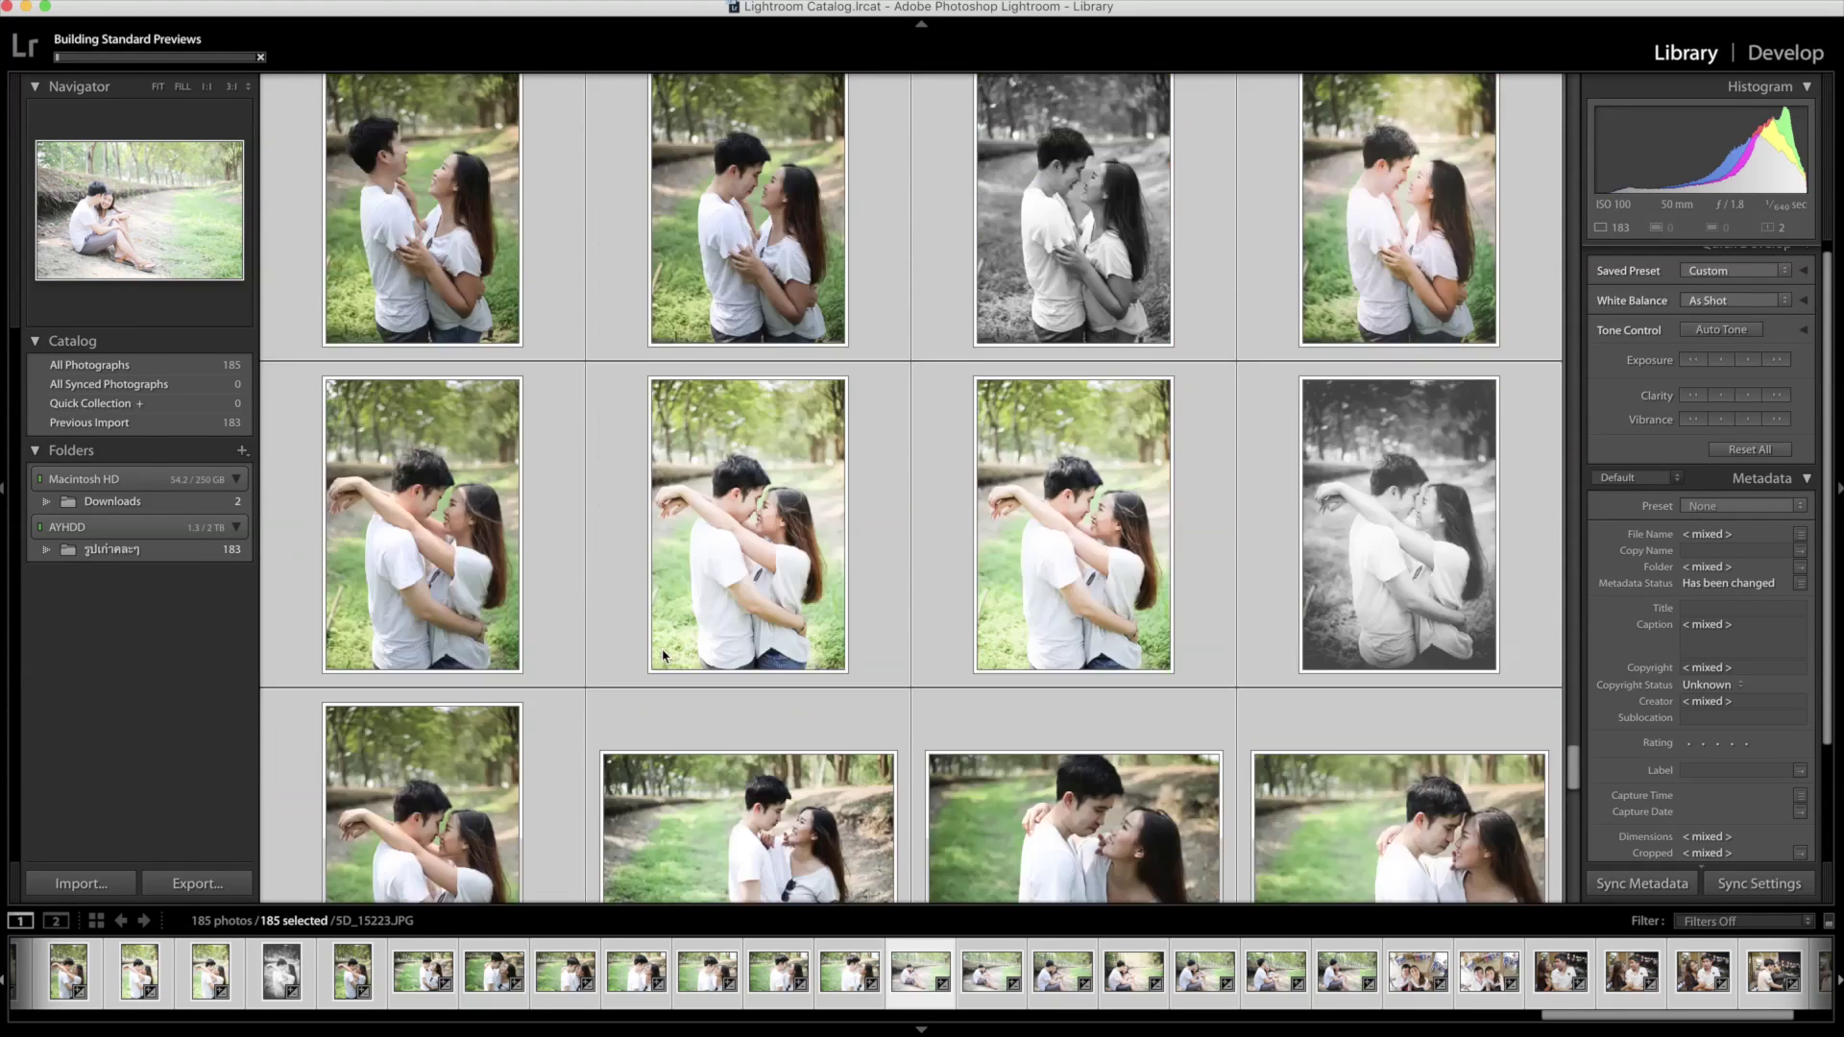
scroll(1288, 761, "up", 3)
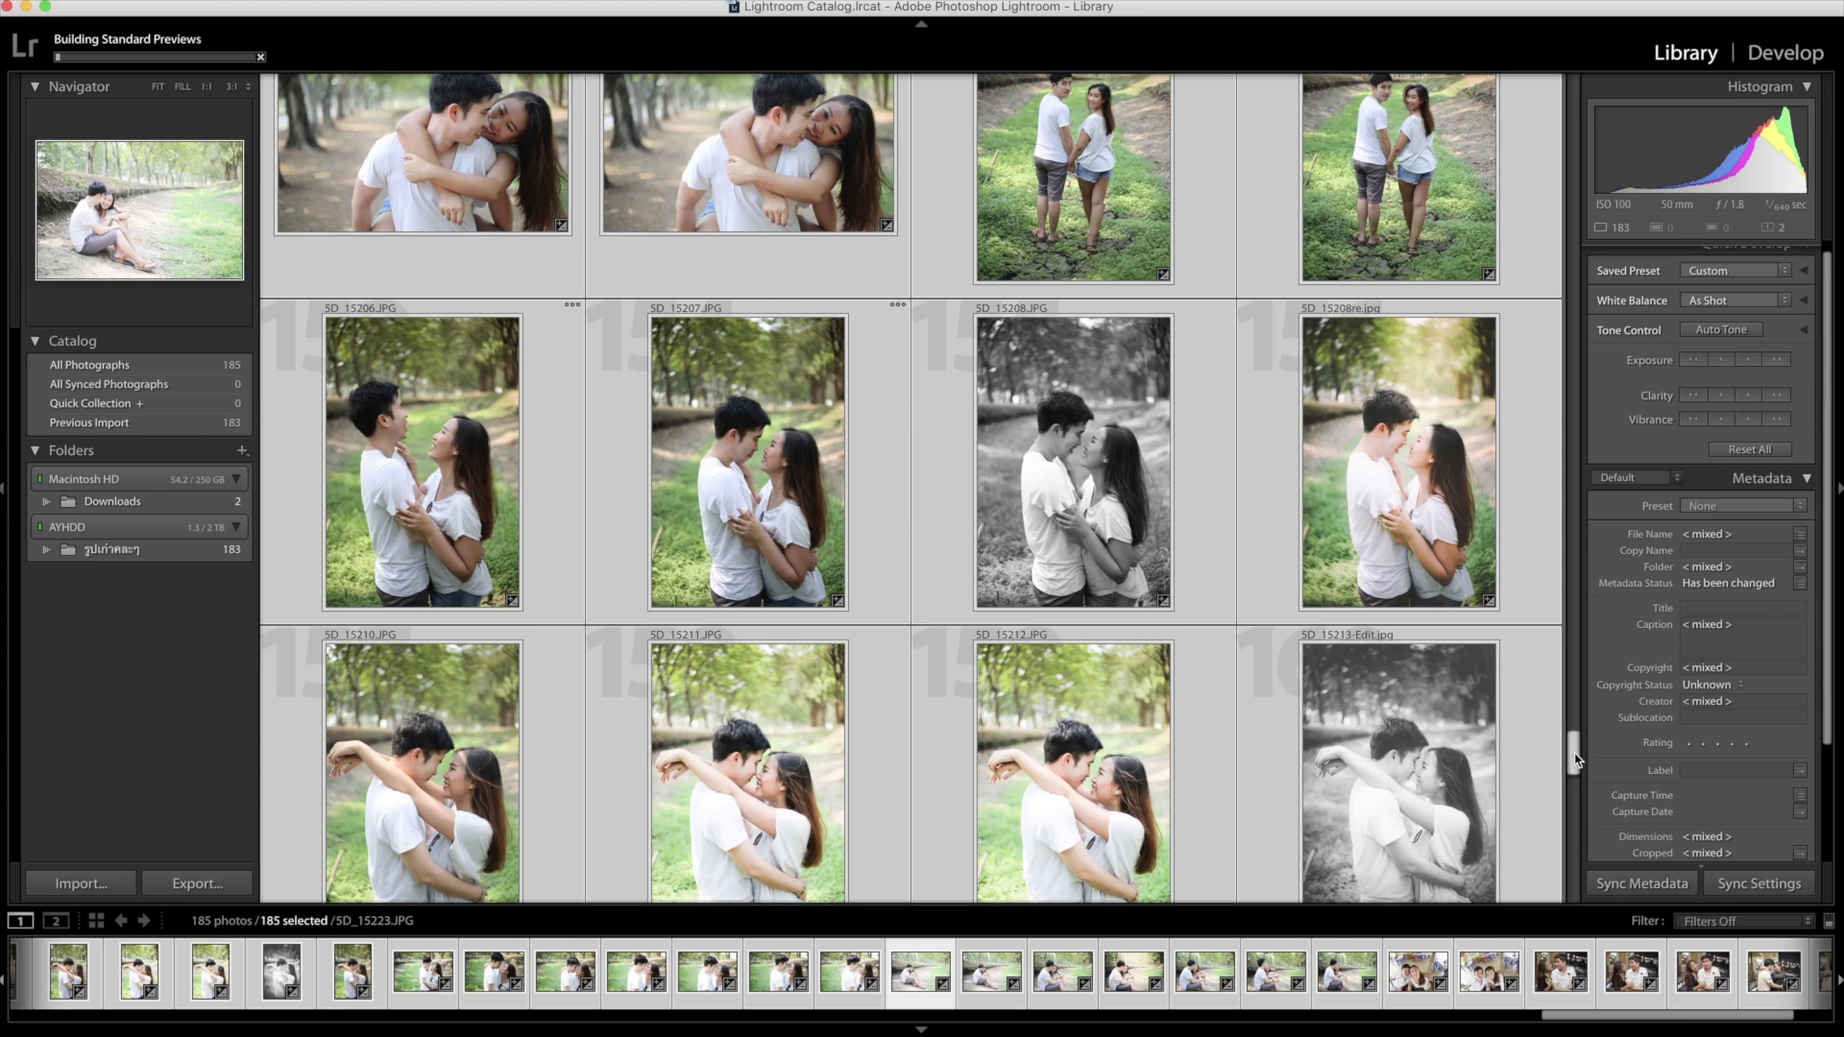
left_click_drag(1574, 754, 1547, 101)
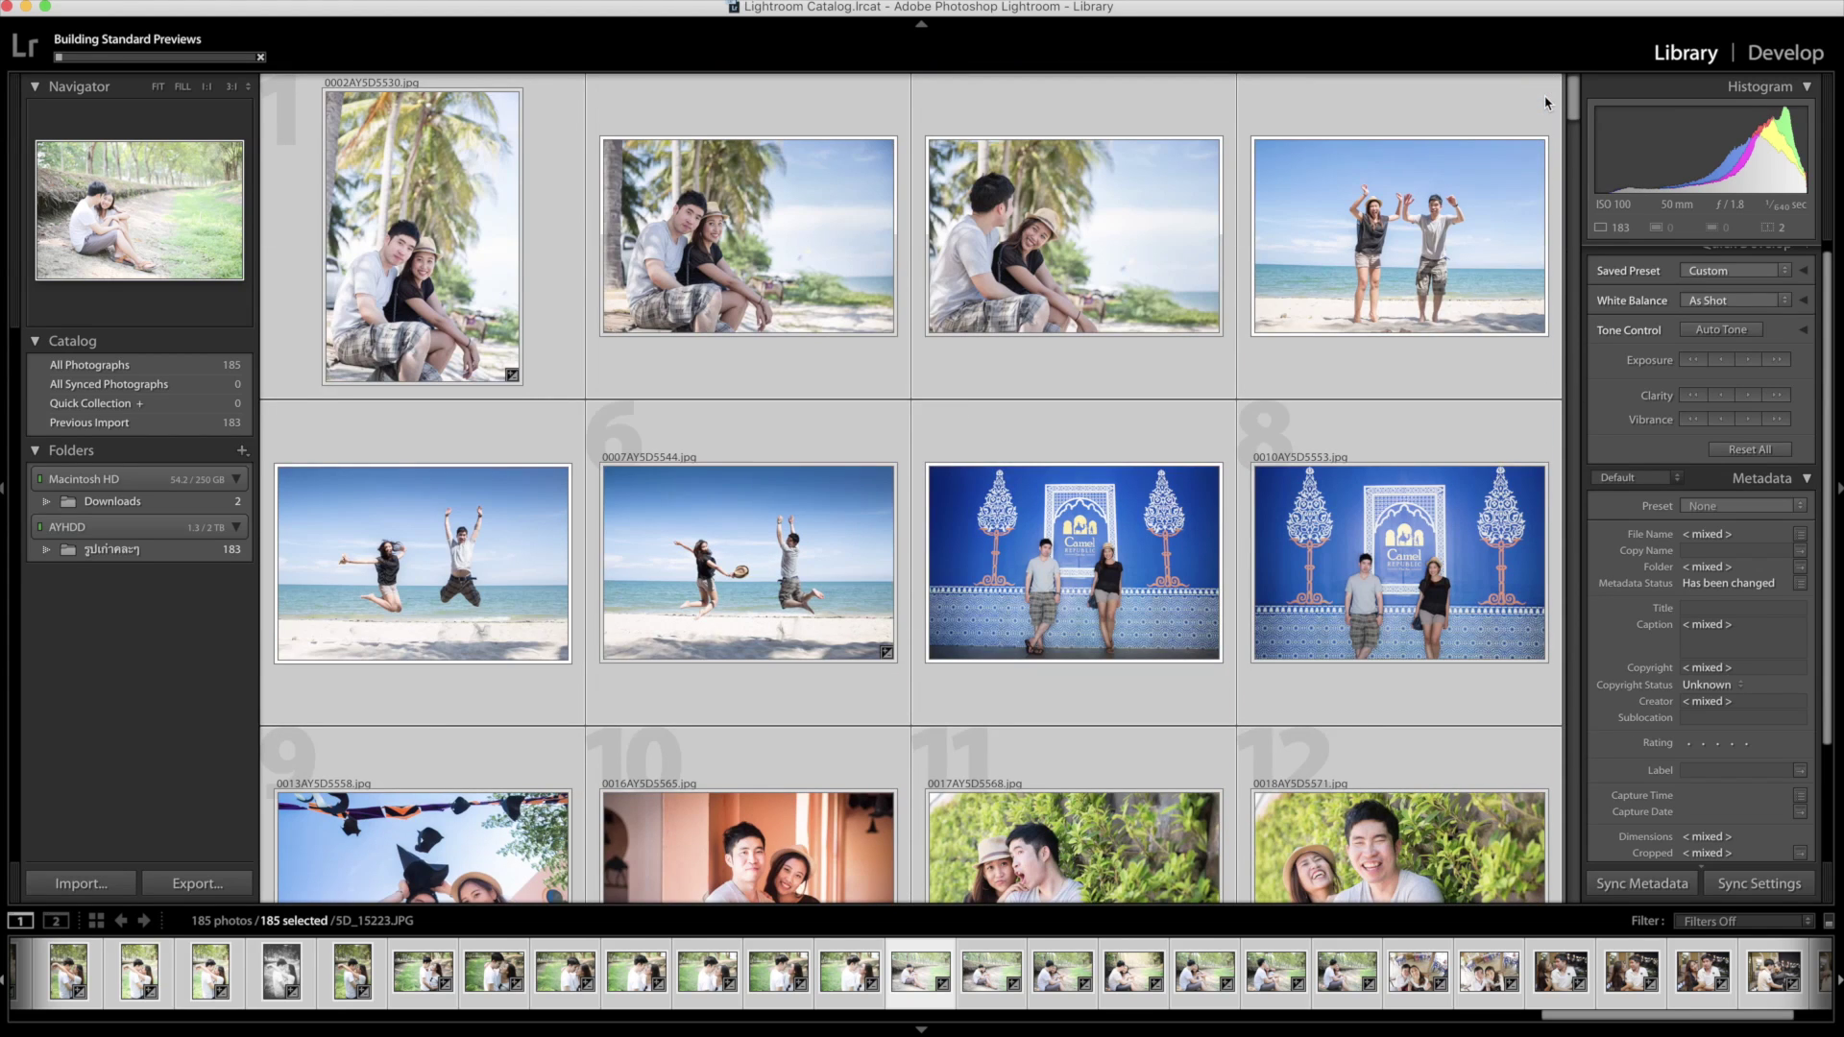
Deselect all and browse the first beach photos in Loupe before returning to the grid
key("super+d")
double_click(475, 255)
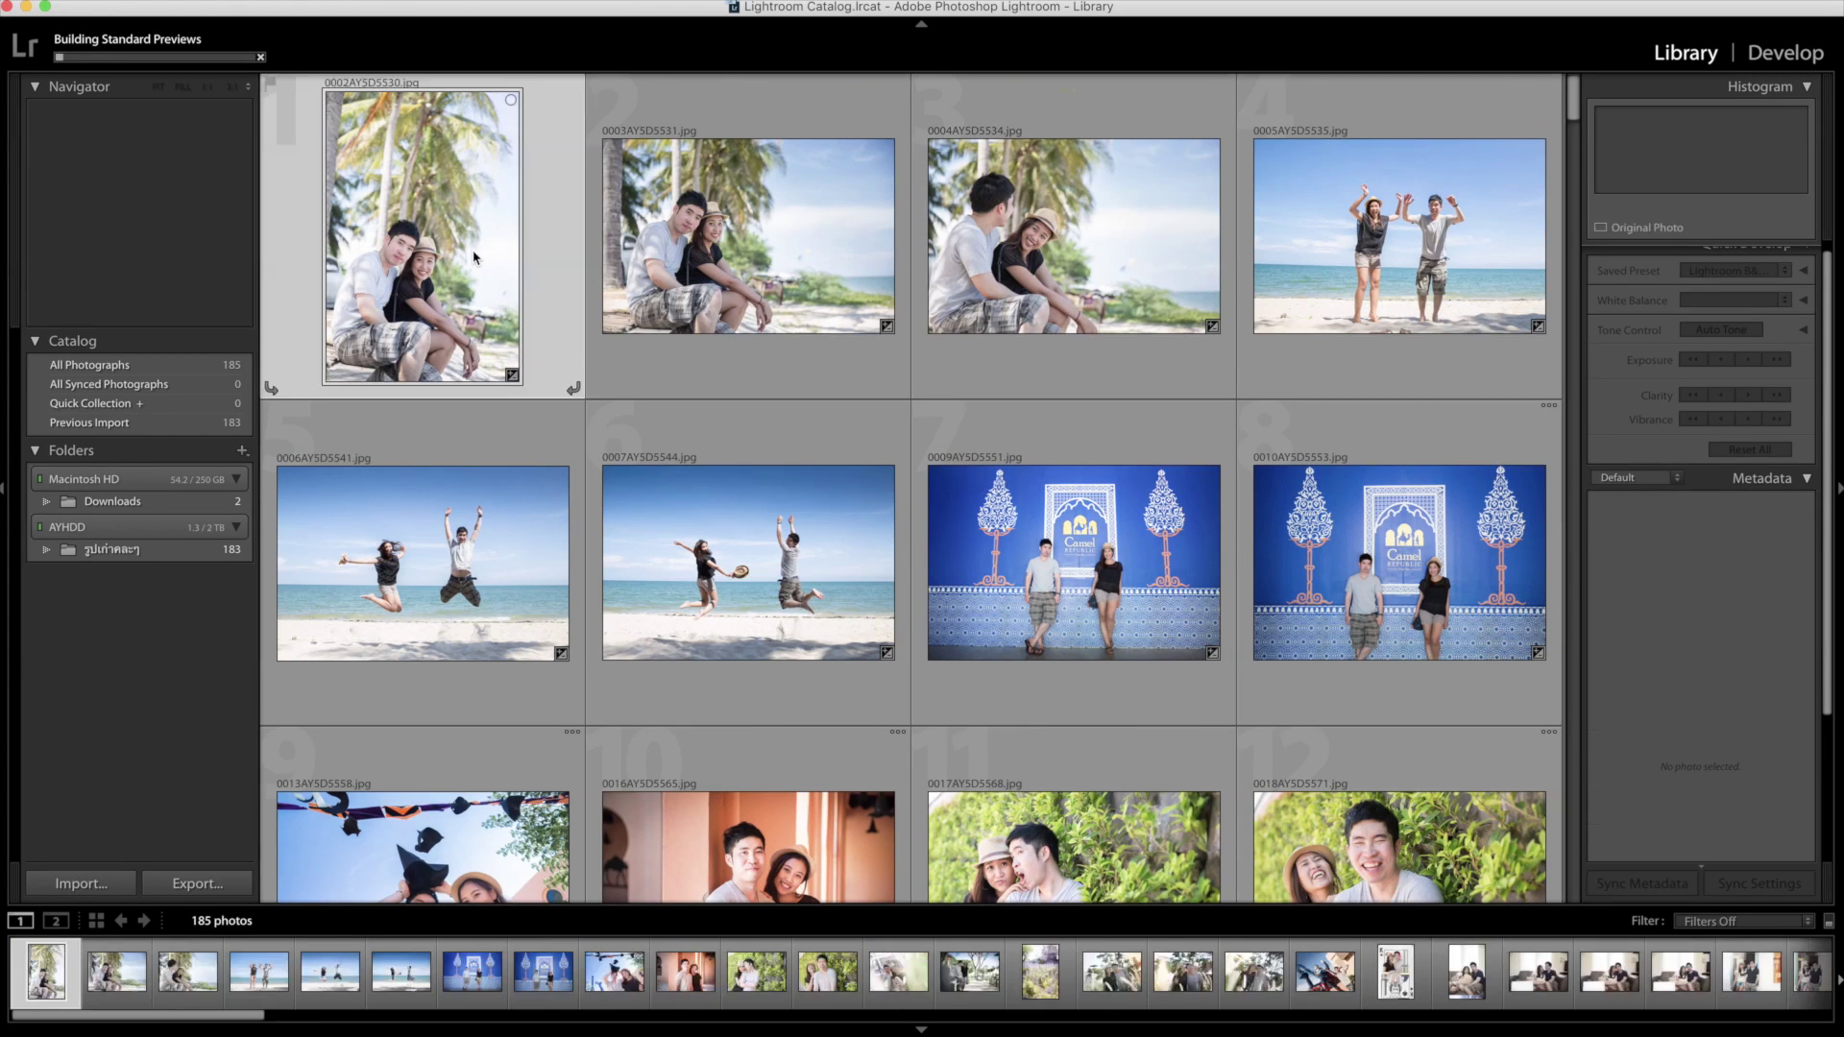
key("Right")
key("Left")
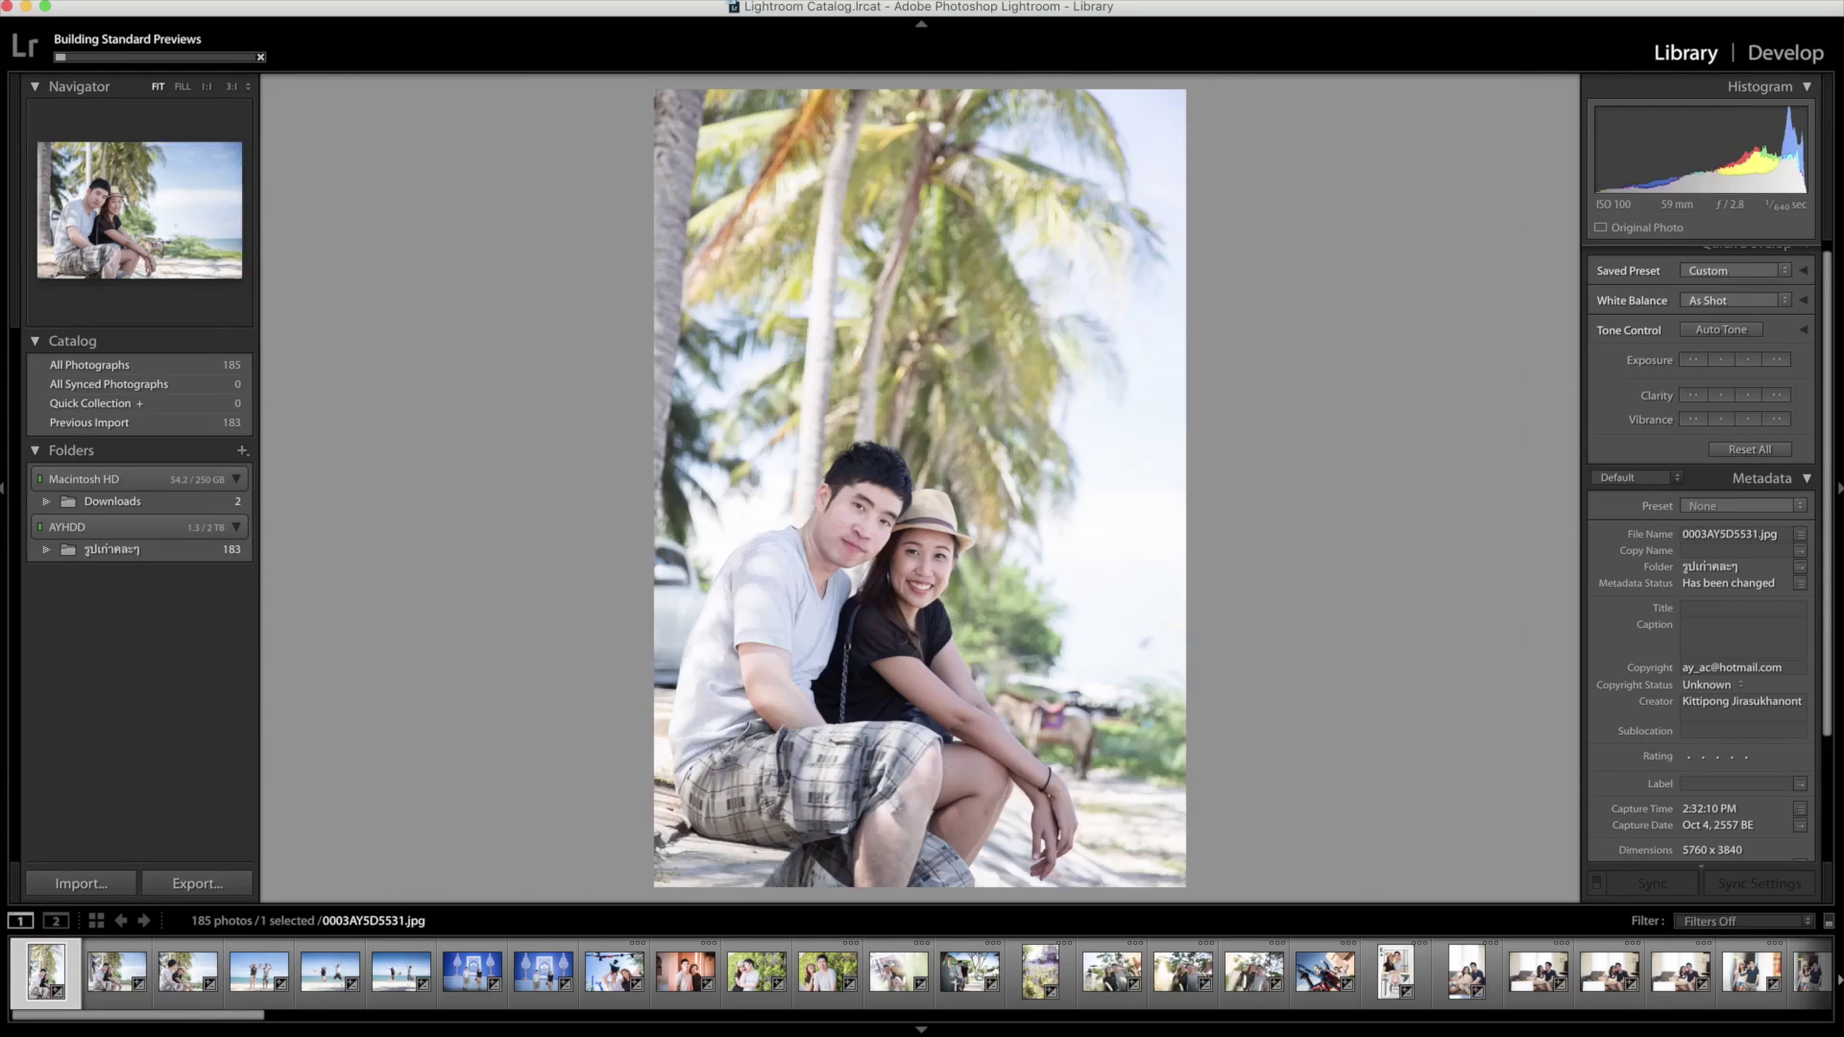
key("Right")
key("Left")
key("g")
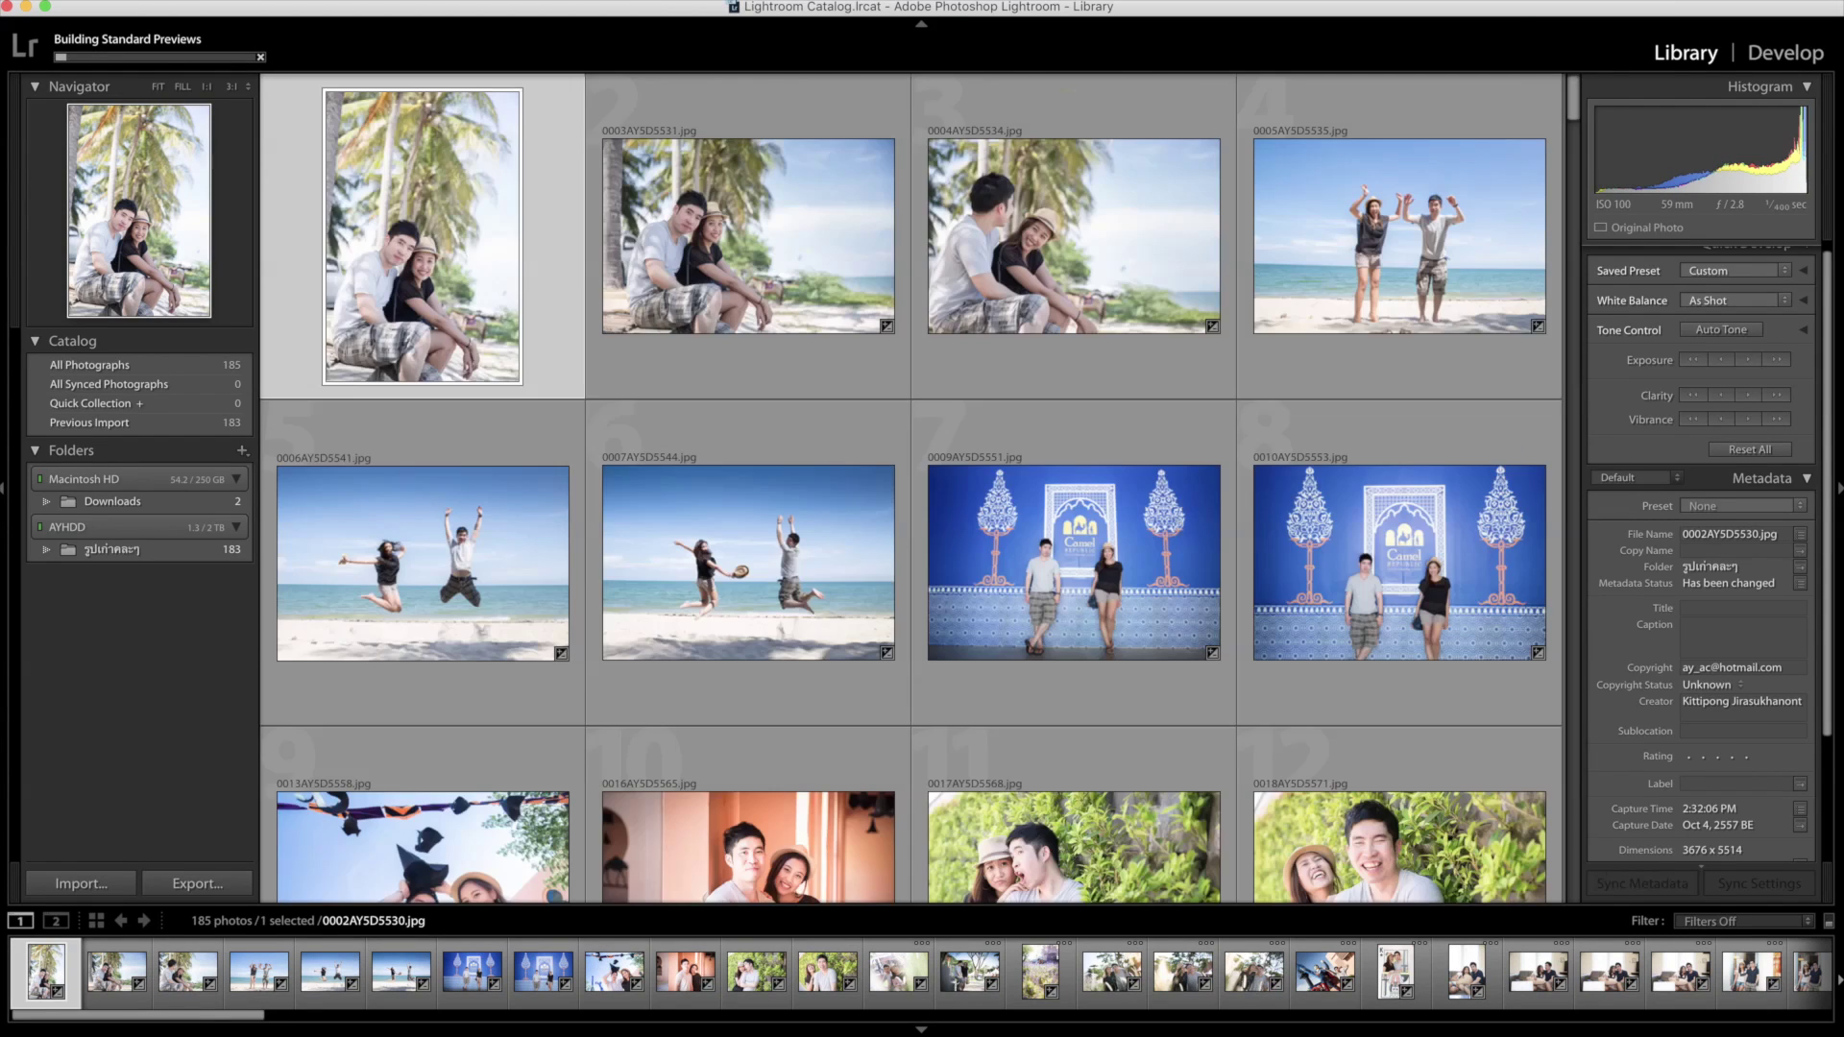
left_click(228, 3)
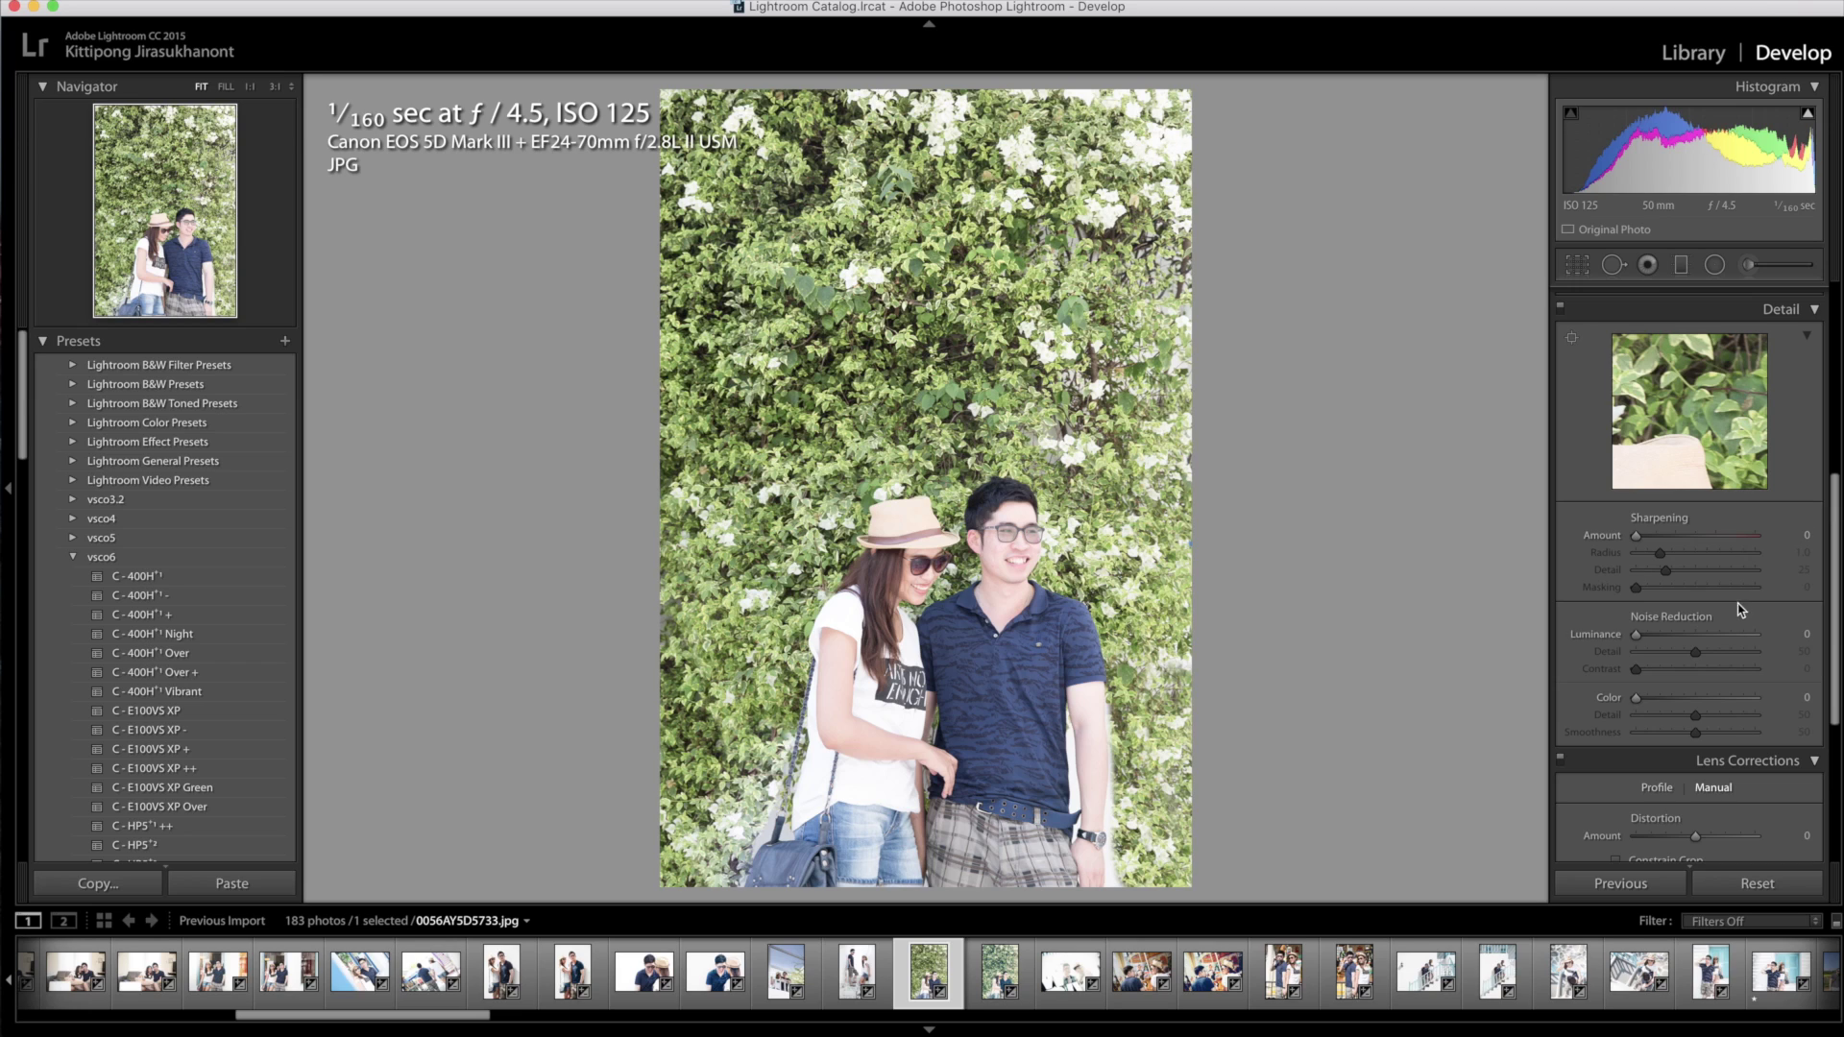
Give photo SD_5733 luminance noise reduction 22 and color 26, then return to the Library grid
left_click(1679, 636)
left_click(1667, 698)
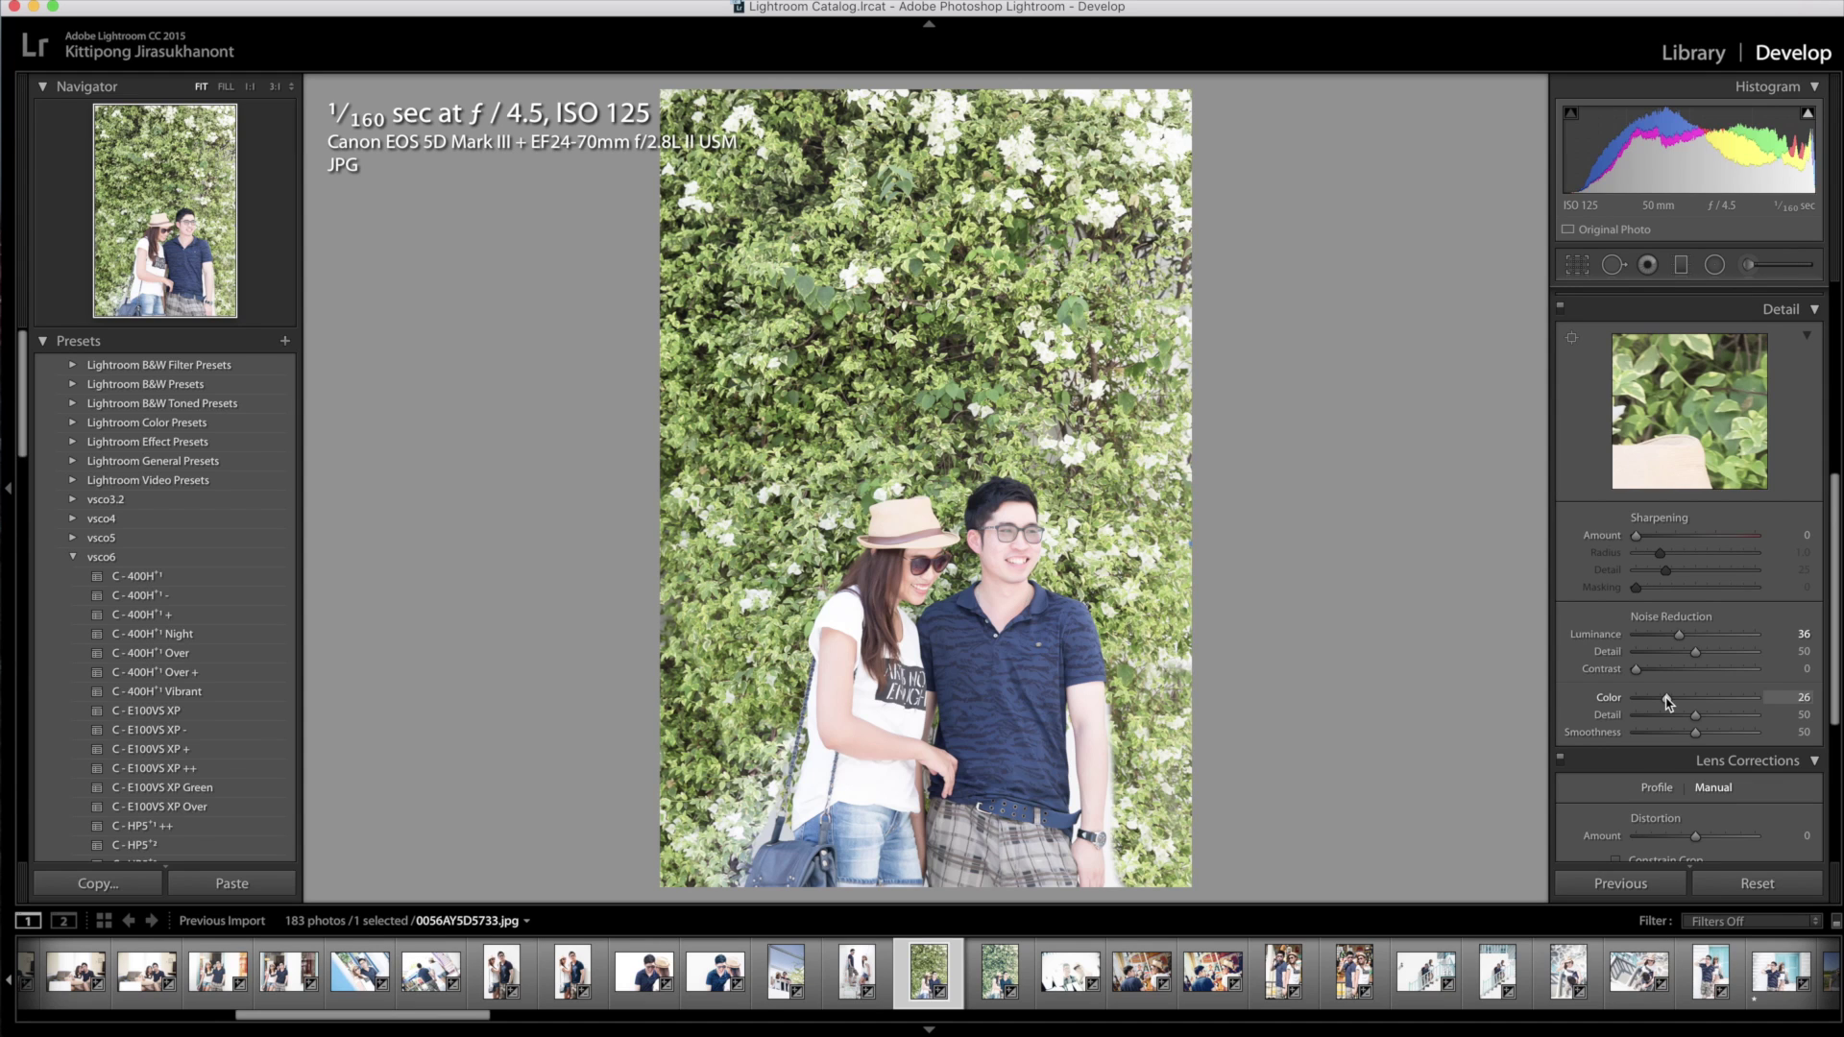
key("Left")
key("Right")
left_click_drag(1655, 639, 1663, 638)
key("g")
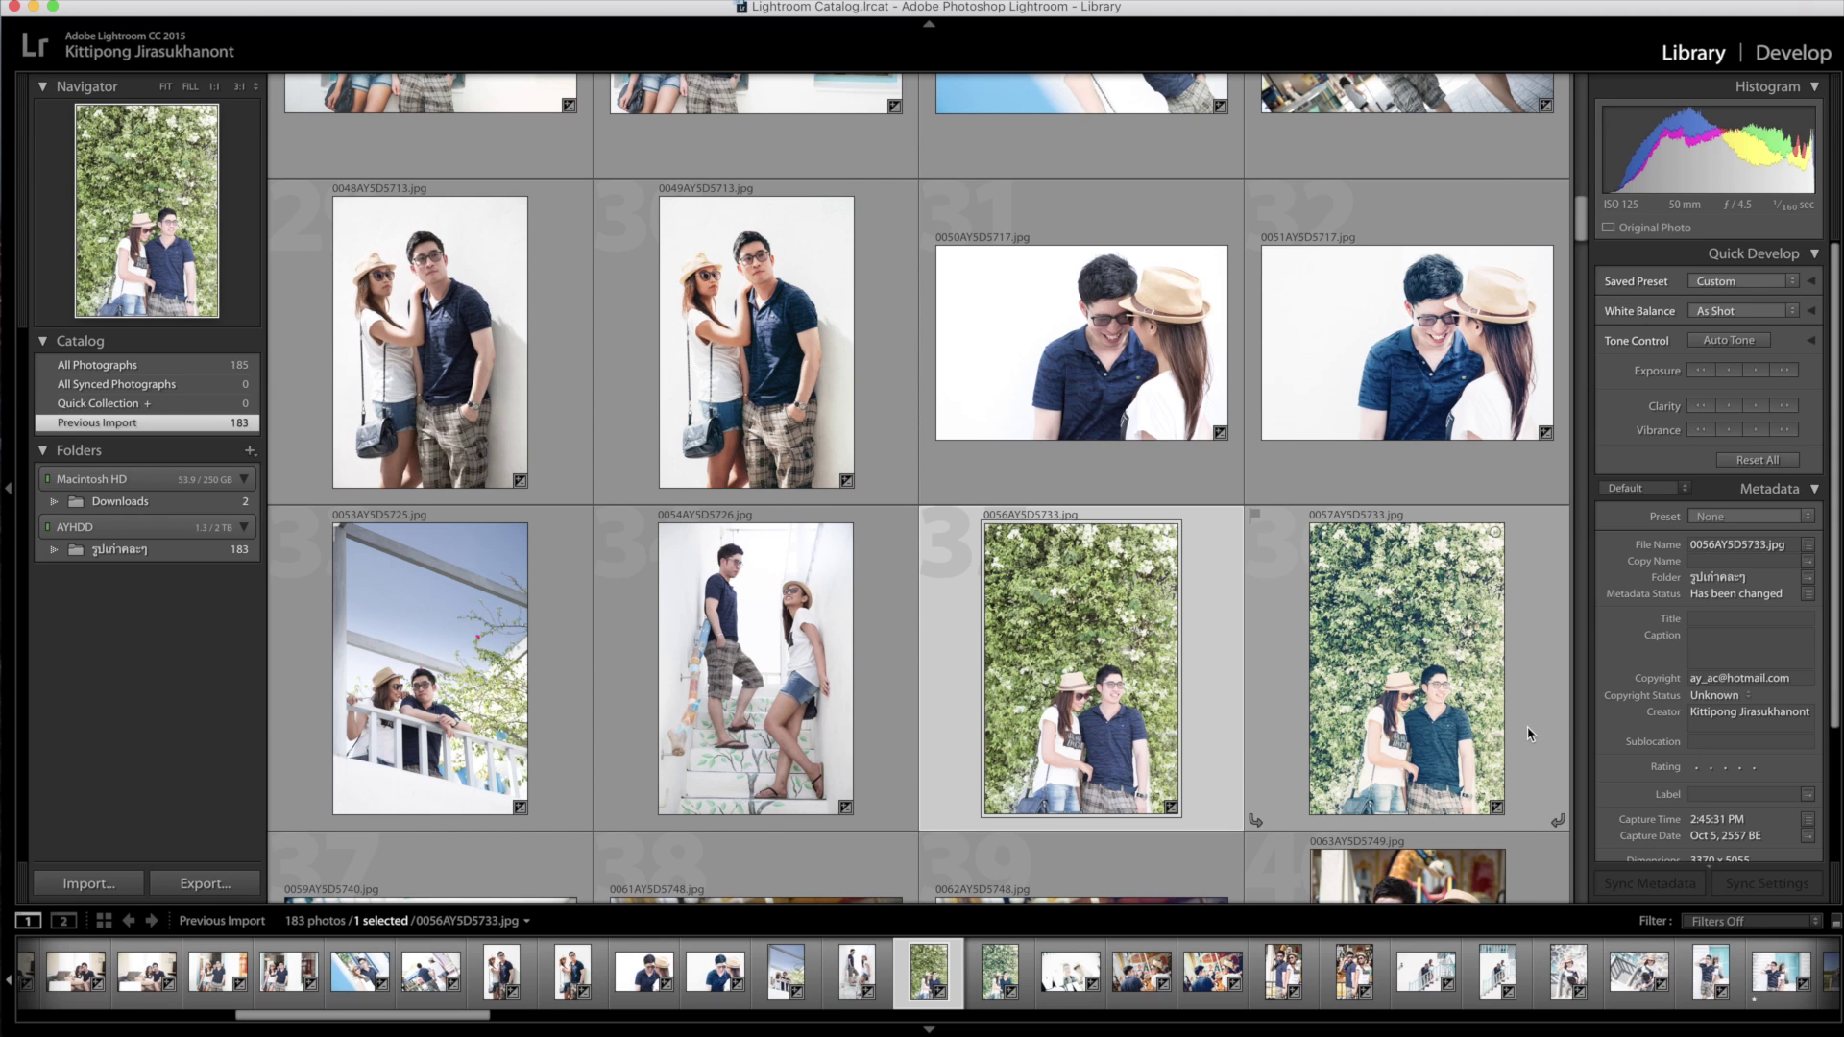
Hide the panels and switch the selected photo between Loupe, Grid and Develop views
key("Tab")
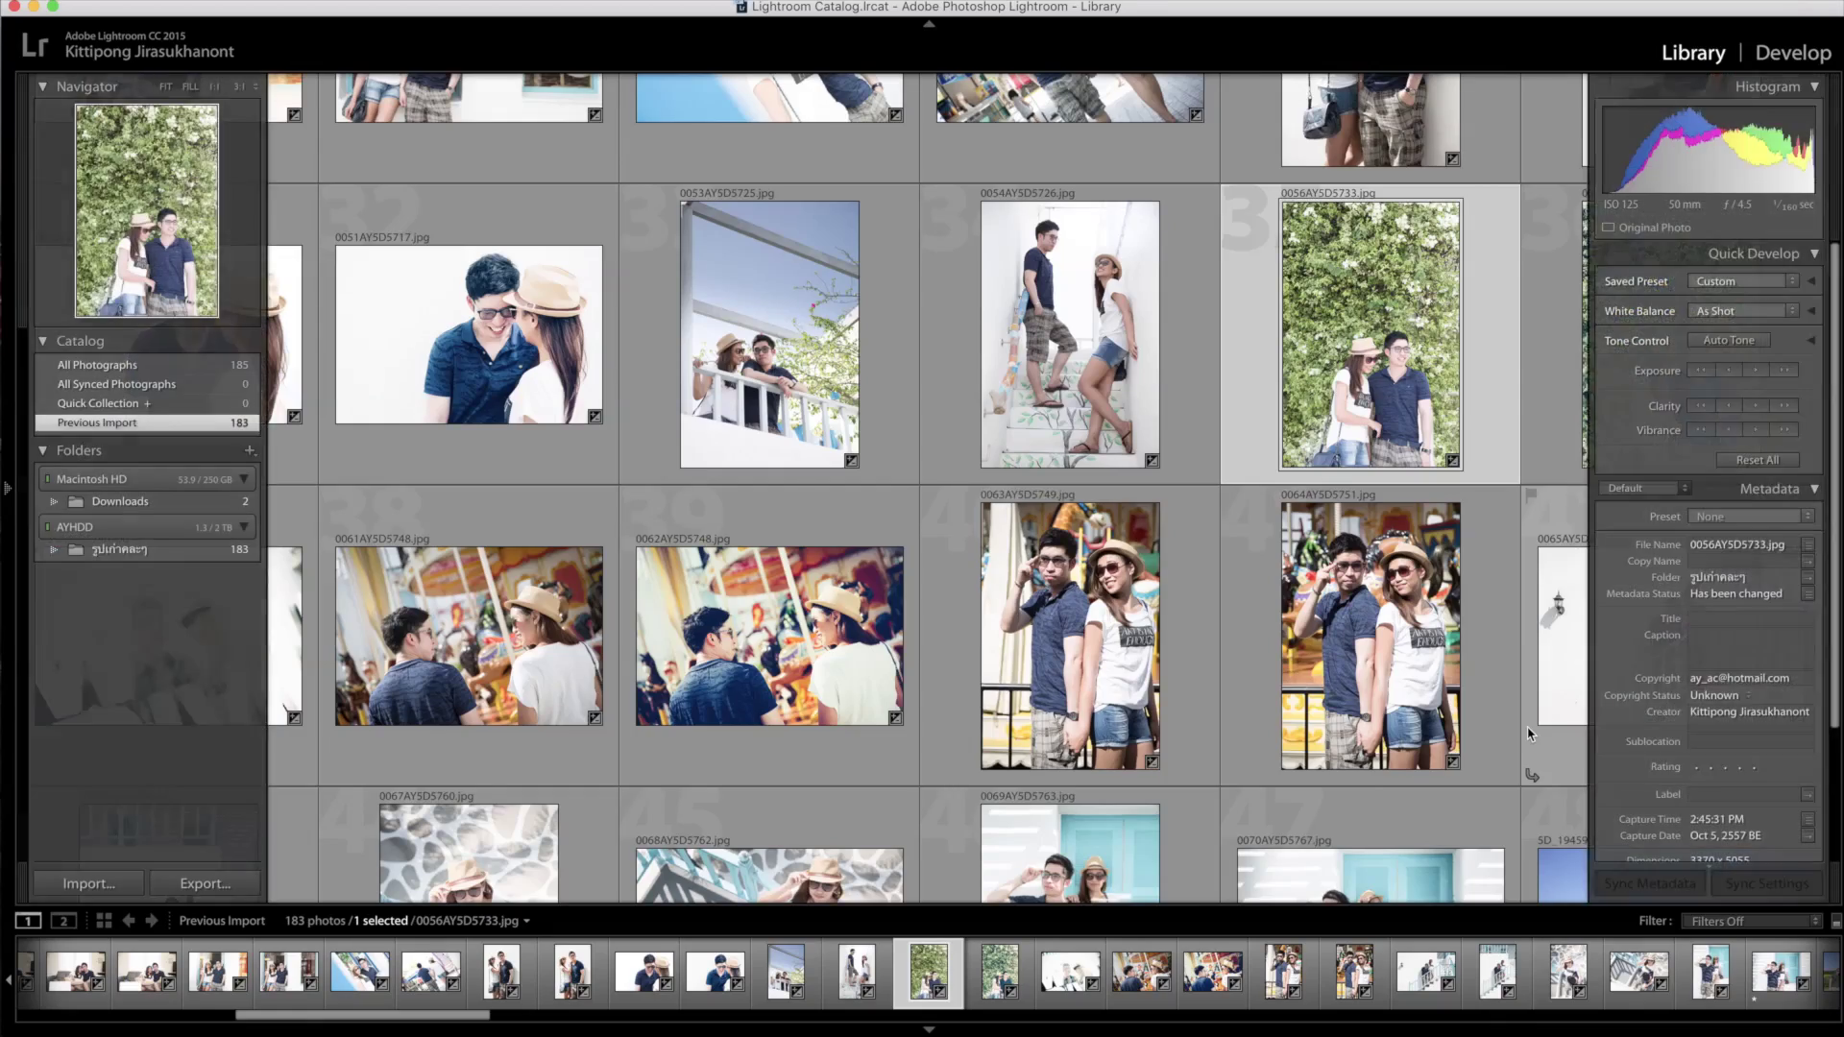
key("shift+Tab")
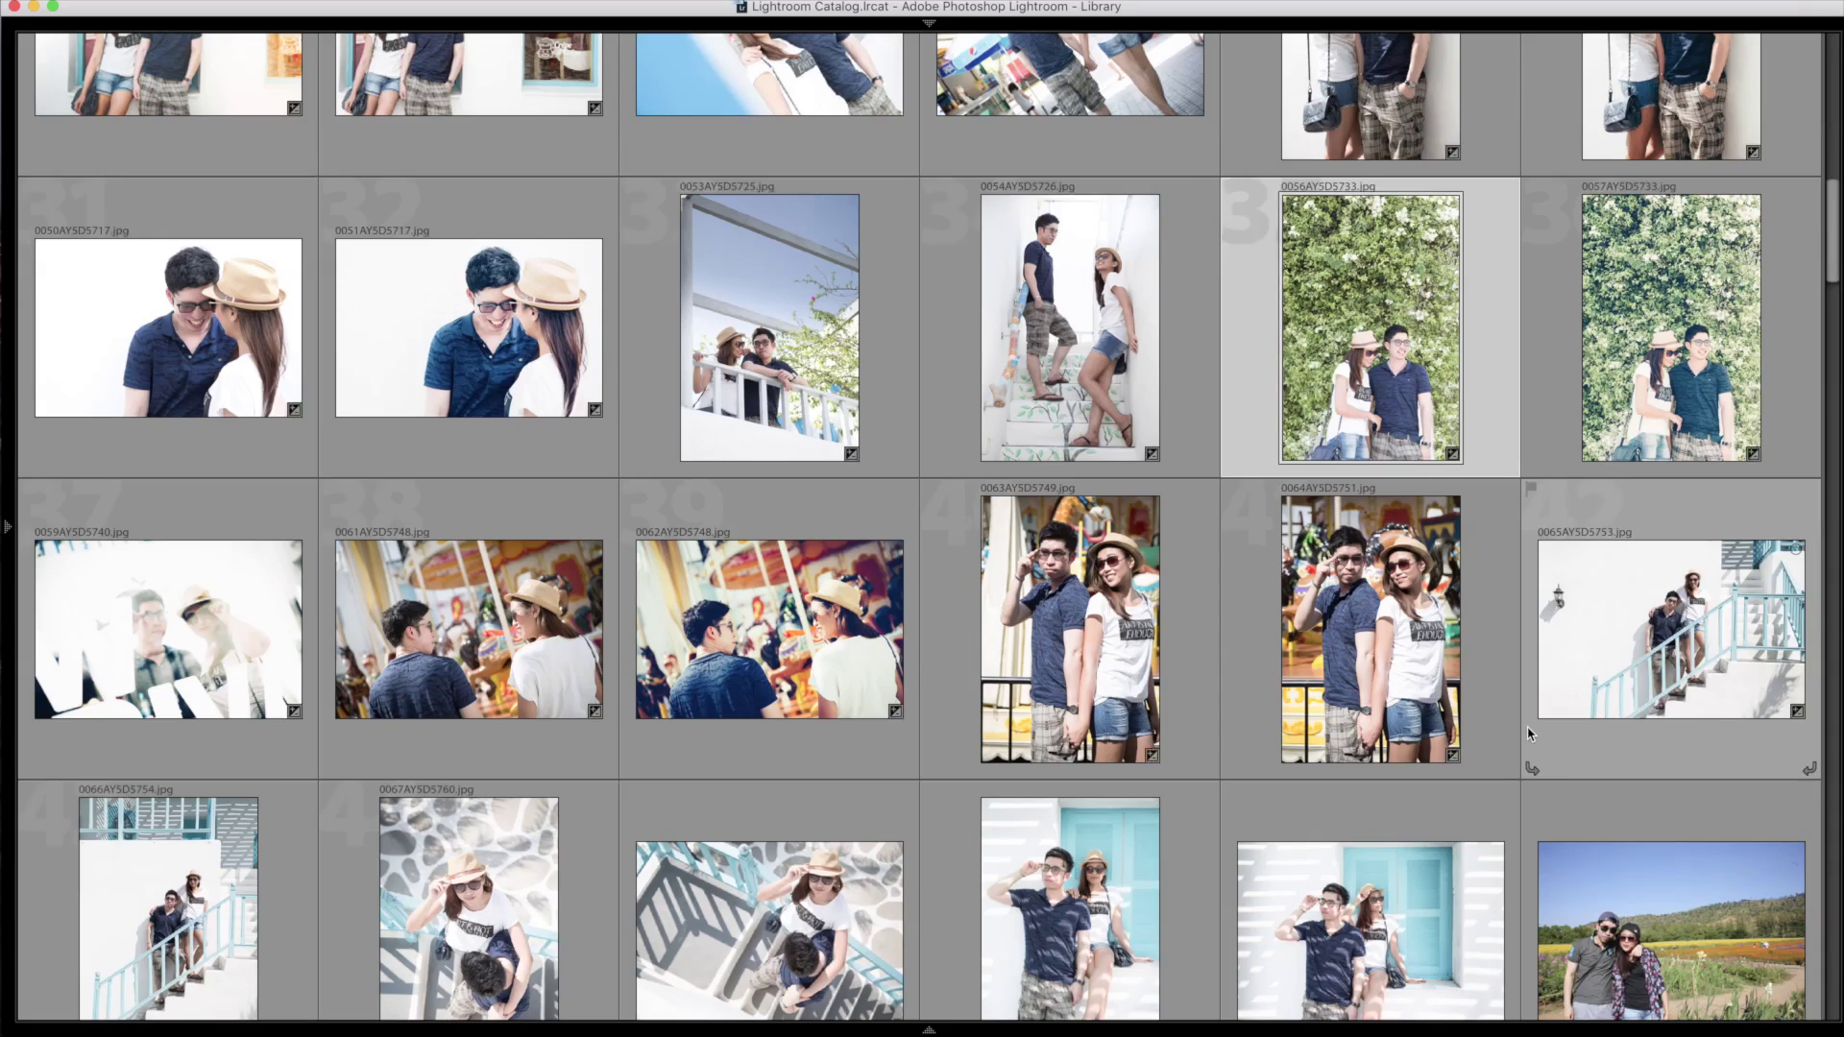
key("shift+Tab")
key("shift+Tab")
key("shift+Tab")
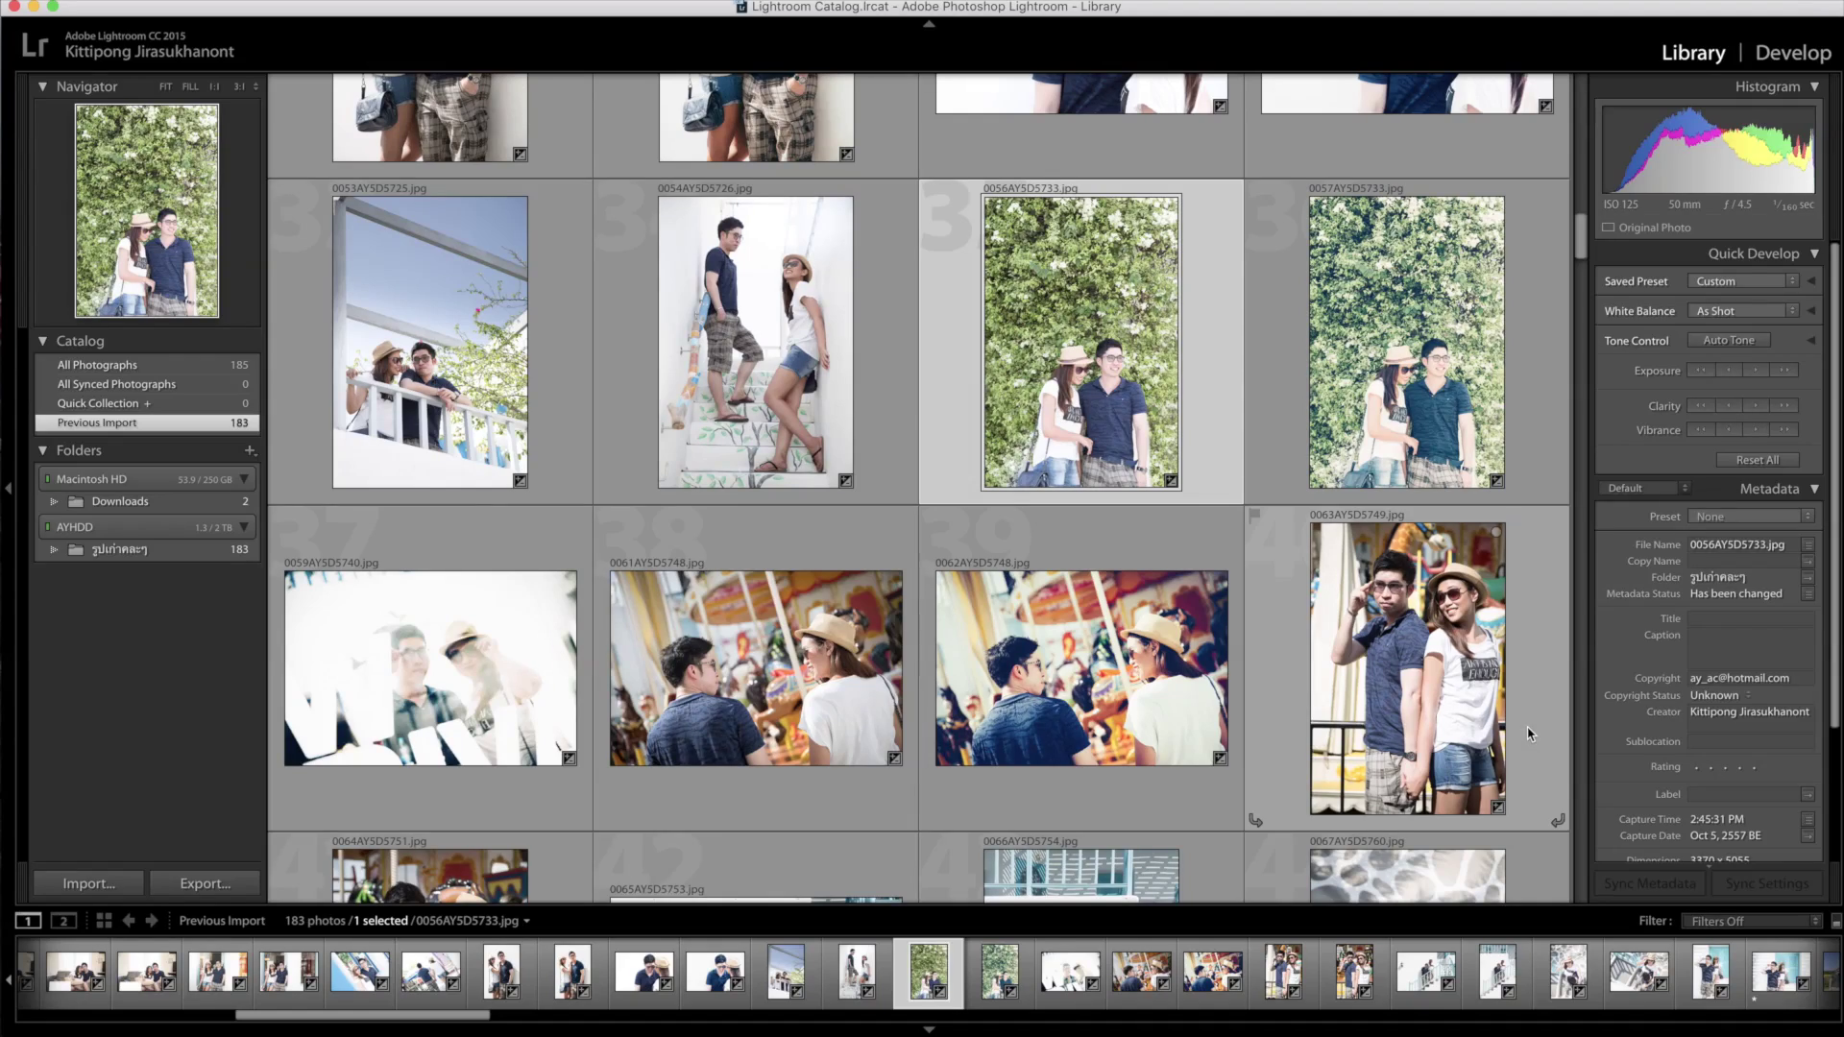
key("e")
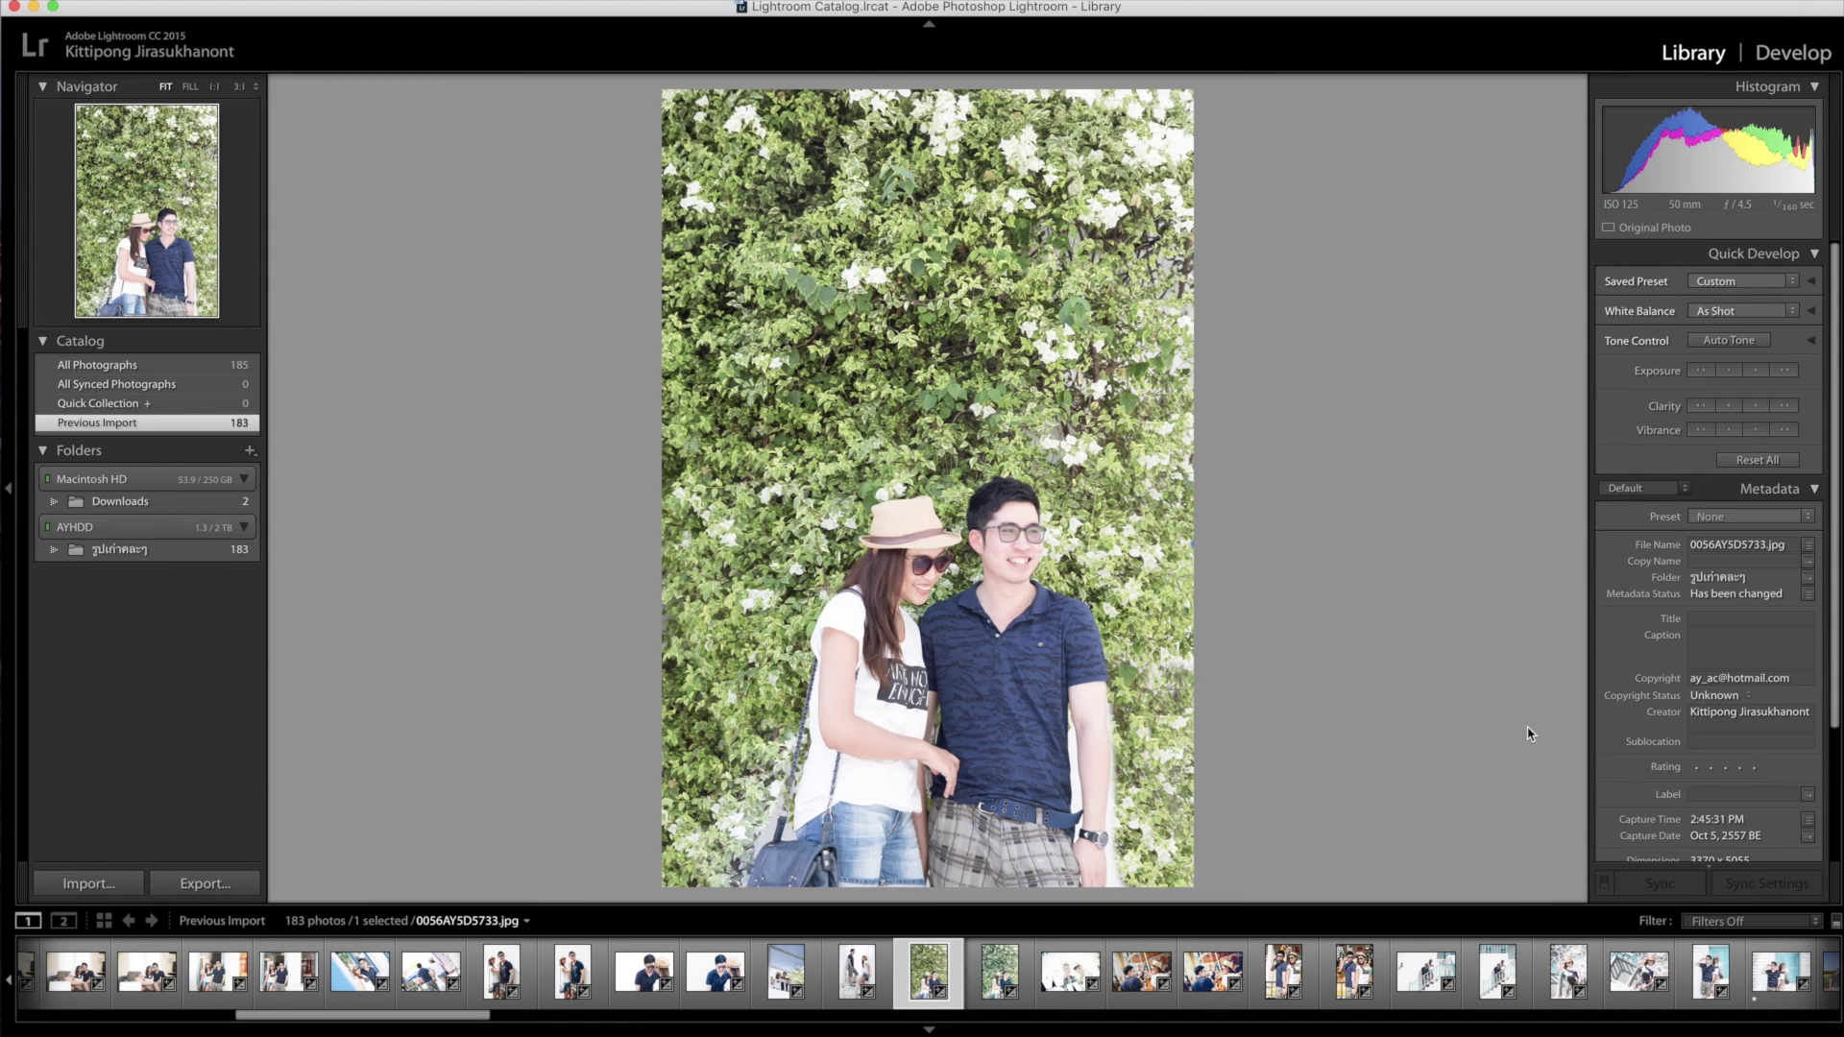
key("g")
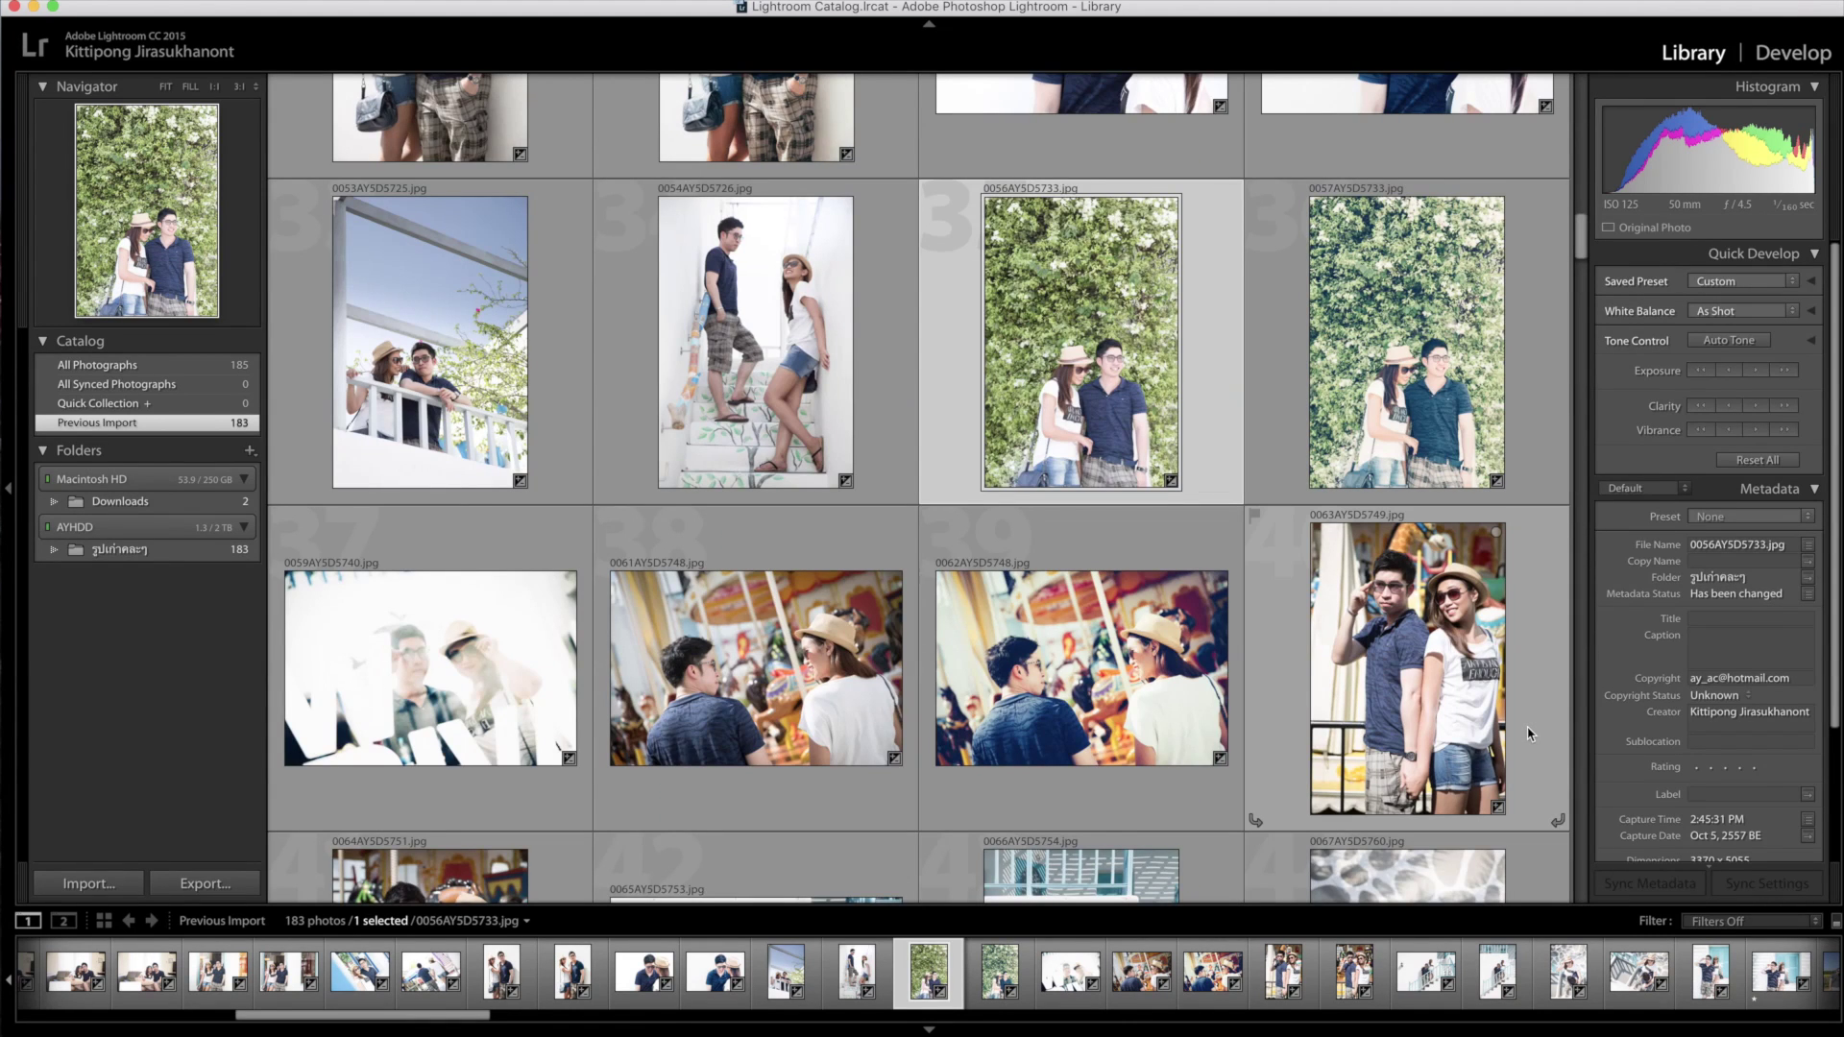
key("d")
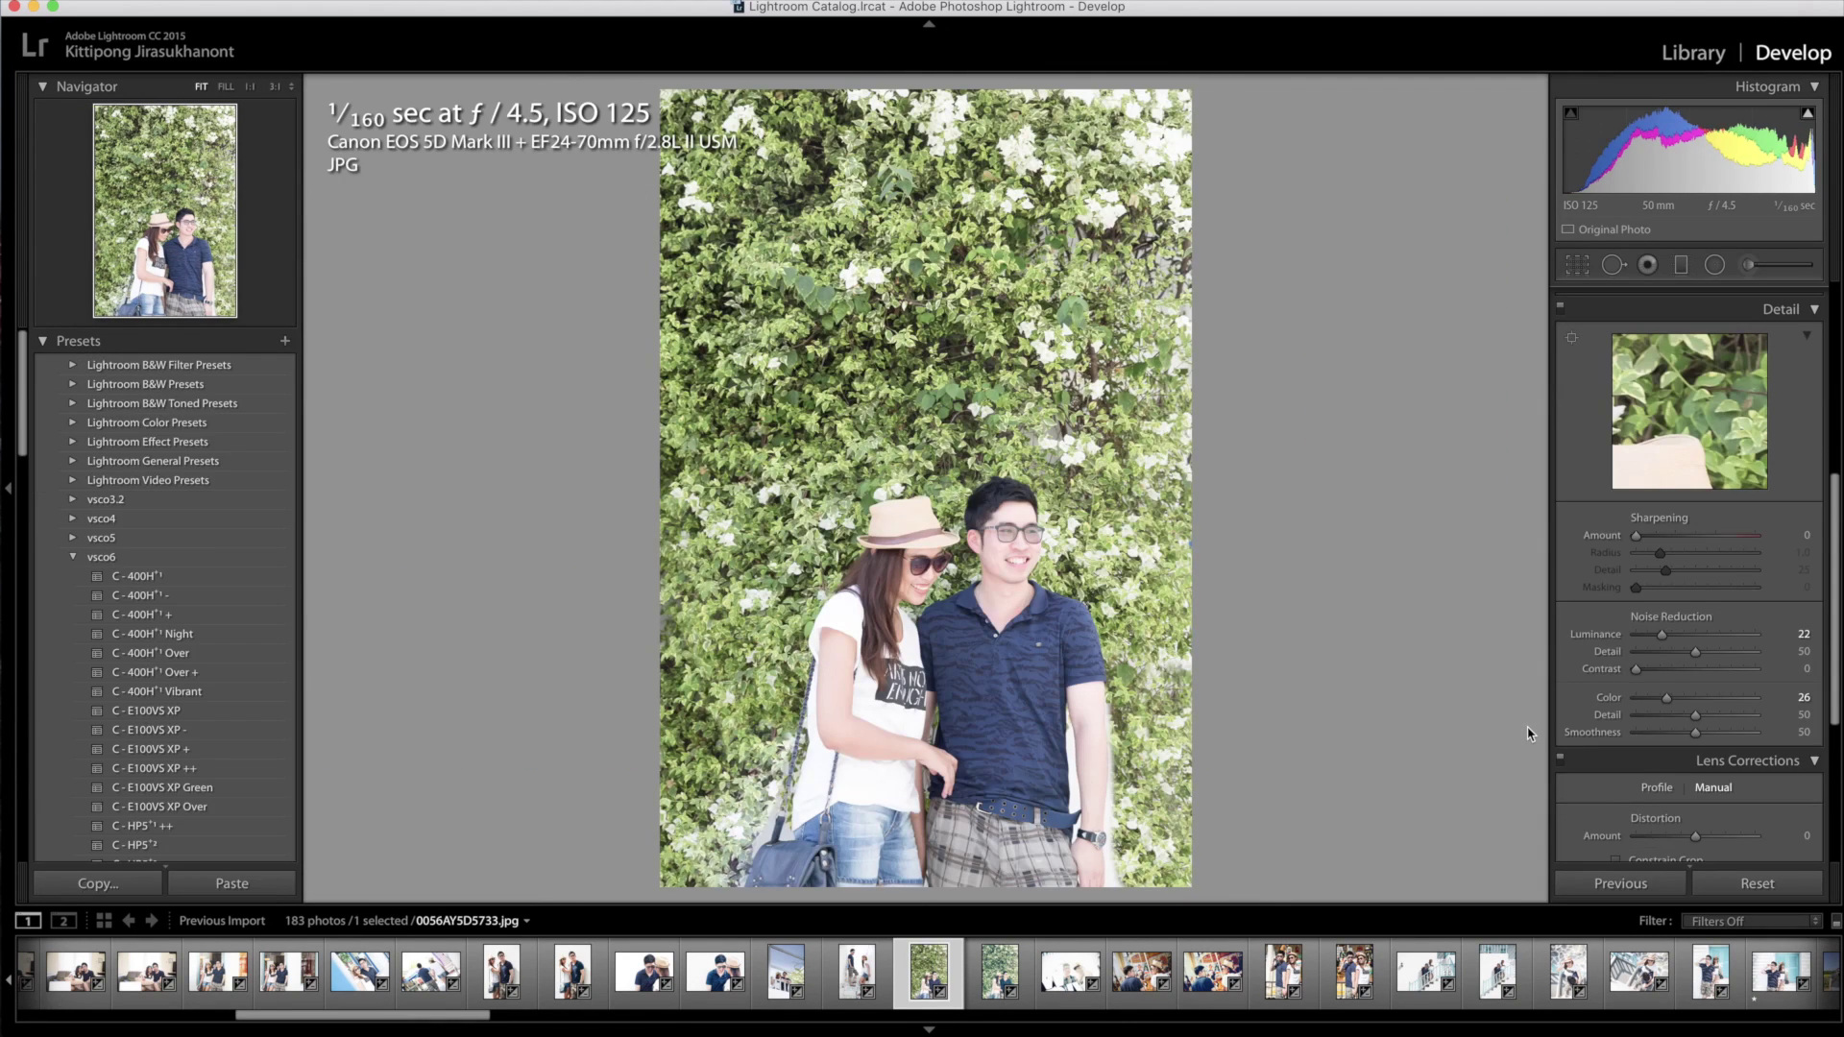
key("g")
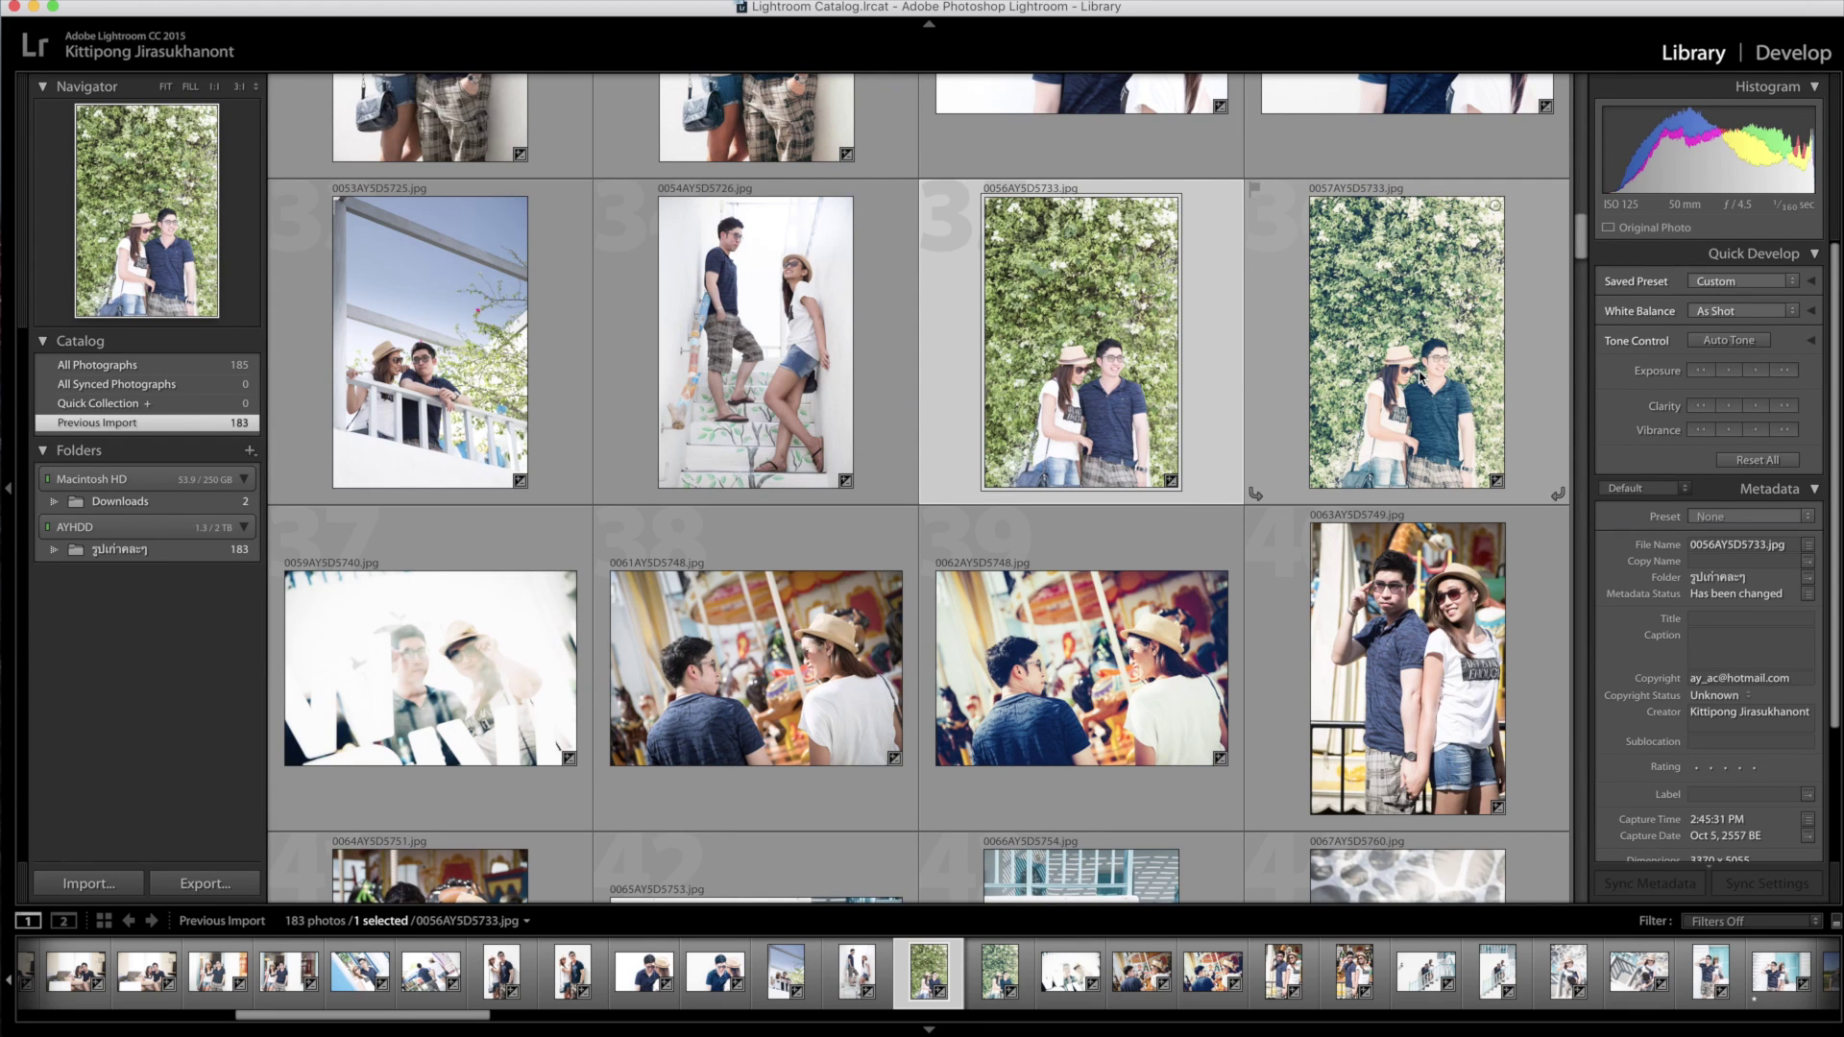
mouse_move(1420, 379)
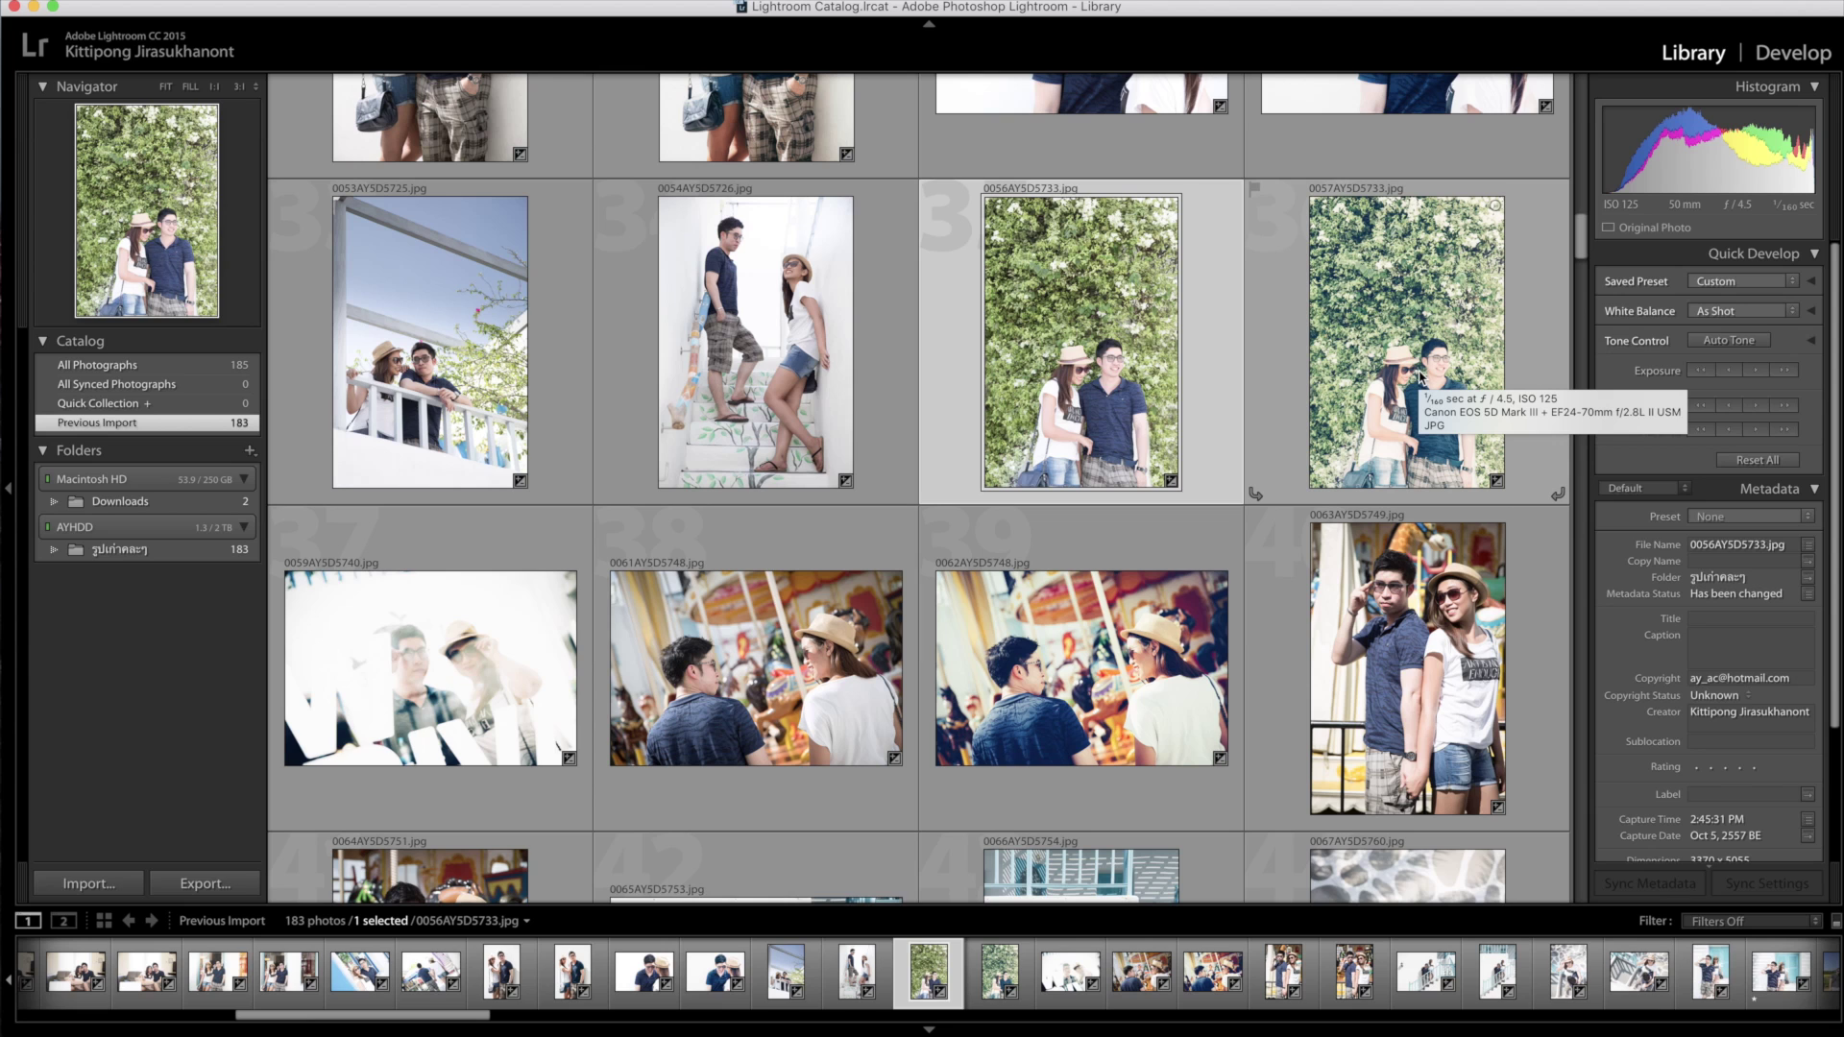
Move the selection to the stair photos and preview one in Develop before returning to Grid
key("Left")
key("Down")
key("Left")
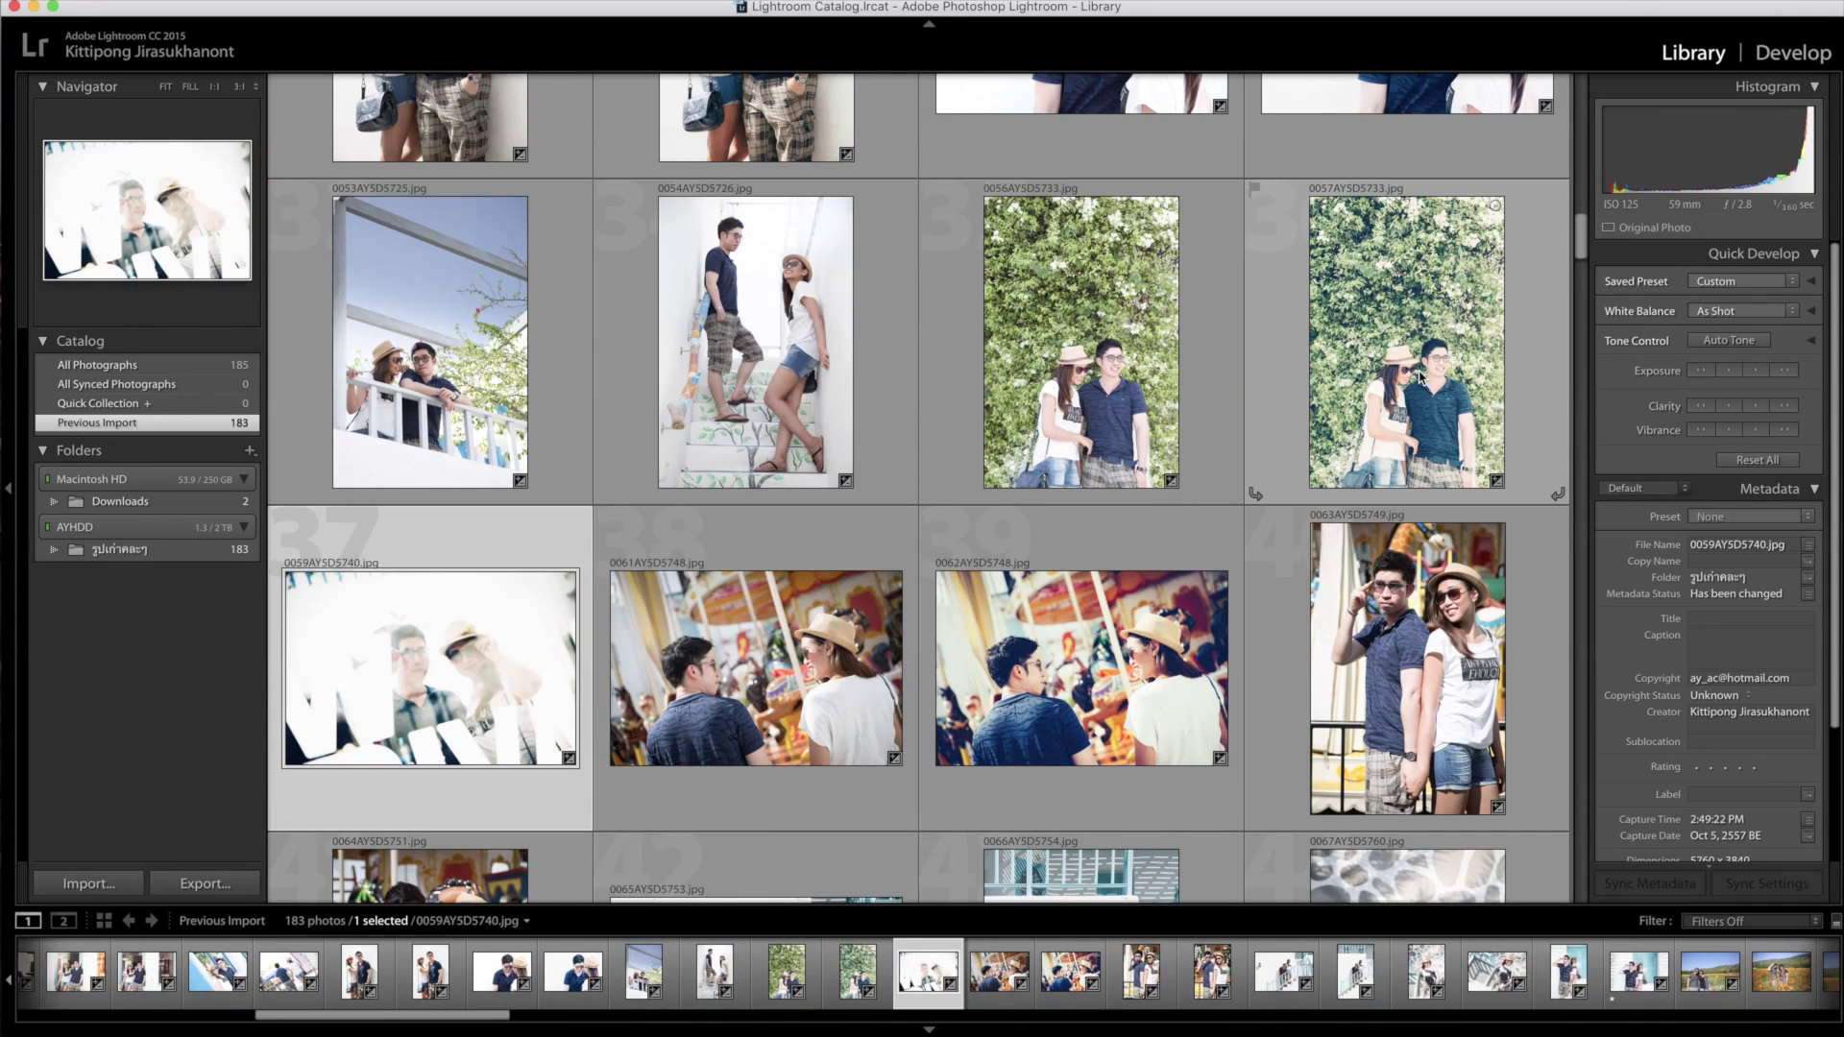
key("Down")
key("Down")
key("Right")
key("Right")
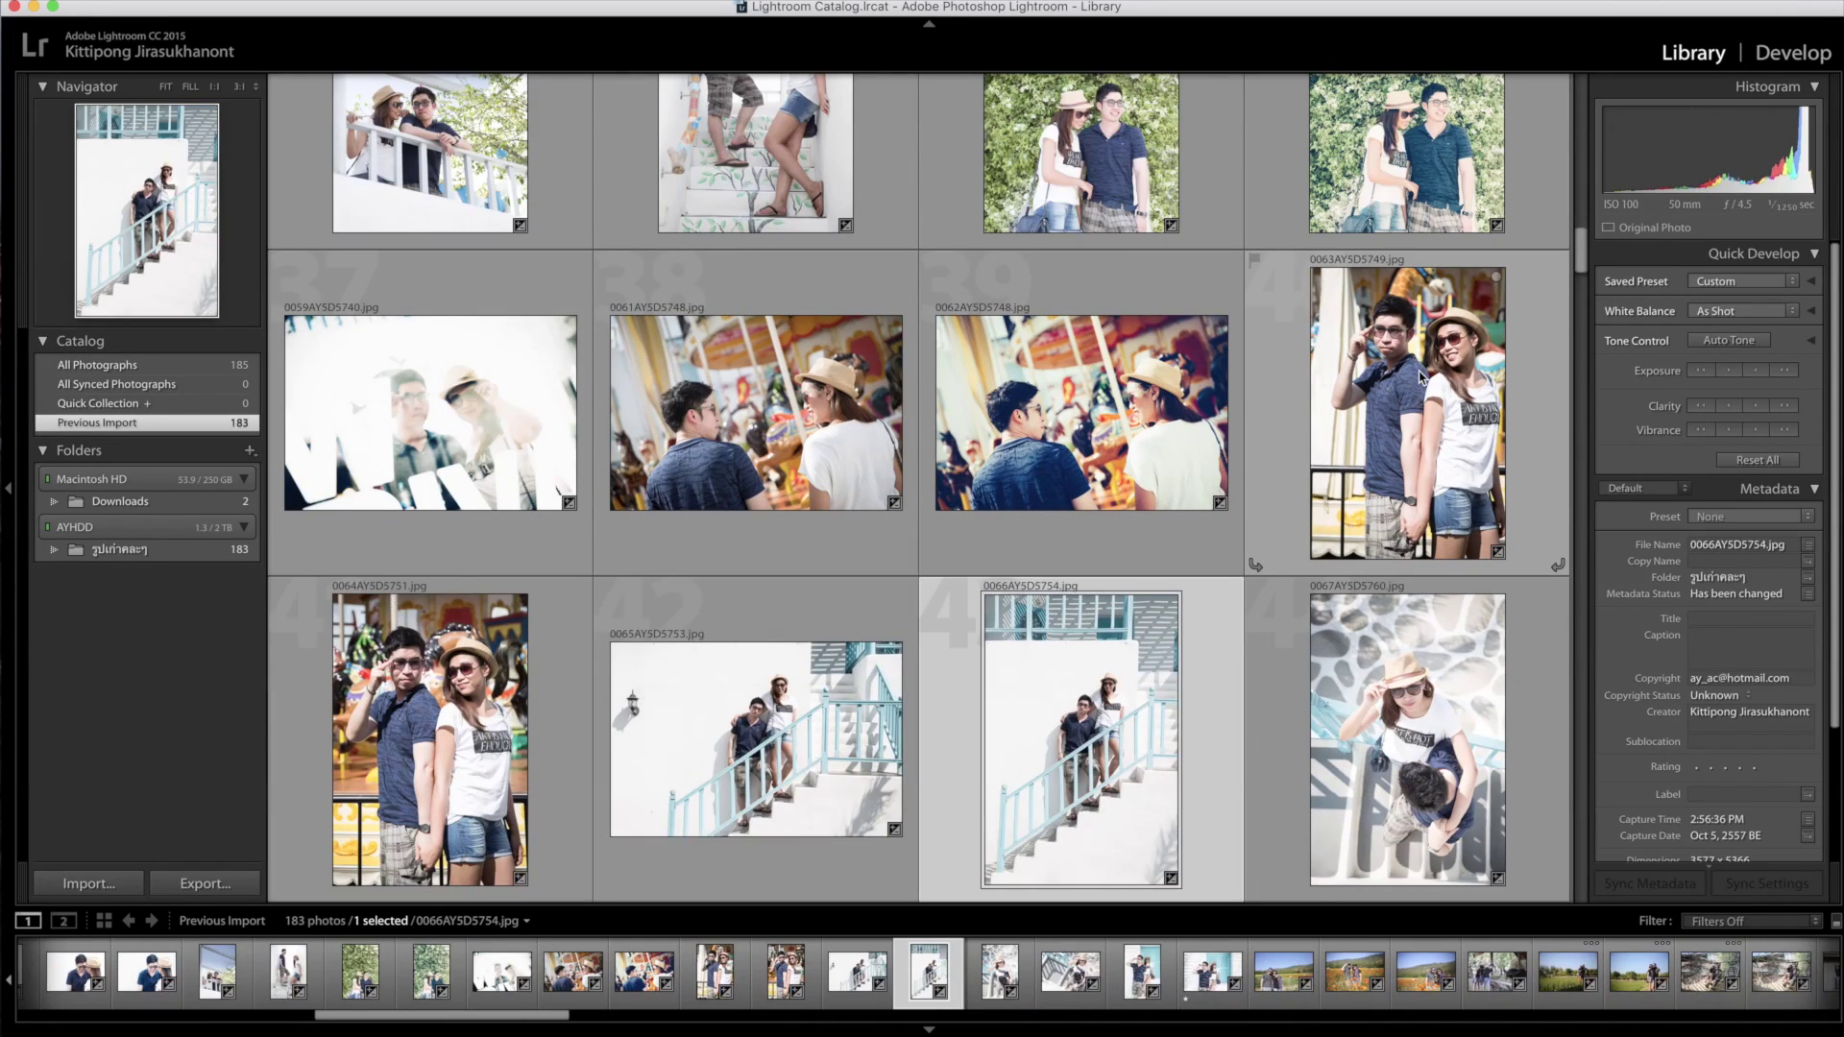
mouse_move(1408, 666)
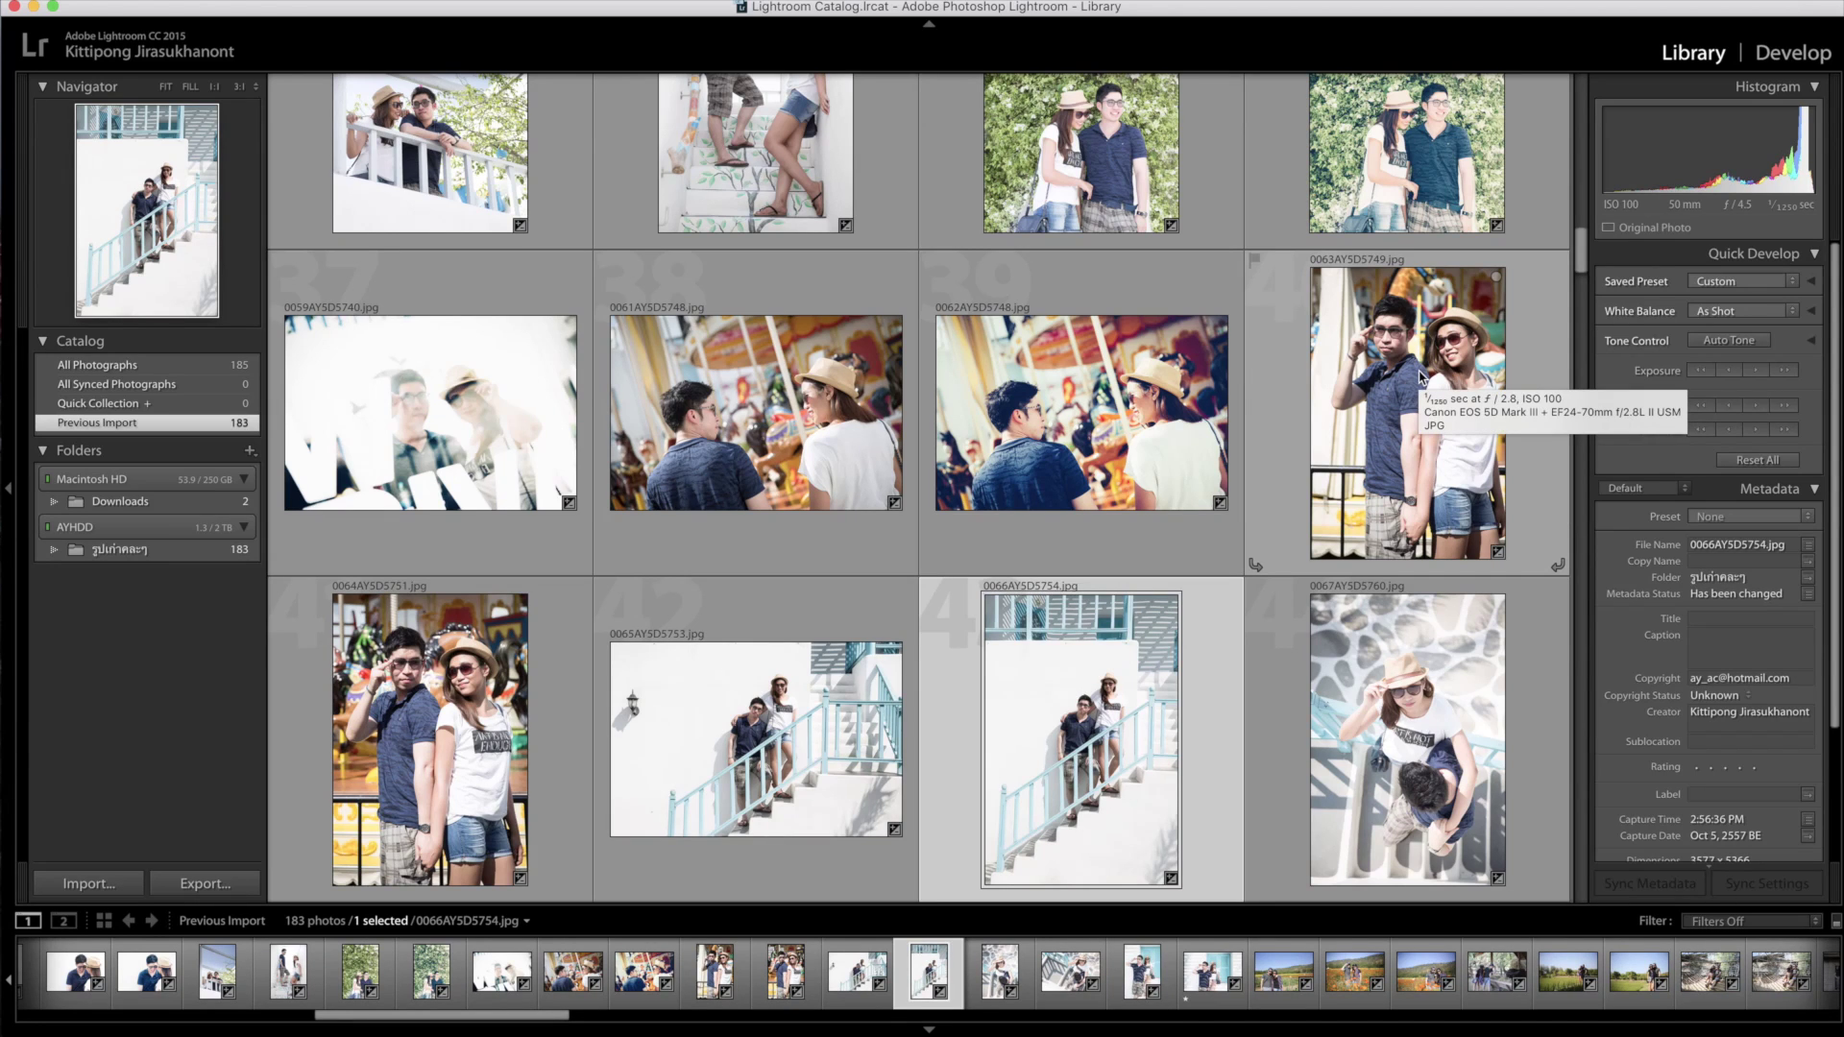
key("d")
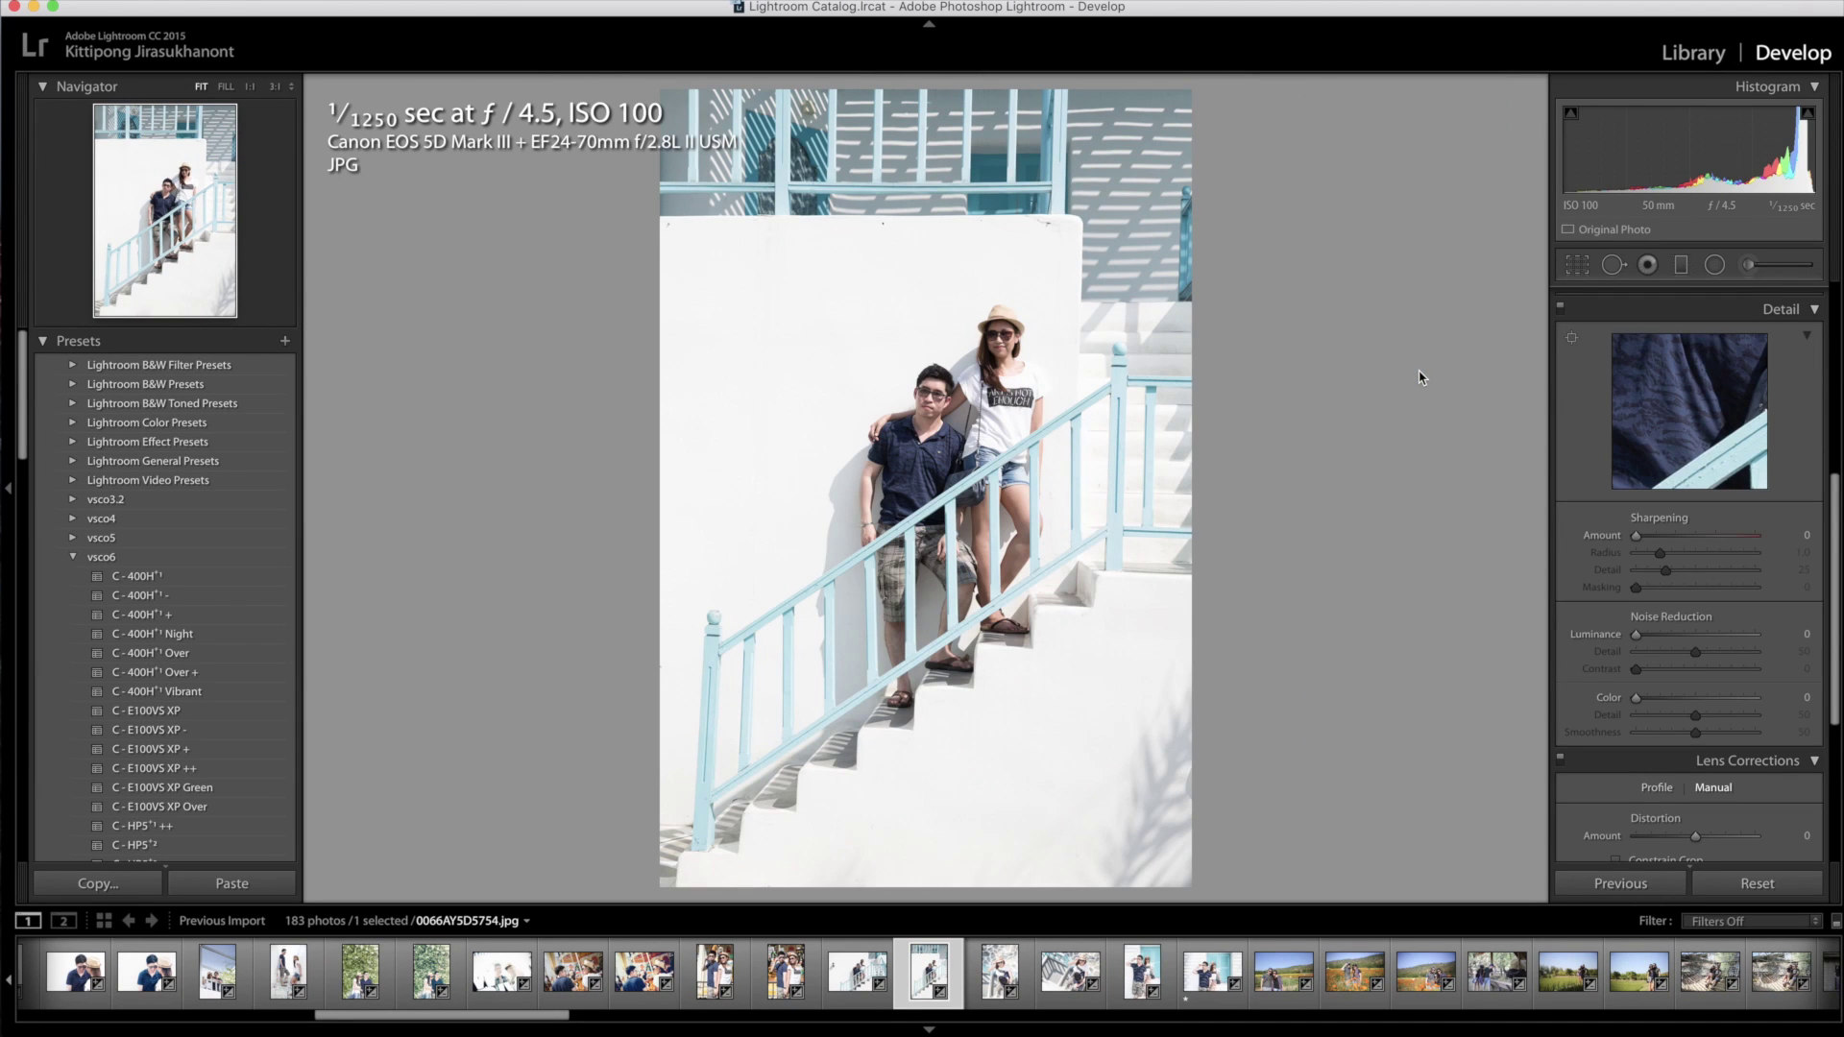
key("g")
Select photo SD5763, view it enlarged in Loupe, and return to the grid
key("Down")
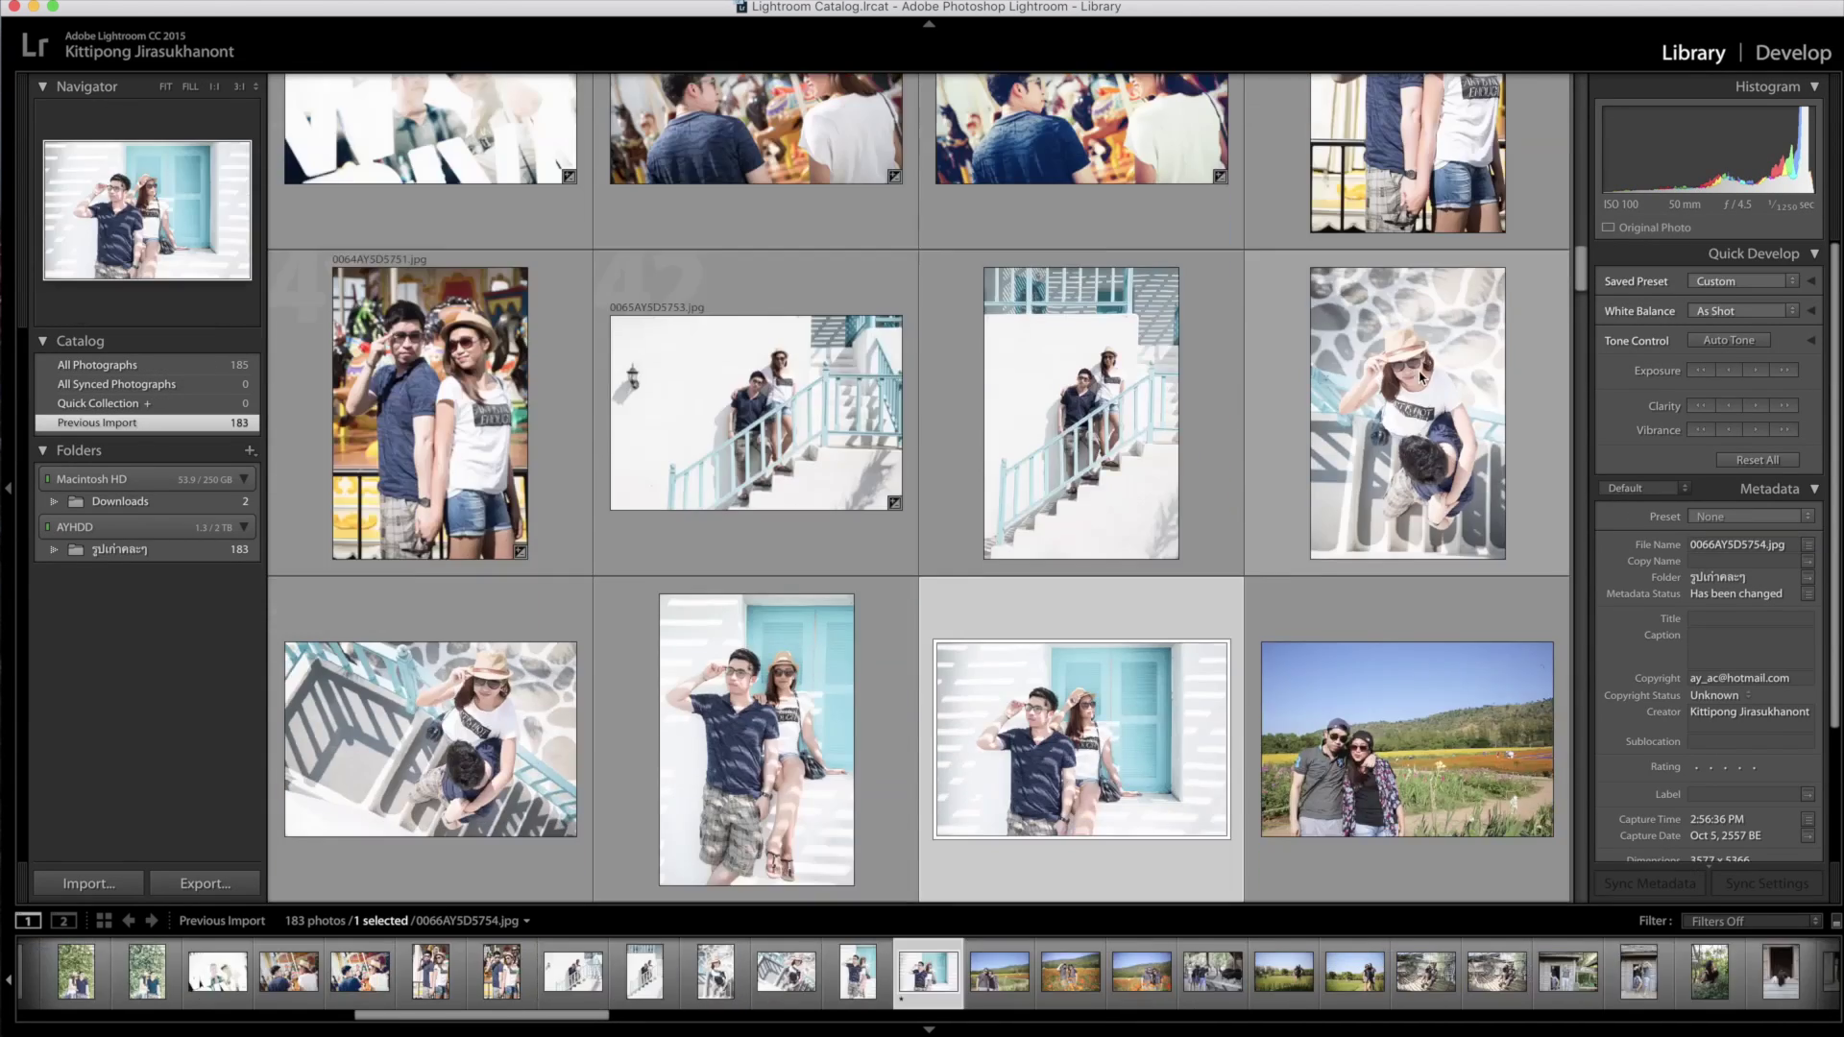
key("Left")
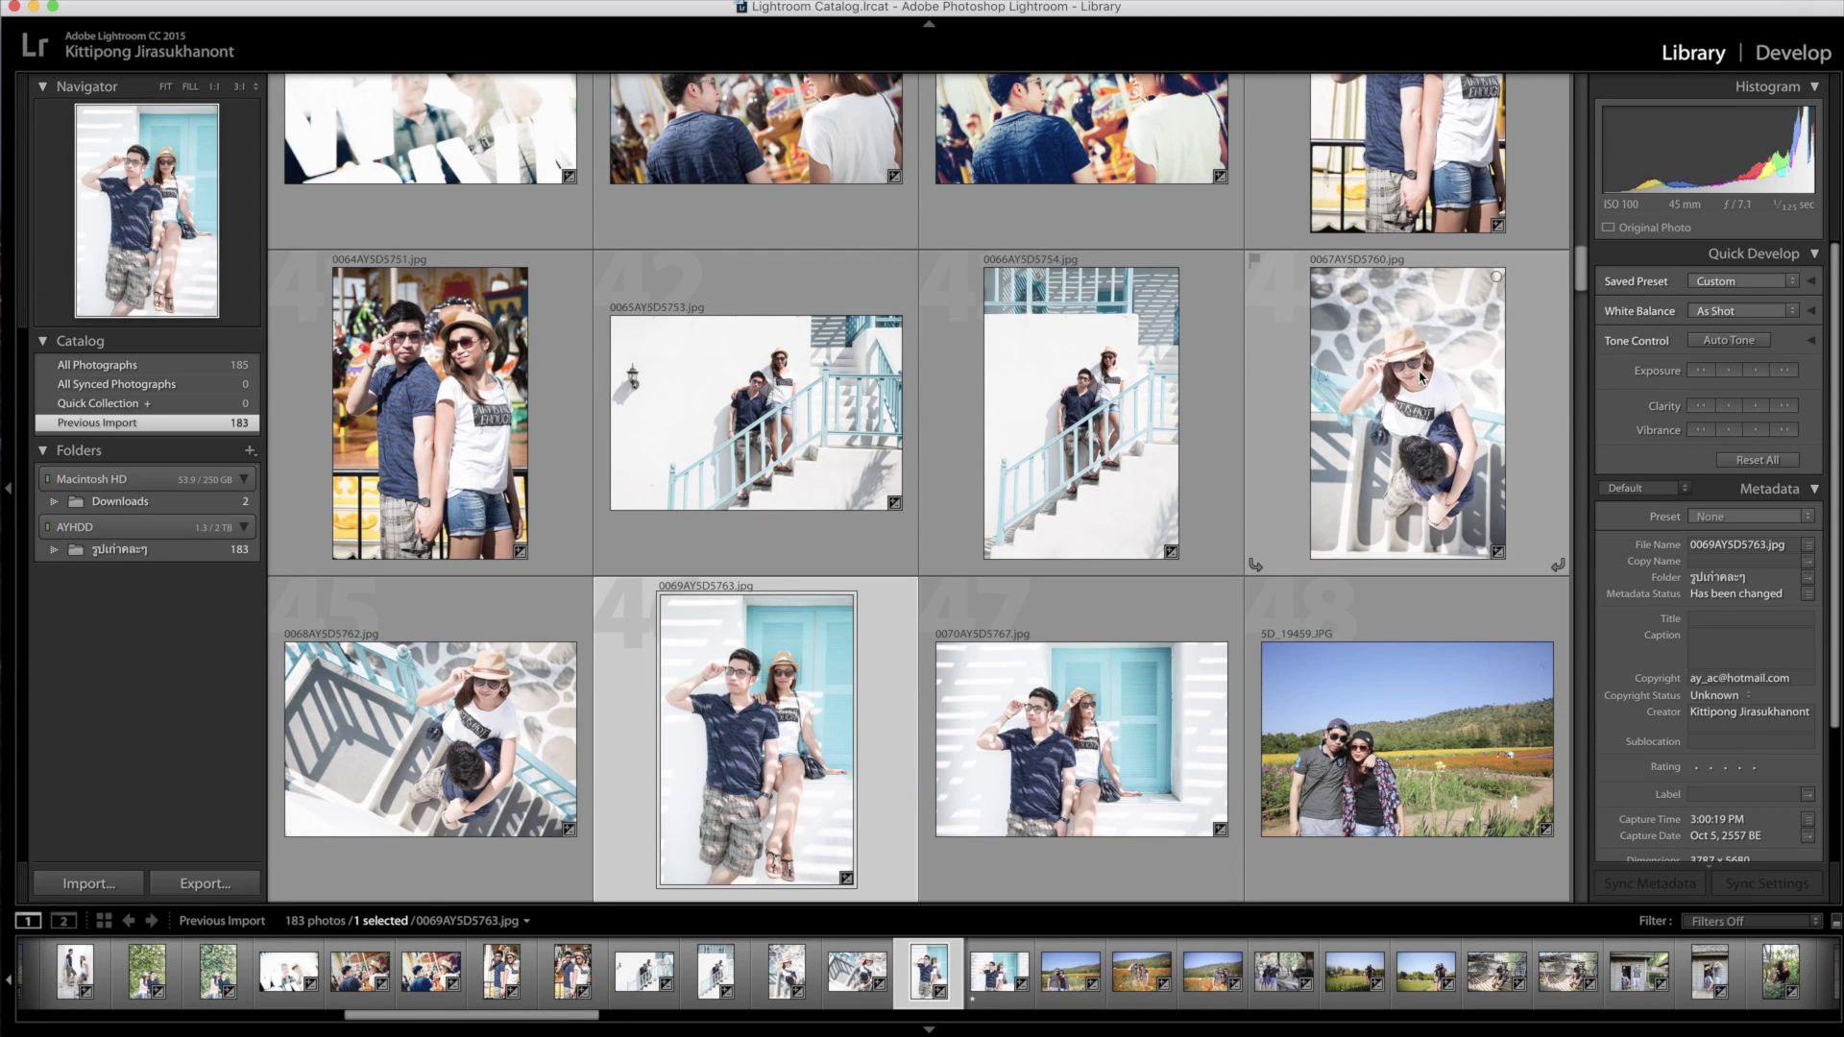
key("e")
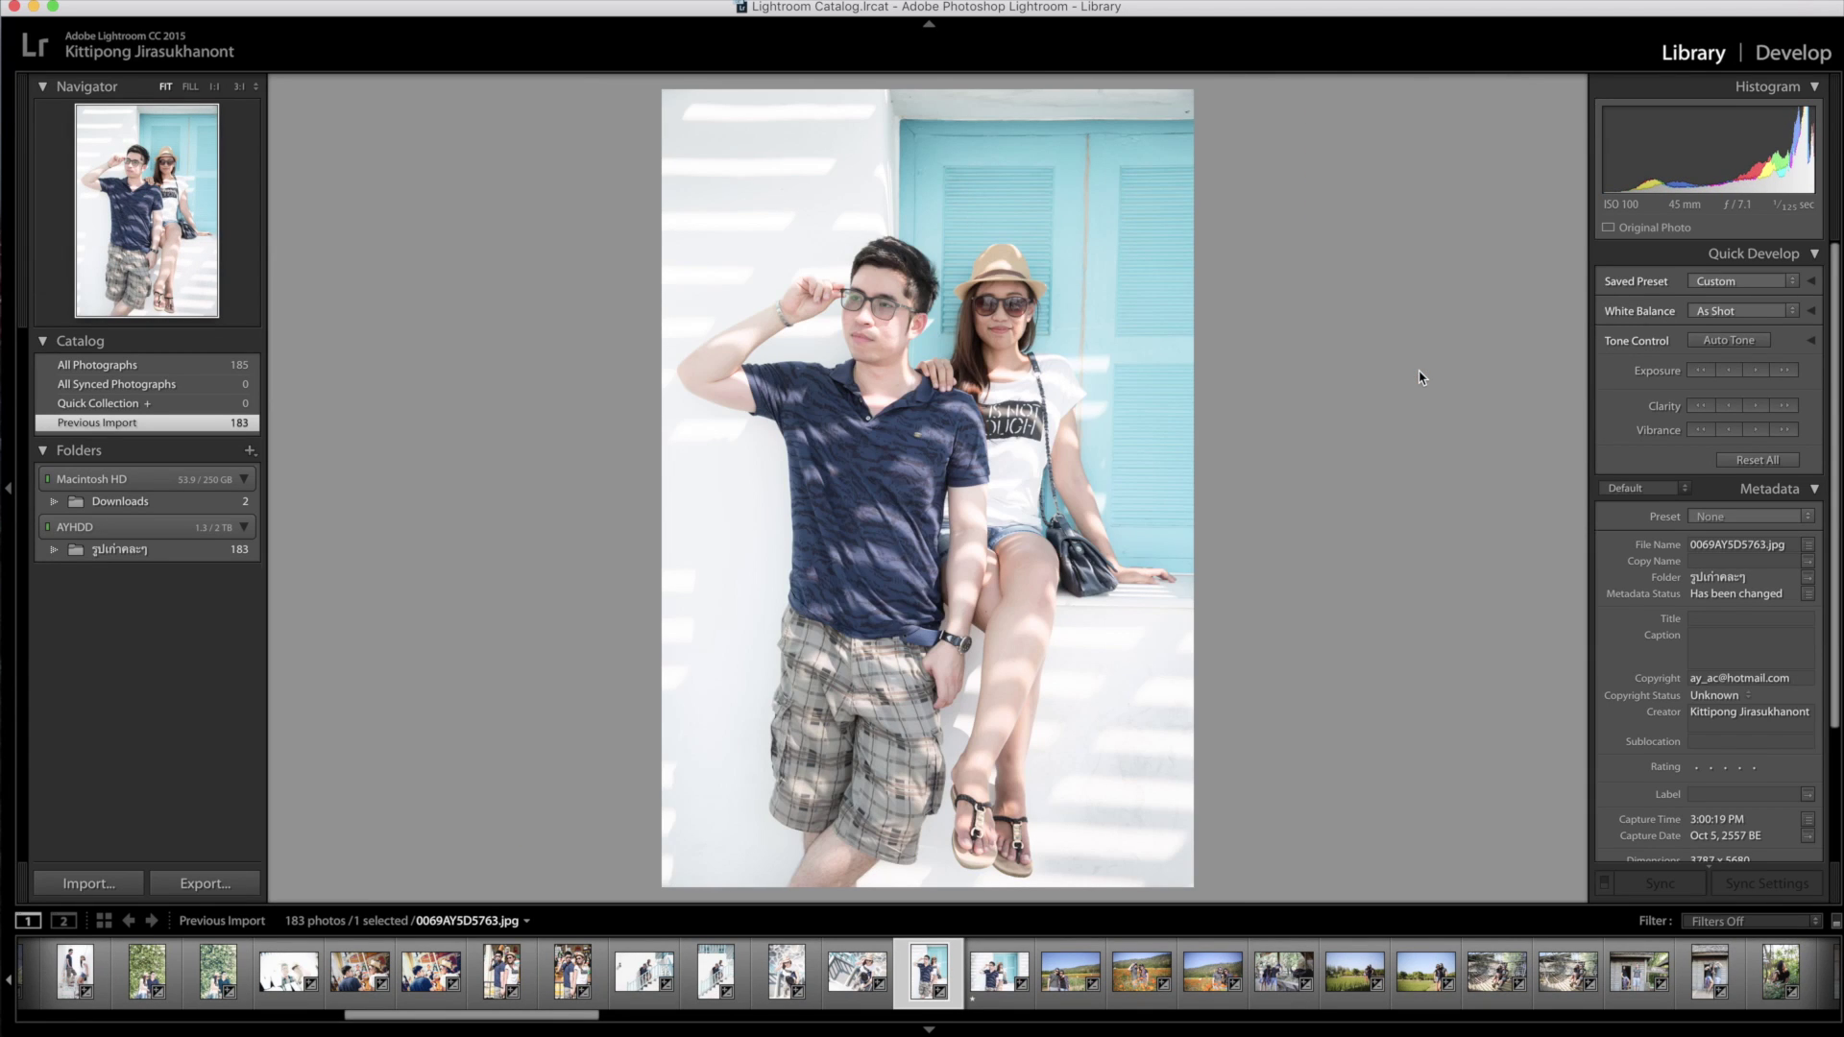
key("g")
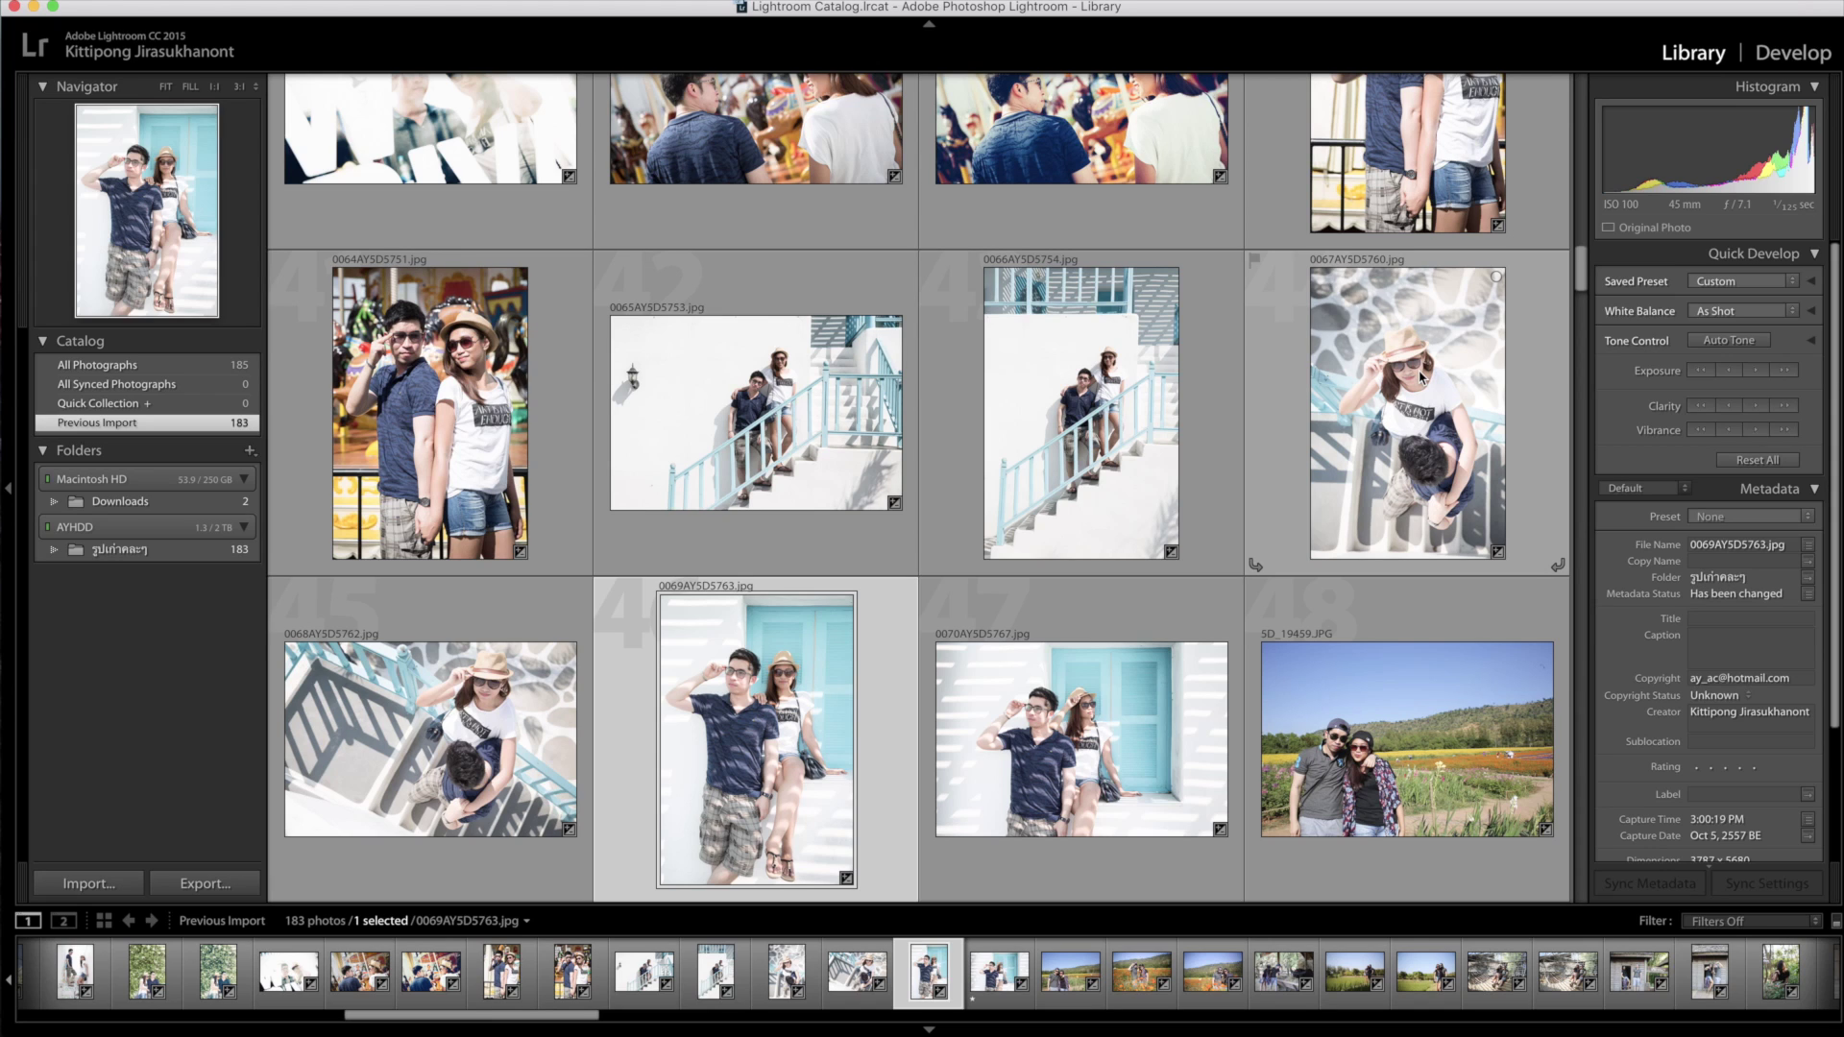
Browse the vsco6 film presets in the Develop module's Presets panel
left_click(1796, 51)
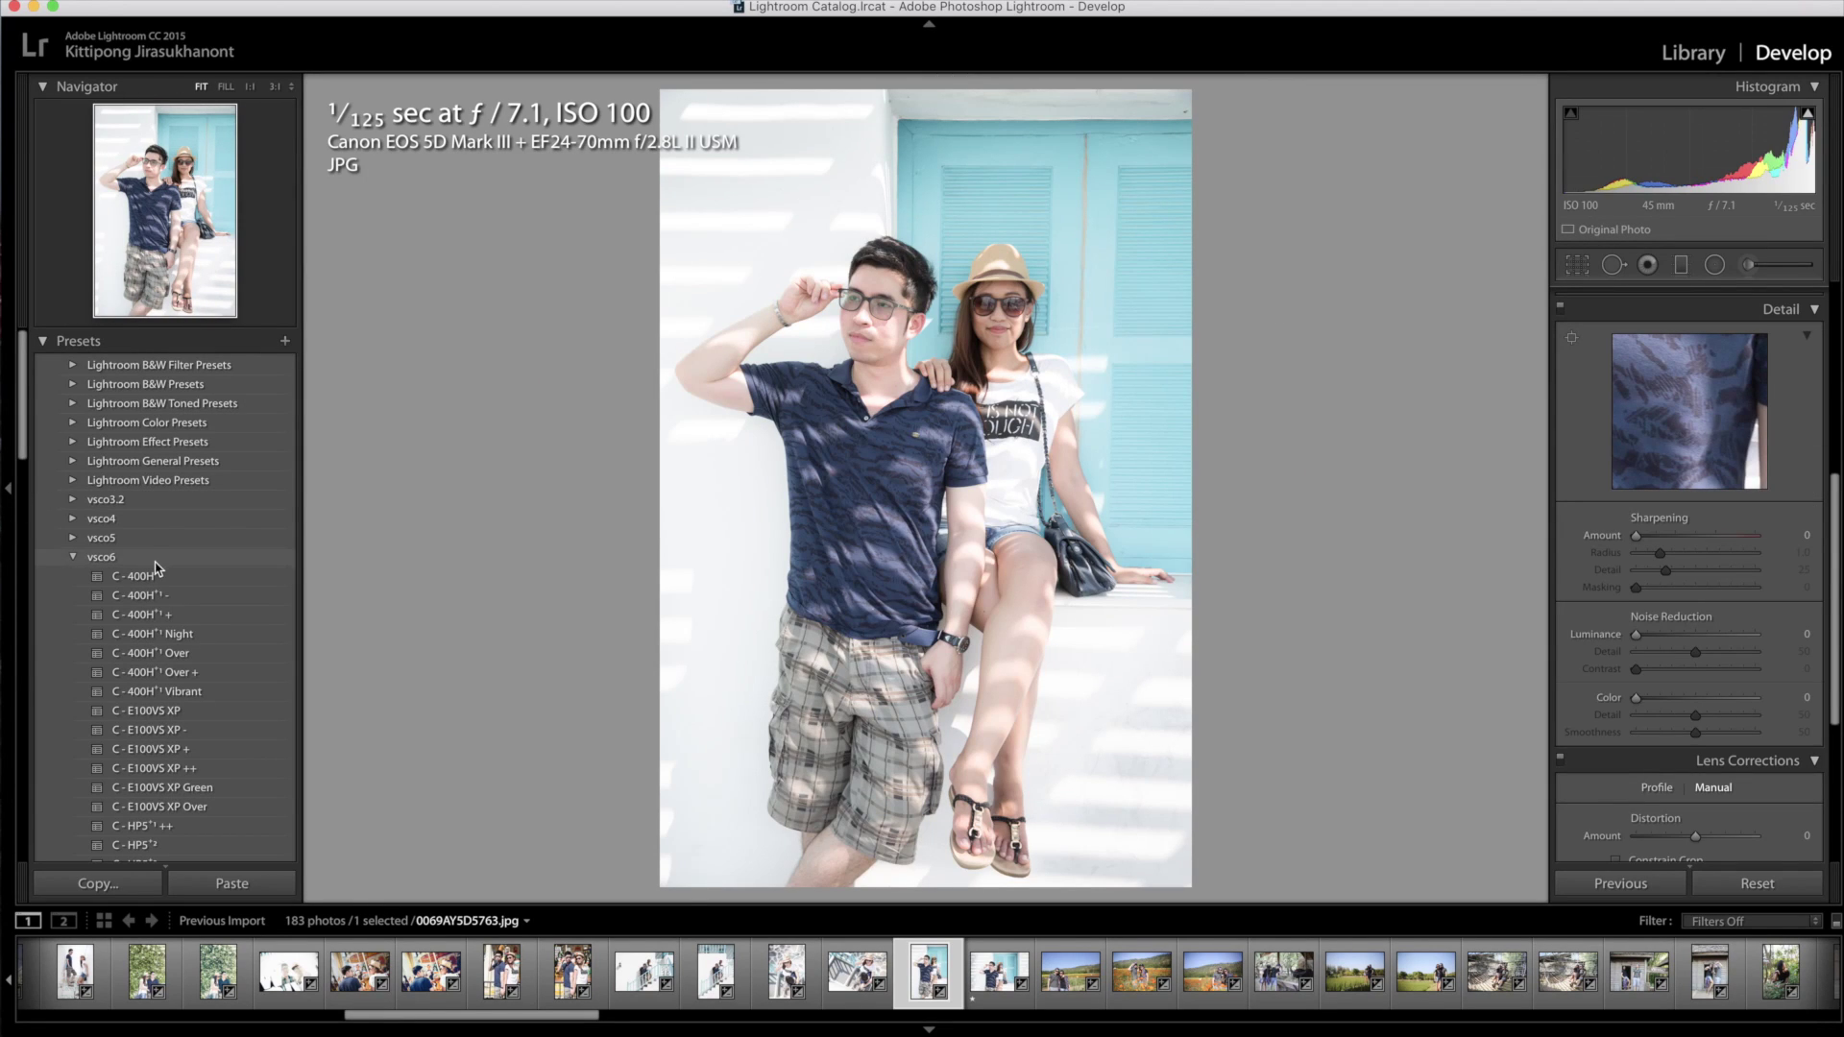
scroll(154, 566, "down", 5)
scroll(151, 569, "down", 10)
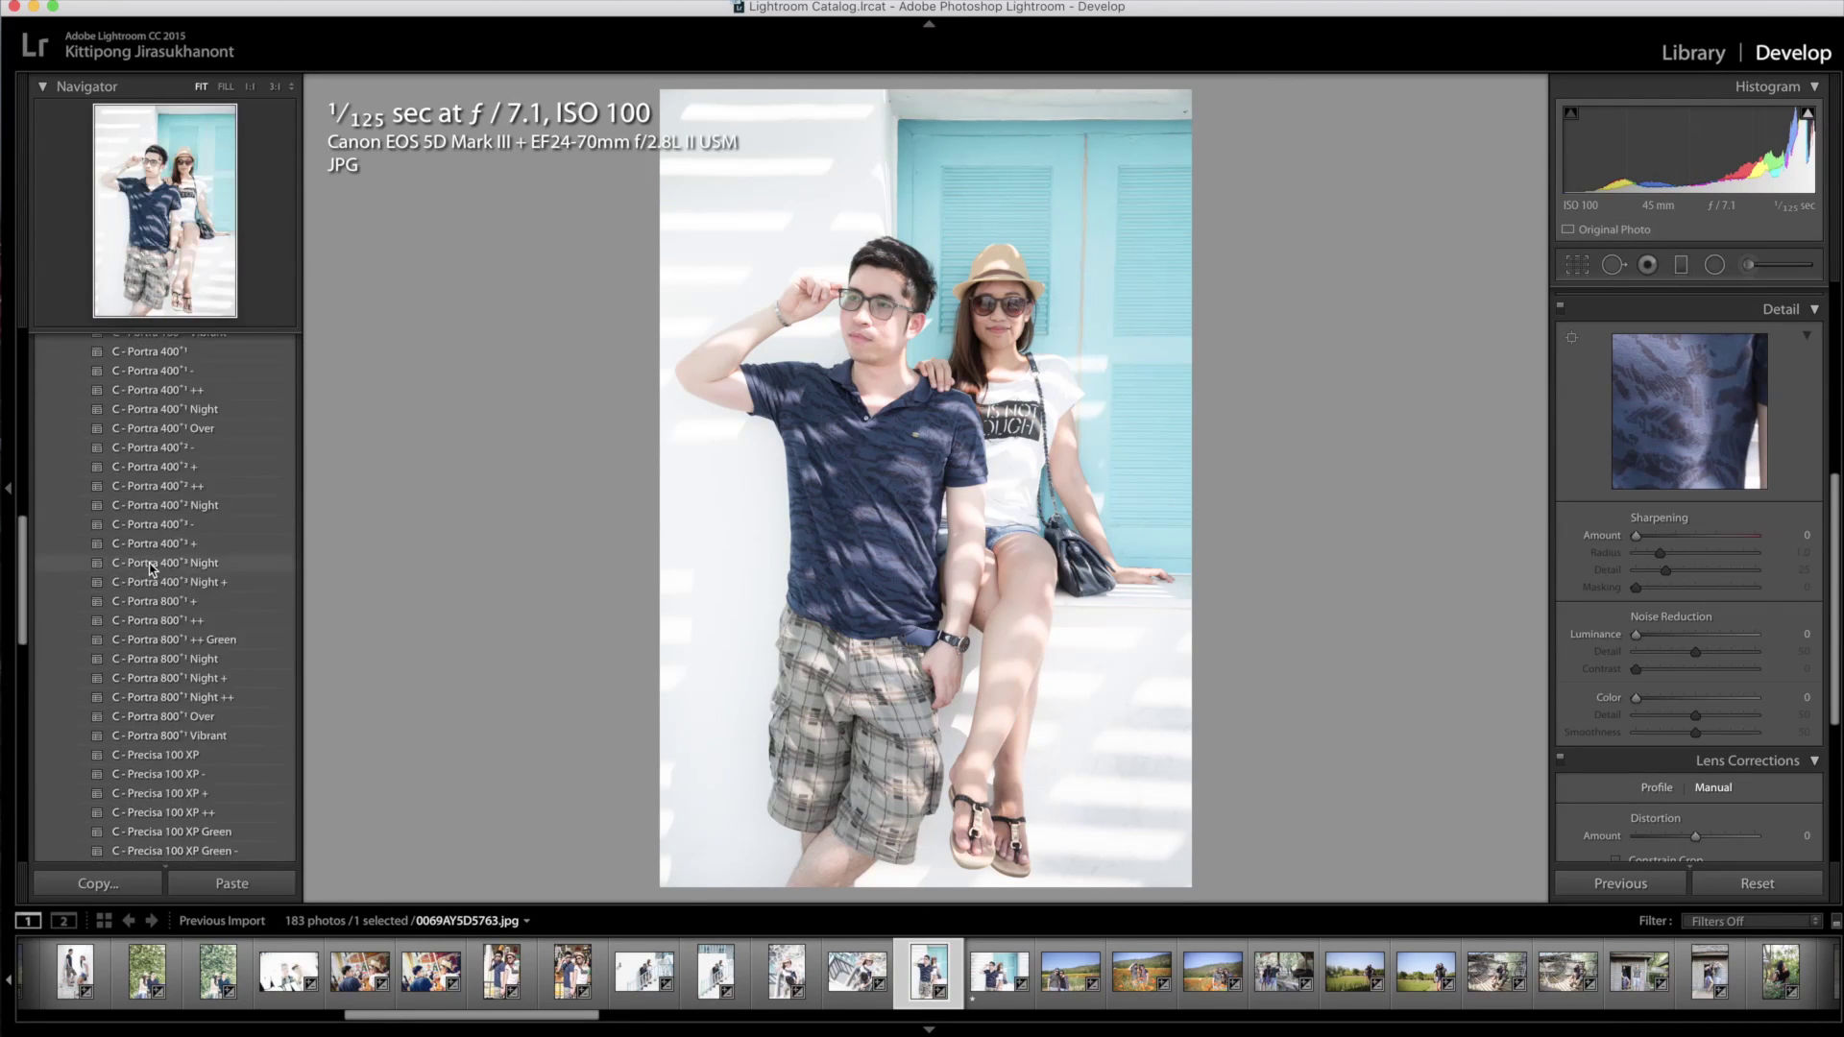
scroll(151, 569, "down", 3)
scroll(150, 568, "up", 8)
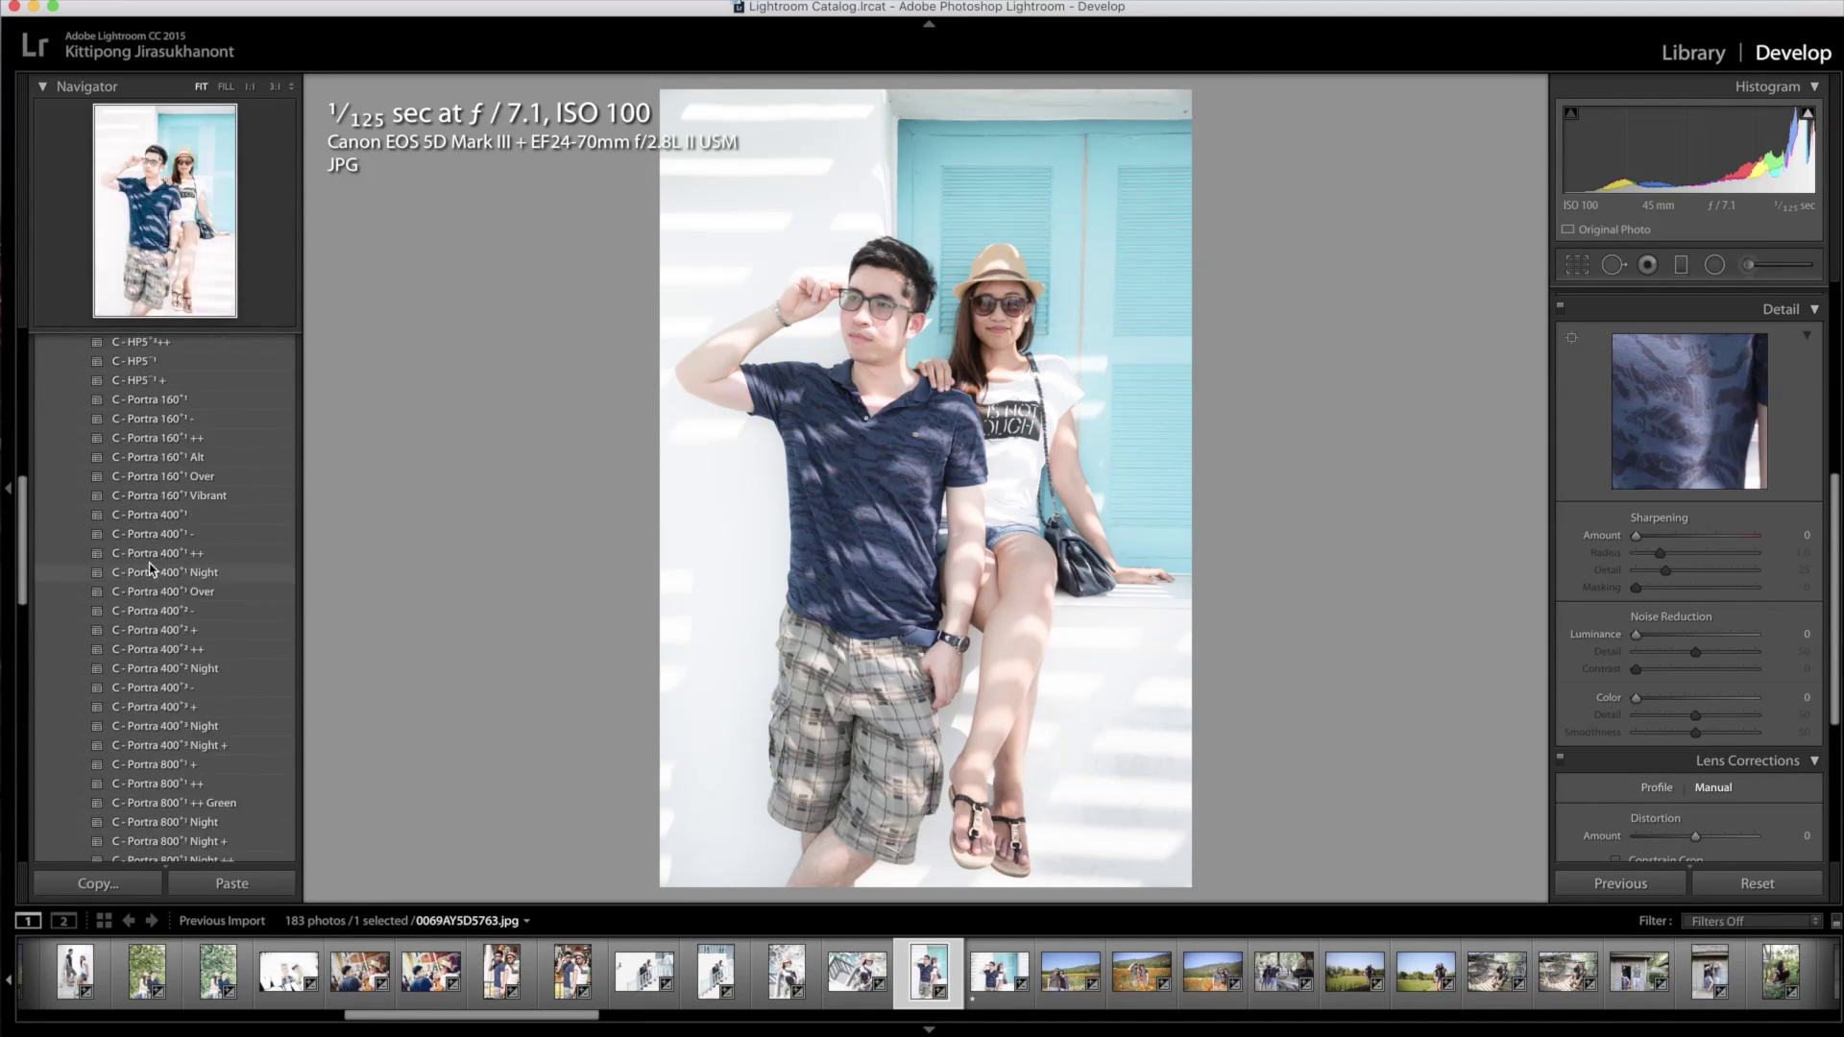
scroll(151, 568, "up", 10)
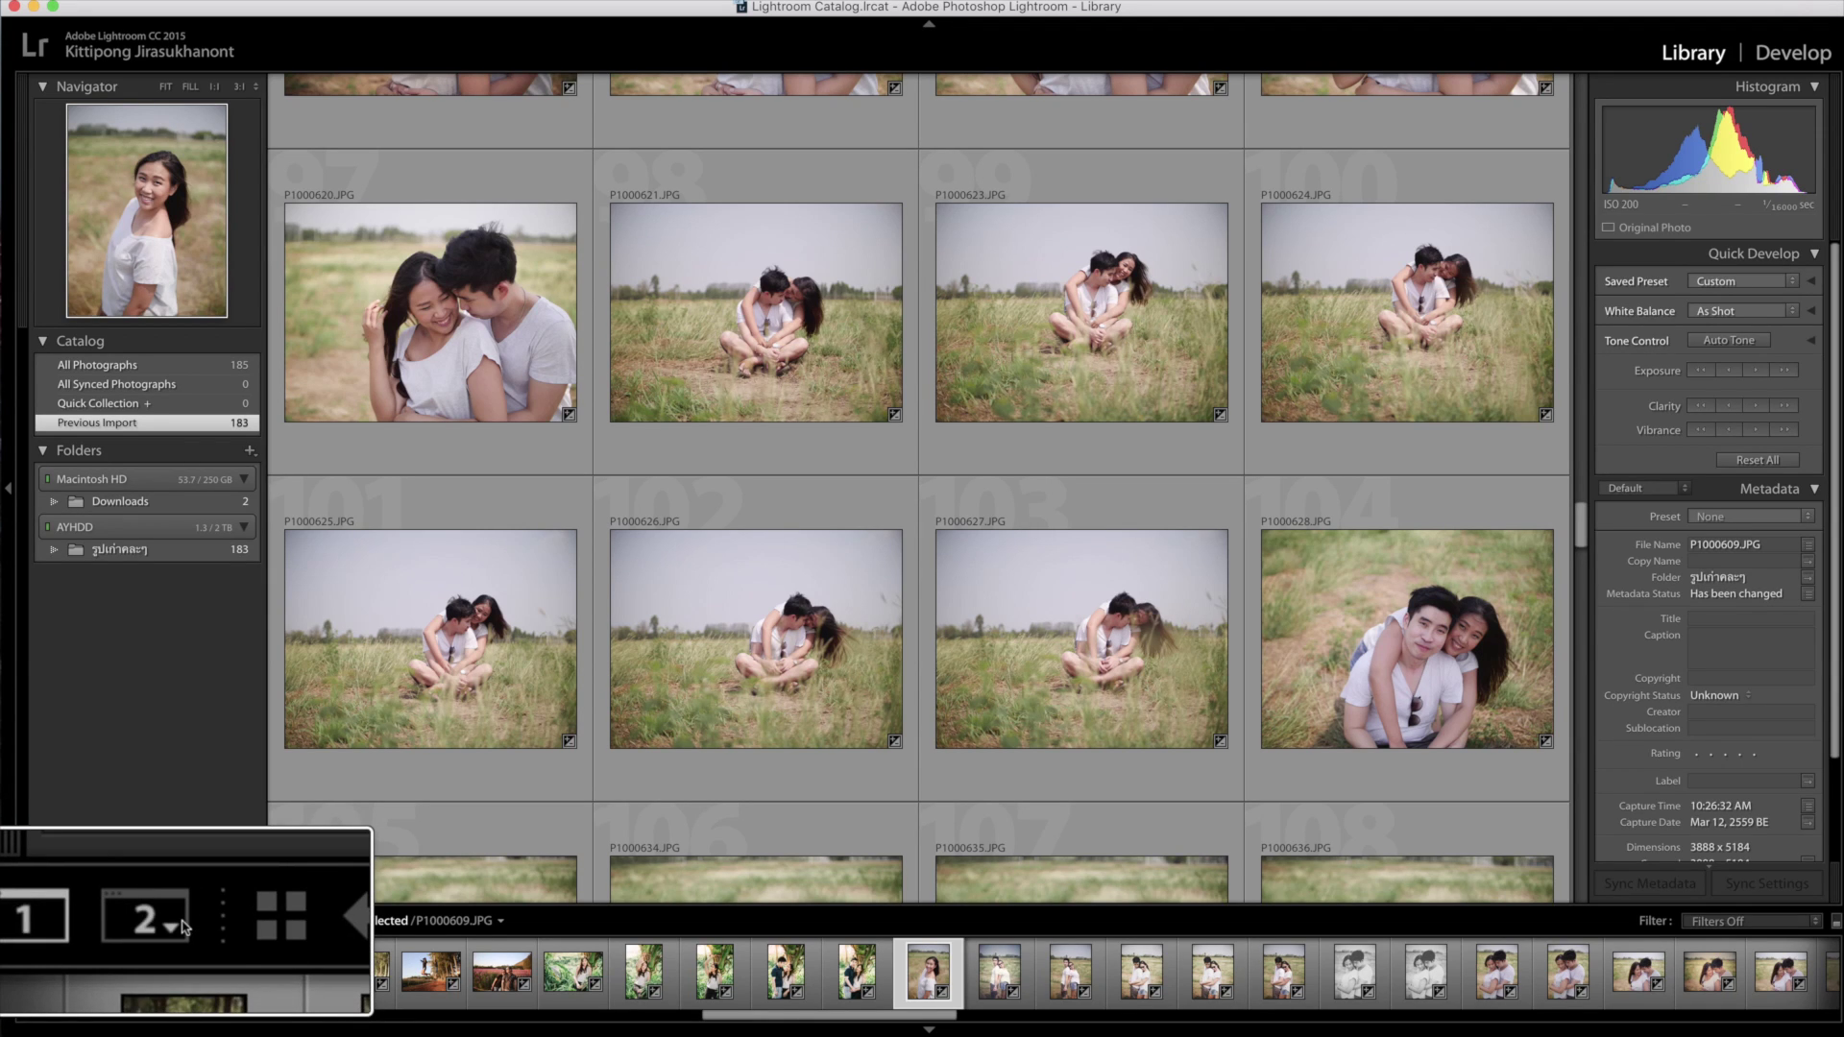
Show the secondary display window previewing the selected photo at 1:1
left_click(73, 923)
left_click(89, 969)
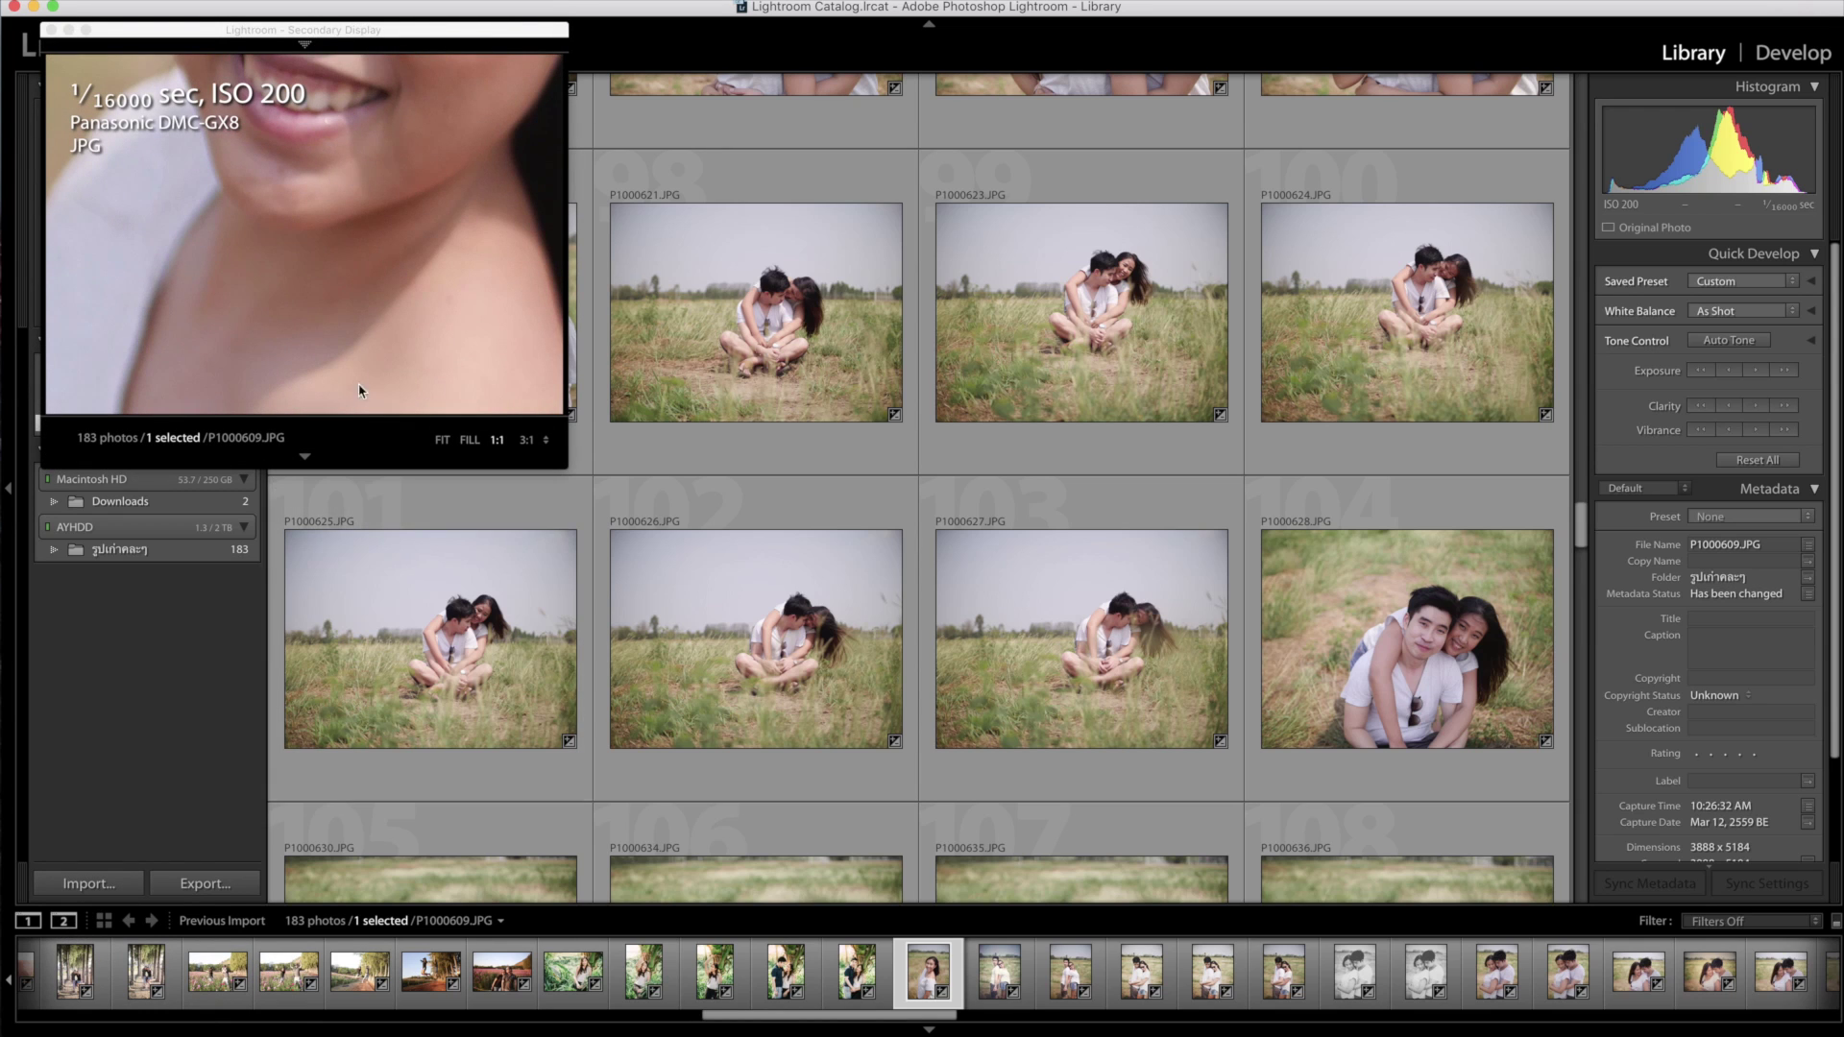
left_click(524, 441)
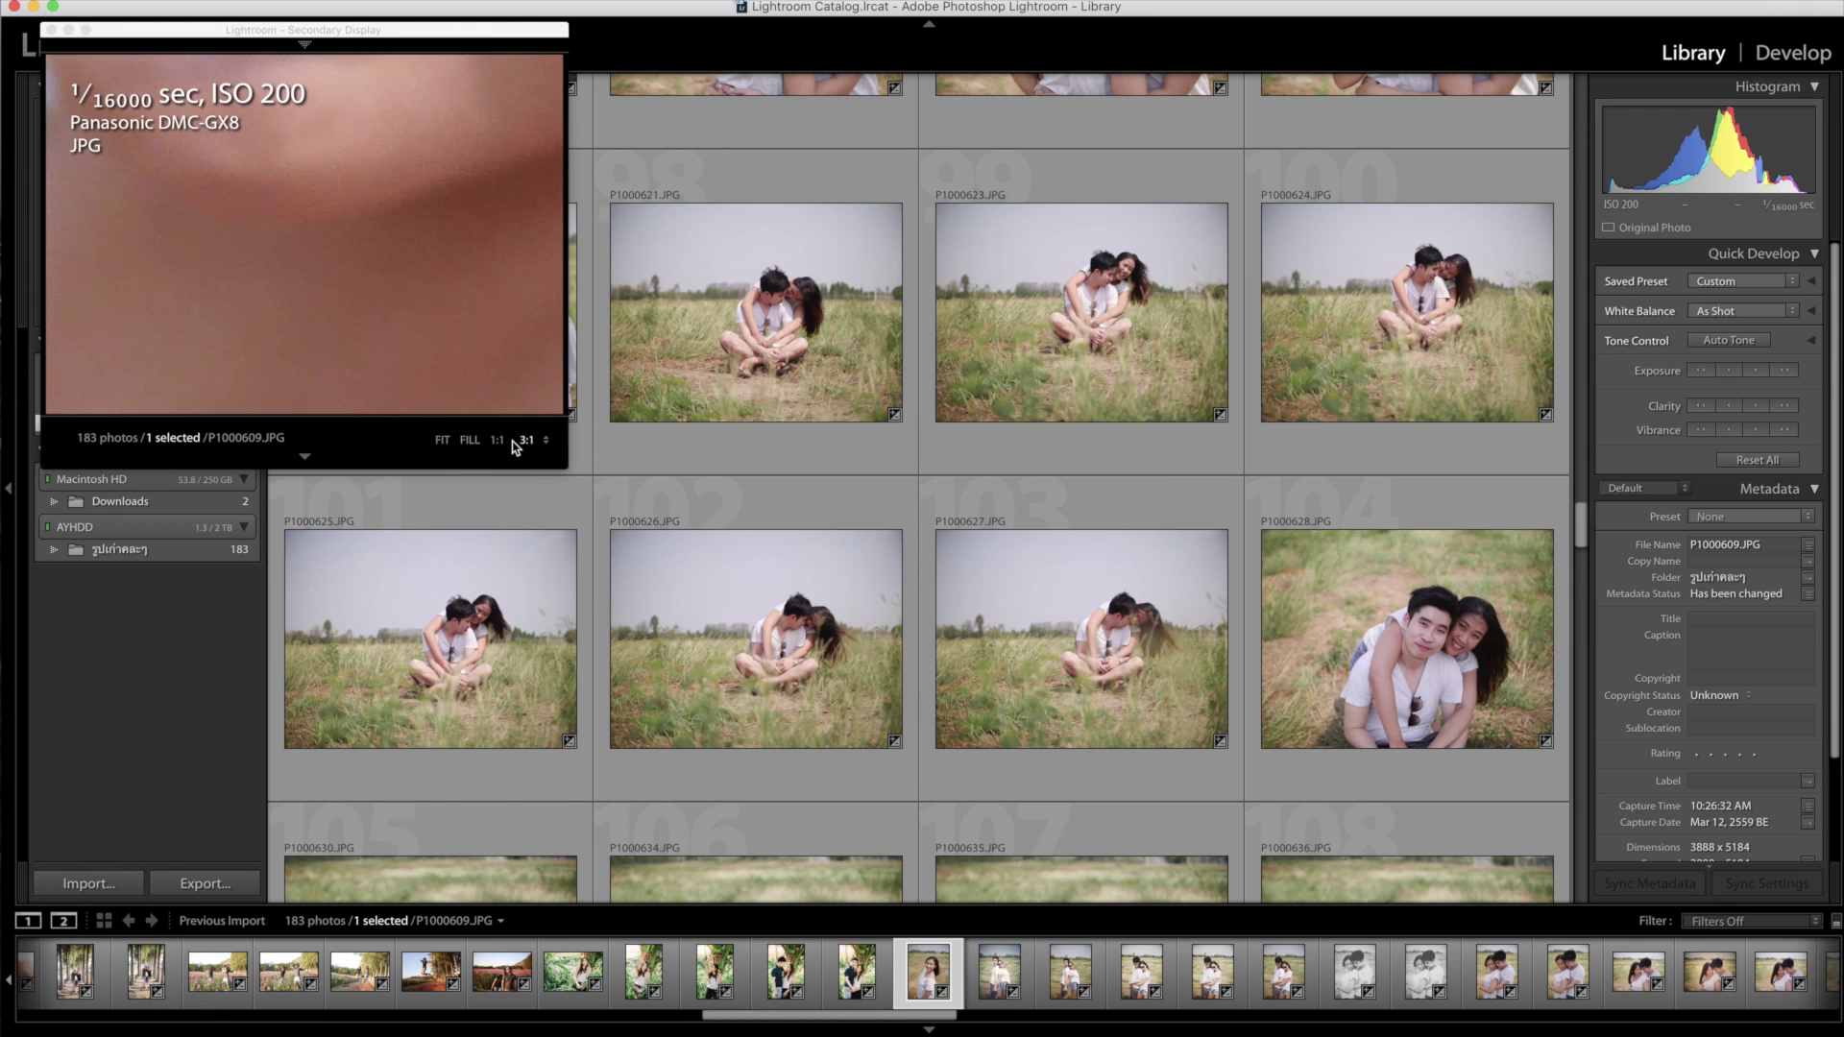
left_click(491, 445)
left_click(491, 446)
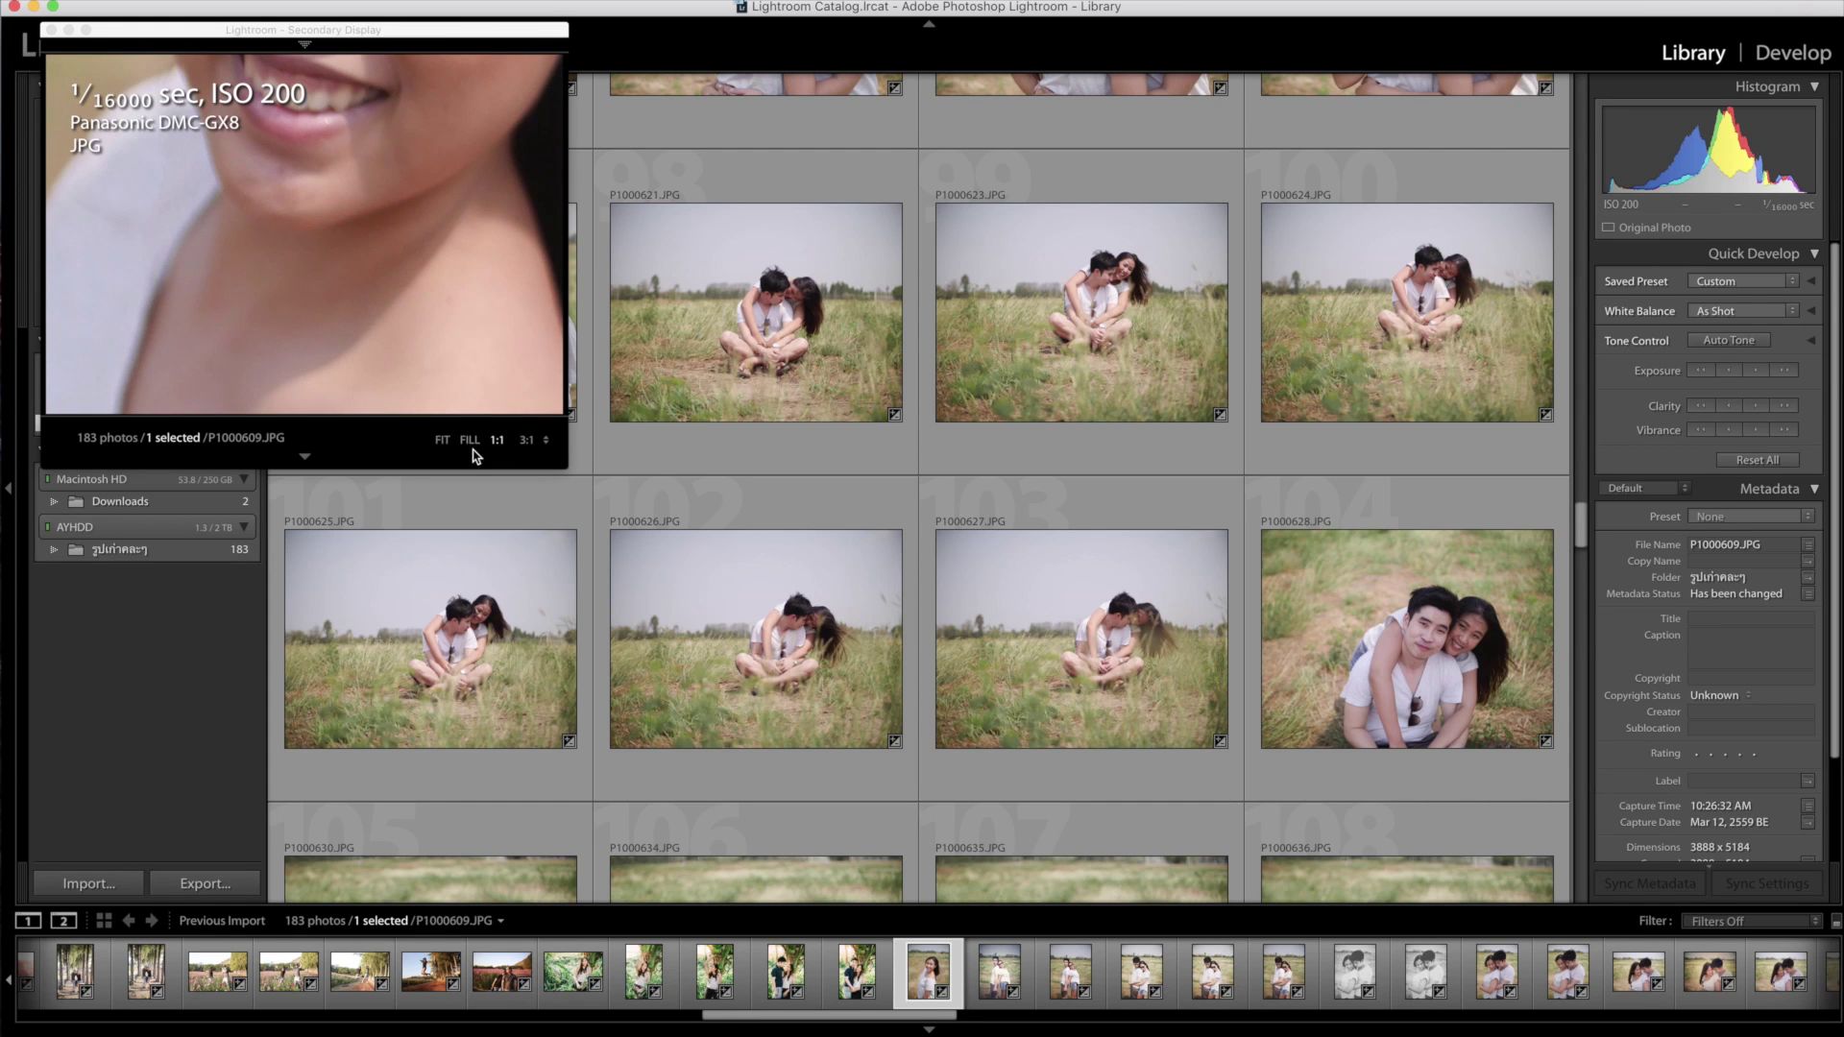
Step through the grassy-field photos from P1000621 to P1000624 while the secondary window previews each
left_click(805, 312)
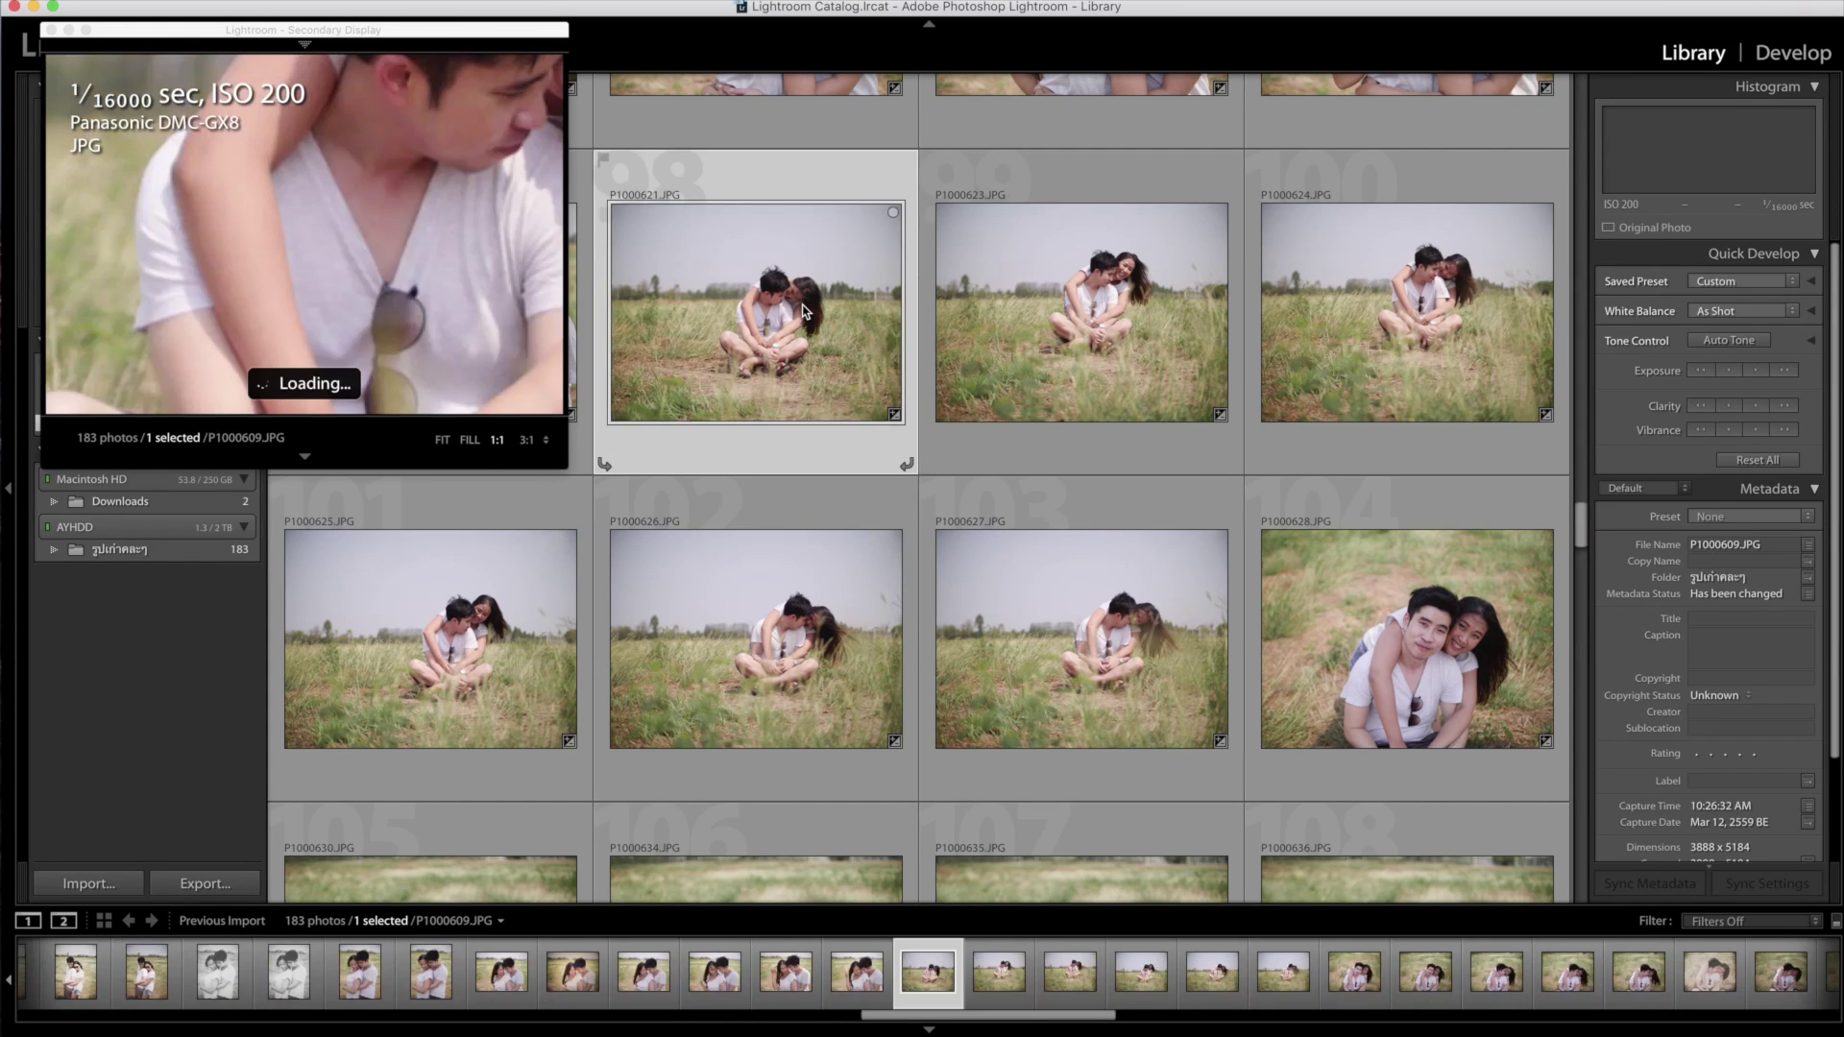
key("Right")
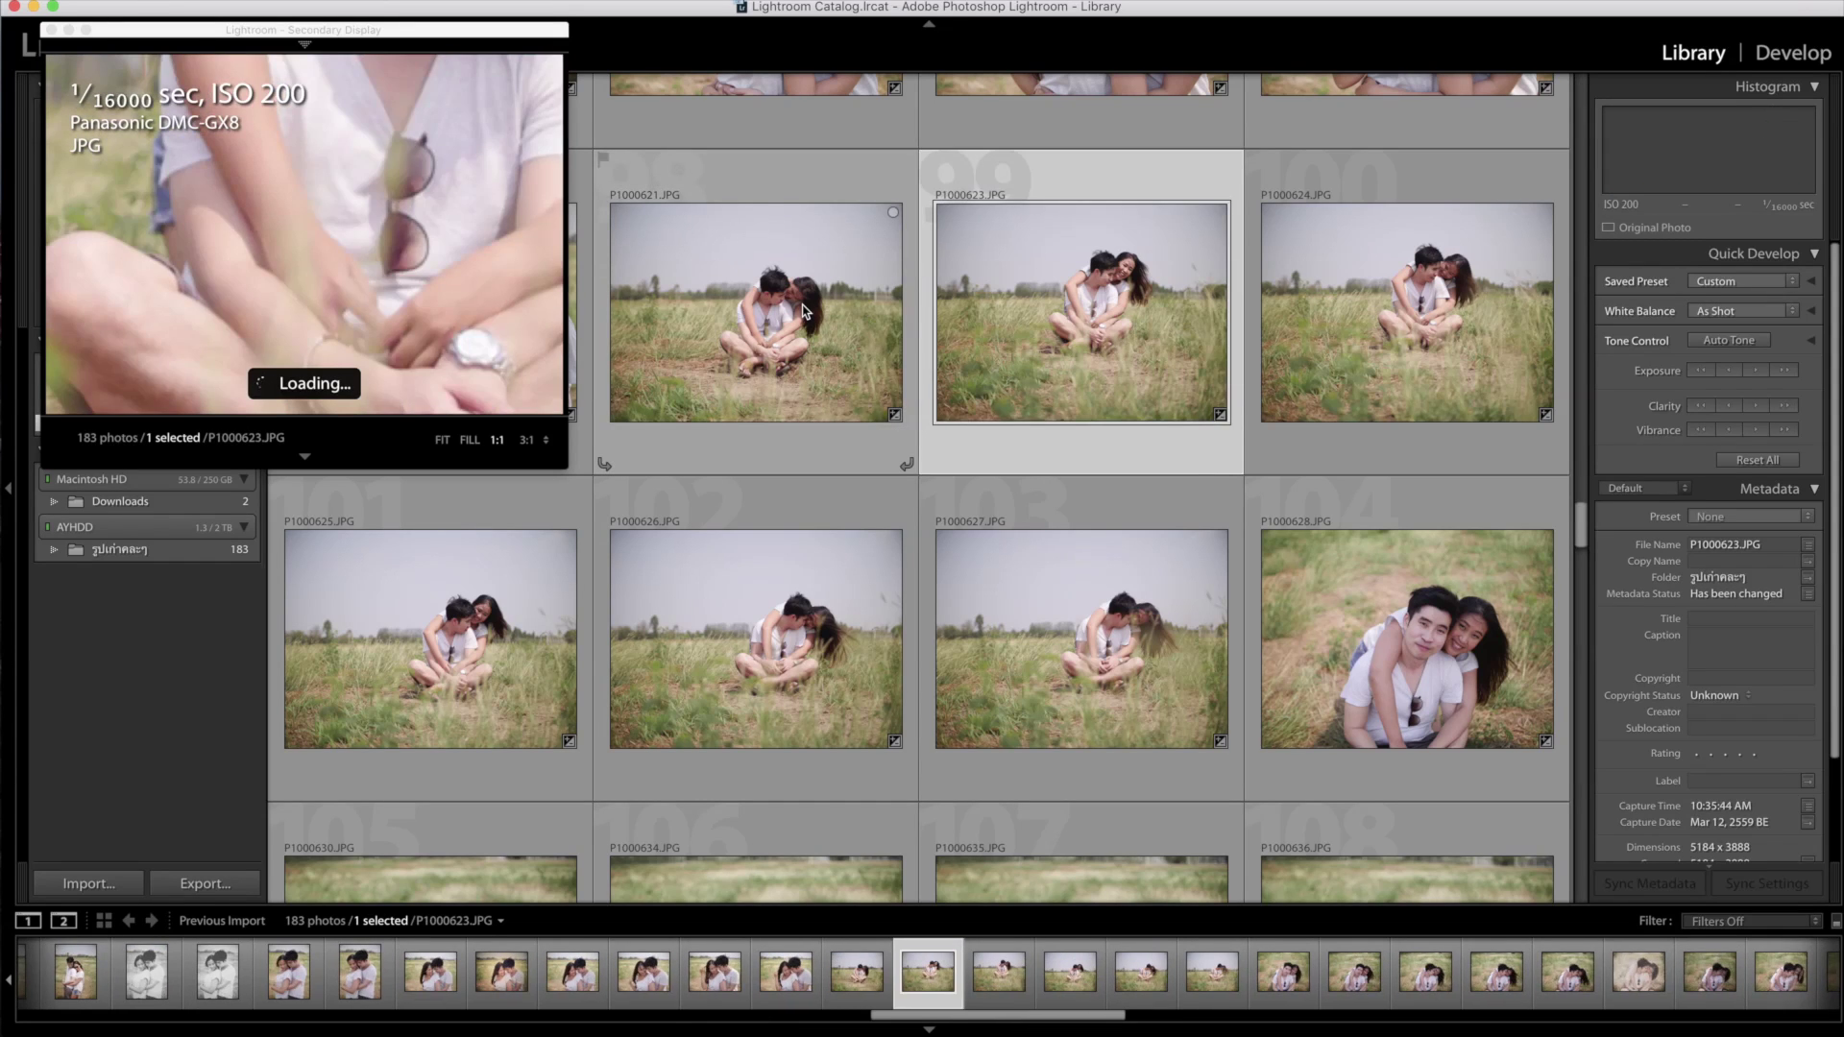
key("Right")
key("Left")
key("Down")
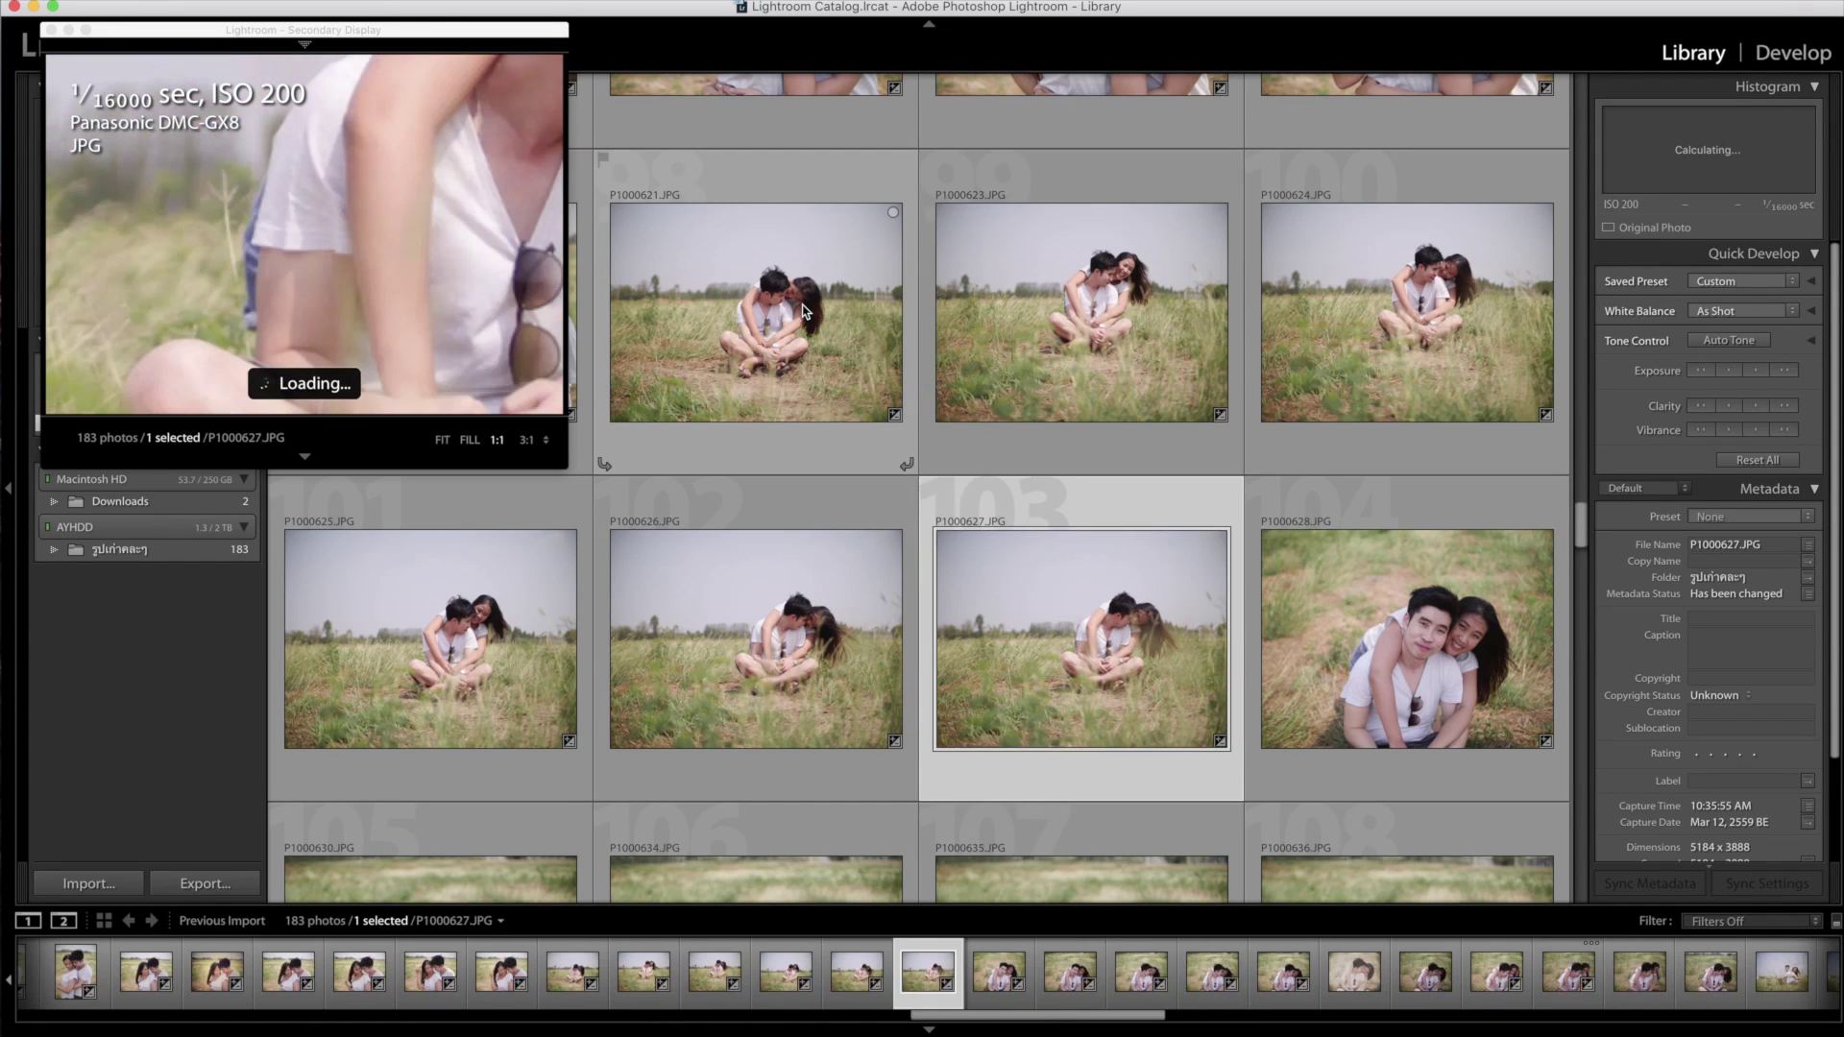
key("Left")
key("Left")
key("Right")
key("Right")
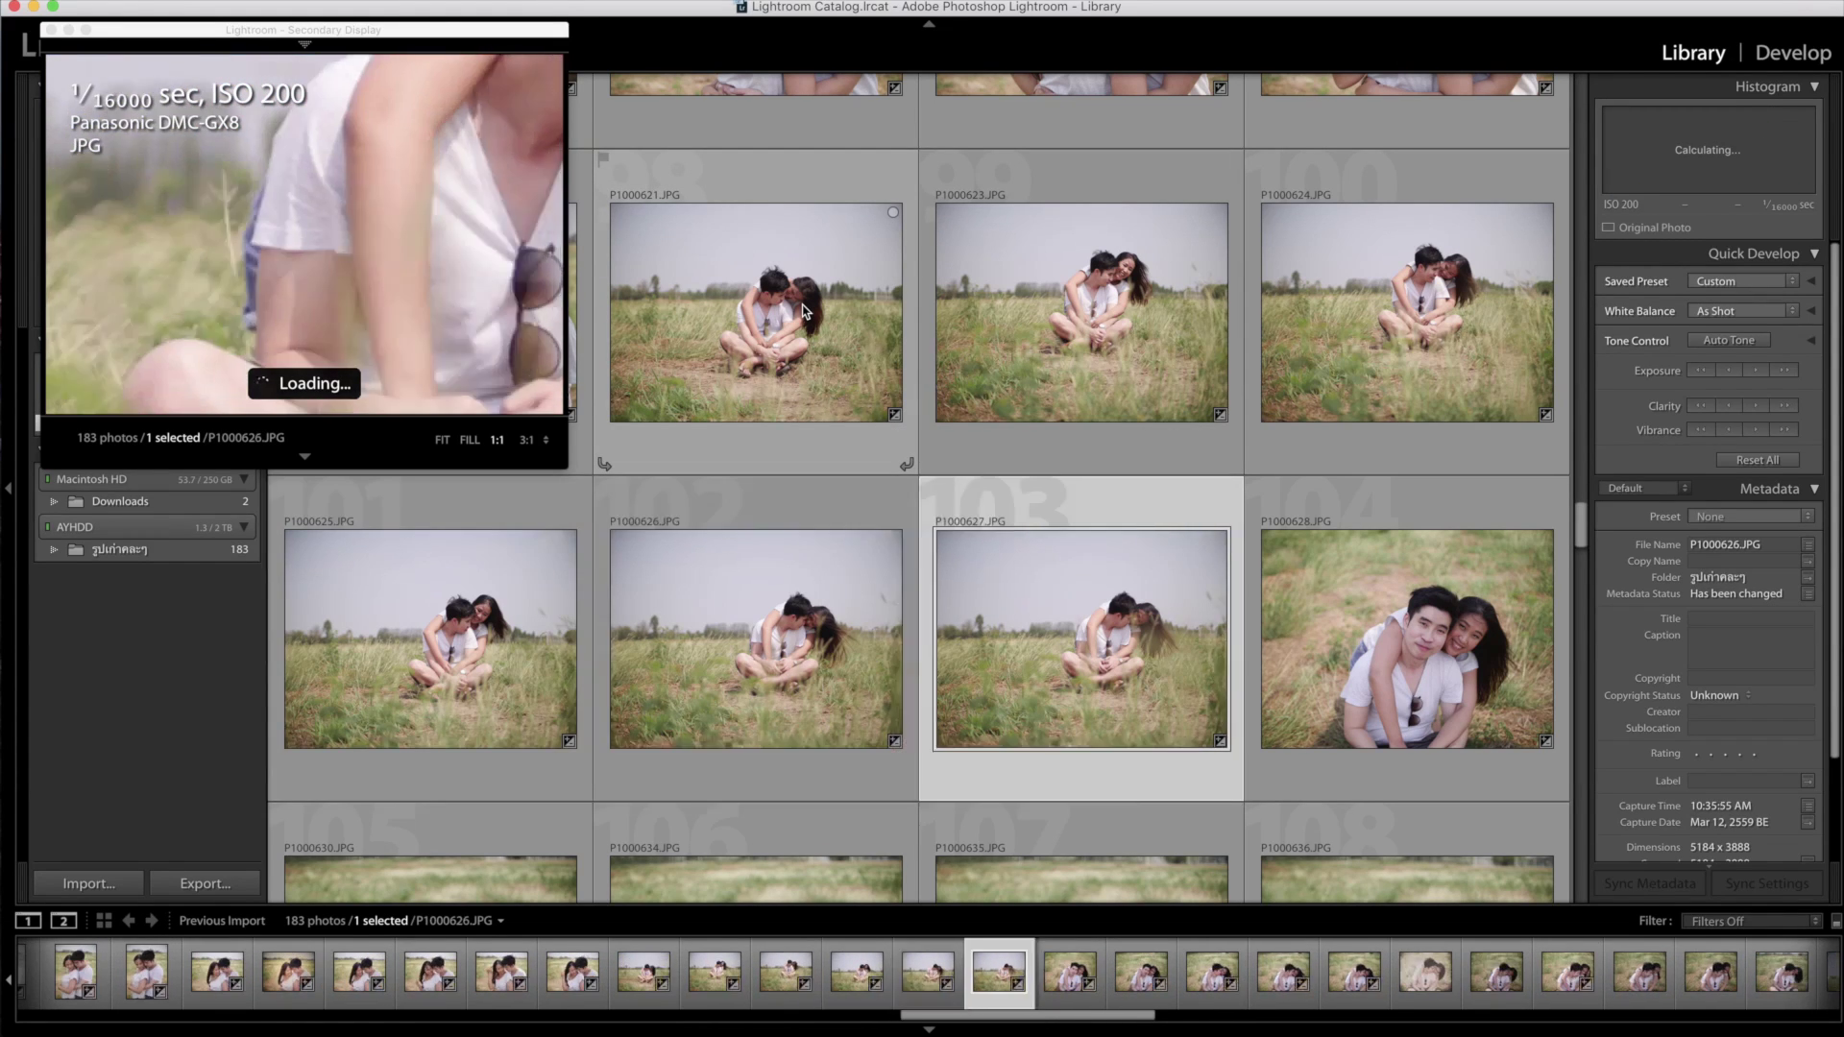
key("Right")
key("Down")
key("Left")
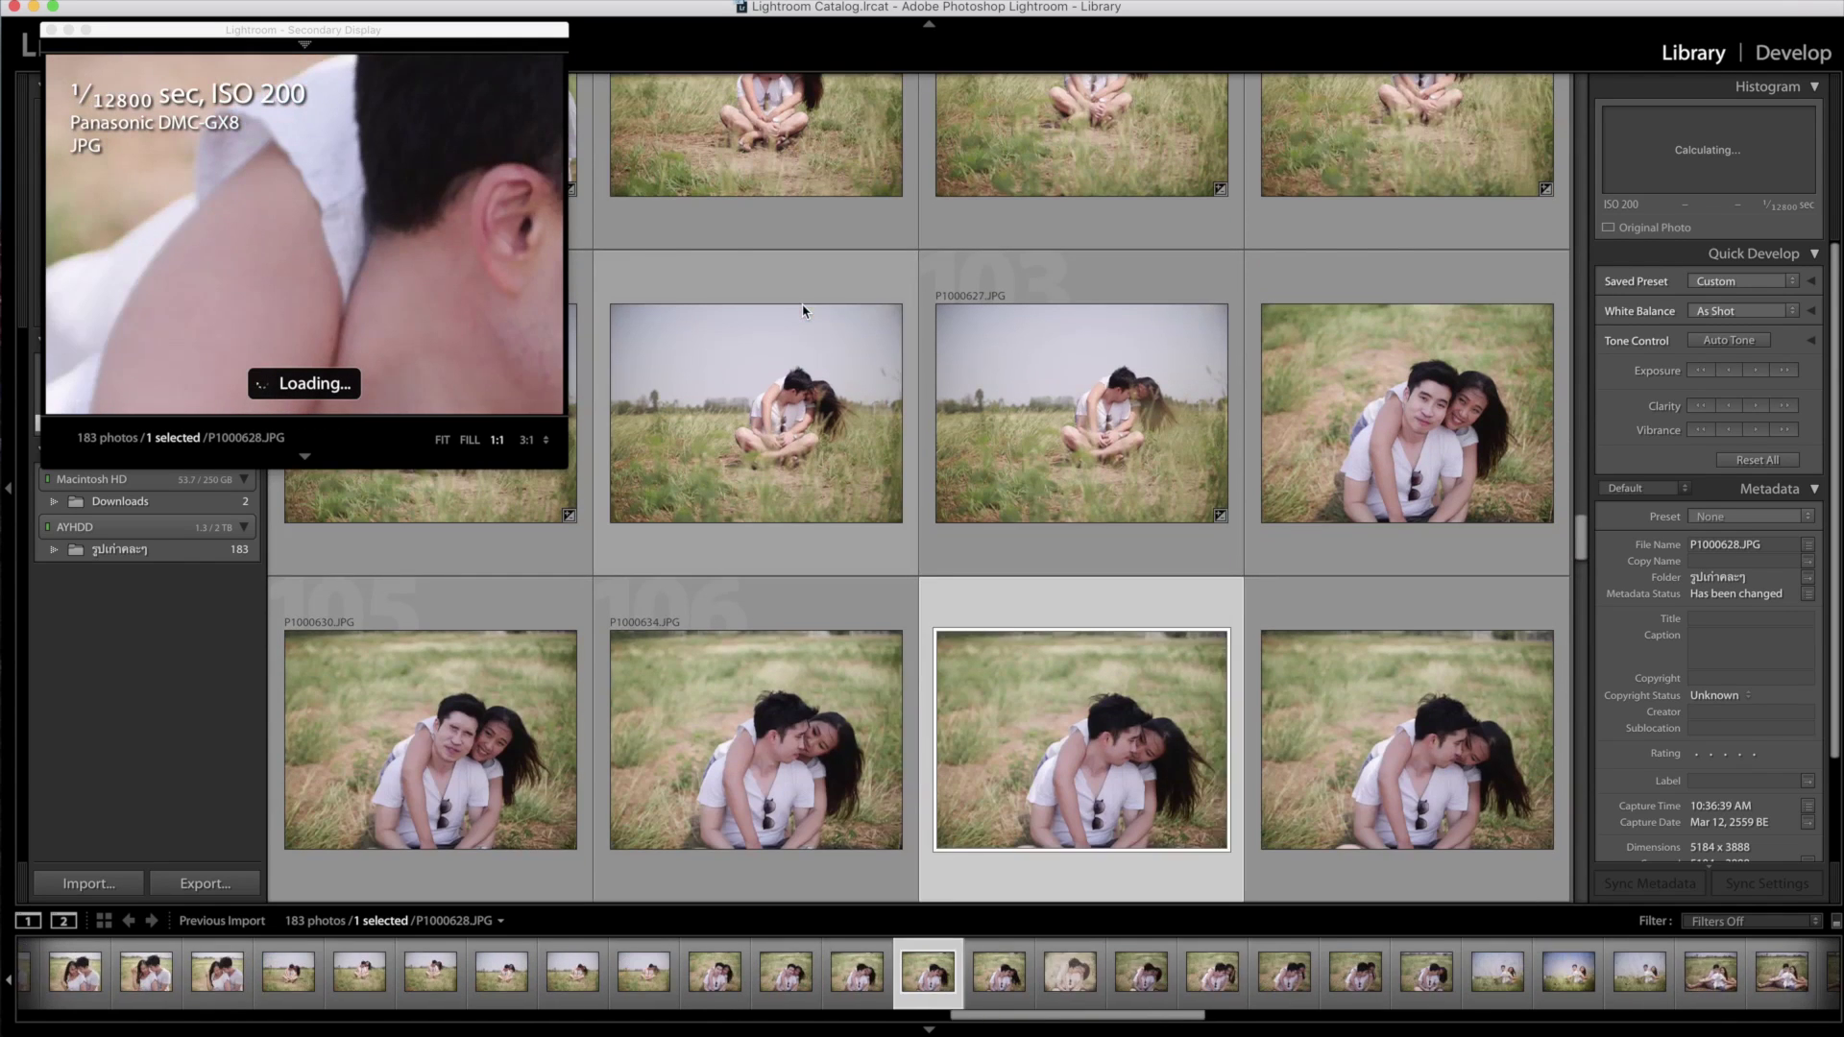
key("Left")
key("Left")
key("Up")
key("Right")
key("Right")
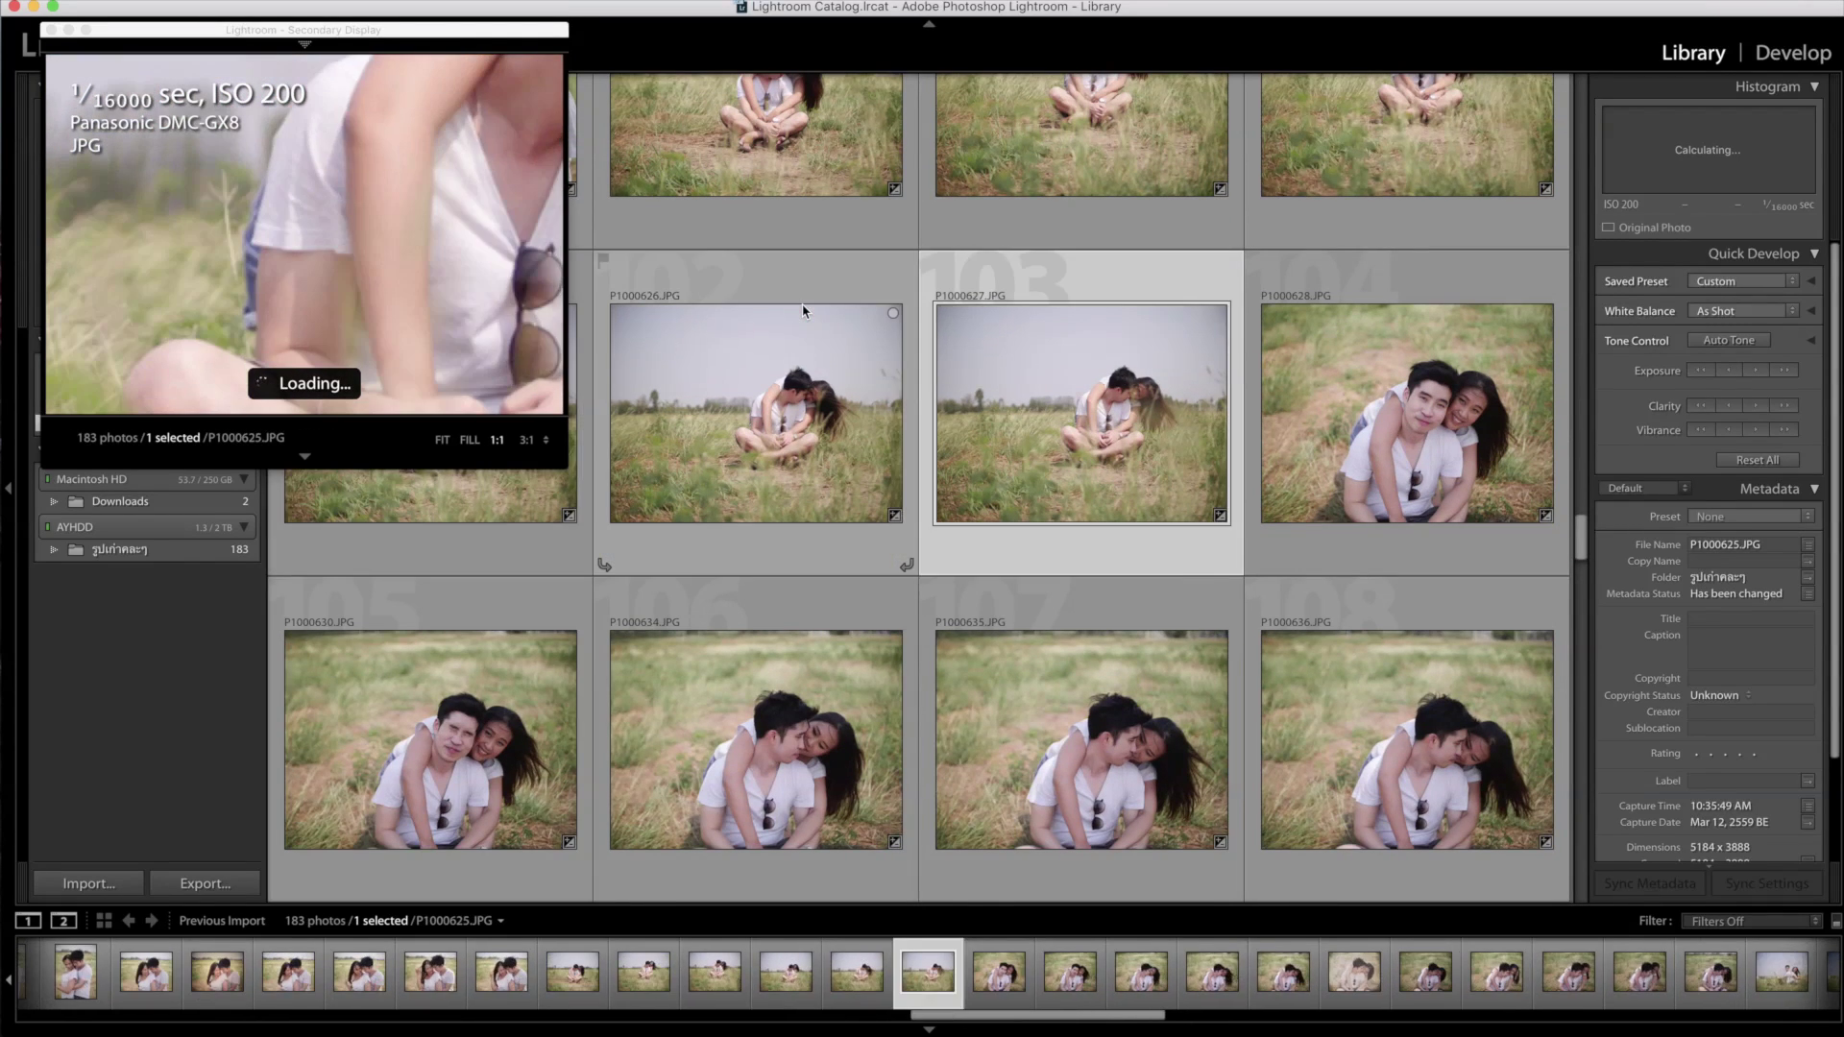
key("Up")
key("Right")
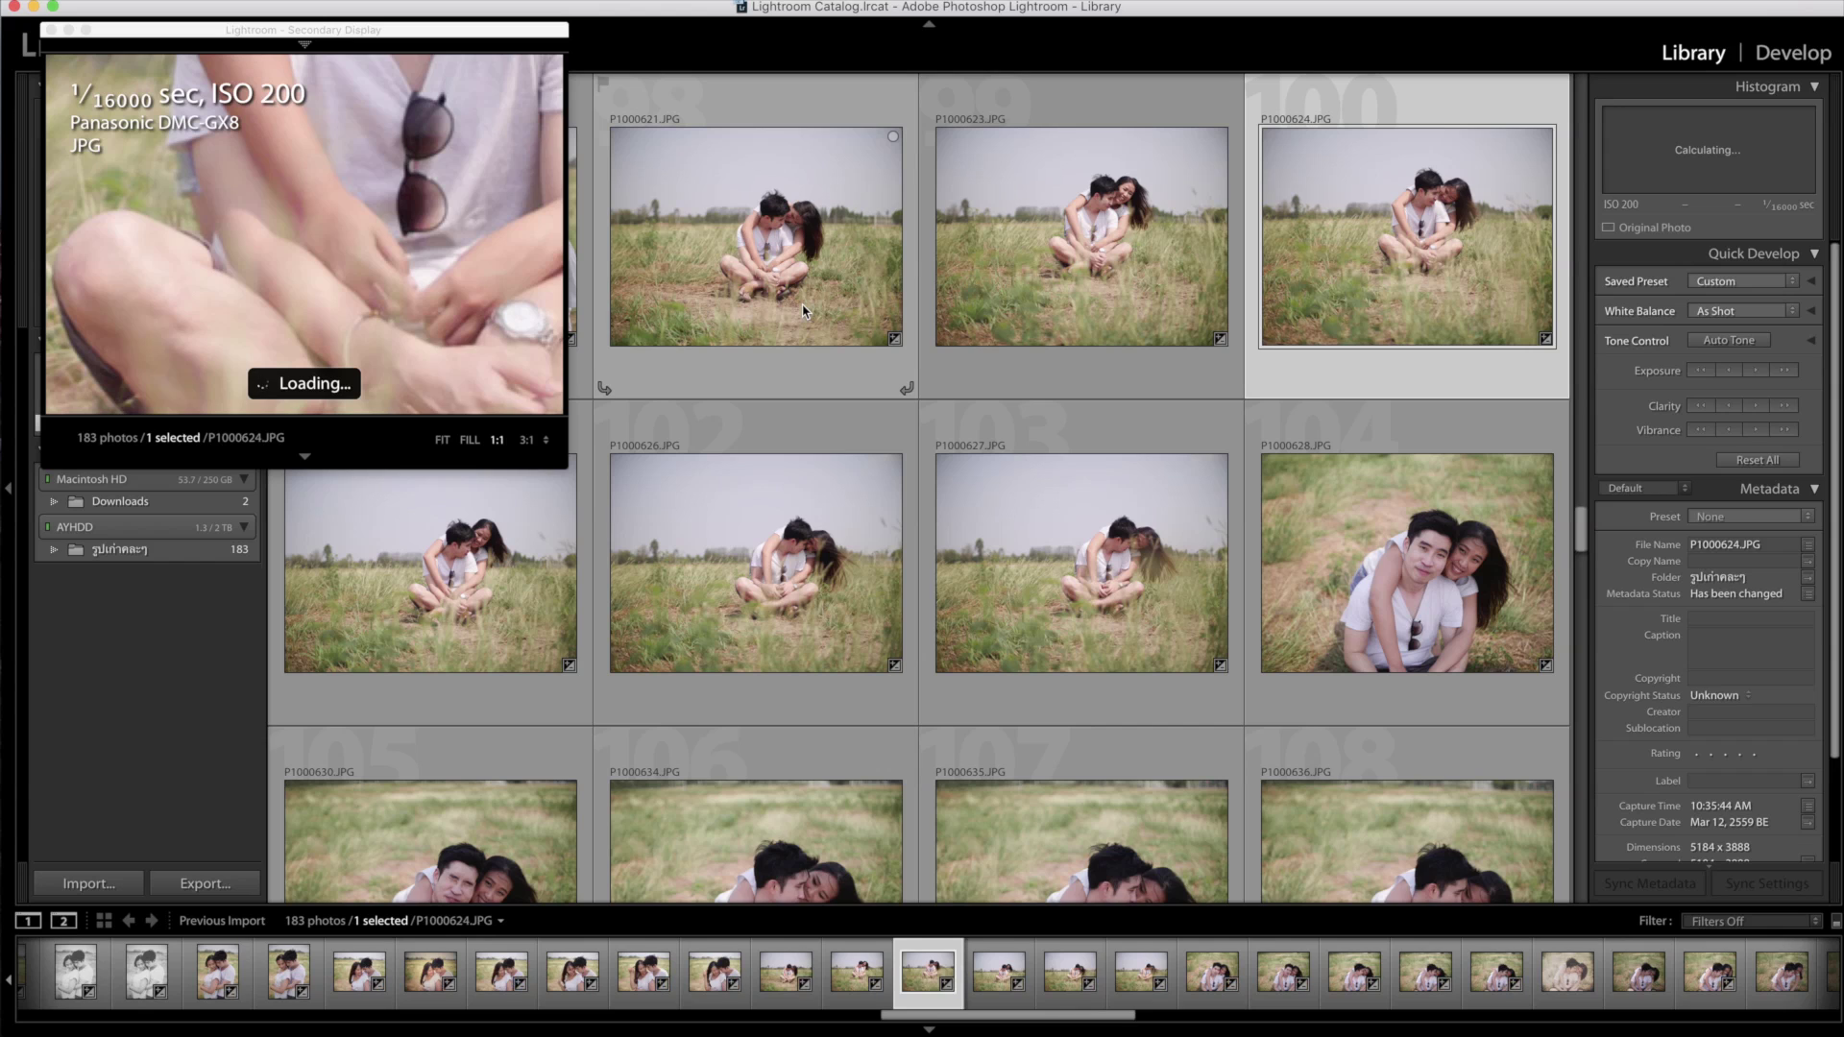
Close the Lightroom Secondary Display window
left_click(52, 30)
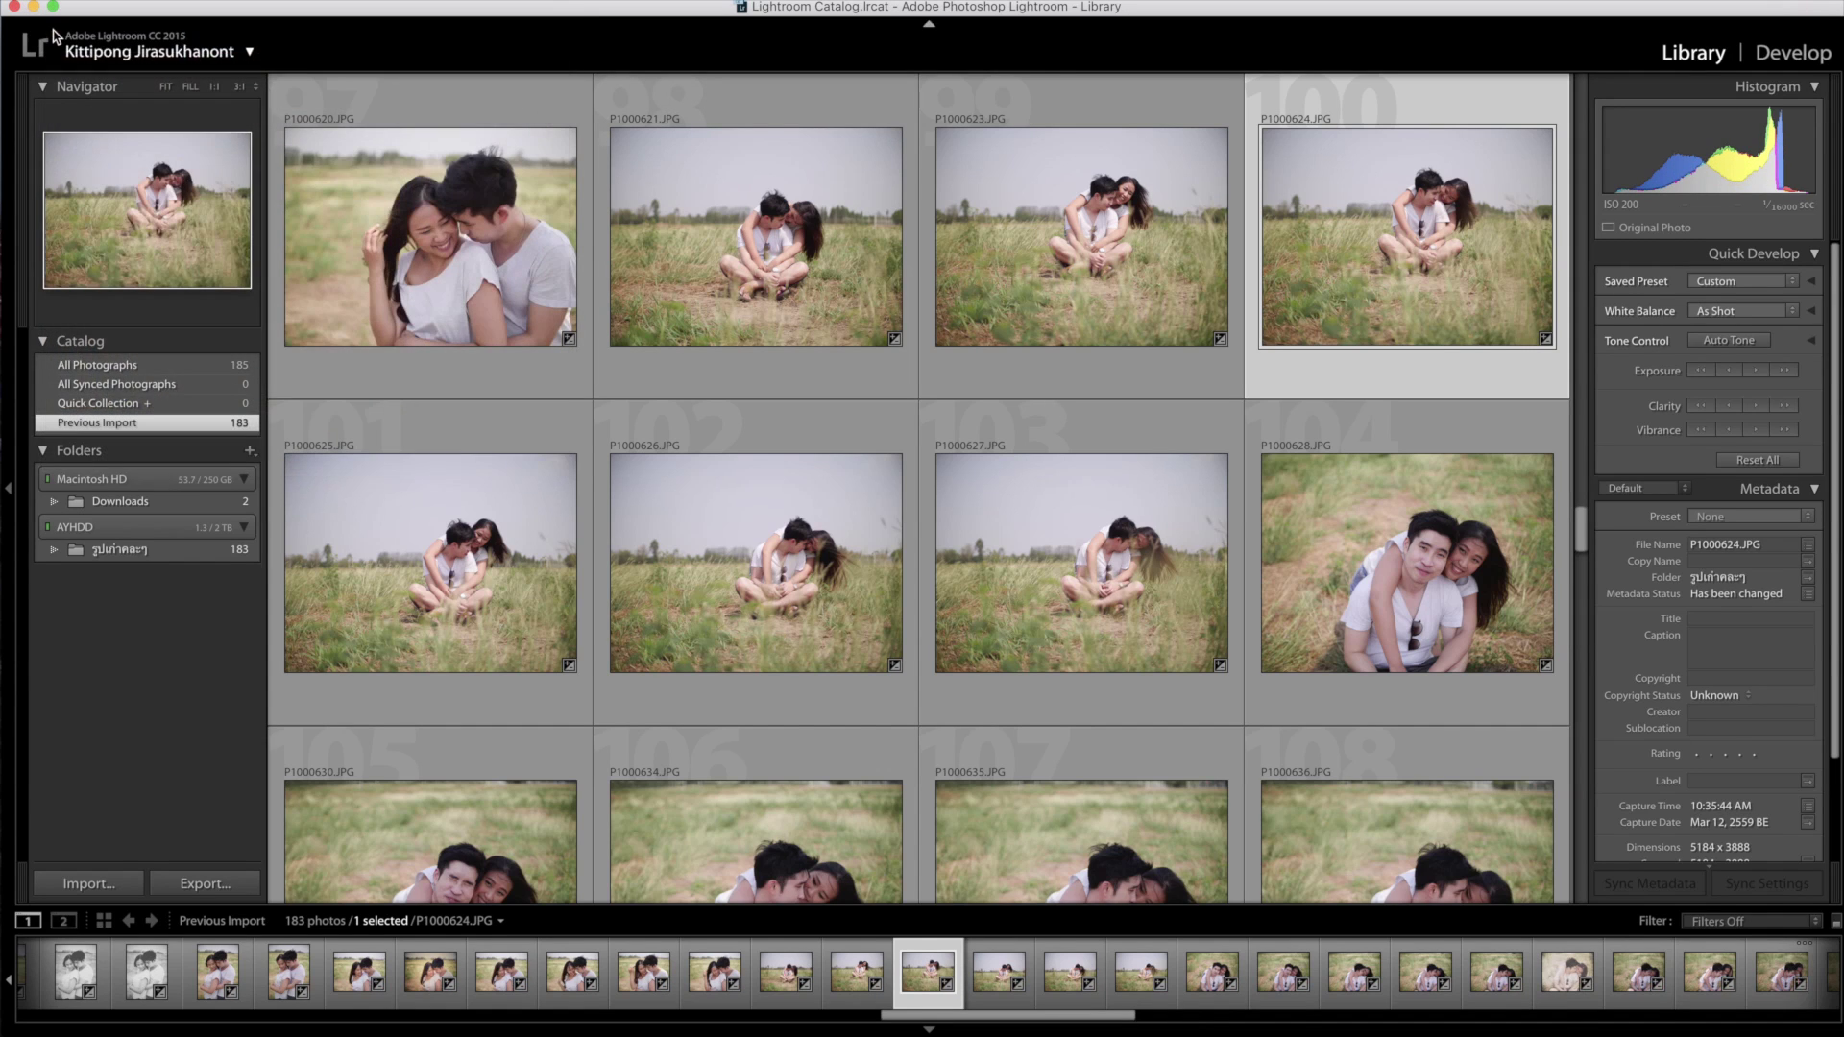